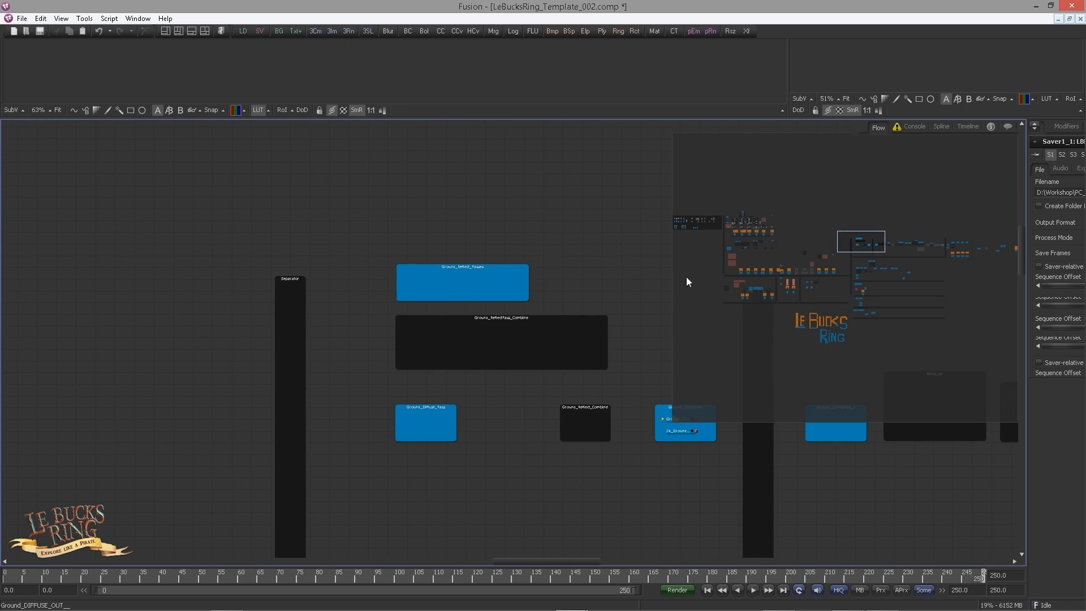
Step: Select and copy the IN_Ground nodes from the ReflectGloss, ReflectExtra, Reflect and Diffuse output groups
left_click_drag(537, 323, 388, 302)
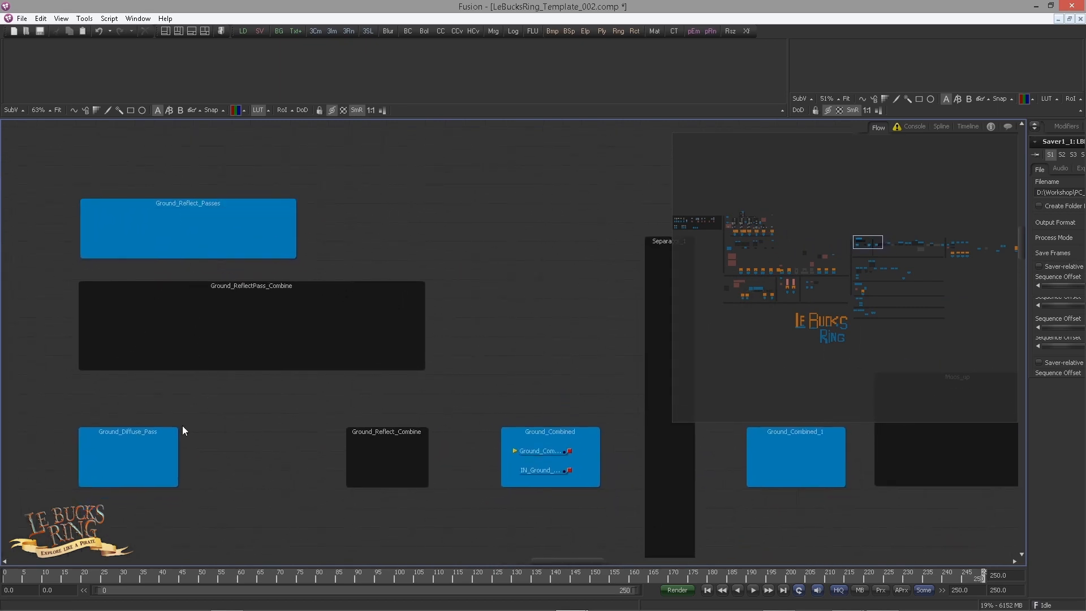
left_click_drag(849, 247, 744, 234)
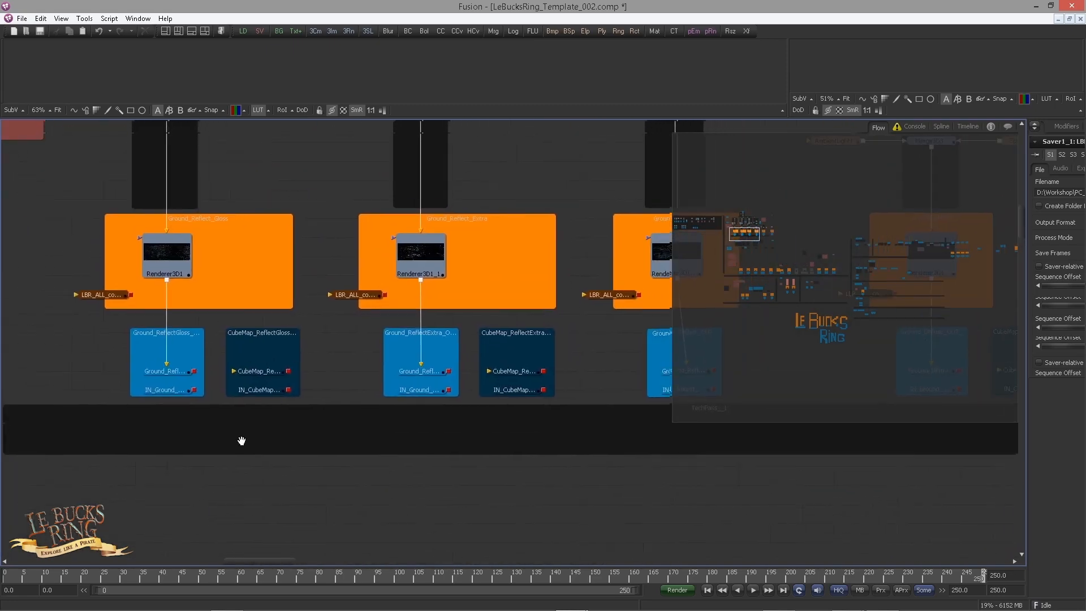
left_click_drag(106, 495, 155, 401)
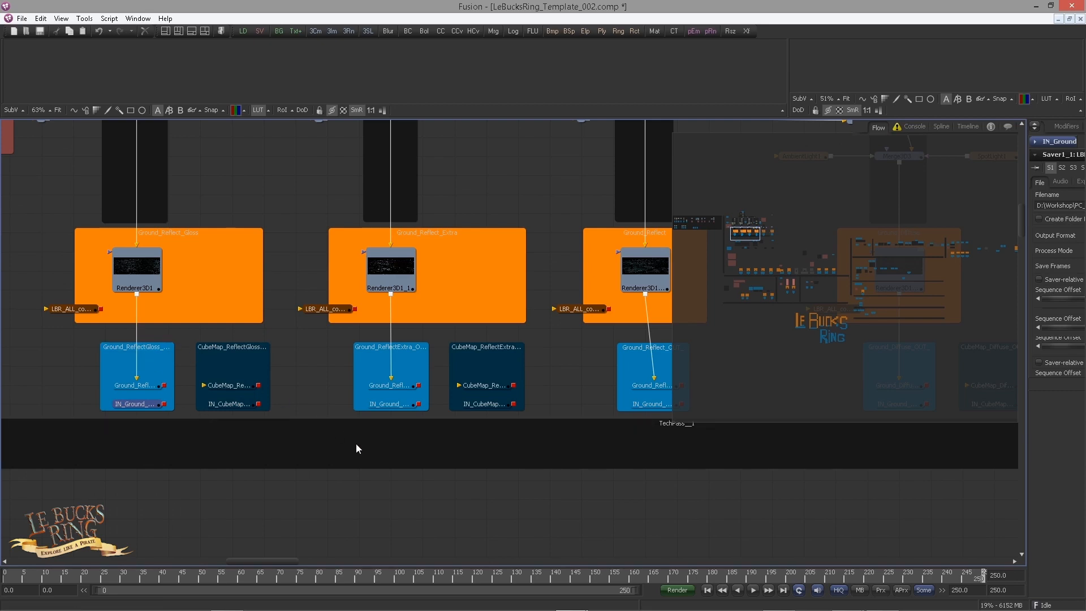
left_click_drag(362, 471, 417, 398)
left_click_drag(525, 455, 225, 461)
left_click_drag(315, 462, 362, 417)
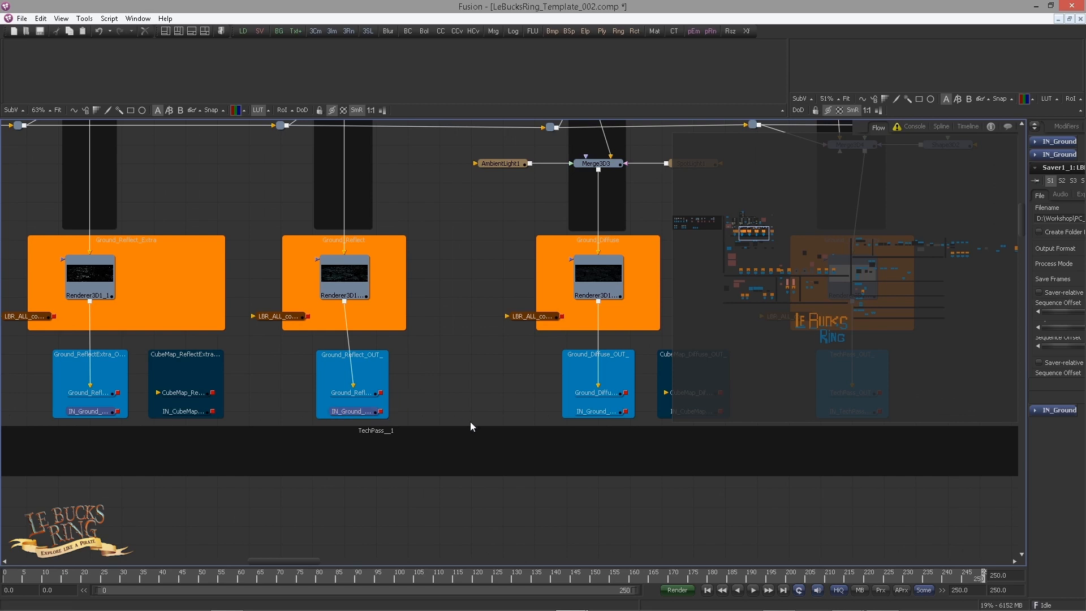
left_click_drag(567, 462, 377, 453)
left_click_drag(402, 415, 404, 416)
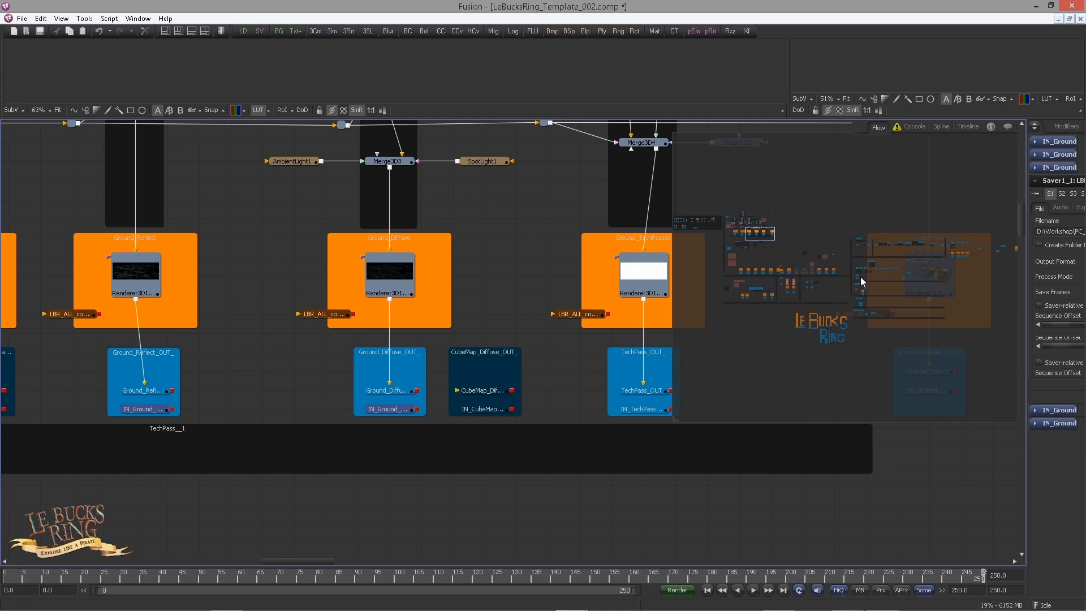
Step: Paste the copied ground nodes as instances into the flow at the Ground_Reflect_Passes group
left_click_drag(765, 235, 861, 242)
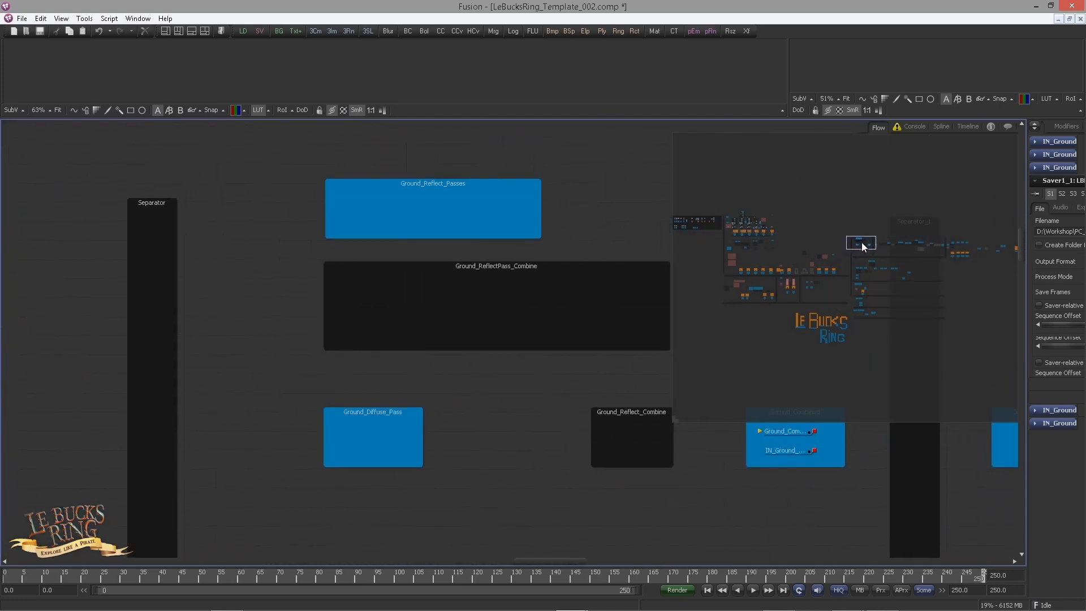
left_click_drag(401, 328, 358, 338)
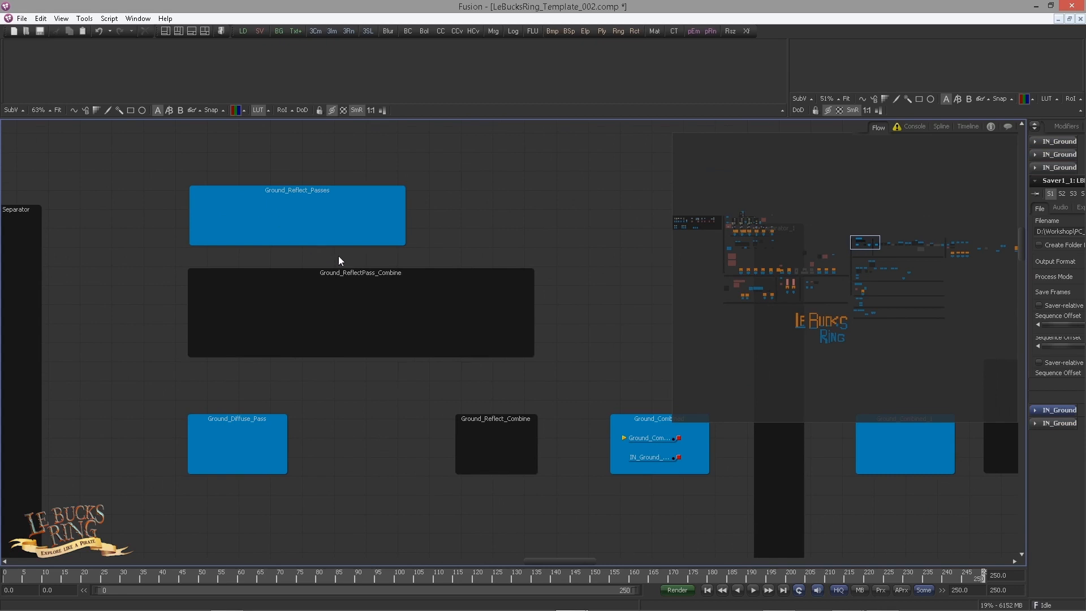
key("ctrl+shift+v")
left_click(447, 204)
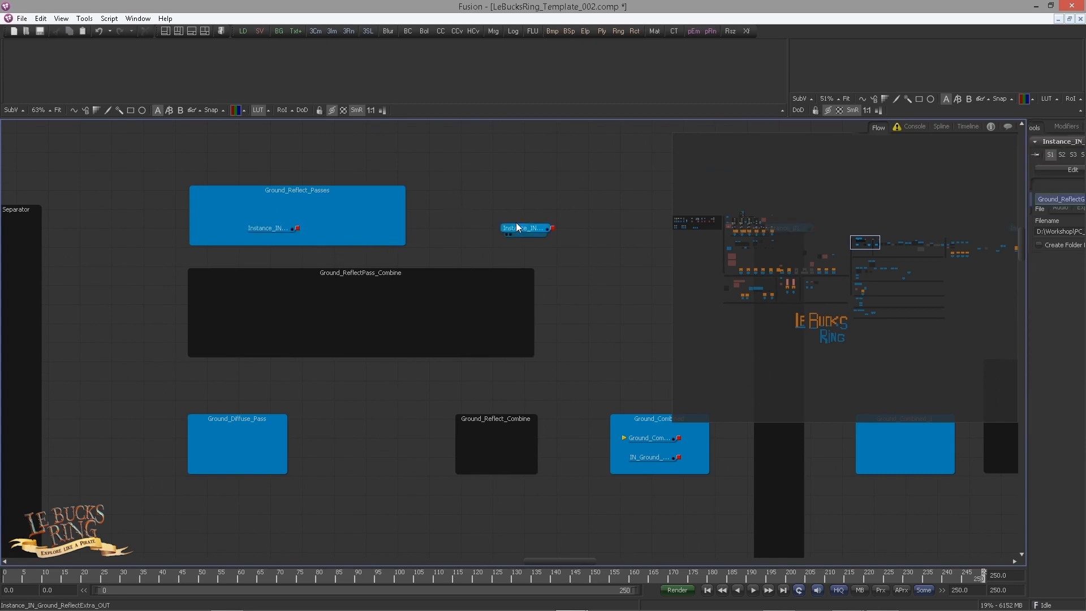
Step: Move the ReflectExtra instance into Ground_Reflect_Passes and bring the Reflect and Diffuse instances close to that group
left_click_drag(514, 228, 356, 230)
left_click_drag(490, 260, 85, 341)
scroll(371, 268, "down", 2)
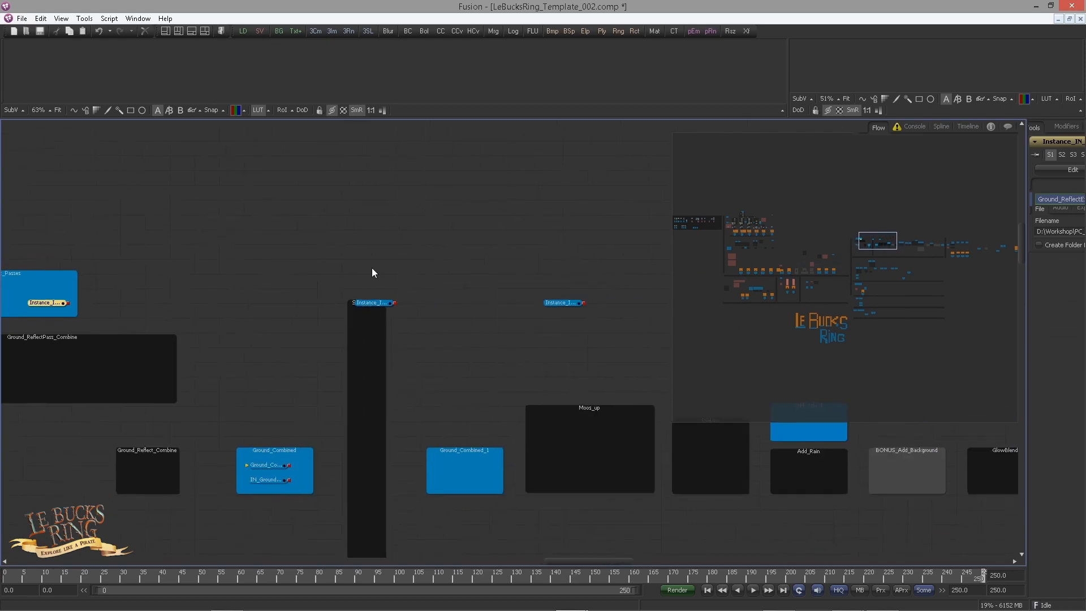
left_click_drag(368, 269, 293, 306)
left_click_drag(235, 328, 537, 312)
scroll(537, 312, "up", 1)
left_click(568, 290)
left_click_drag(608, 281, 460, 280)
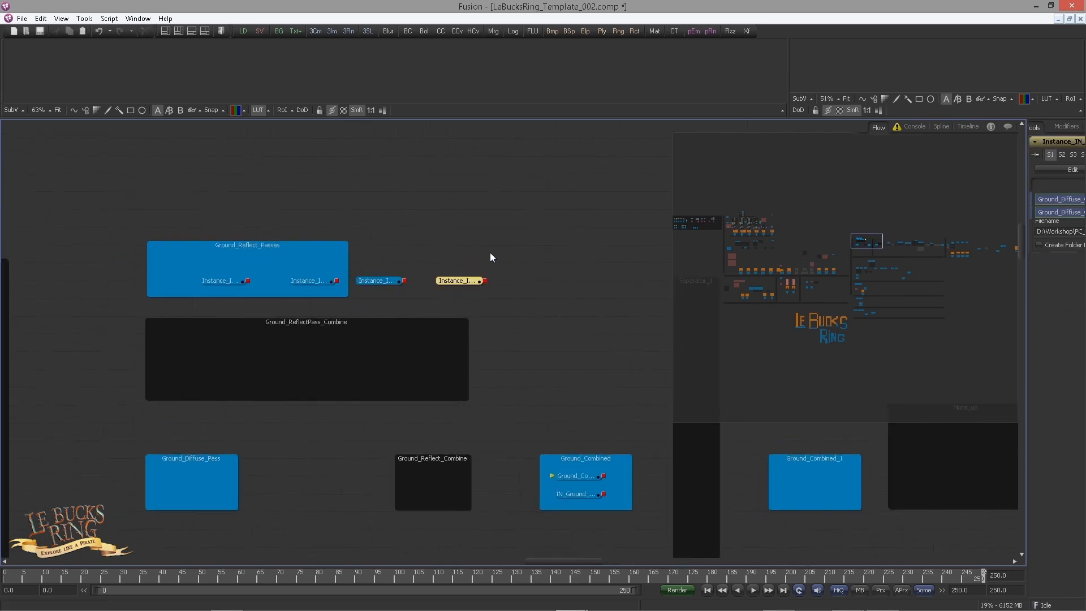
Step: Rearrange the workspace by widening the tool controls, hiding the flow navigator and making the viewers taller
left_click_drag(1027, 283, 861, 285)
key("v")
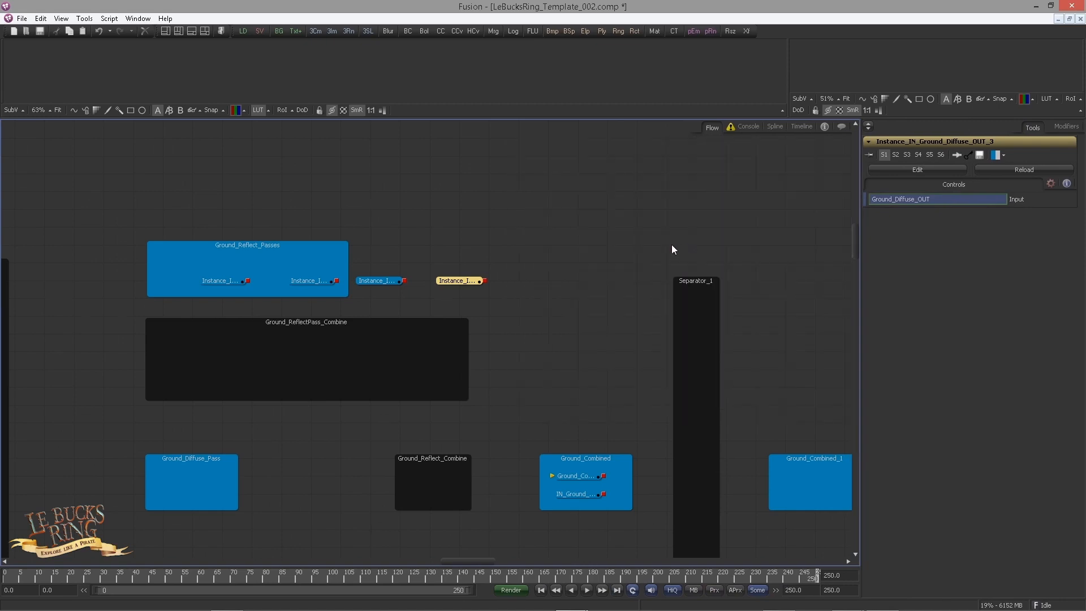
left_click_drag(732, 116, 732, 183)
Step: Place the Diffuse instance in Ground_Diffuse_Pass and line up the three reflect instances side by side inside Ground_Reflect_Passes
left_click_drag(472, 305, 167, 488)
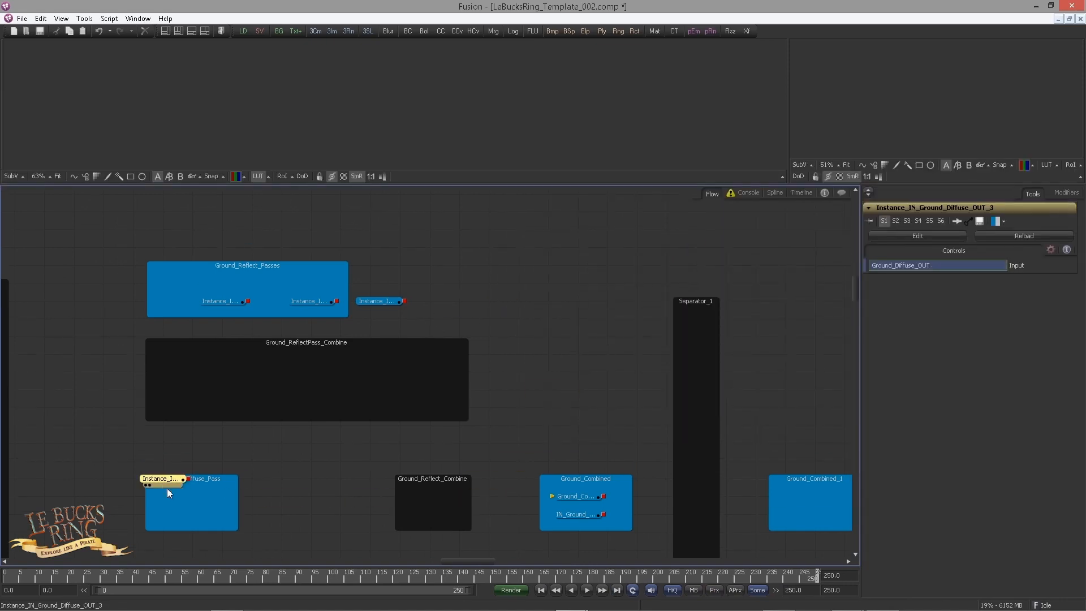
left_click(341, 423)
left_click_drag(233, 303, 201, 304)
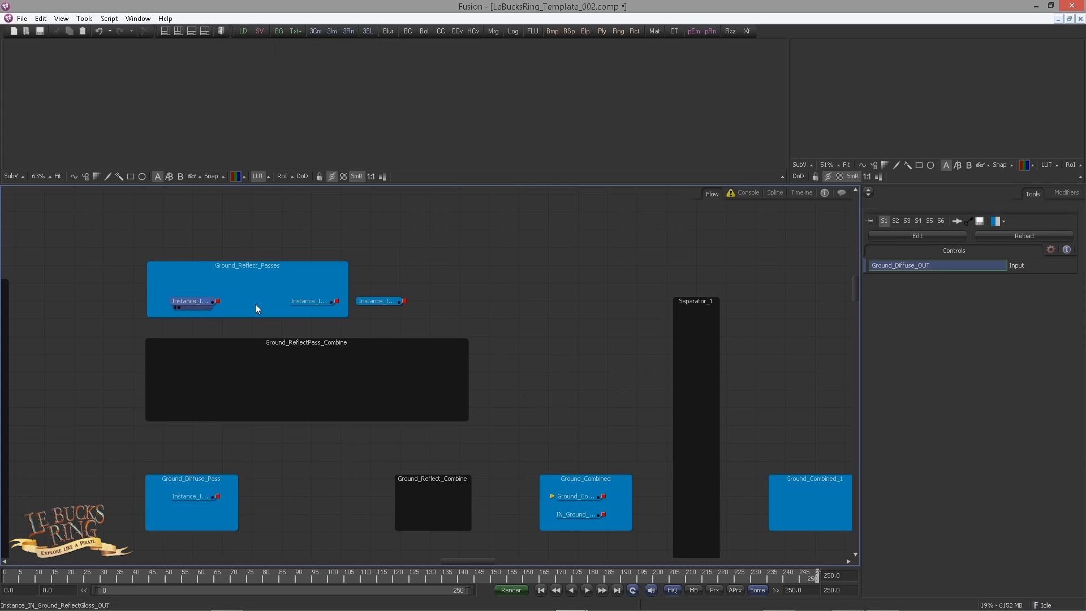
scroll(269, 309, "up", 1)
left_click_drag(269, 308, 390, 323)
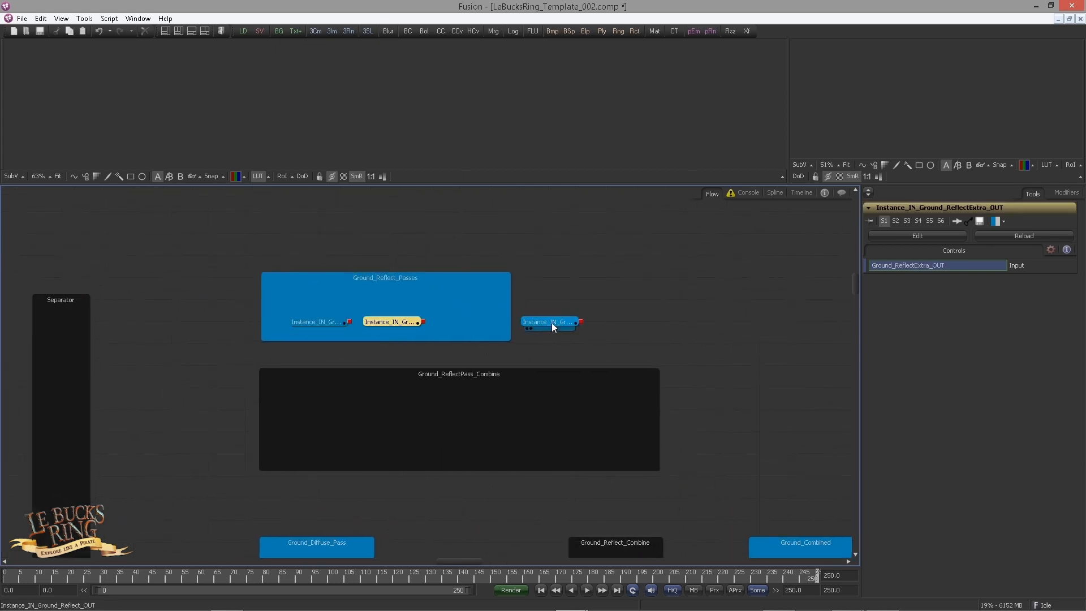
left_click_drag(553, 323, 473, 326)
Step: Check the input source of the gloss and extra instances in Ground_Reflect_Passes
left_click(314, 323)
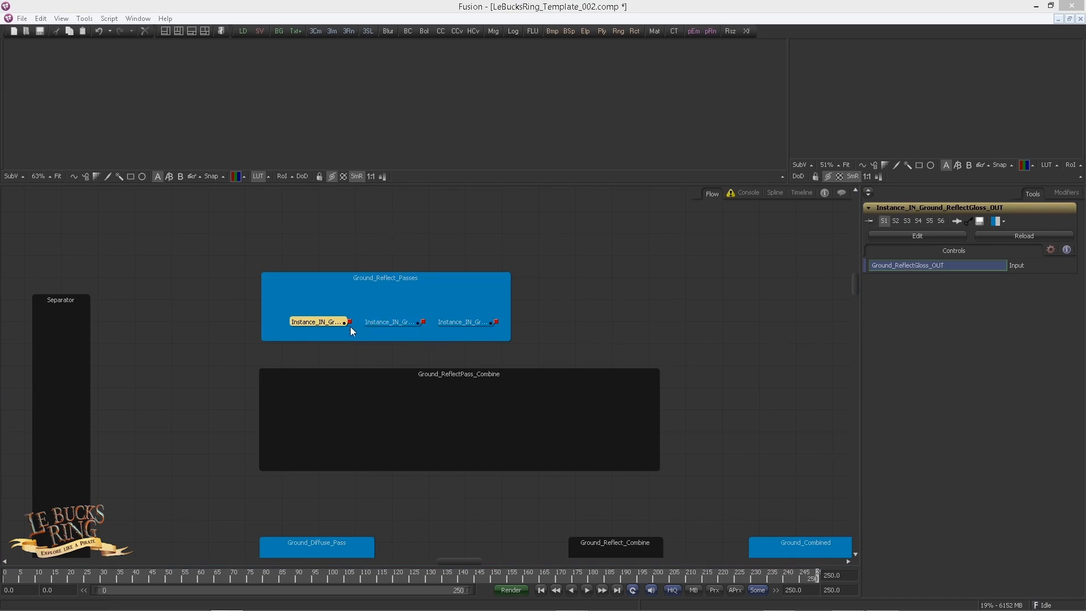
left_click(326, 321)
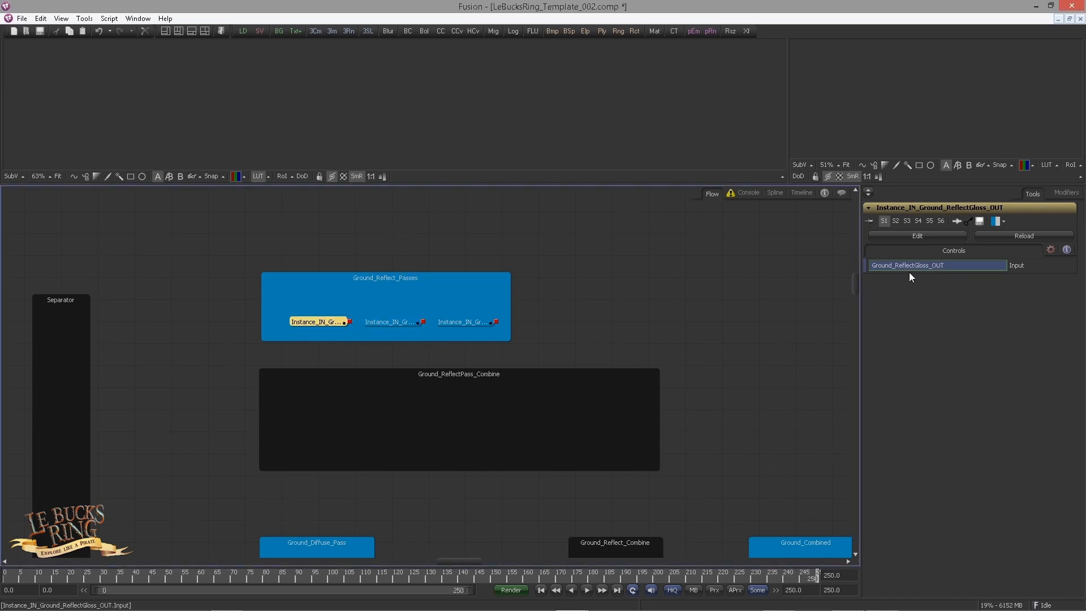
left_click(405, 326)
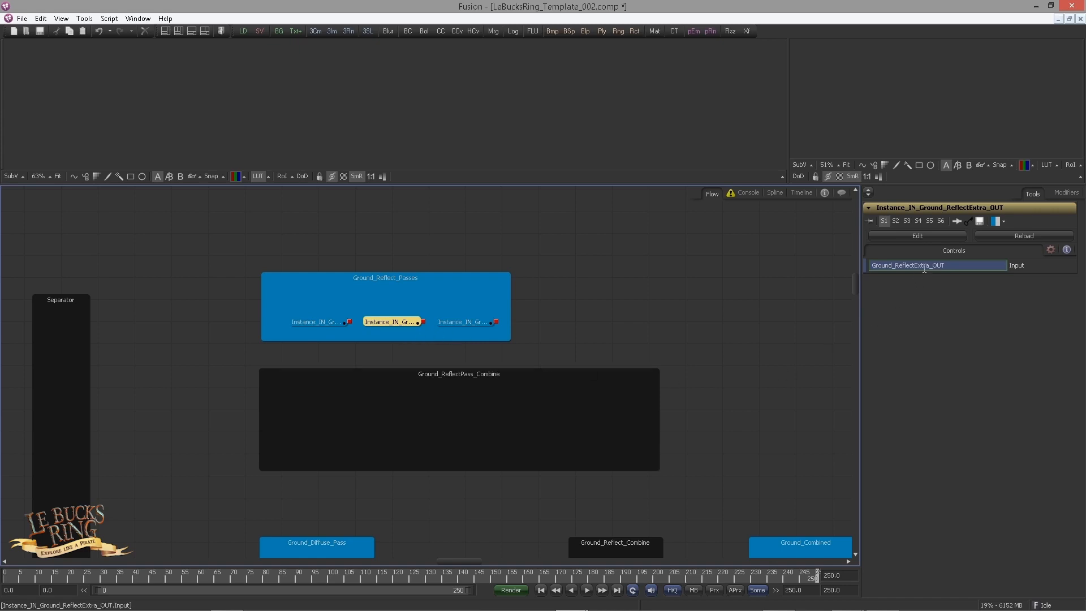
Step: Add a Channel Booleans (Bol) tool inside the Ground_ReflectPass_Combine group
left_click_drag(538, 408, 459, 330)
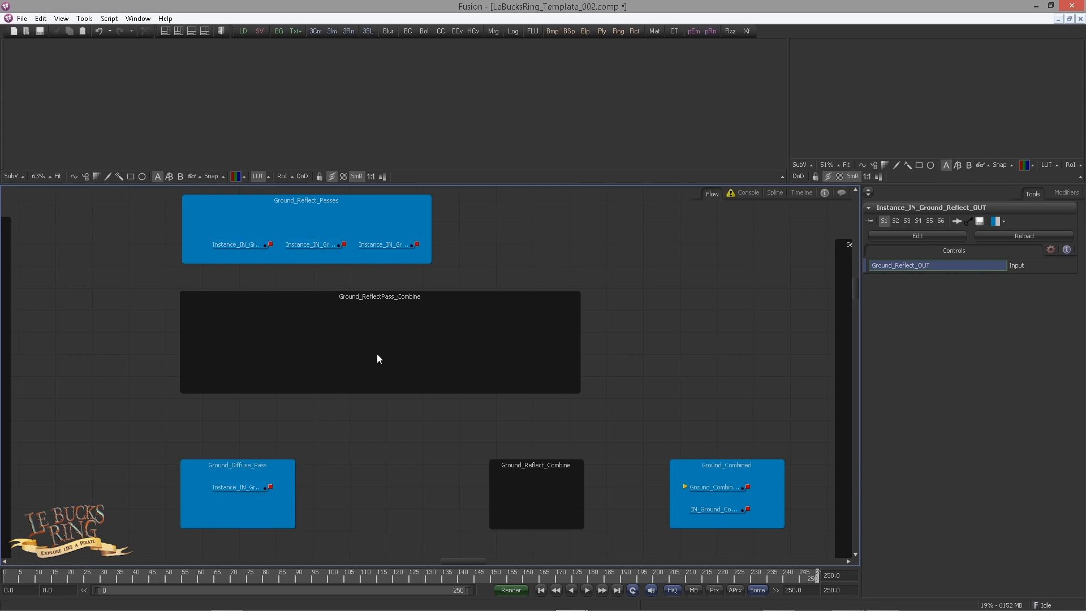
key("shift+space")
type("bol")
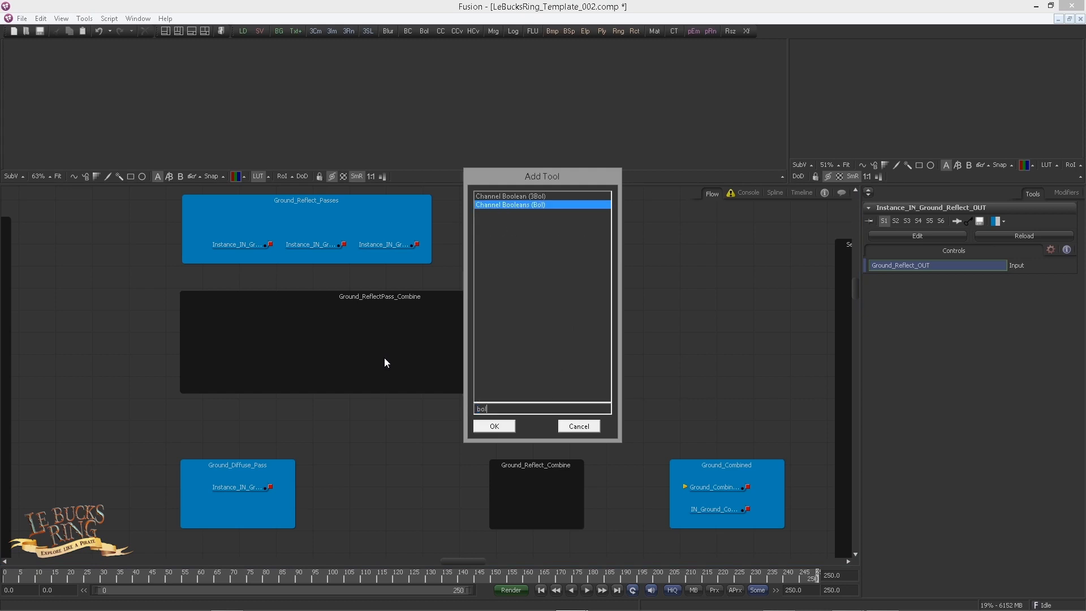
key("Return")
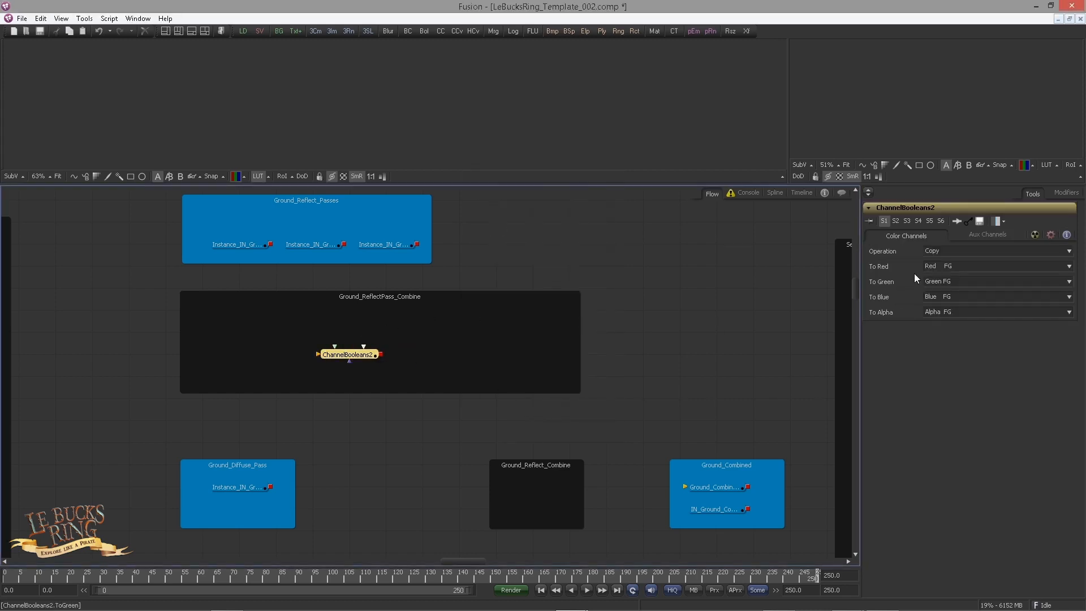
Step: Set the Channel Booleans operation to Add and its To Alpha option to Do Nothing
left_click(927, 253)
left_click(936, 269)
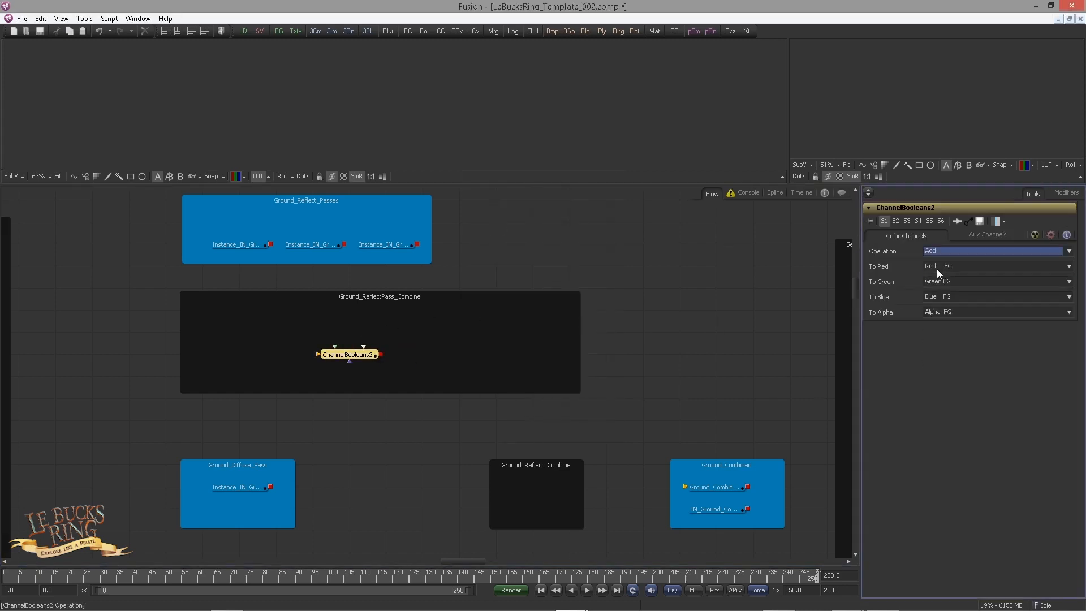
left_click(943, 313)
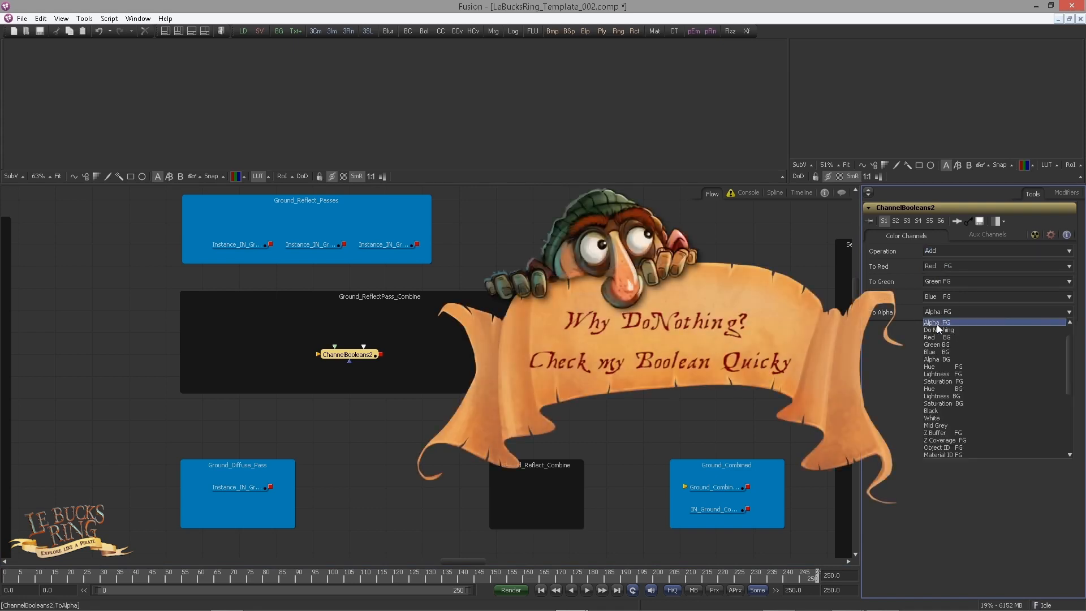
left_click(938, 329)
Step: Duplicate the Channel Booleans twice, one copy beside the original and one between Ground_Diffuse_Pass and Ground_Reflect_Combine
key("ctrl+c")
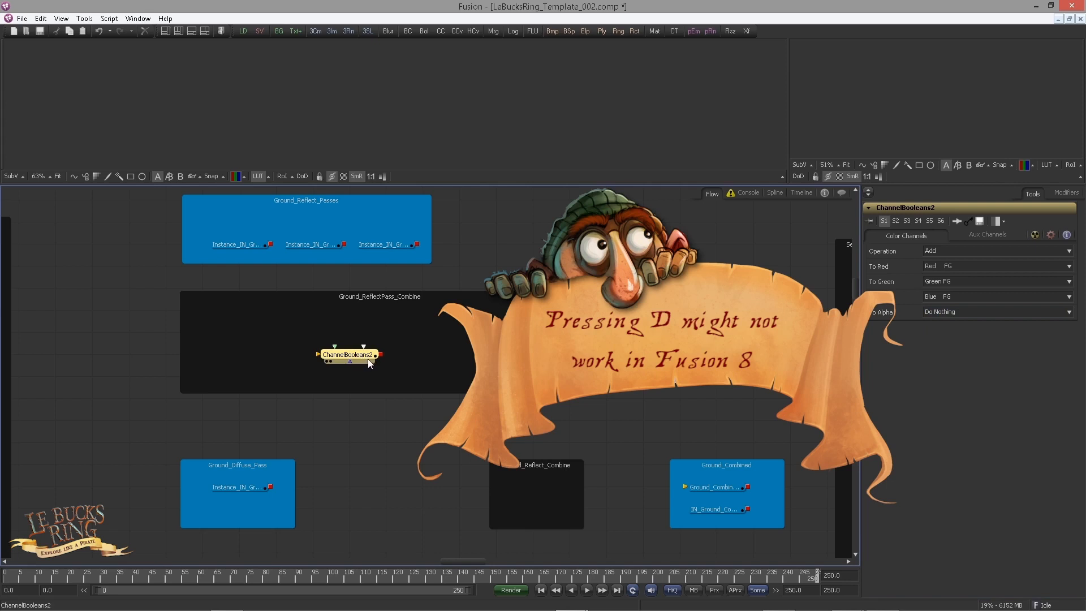
left_click(429, 357)
key("ctrl+v")
left_click(368, 489)
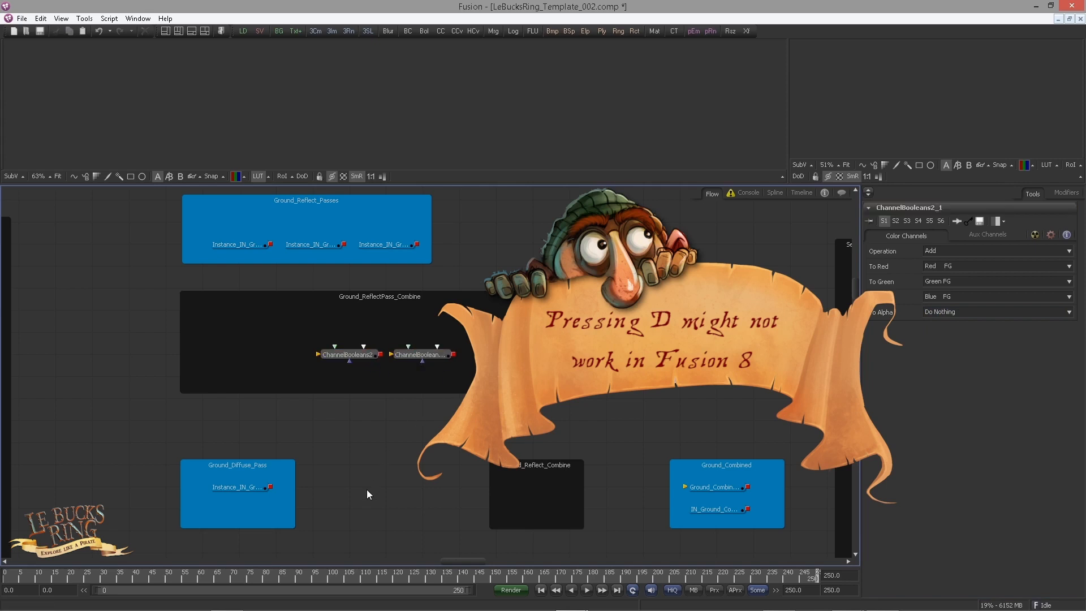
key("ctrl+v")
left_click_drag(379, 482, 416, 482)
left_click(363, 382)
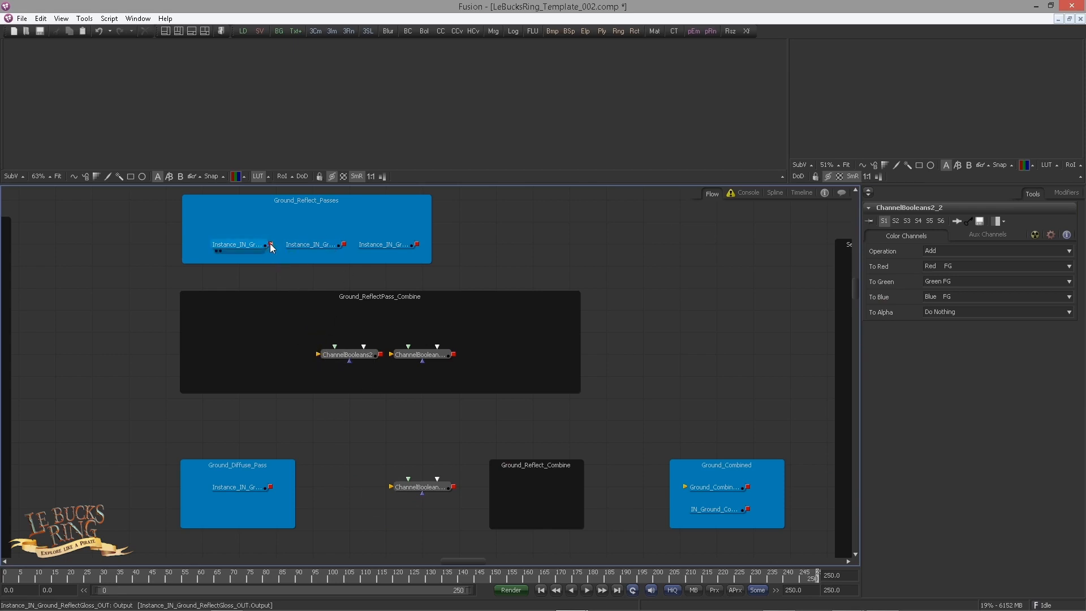
Step: Combine the gloss, extra and plain reflect passes through the two chained Channel Booleans, previewing the passes and their sum in the viewer
left_click_drag(271, 245, 342, 357)
left_click_drag(344, 245, 346, 360)
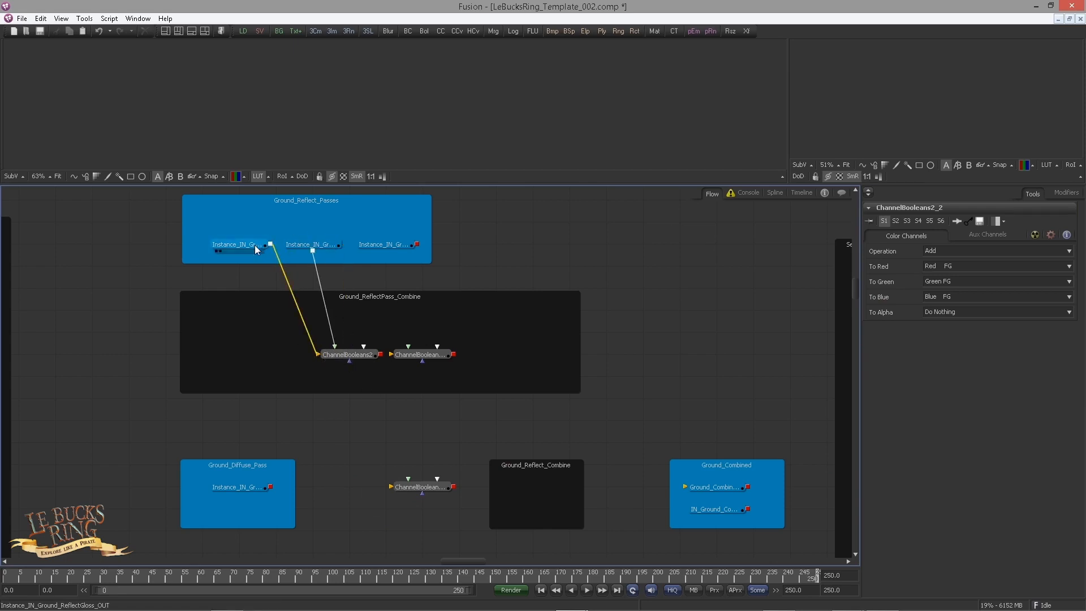
left_click_drag(254, 246, 273, 125)
left_click_drag(310, 245, 316, 134)
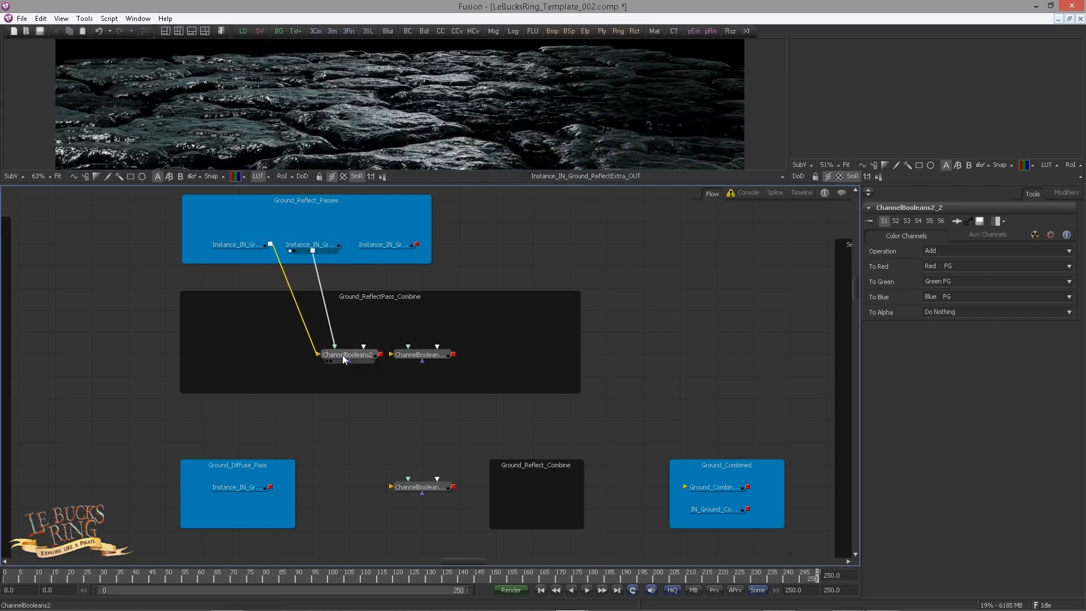
left_click_drag(341, 356, 352, 136)
left_click_drag(381, 354, 452, 360)
left_click_drag(417, 244, 427, 170)
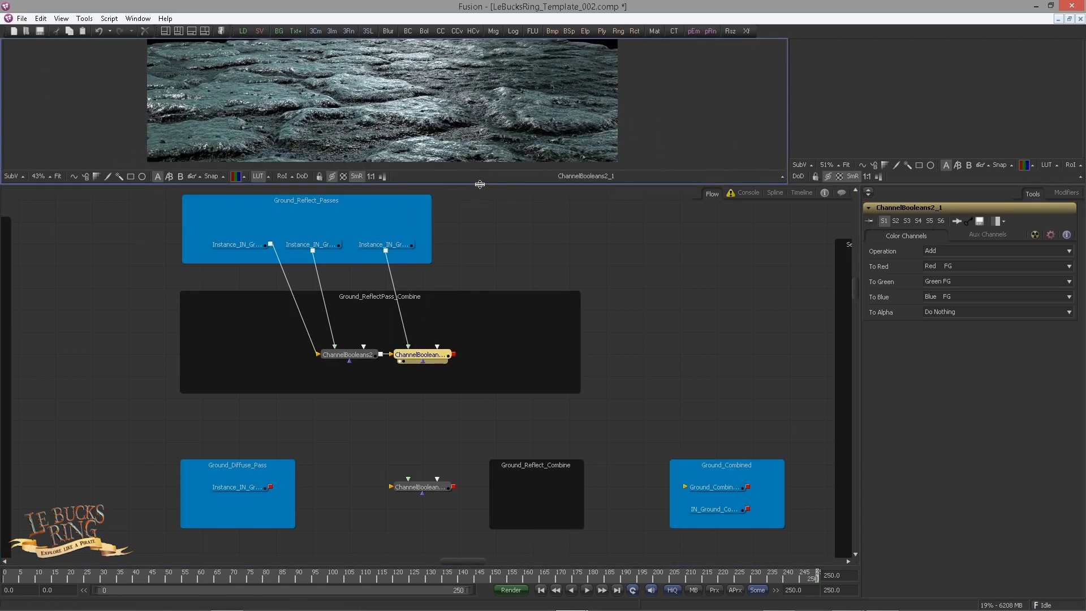
Step: Enlarge the viewer area and inspect the combined ground reflection at frame 0
left_click_drag(480, 184, 497, 272)
left_click_drag(509, 350, 465, 376)
scroll(426, 410, "down", 2)
scroll(426, 409, "up", 3)
left_click_drag(416, 209, 432, 250)
scroll(432, 250, "up", 2)
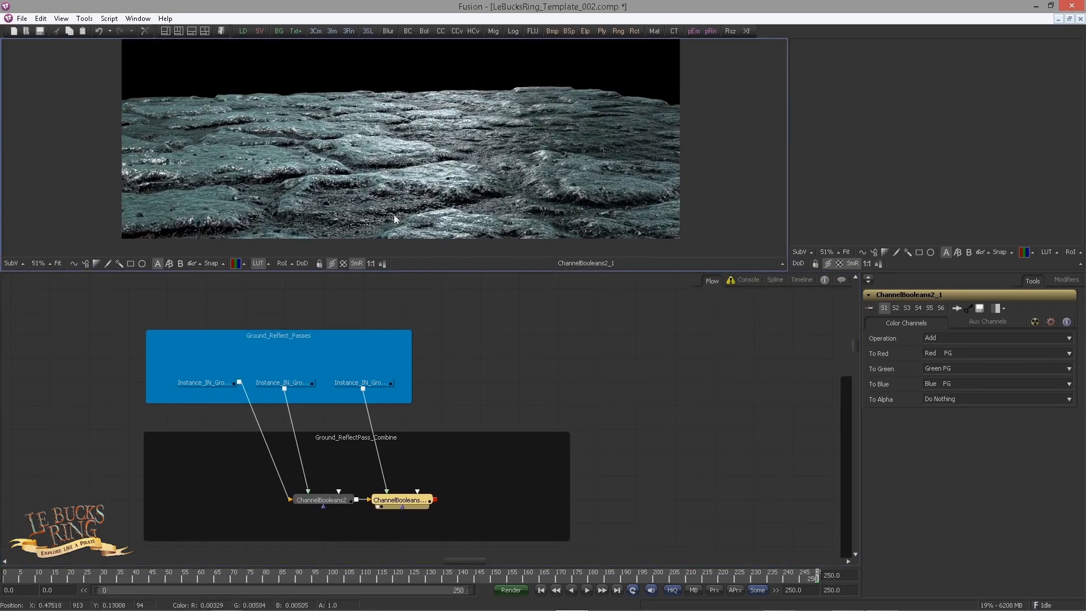
left_click(538, 590)
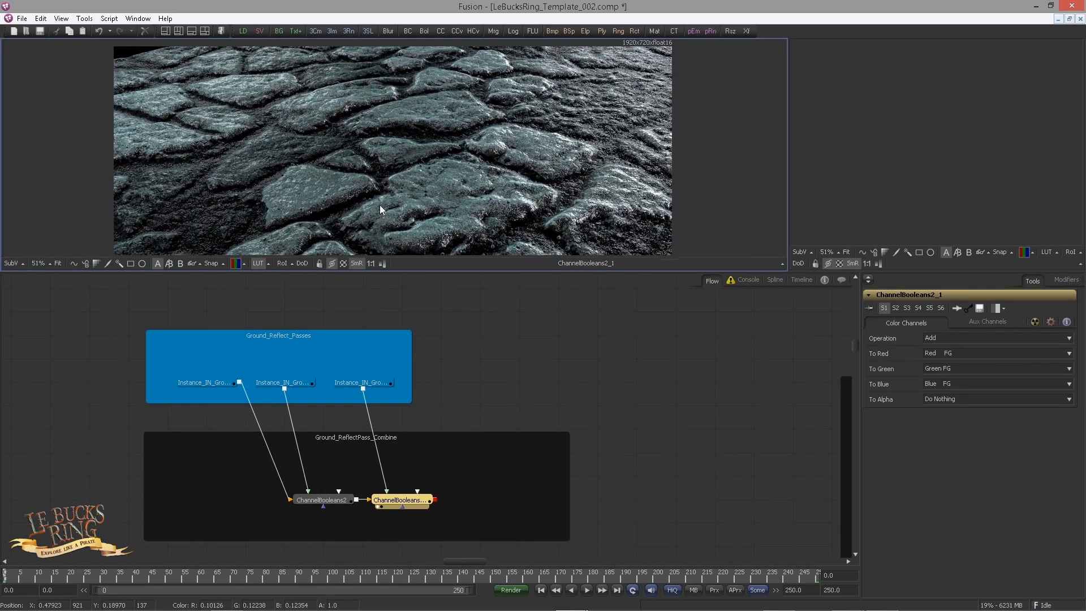
left_click_drag(489, 420, 508, 403)
left_click_drag(433, 195, 431, 199)
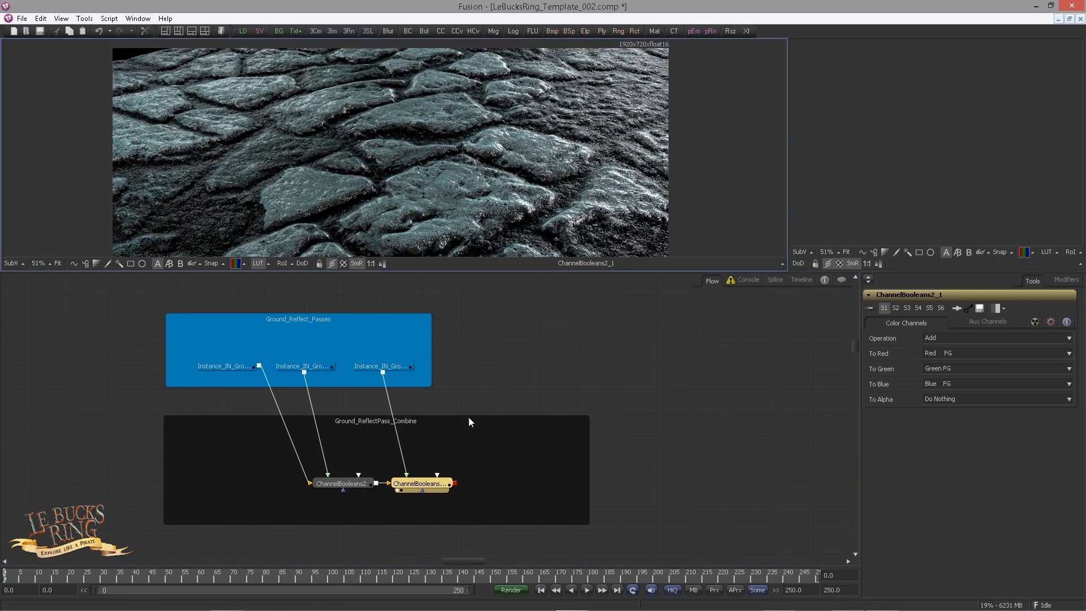
Step: Feed the diffuse pass and combined reflections into the third Channel Booleans inside Ground_Reflect_Combine, and connect its output to Ground_Combined
left_click_drag(469, 417, 460, 340)
left_click_drag(318, 456, 363, 368)
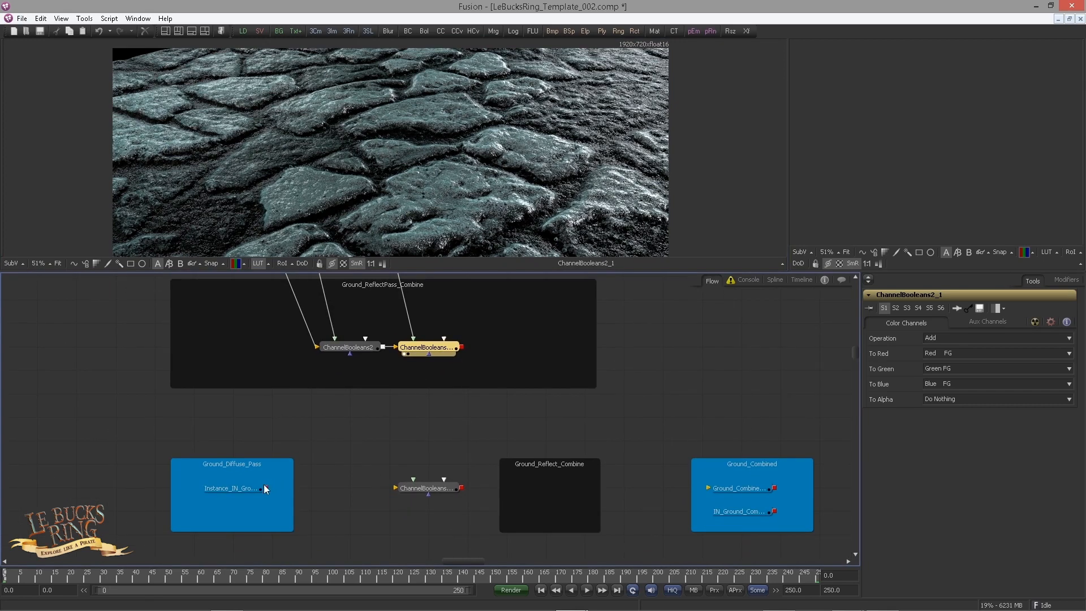
left_click_drag(265, 488, 550, 489)
left_click_drag(462, 346, 501, 280)
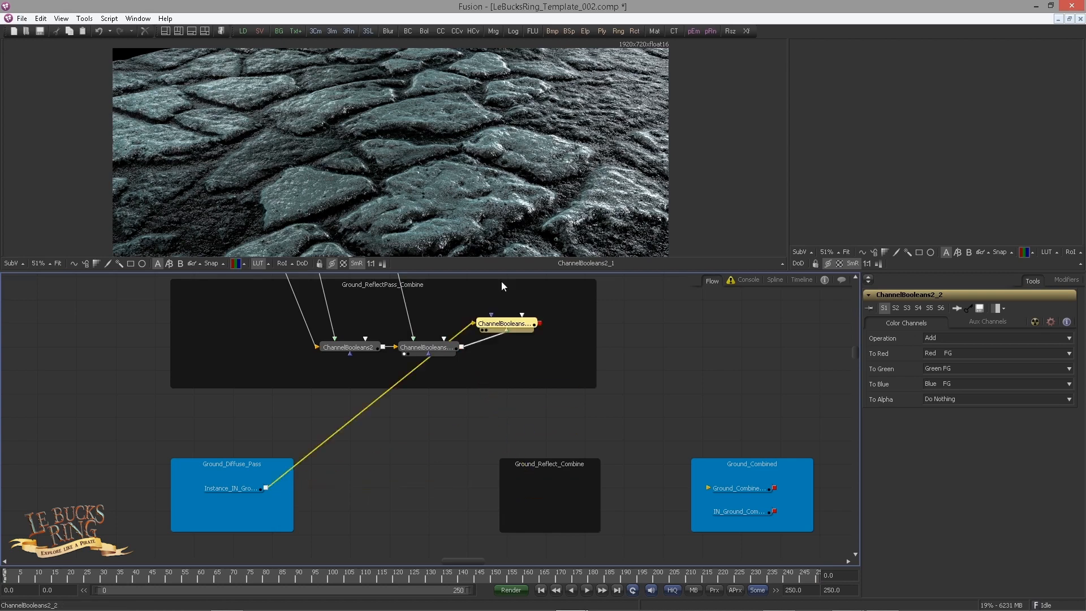
key("ctrl+z")
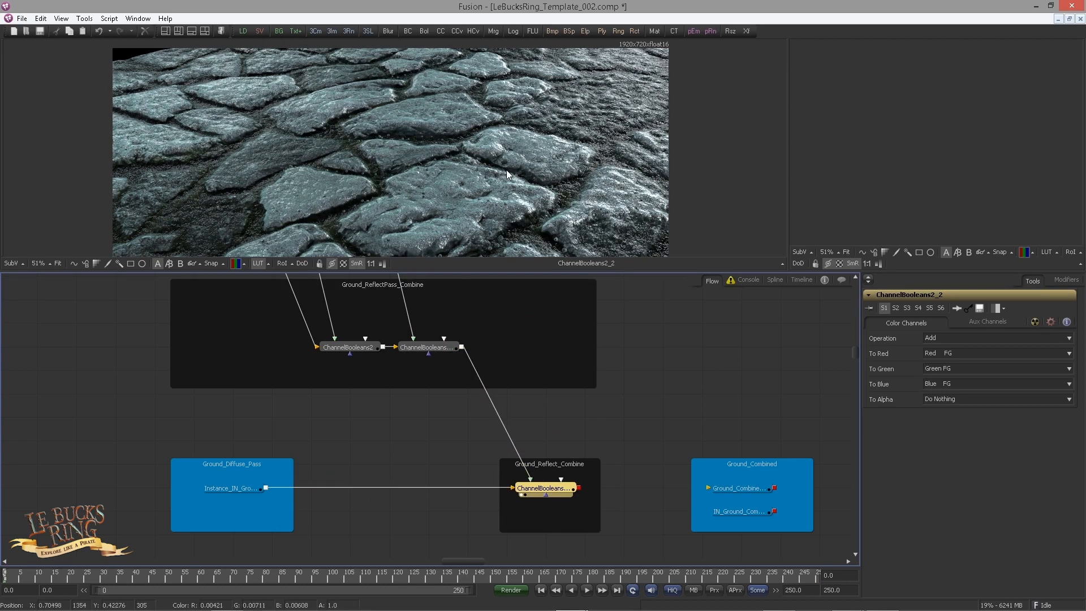
left_click_drag(578, 488, 710, 489)
mouse_move(439, 183)
left_mouse_down()
mouse_move(410, 181)
mouse_move(460, 189)
left_mouse_up()
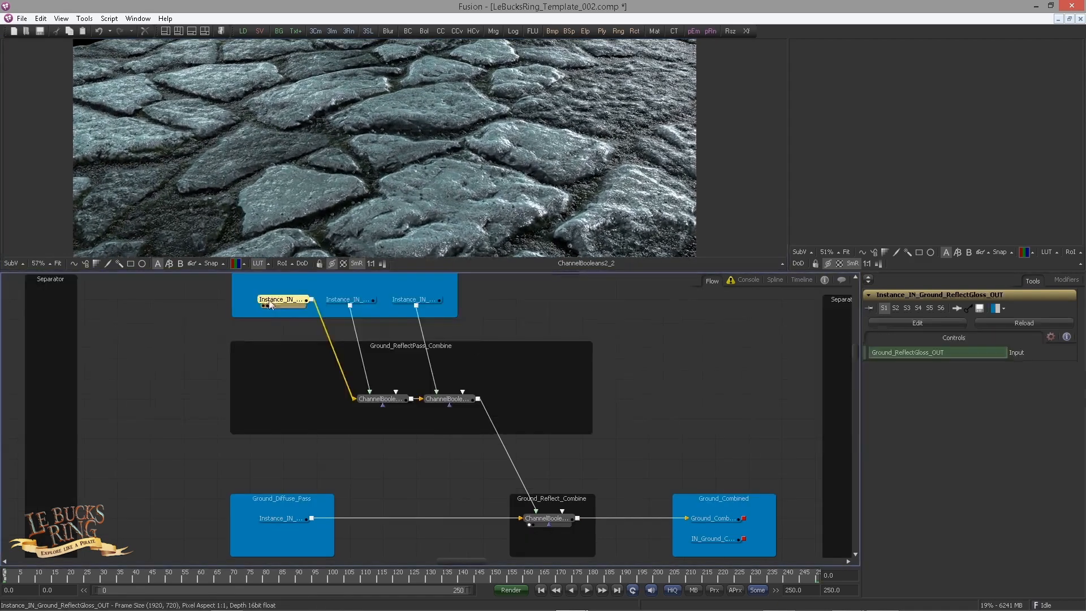
Step: Add a Brightness/Contrast after the gloss reflect pass, place it inside Ground_ReflectPass_Combine, and return the displaced pass nodes to Ground_Reflect_Passes
left_click(267, 313)
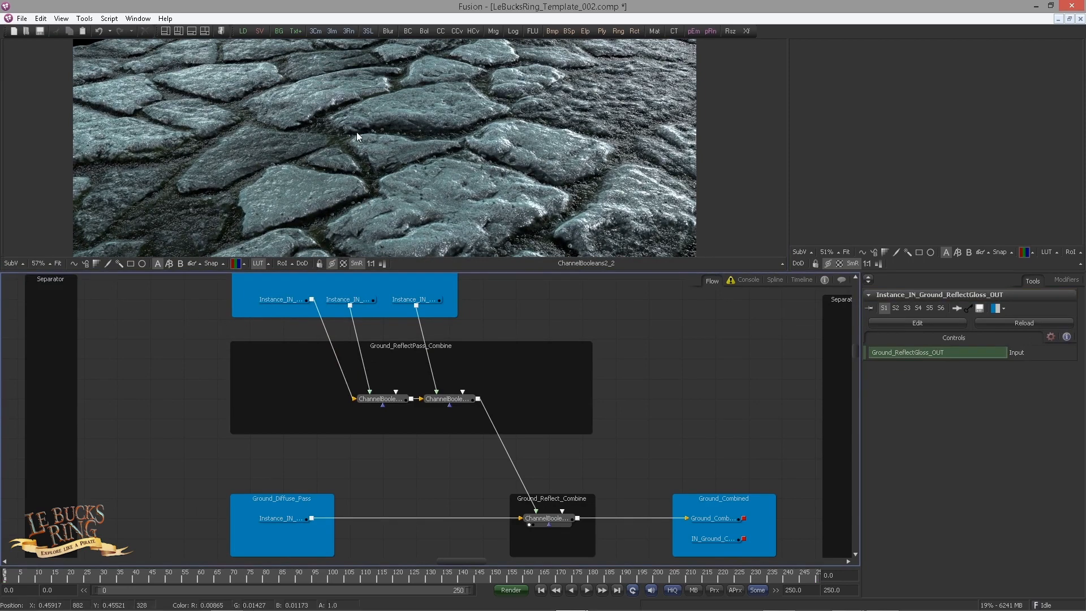
left_click(293, 305)
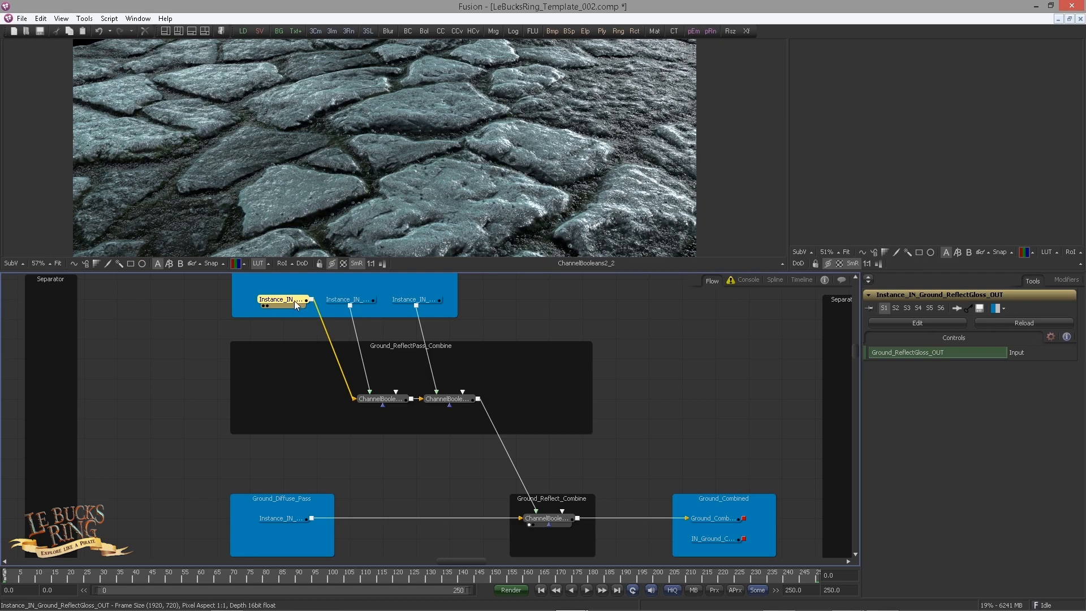
key("ctrl+space")
type("bc")
key("Return")
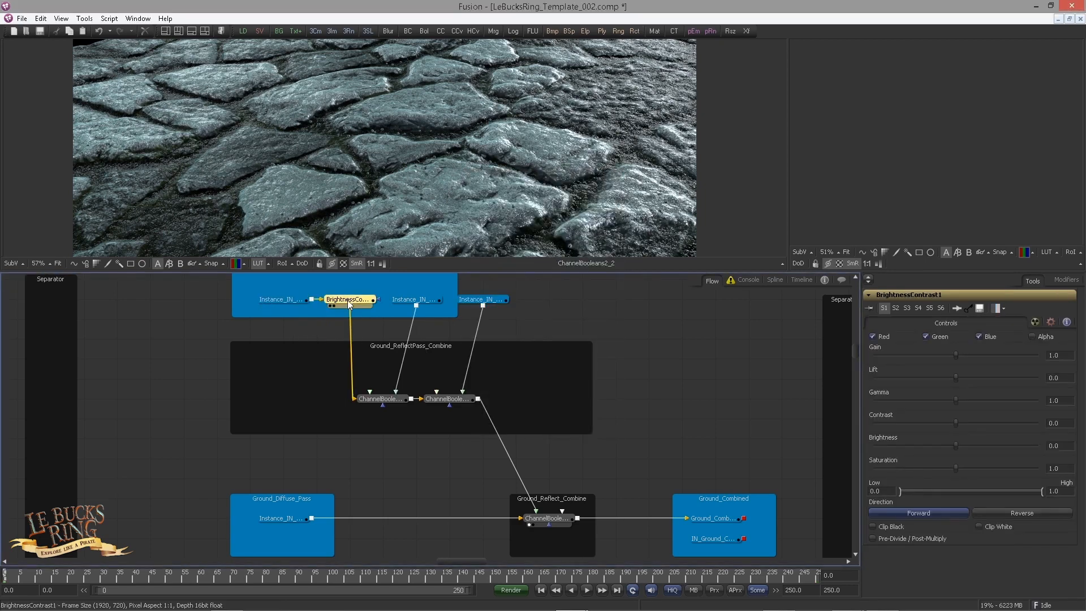
left_click_drag(349, 299, 288, 366)
left_click_drag(483, 300, 417, 301)
Step: Insert copies of the Brightness/Contrast after the extra and plain reflect passes, placing both above the Channel Booleans in Ground_ReflectPass_Combine
left_click(292, 365)
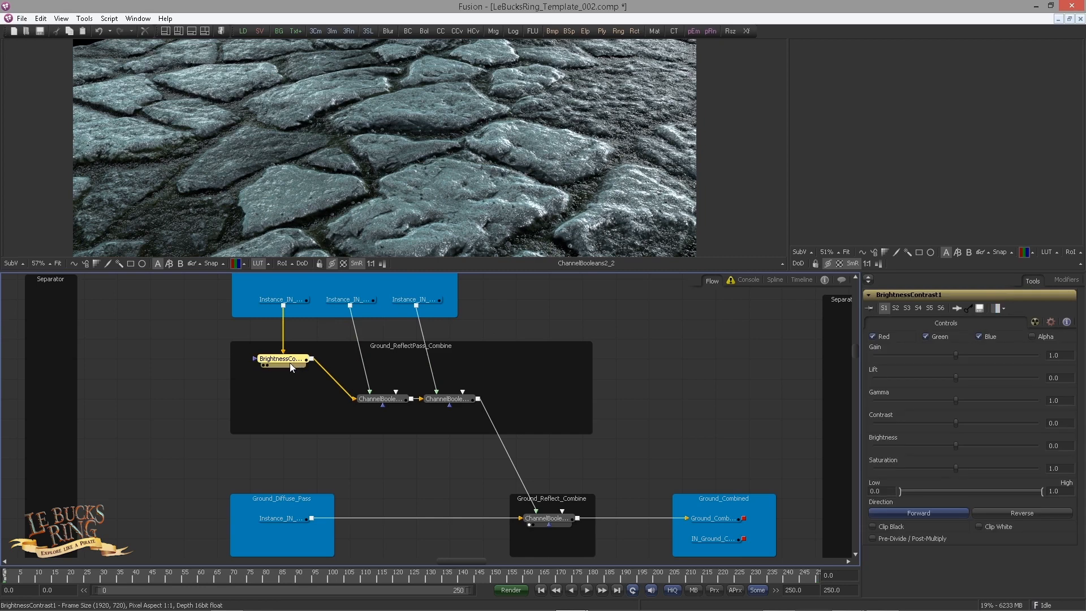
left_click(340, 299)
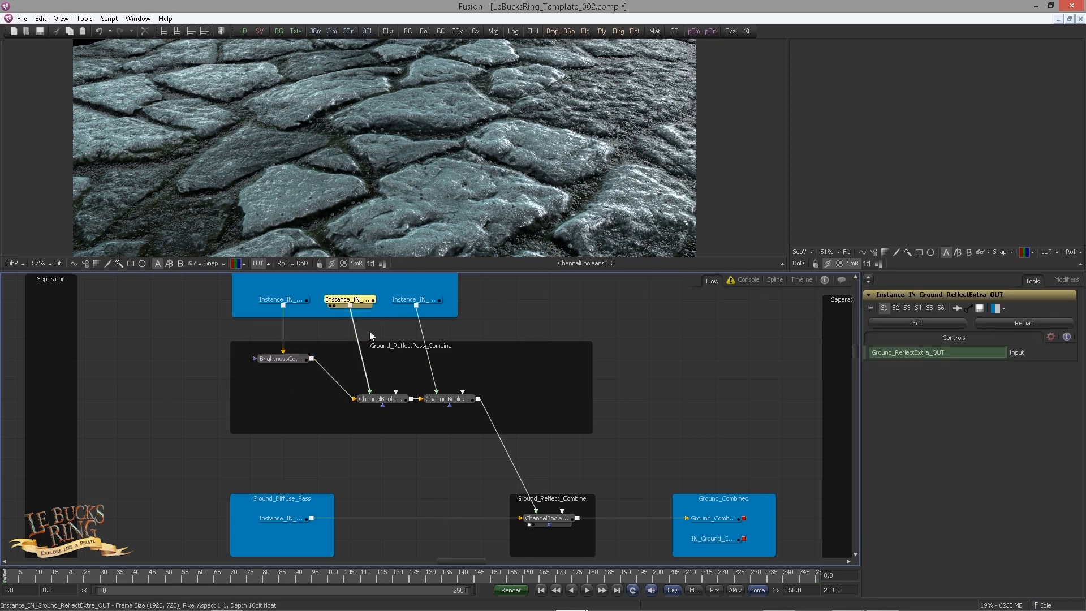
key("ctrl+v")
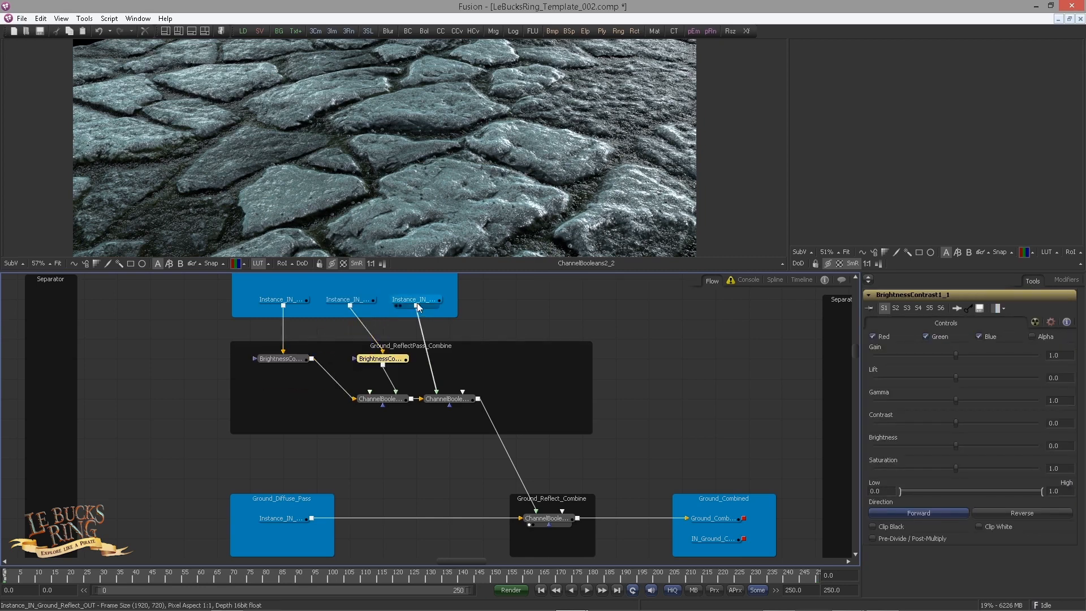
left_click(407, 302)
key("ctrl+v")
left_click_drag(421, 322, 455, 364)
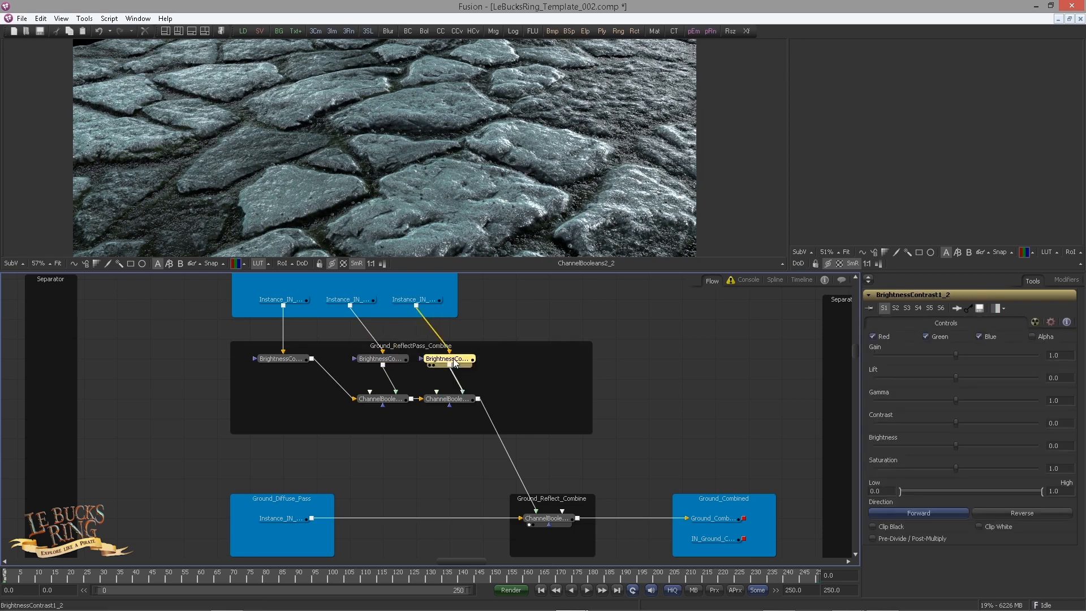
left_click(430, 302)
left_click(278, 360)
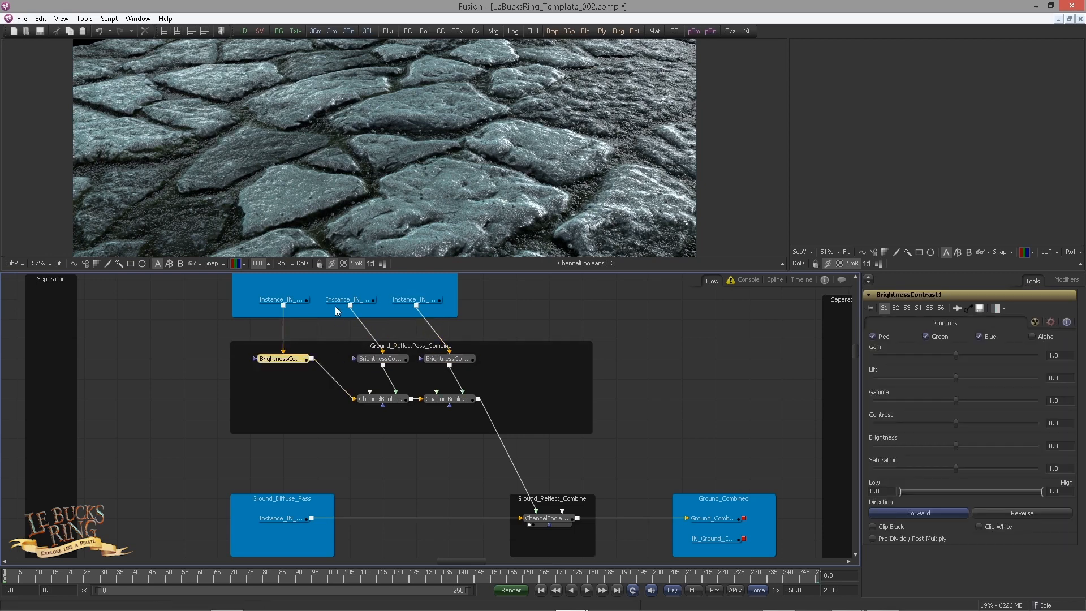
Step: Line up the extra and plain reflect passes above their Brightness/Contrast nodes, widening the Ground_Reflect_Passes underlay to fit
left_click_drag(334, 302, 479, 343)
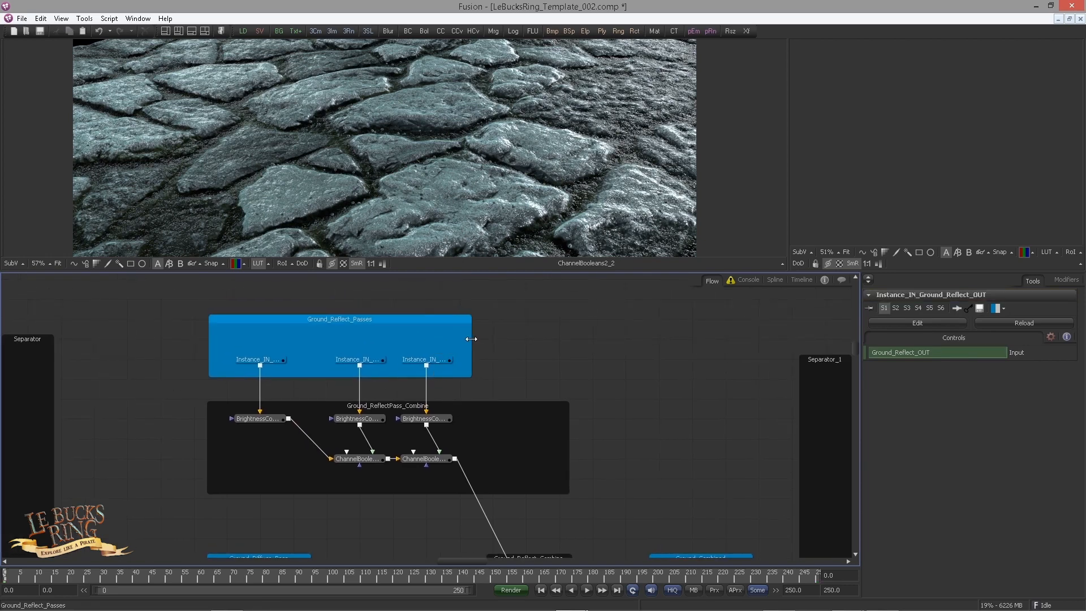
left_click_drag(463, 387, 509, 289)
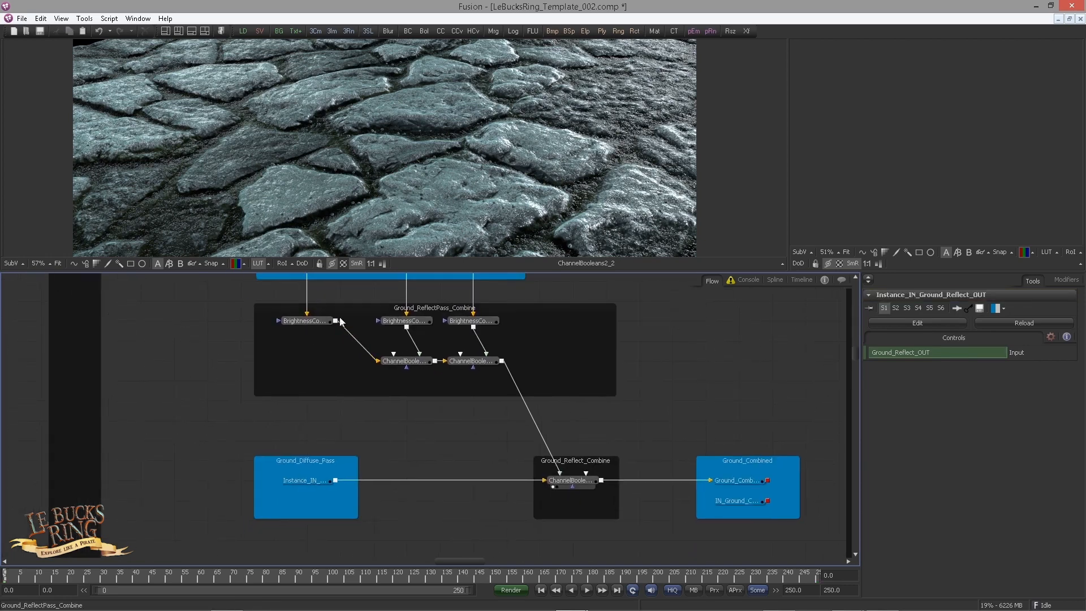
left_click_drag(500, 384, 440, 408)
Step: Insert another Brightness/Contrast copy between the diffuse pass and the Channel Booleans in Ground_Reflect_Combine
left_click(256, 508)
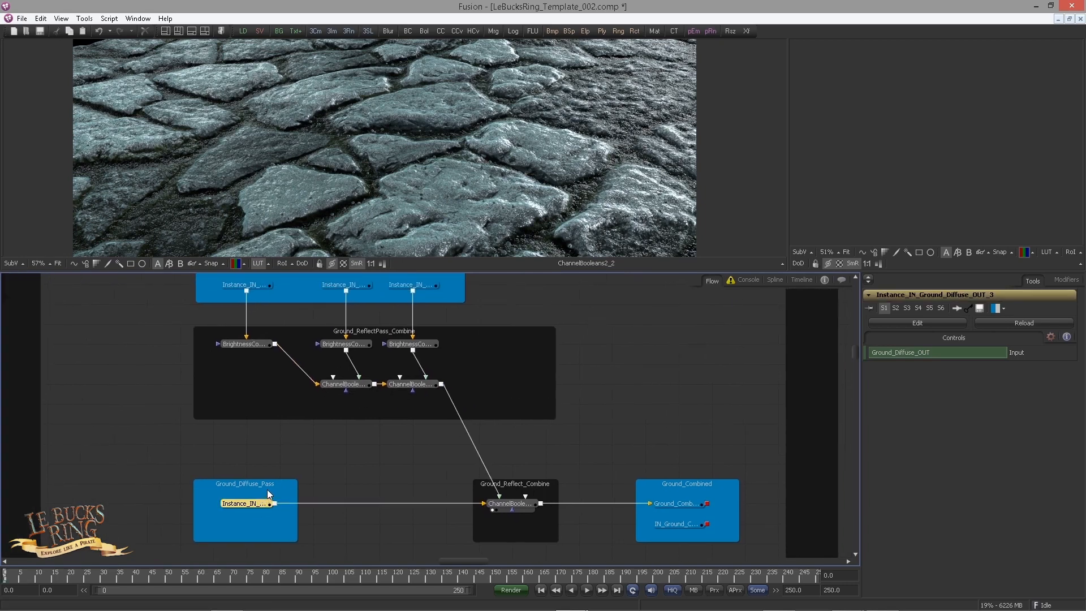
key("ctrl+v")
left_click_drag(310, 503, 371, 179)
left_click(378, 522)
left_click_drag(507, 503, 464, 201)
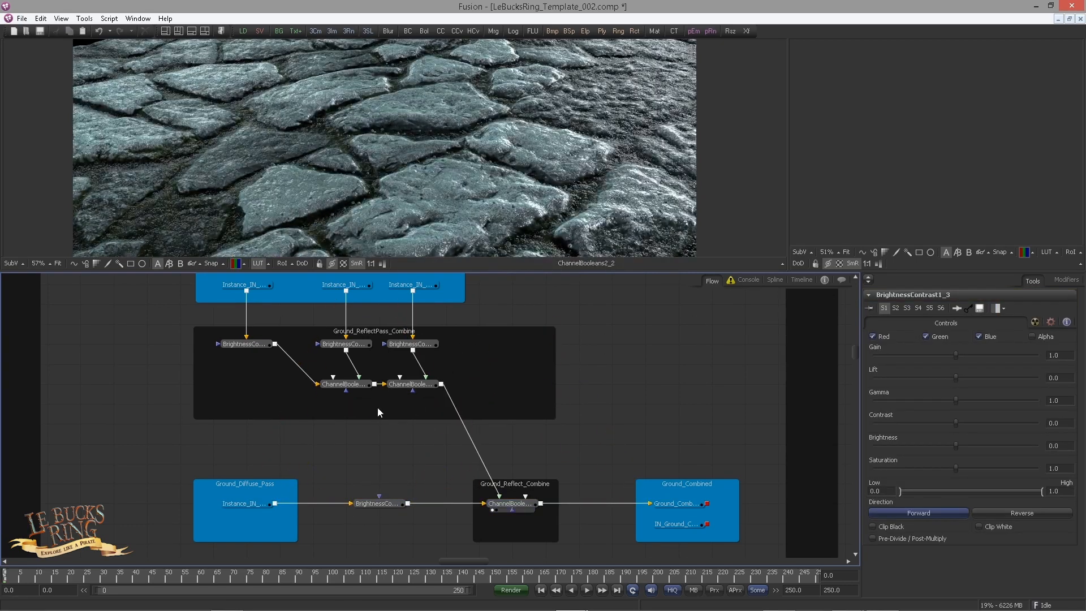
Step: Try lower gain values on the reflect passes' Brightness/Contrast nodes, using about 0.79 for the plain reflect pass
scroll(303, 384, "up", 3)
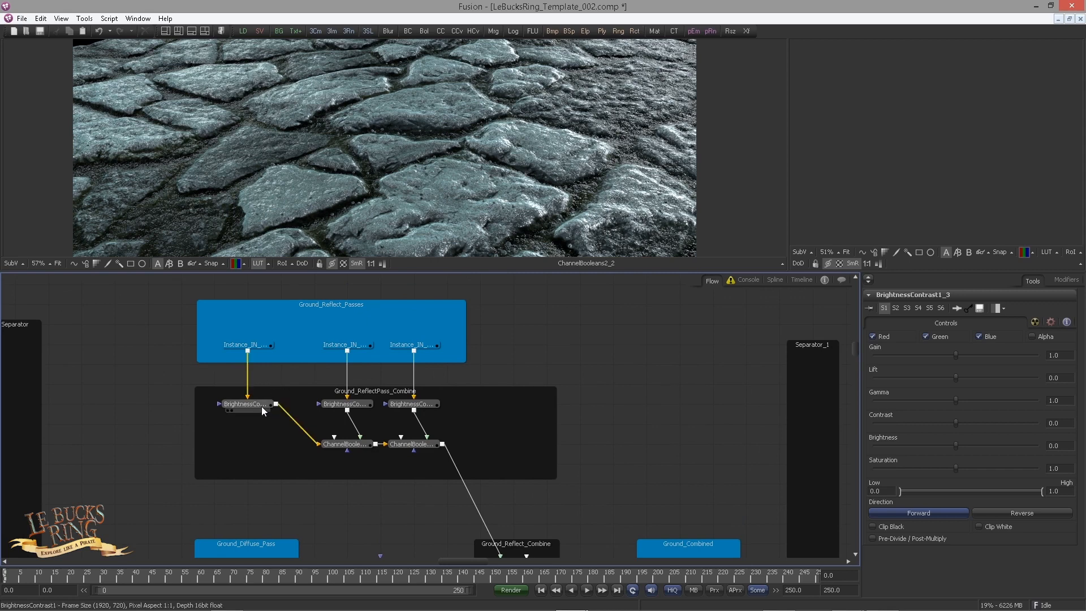
left_click(260, 405)
mouse_move(957, 354)
left_mouse_down()
mouse_move(903, 347)
mouse_move(980, 348)
mouse_move(877, 338)
mouse_move(942, 340)
mouse_move(915, 342)
mouse_move(956, 362)
left_mouse_up()
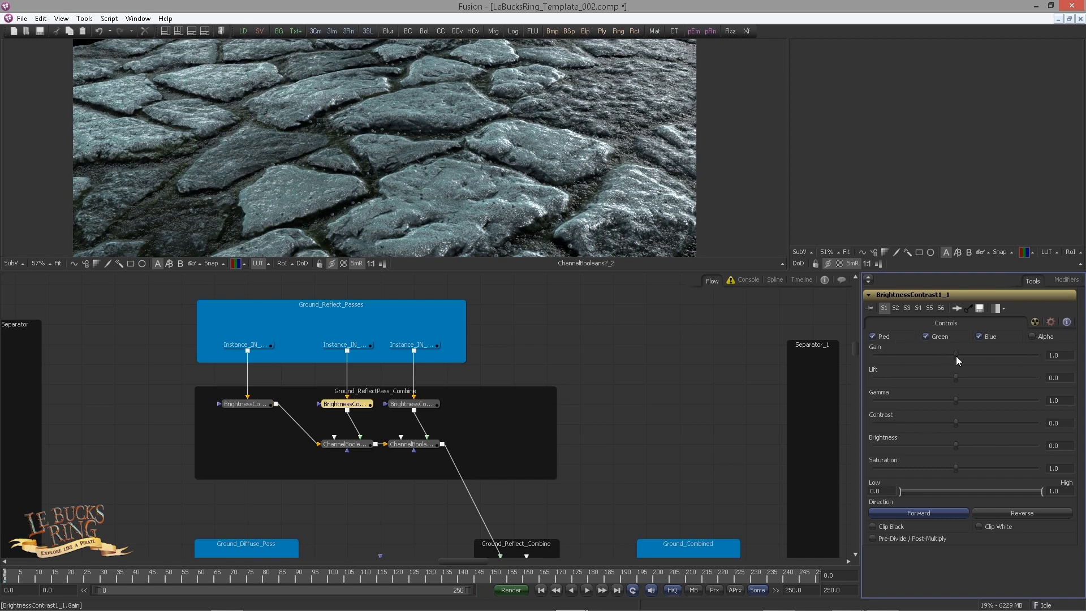
left_click_drag(956, 355, 934, 346)
left_click(413, 404)
left_click_drag(350, 469, 441, 483)
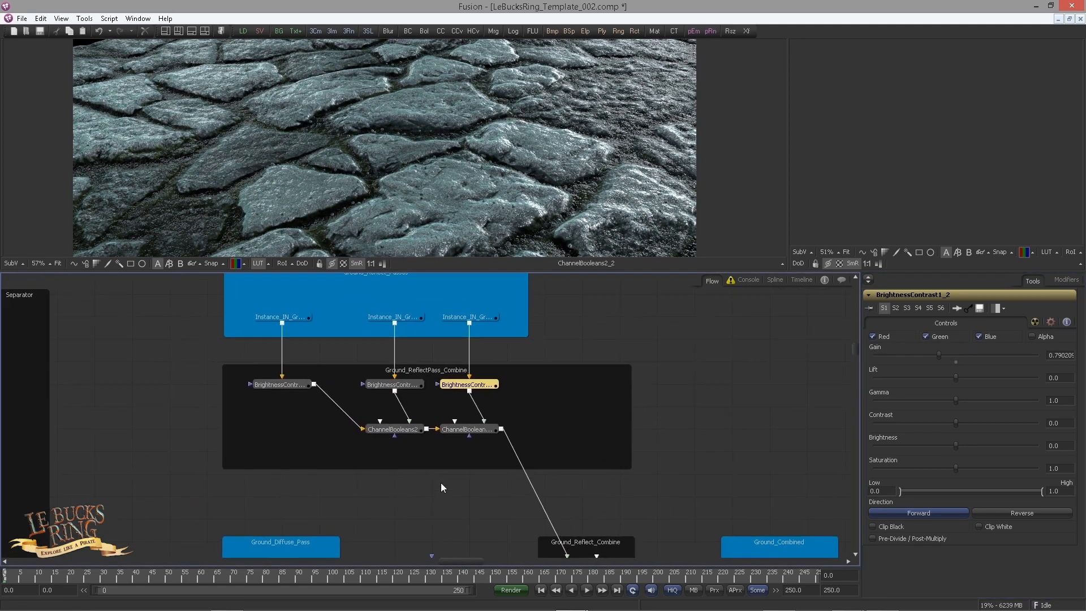
Step: Set the gain of the gloss reflect pass's Brightness/Contrast to 0.43
left_click(281, 386)
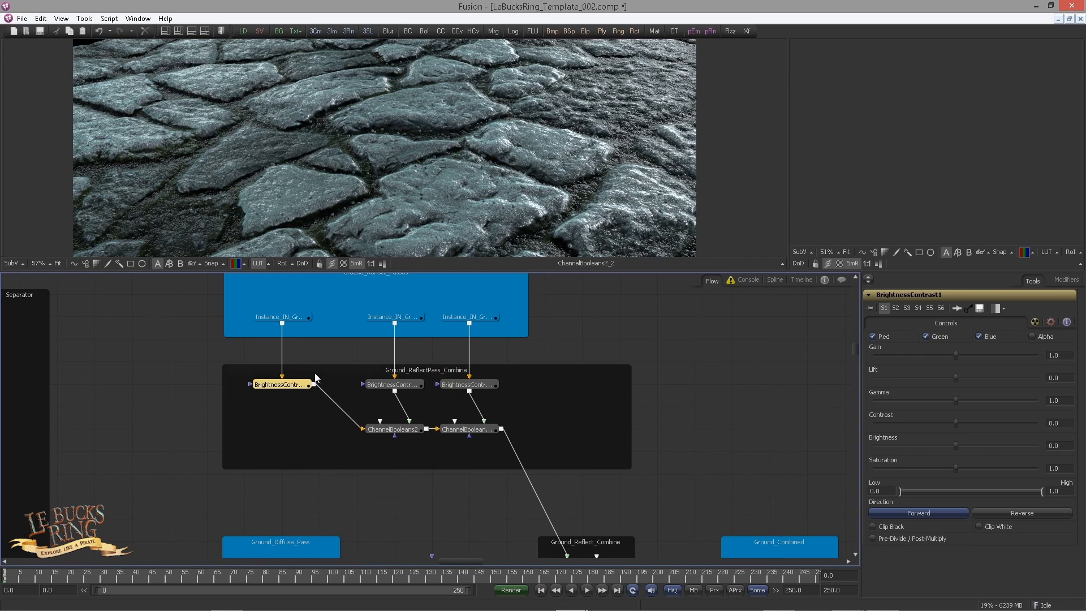
left_click(1063, 357)
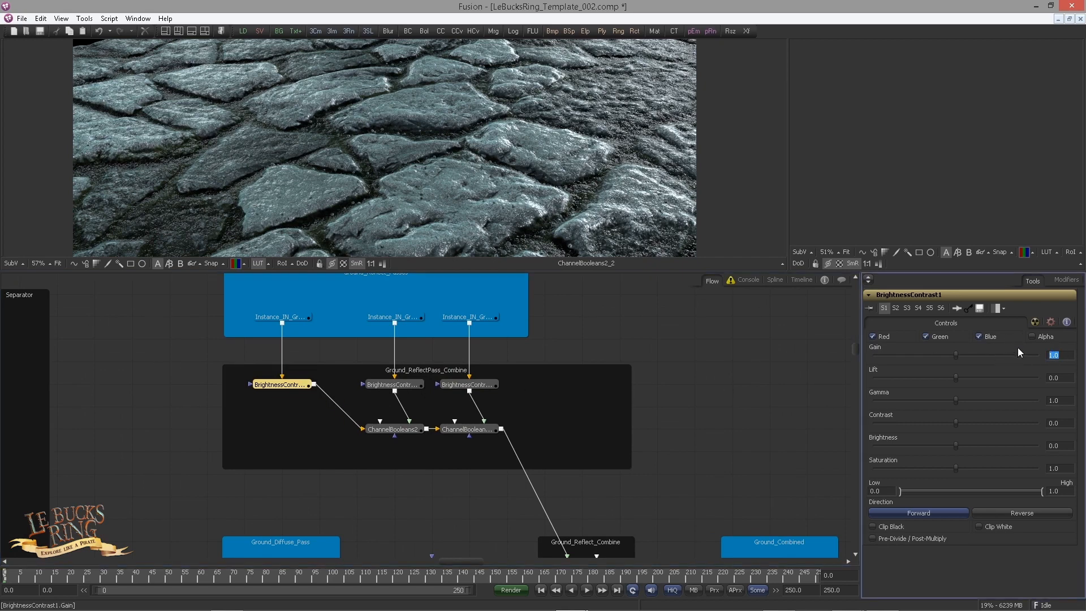
type("0.433")
key("Tab")
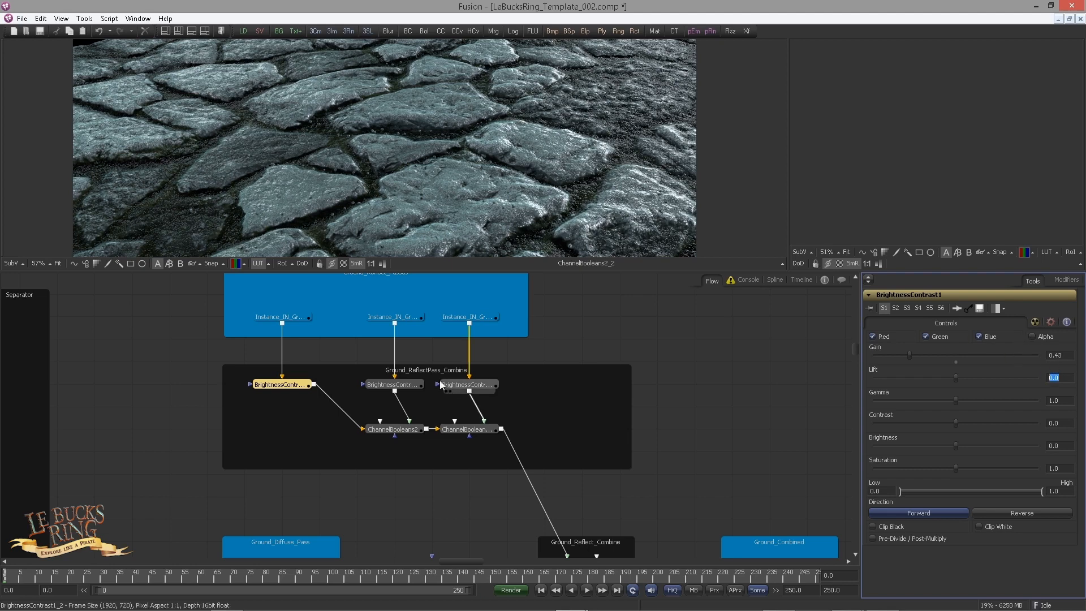
Step: Set the gain of the extra reflect pass's Brightness/Contrast to 0.596
left_click(408, 384)
left_click(1061, 355)
key("BackSpace")
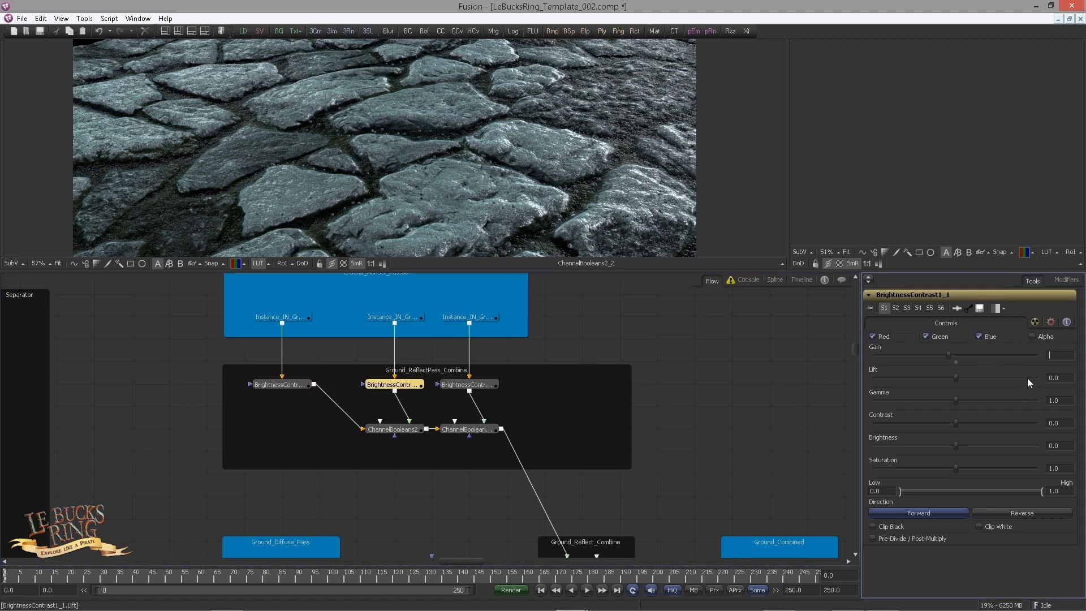
type("0.596")
key("Return")
Step: Set the Brightness/Contrast gain to 0.8 for the plain reflect pass and lower it to about 0.78 for the diffuse pass
left_click(494, 385)
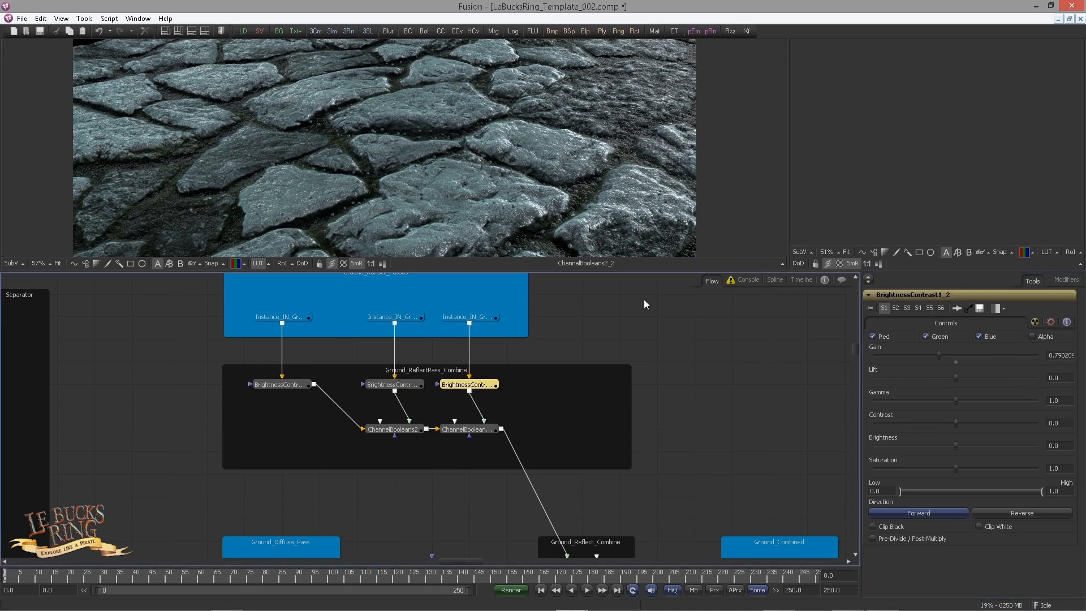
left_click(1059, 355)
key("BackSpace")
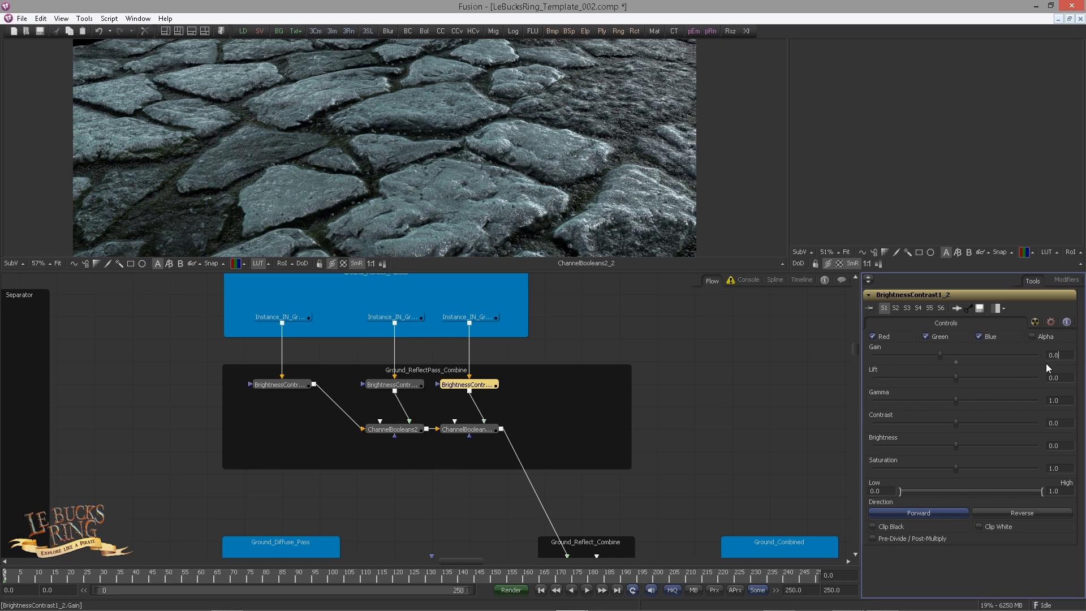
type("0.80")
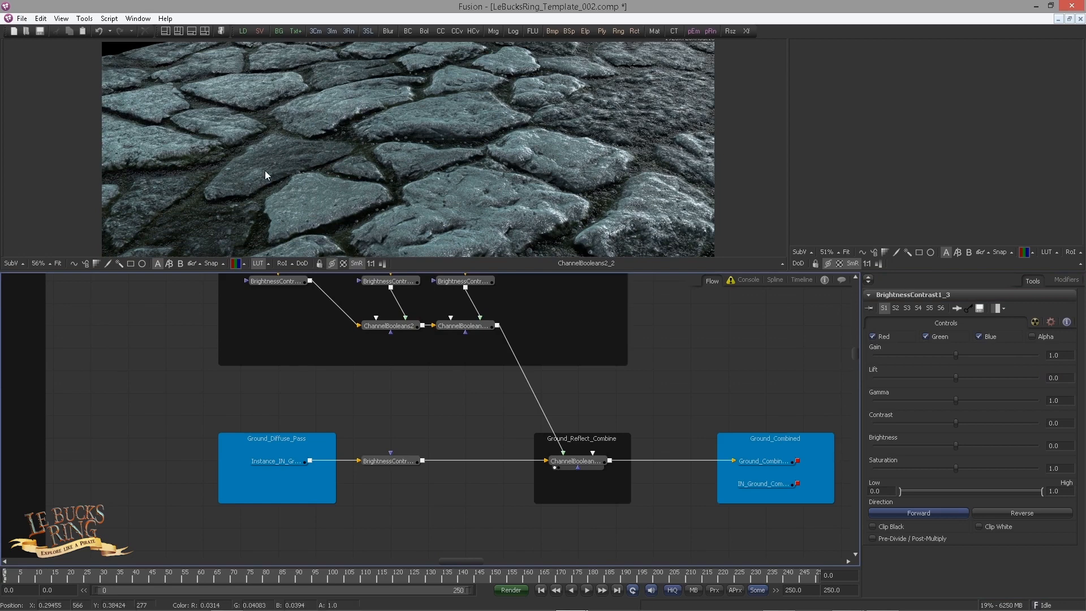
left_click(396, 461)
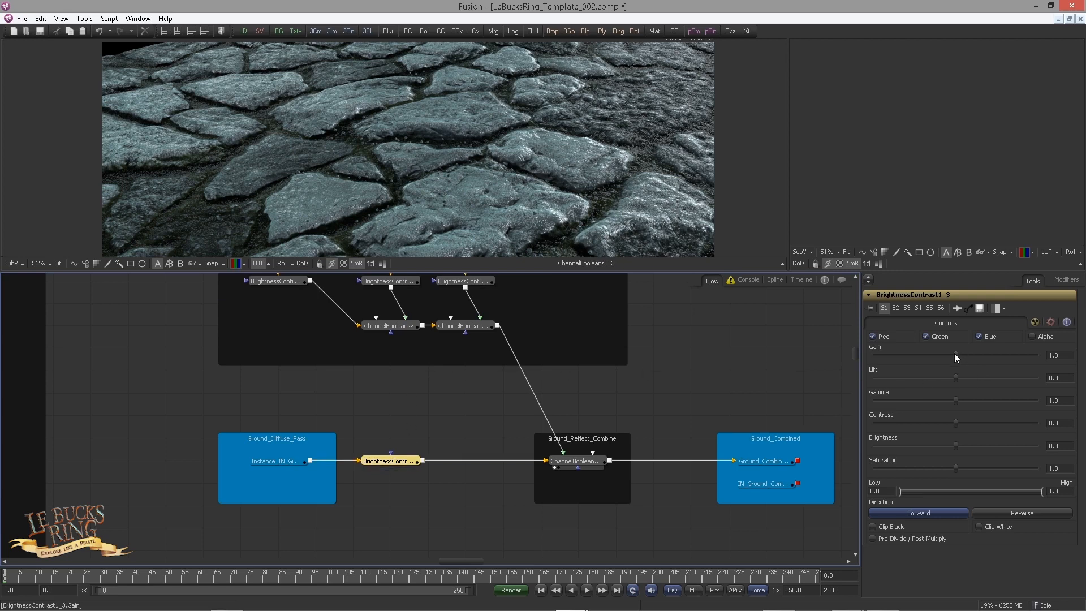
left_click_drag(955, 353, 888, 349)
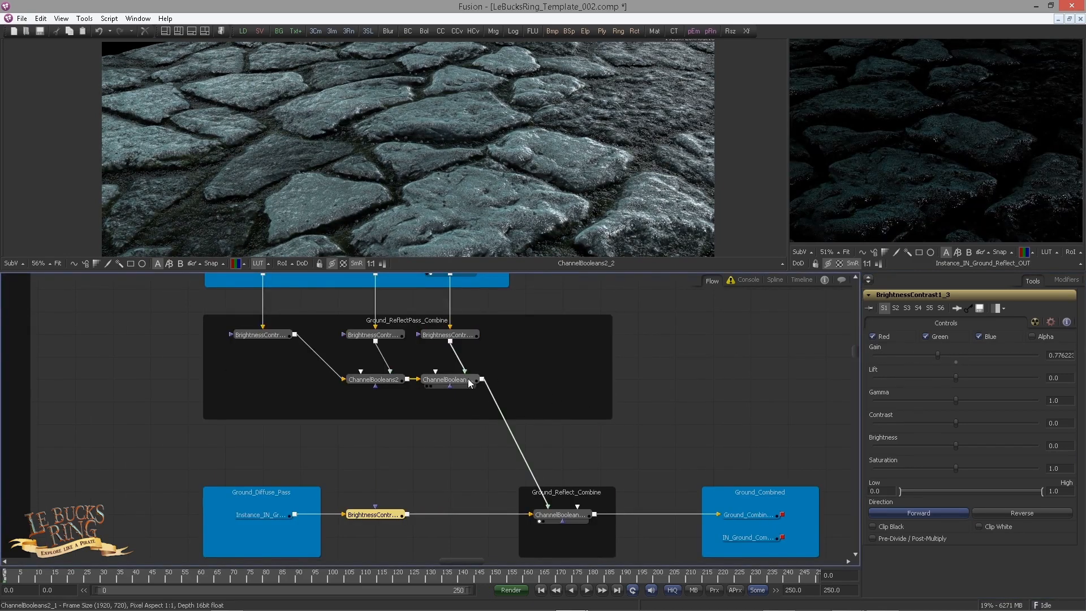
Step: Add a Color Corrector after the second Channel Booleans in Ground_ReflectPass_Combine
left_click(467, 381)
key("ctrl+space")
type("cc")
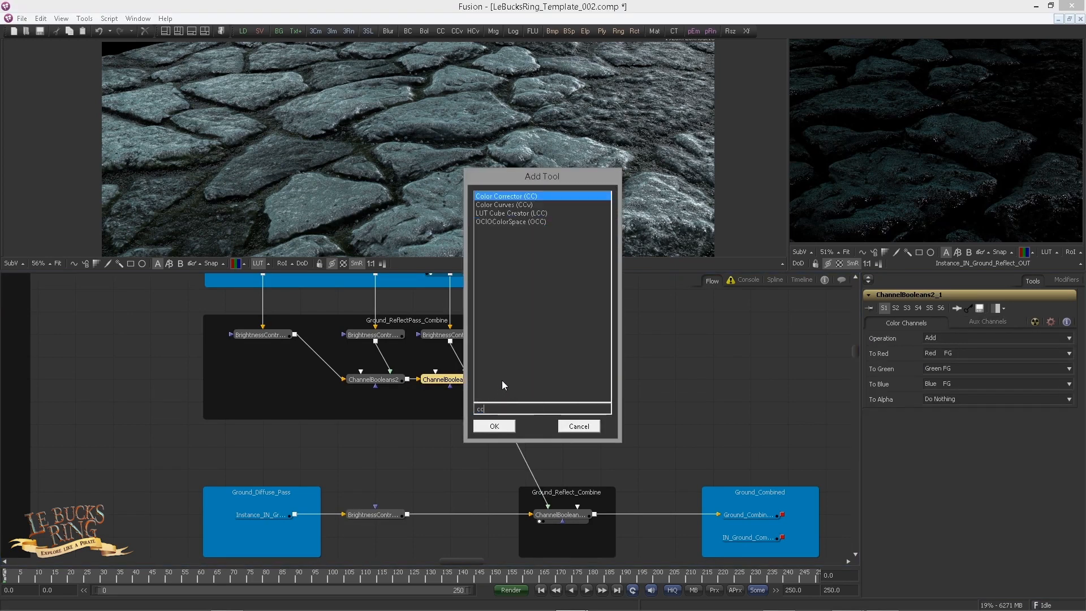
key("Return")
left_click_drag(482, 402, 490, 440)
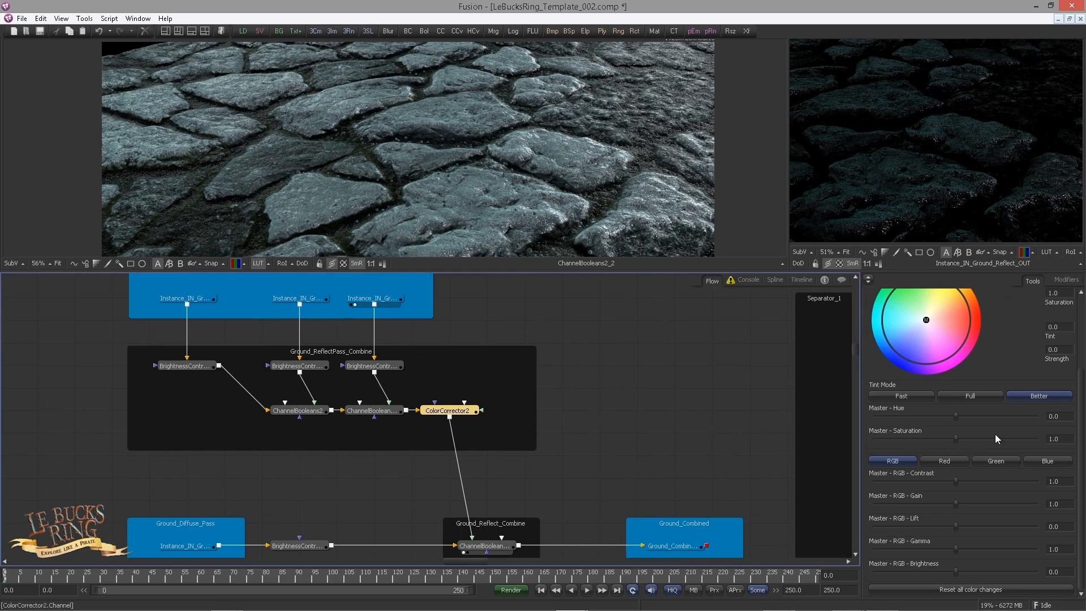
Step: Tint the combined reflections in the Color Corrector with a tint of 0.5102 and a strength of 0.1715
scroll(996, 436, "up", 3)
left_click_drag(1062, 412, 1006, 420)
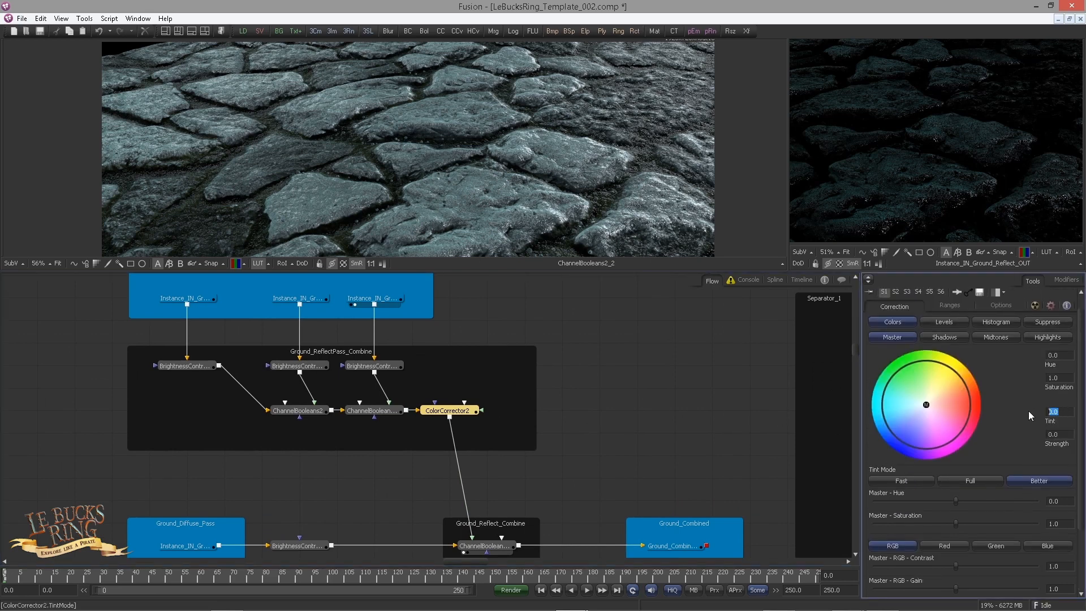
type("0.5102")
key("Tab")
type("0.1715")
key("Return")
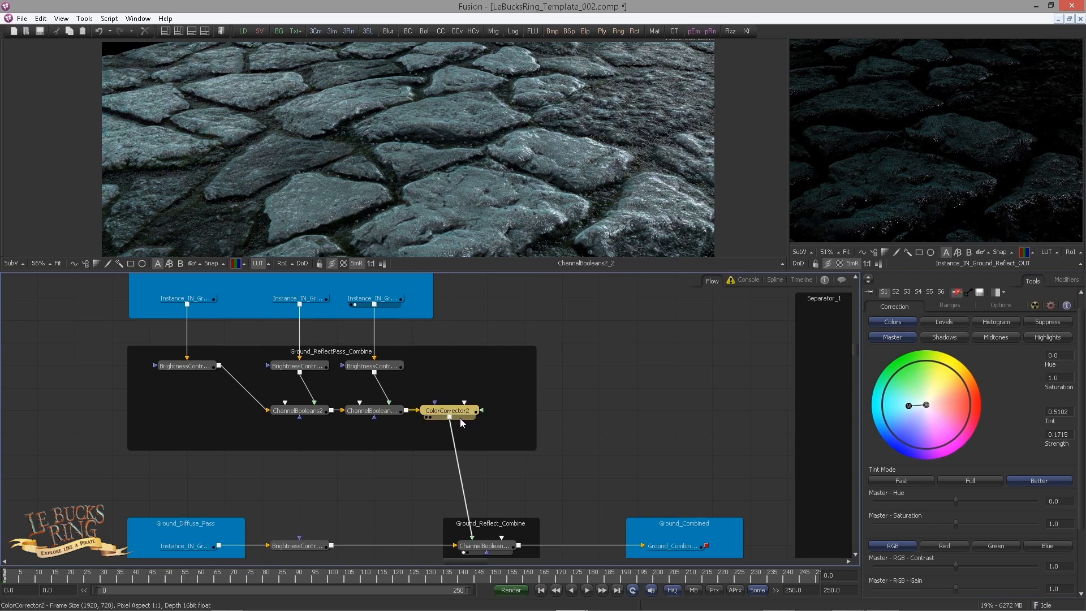
Step: Toggle the Color Corrector's pass-through to compare its effect, and inspect the whole ground image in the viewer
key("ctrl+p")
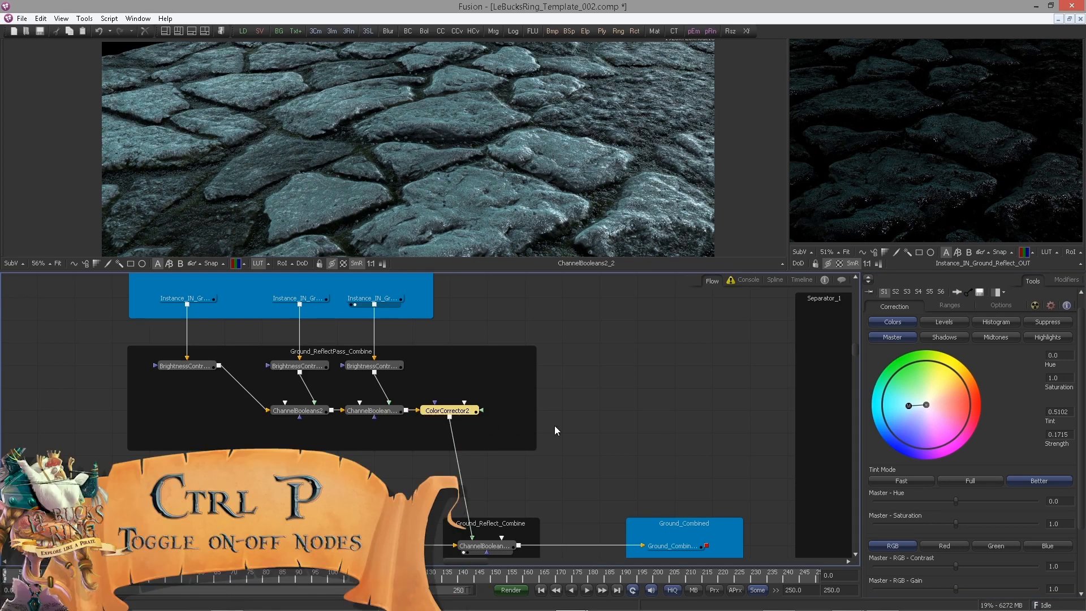
left_click(601, 458)
scroll(514, 478, "down", 2)
scroll(438, 184, "down", 2)
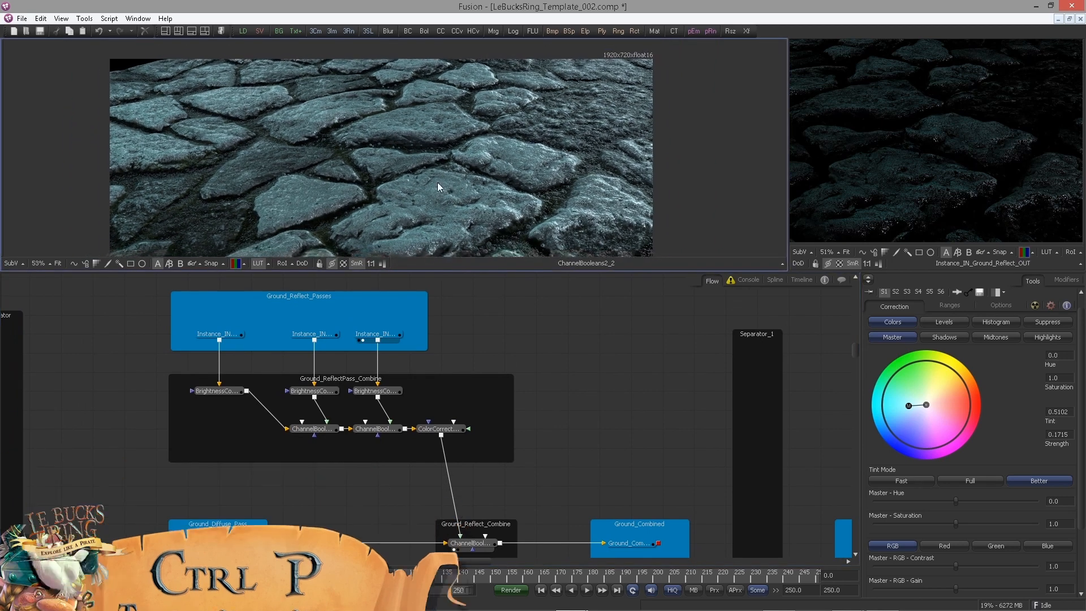
left_click_drag(437, 183, 439, 166)
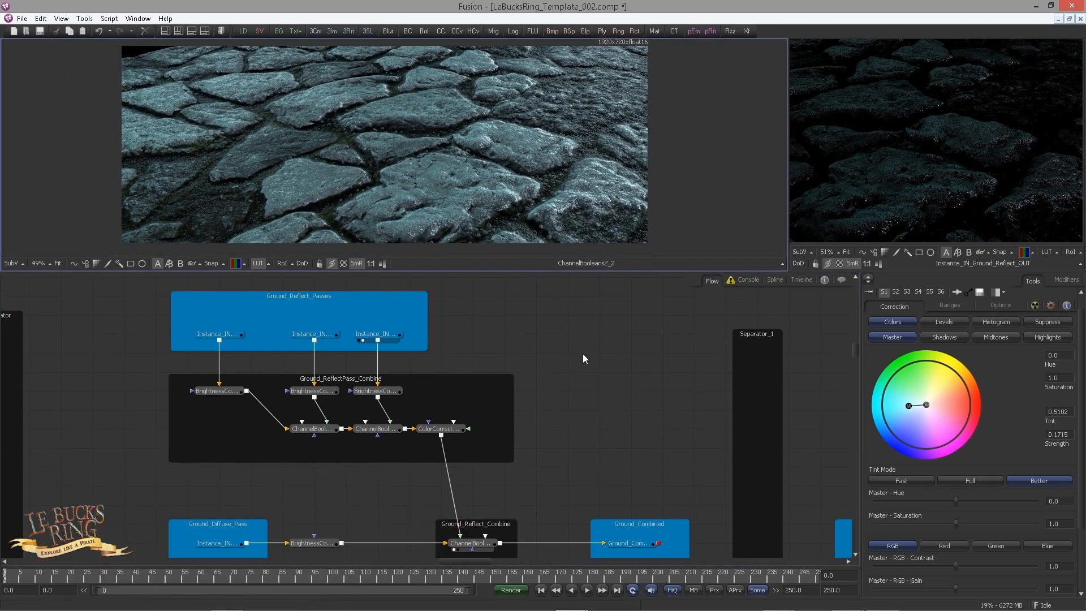
Step: Copy IN_Ground_Combined_OUT from Ground_Combined and paste it as an instance inside the Ground_Combined_1 underlay
left_click_drag(579, 446, 372, 355)
left_click(429, 476)
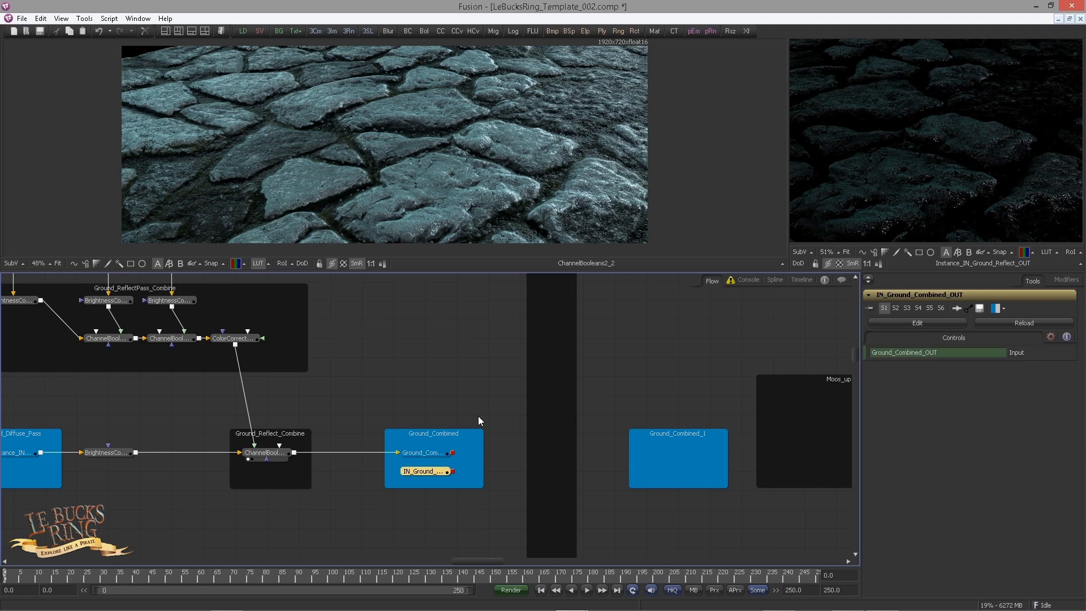
left_click_drag(479, 417, 583, 488)
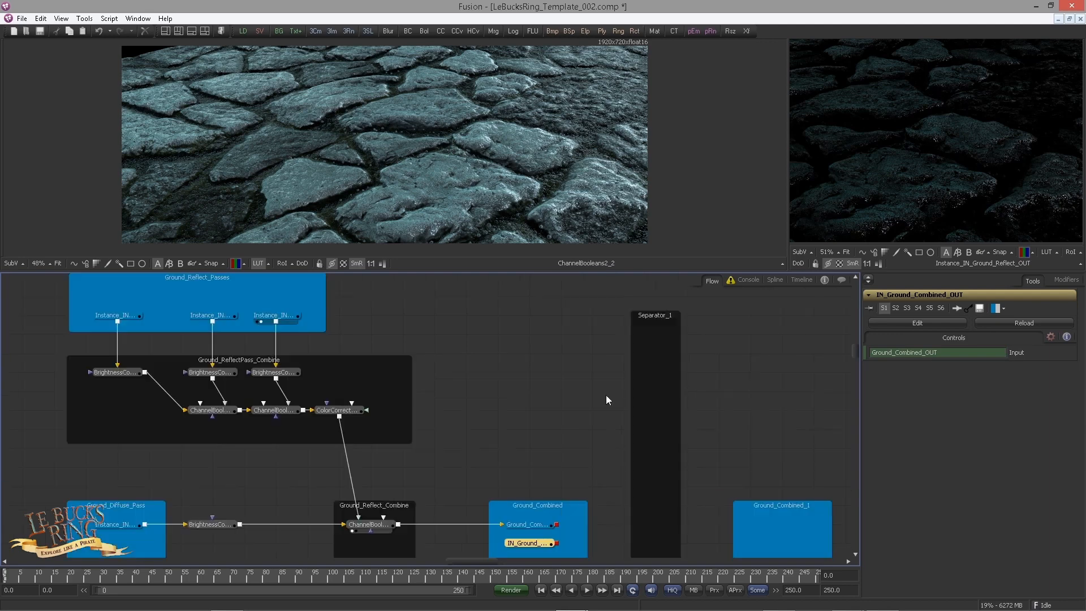
left_click(499, 429)
left_click(525, 545)
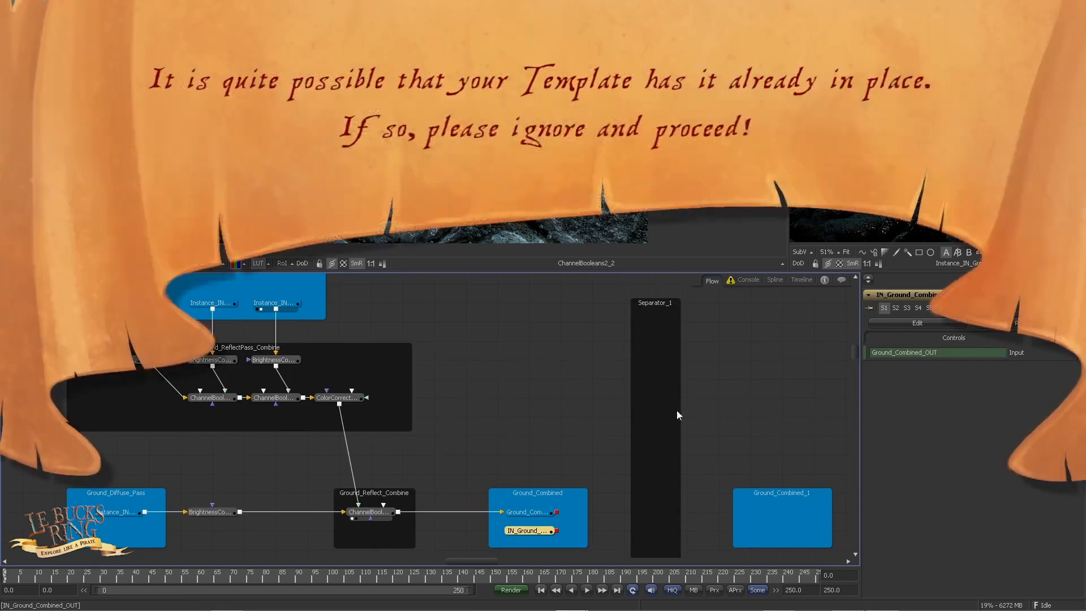
left_click_drag(439, 401, 398, 396)
scroll(398, 396, "down", 3)
left_click_drag(519, 440, 391, 403)
scroll(421, 422, "up", 3)
key("ctrl+shift+v")
left_click(530, 490)
left_click_drag(481, 474, 314, 483)
Step: Enlarge the viewer area to inspect the tinted ground, keeping Ground_Combined_1 and the empty Moos_up section in view
scroll(314, 482, "up", 2)
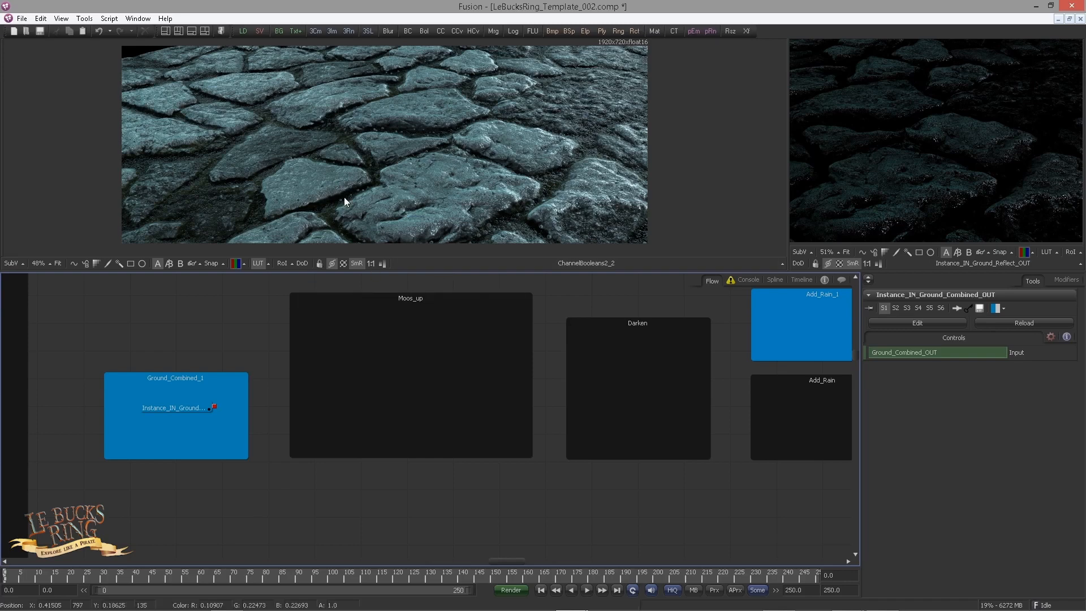
scroll(443, 209, "up", 2)
left_click_drag(494, 271, 487, 365)
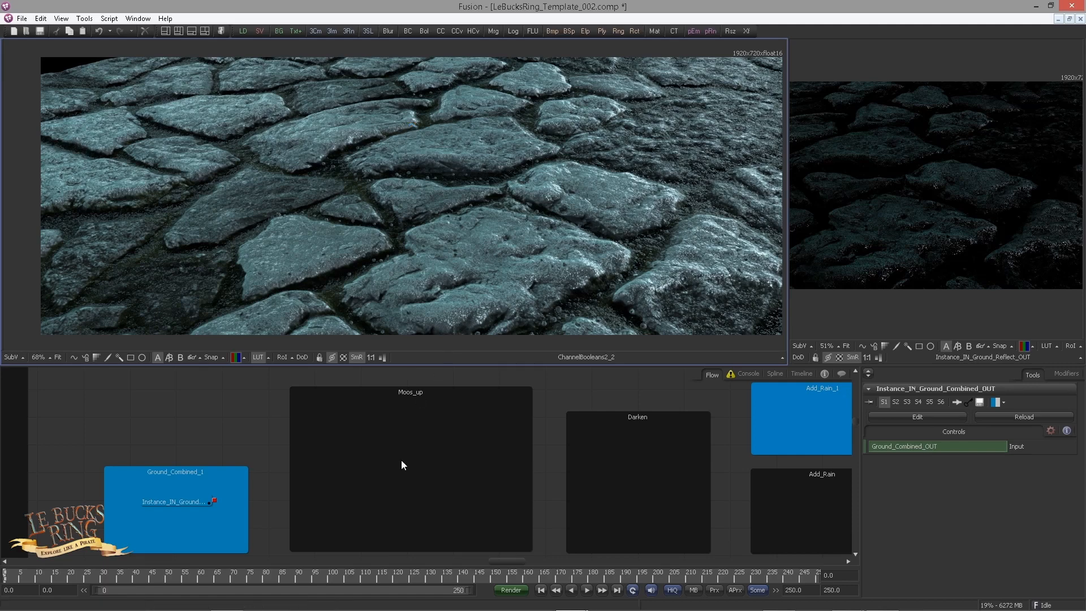
left_click_drag(402, 460, 399, 451)
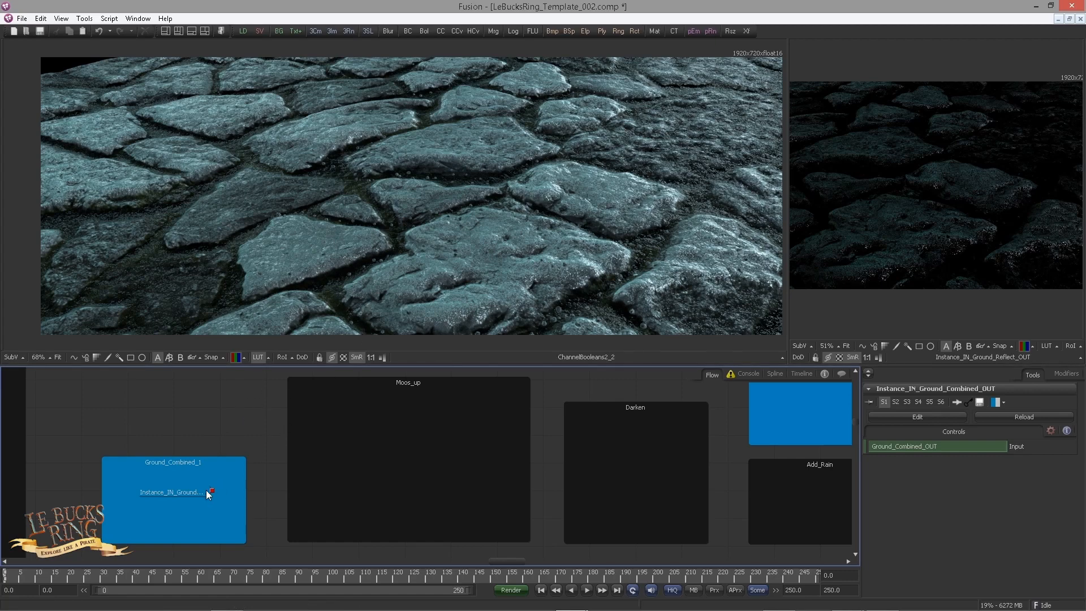
Step: Add a Color Corrector fed by the Ground_Combined_1 instance and place it in the Moos_up underlay
left_click(186, 491)
key("ctrl+space")
type("cc")
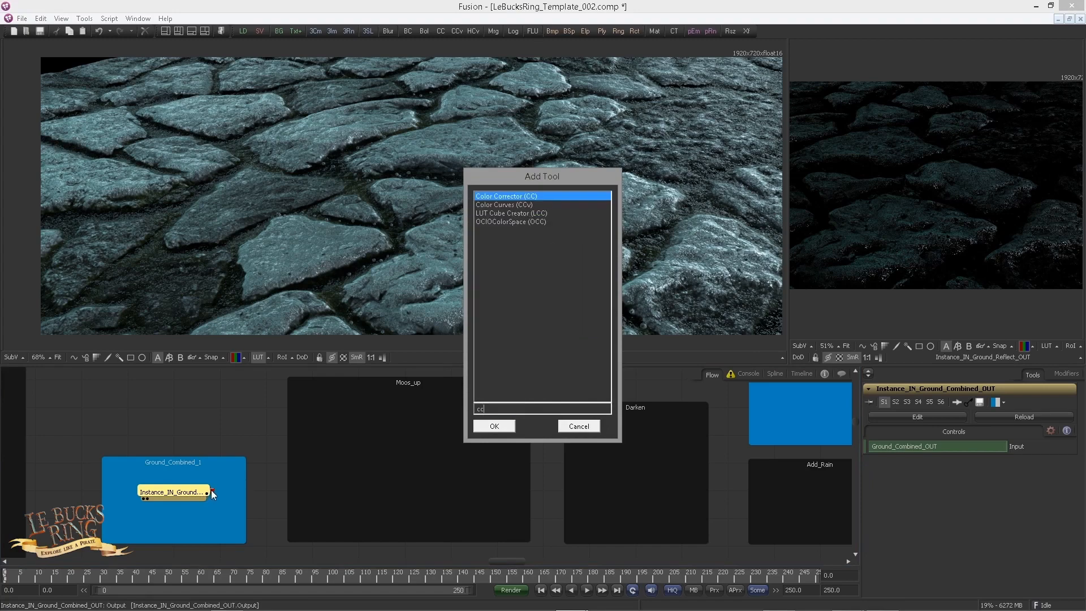
key("Return")
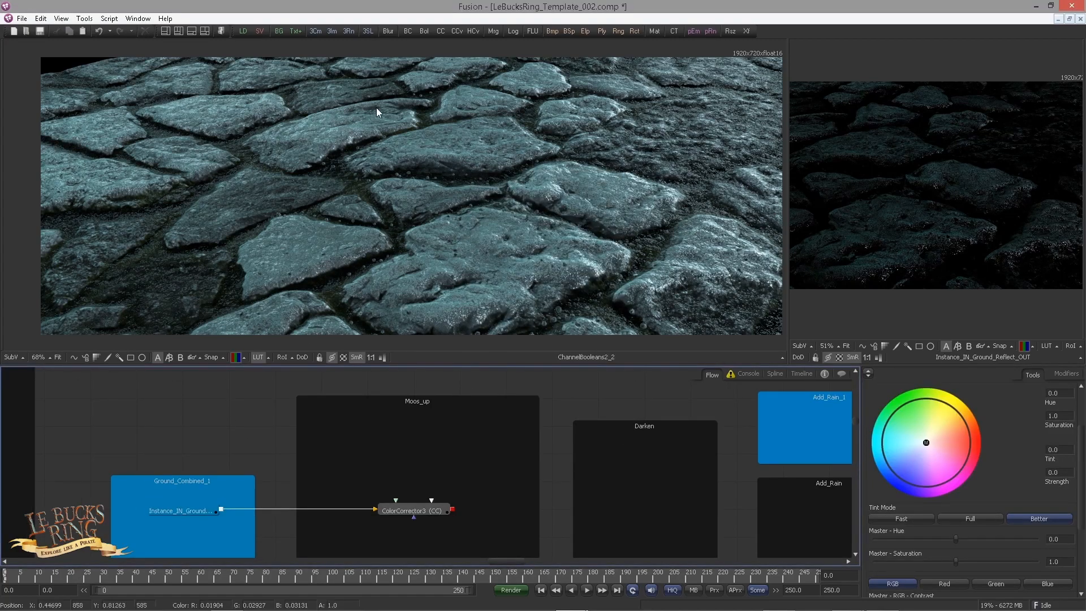
Step: Add a Bitmap mask by the Moos_up underlay, feed it from the Ground_Combined_1 instance and view it in the large viewer
left_click_drag(552, 31, 249, 423)
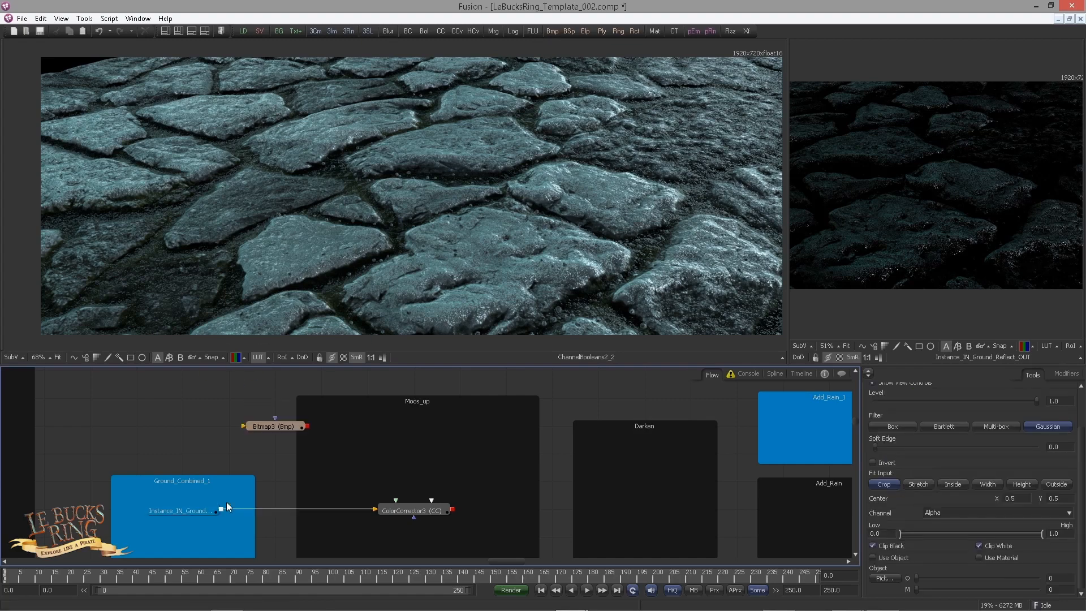
left_click_drag(221, 509, 266, 432)
left_click_drag(283, 427, 343, 398)
left_click_drag(358, 470, 360, 490)
left_click_drag(338, 419, 339, 262)
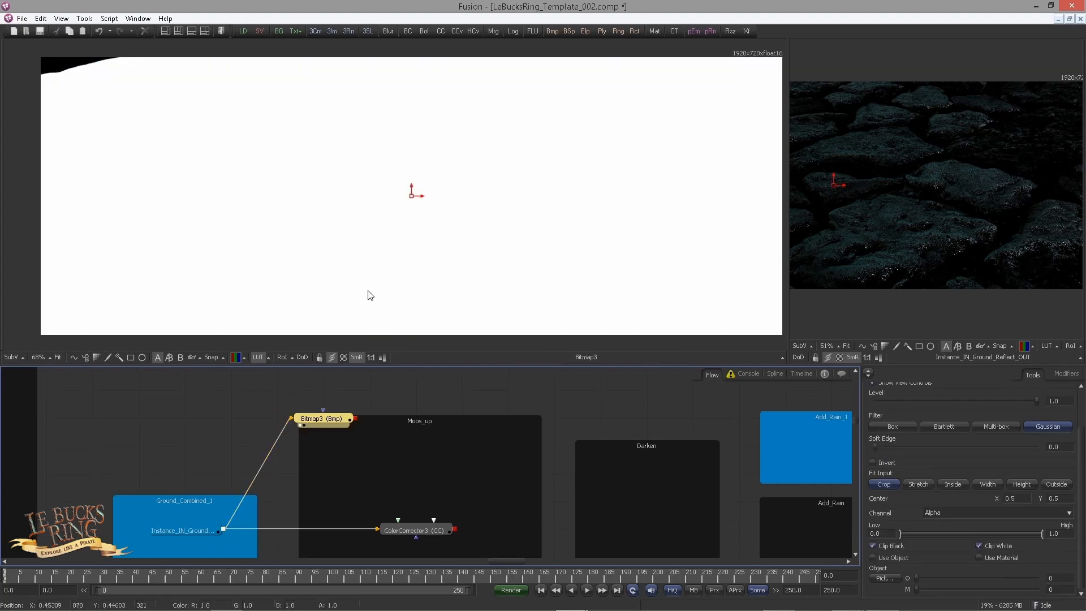
Step: Base the Bitmap mask on the Red channel with a High value of 0.0184, invert it, and inspect the gaps between the stones
left_click(937, 512)
left_click(933, 523)
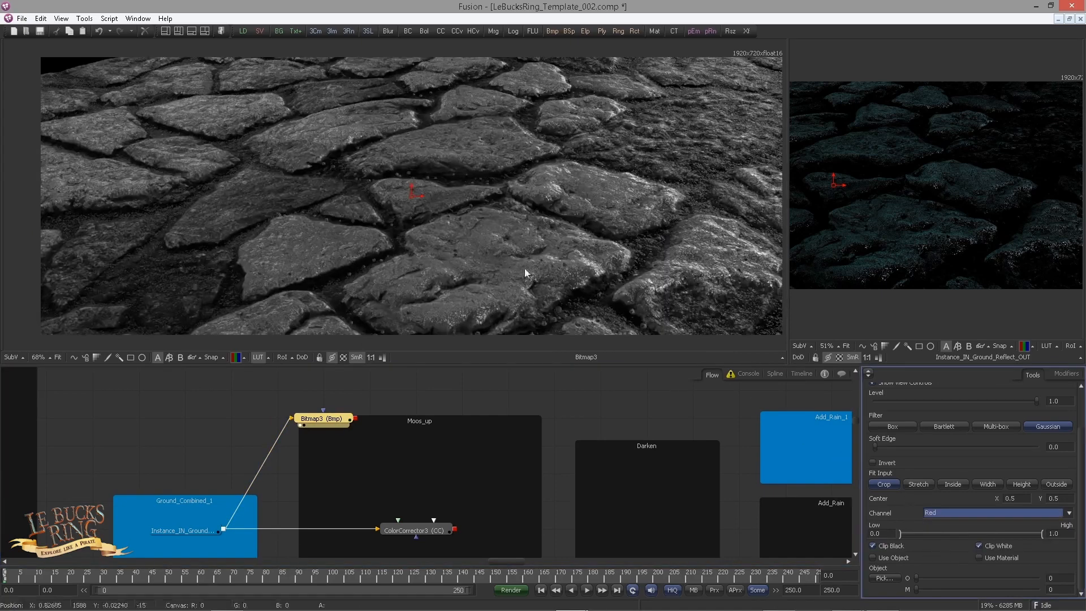
left_click(1054, 533)
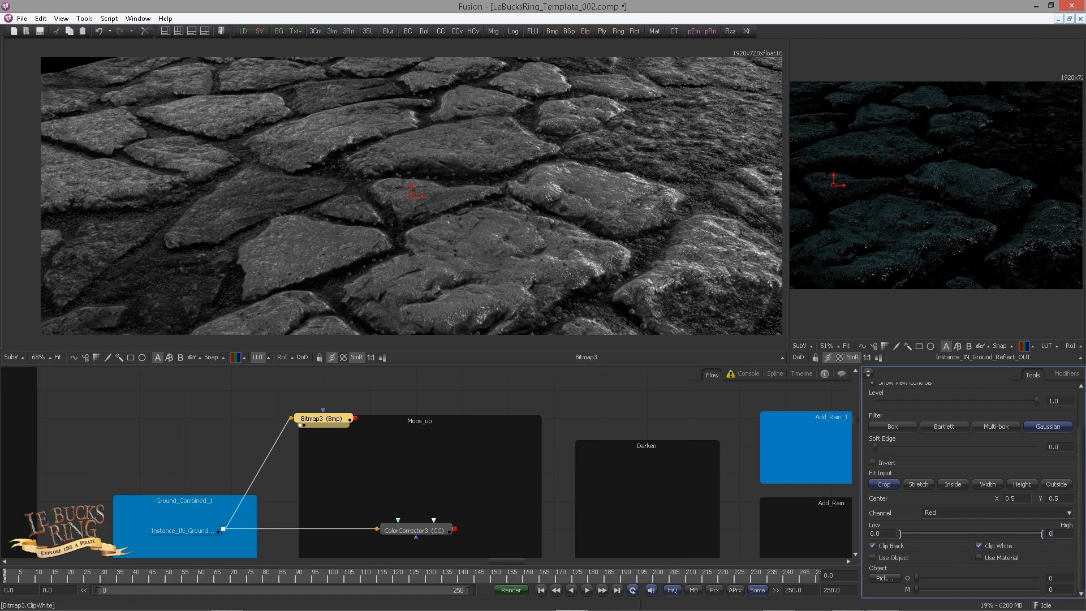
type("0.0184")
key("Tab")
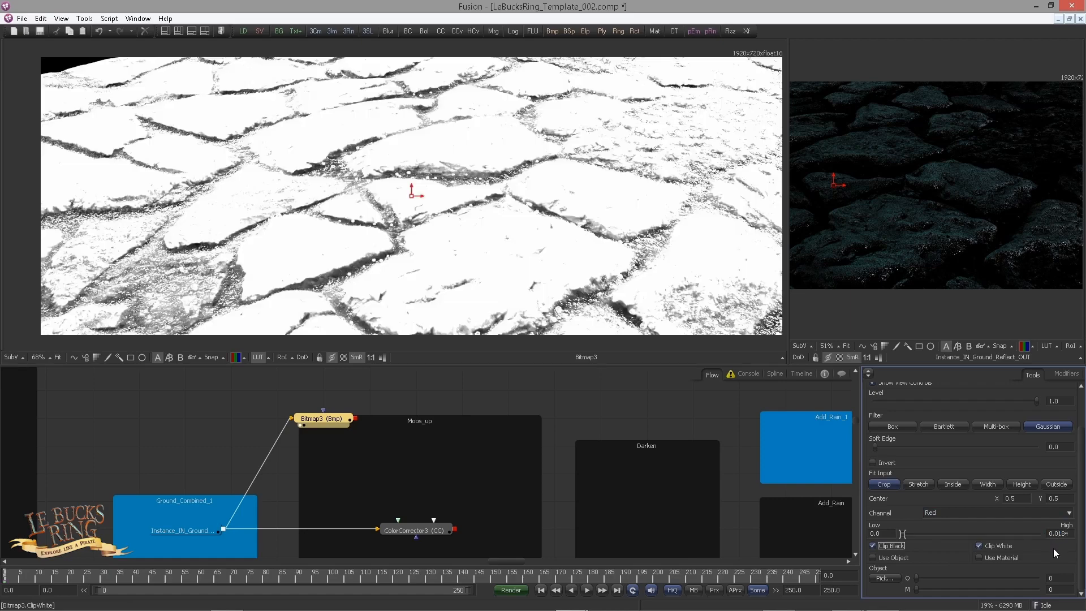
left_click(875, 463)
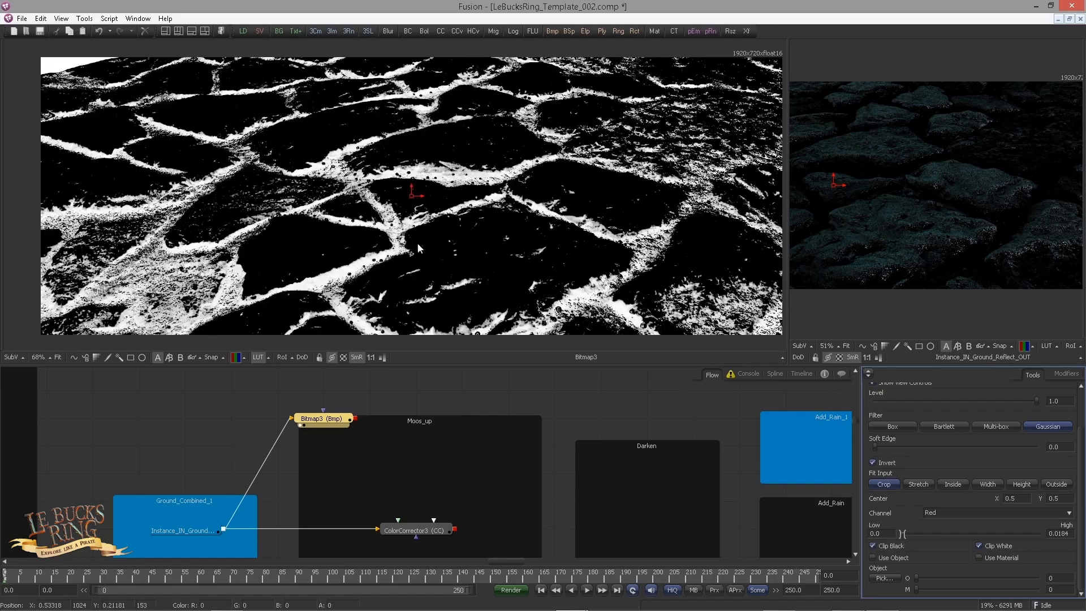
scroll(310, 215, "up", 2)
scroll(310, 215, "up", 8)
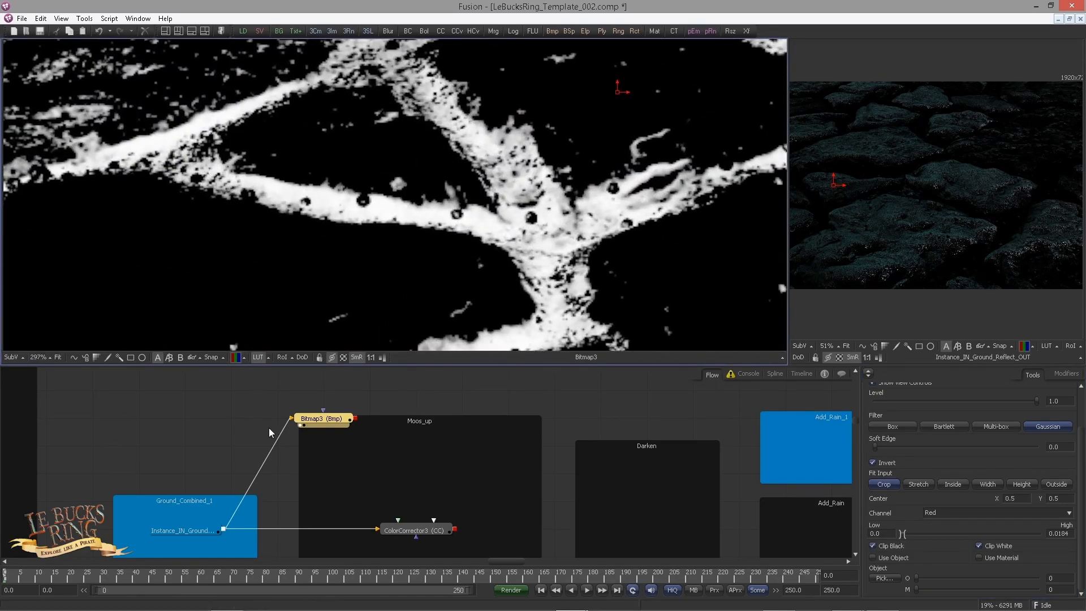
Step: Insert a Filter tool between the Ground_Combined_1 instance and the Bitmap mask
left_click(233, 405)
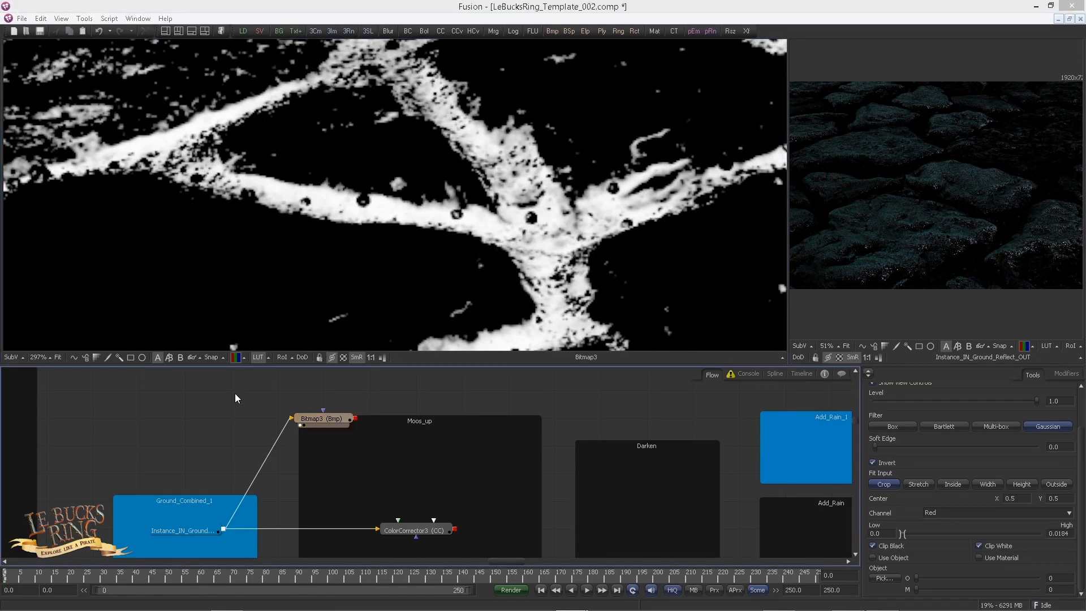
key("ctrl+space")
type("filter")
key("Return")
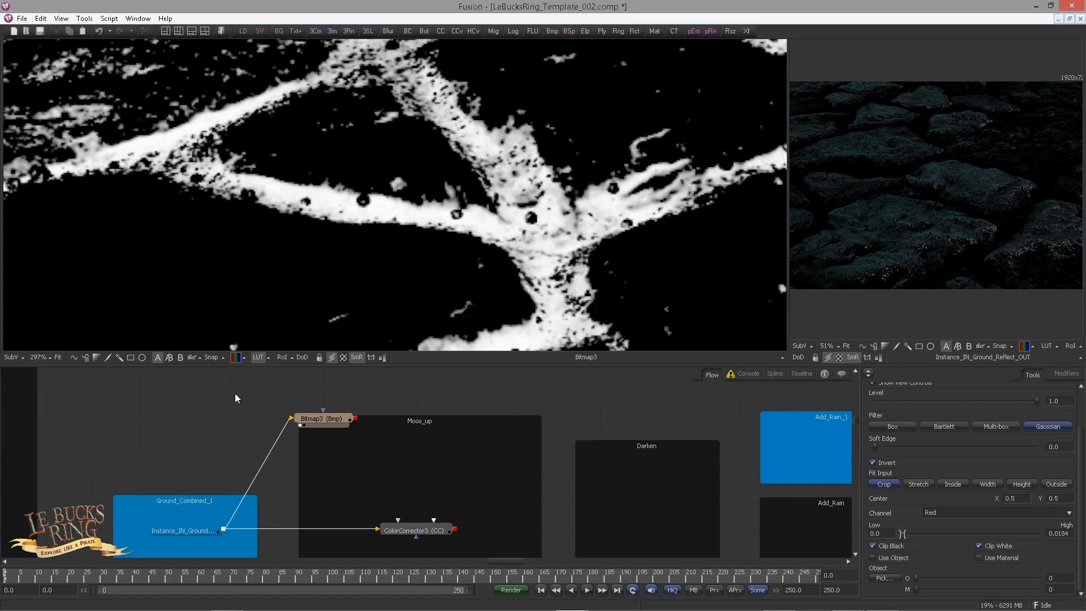
left_click_drag(222, 417, 250, 420)
left_click(327, 421)
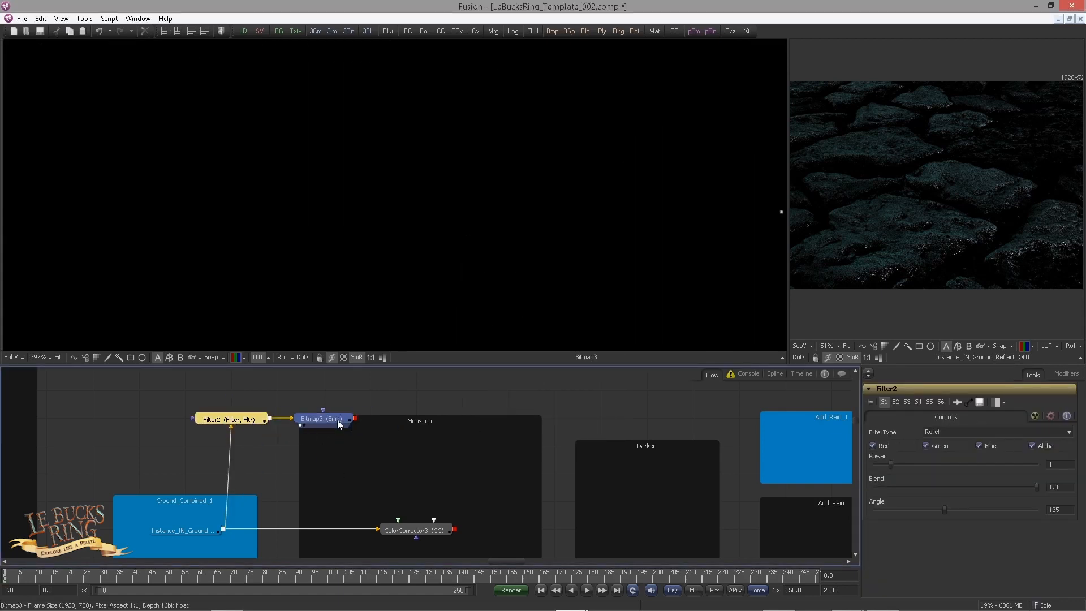
Step: Set the Filter's type to Noise and inspect the grainy mask in the viewer
left_click(246, 421)
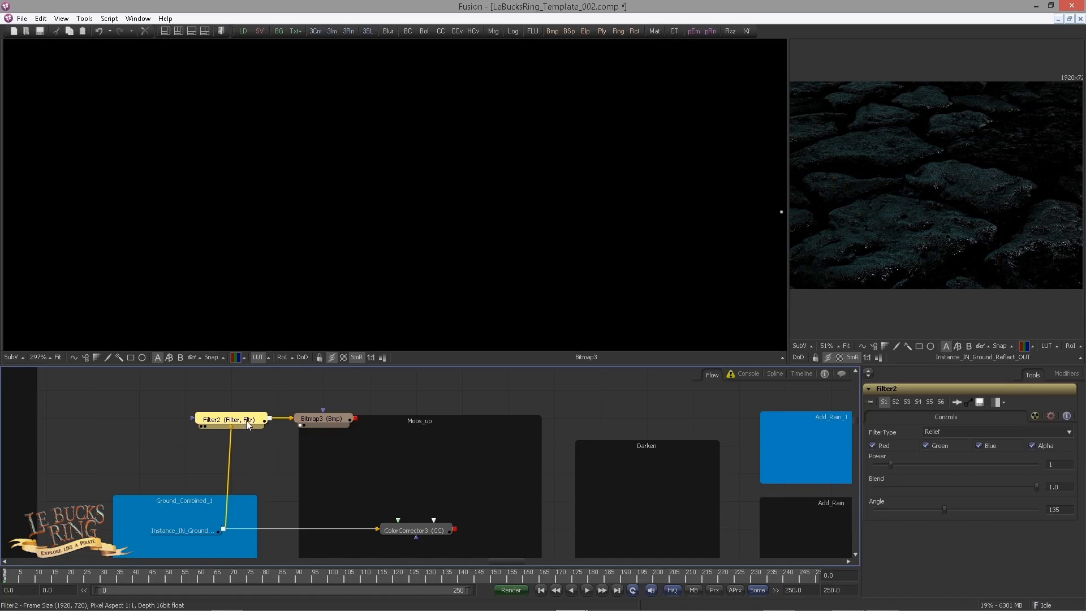
left_click(936, 431)
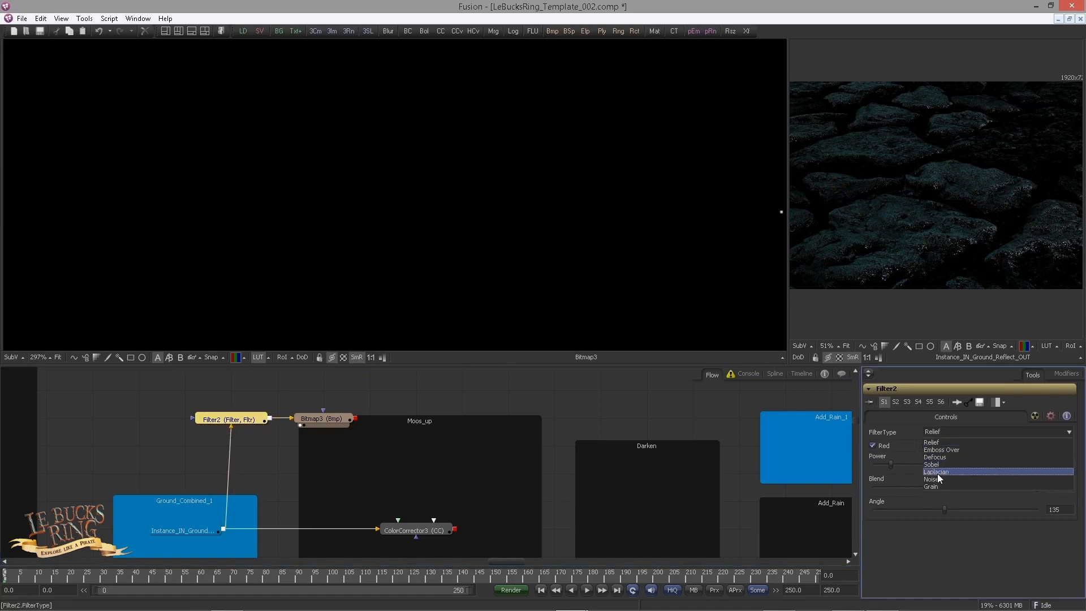
left_click(937, 479)
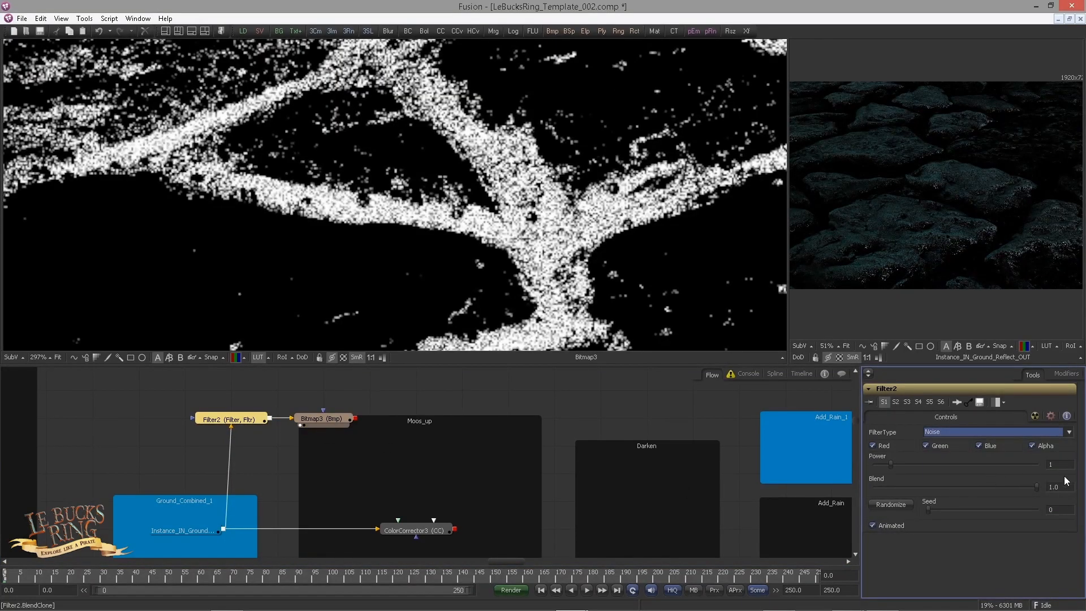
left_click(1057, 464)
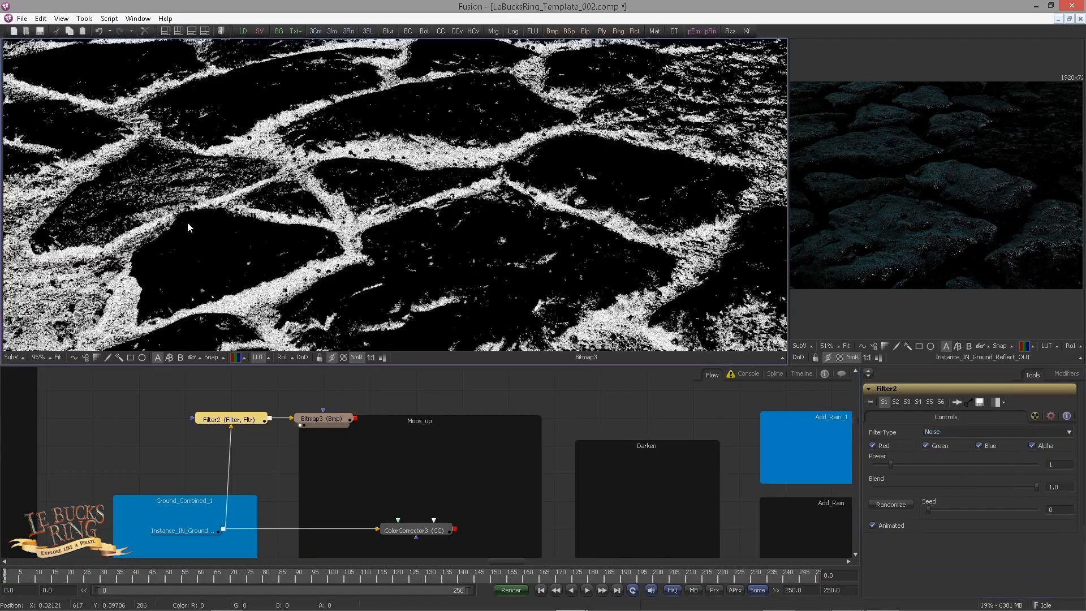
scroll(189, 221, "up", 4)
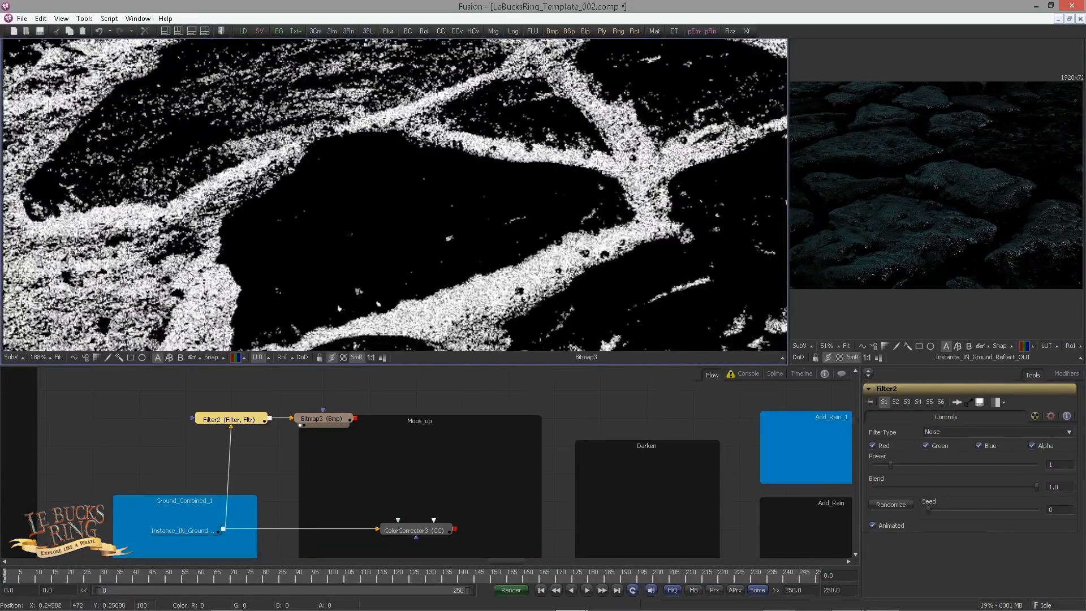
scroll(275, 274, "up", 4)
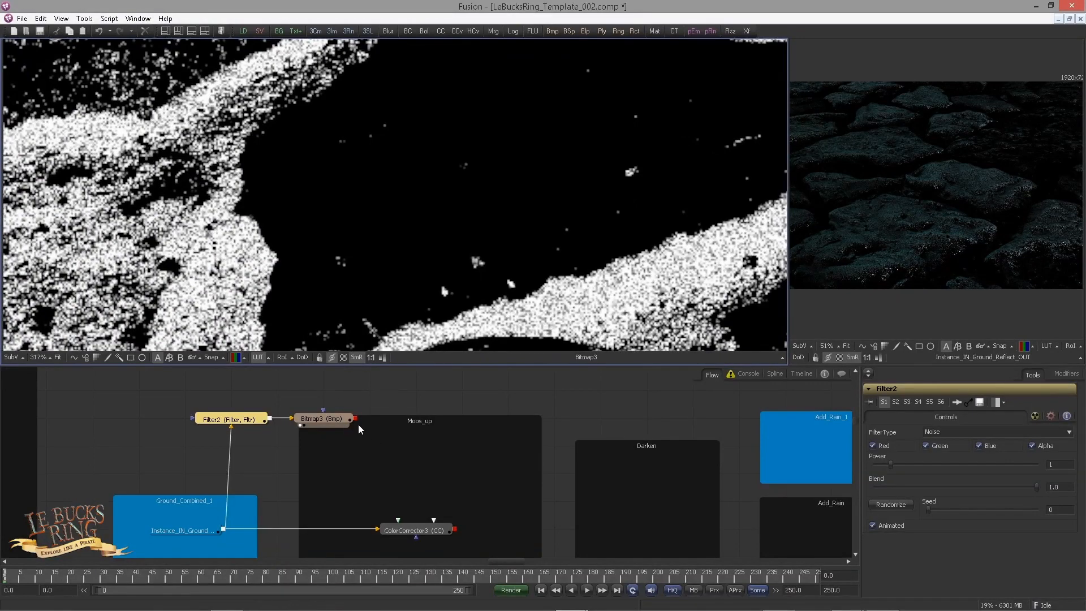
Step: Connect the Bitmap as ColorCorrector3's mask, view the corrector's result, and move the Filter and Bitmap into the Moos_up underlay
left_click(341, 420)
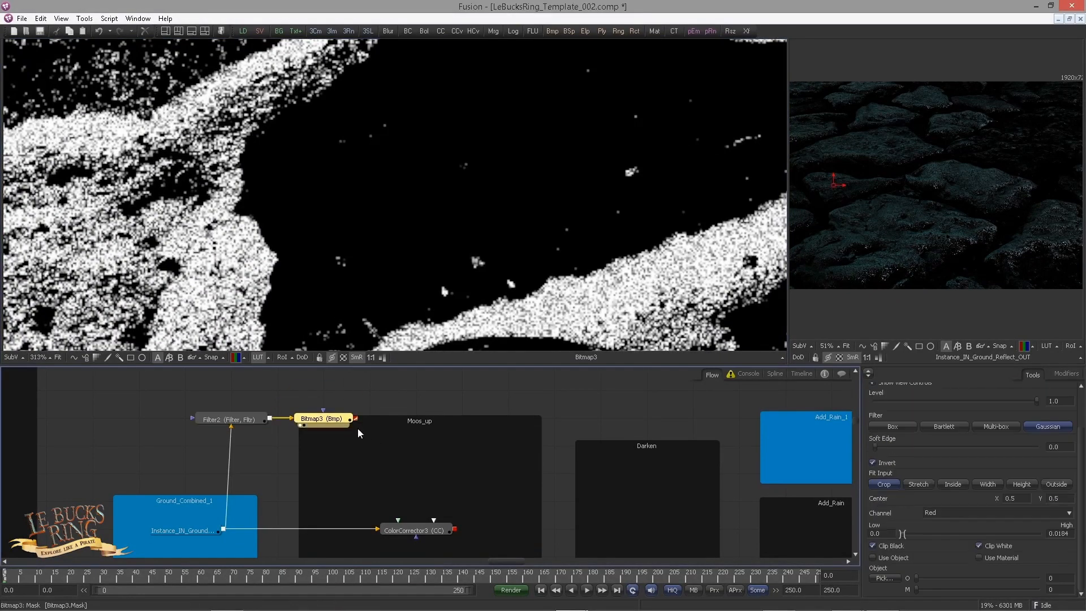
left_click_drag(356, 418, 417, 529)
left_click_drag(416, 530, 391, 294)
left_click_drag(226, 396, 452, 448)
scroll(335, 260, "down", 9)
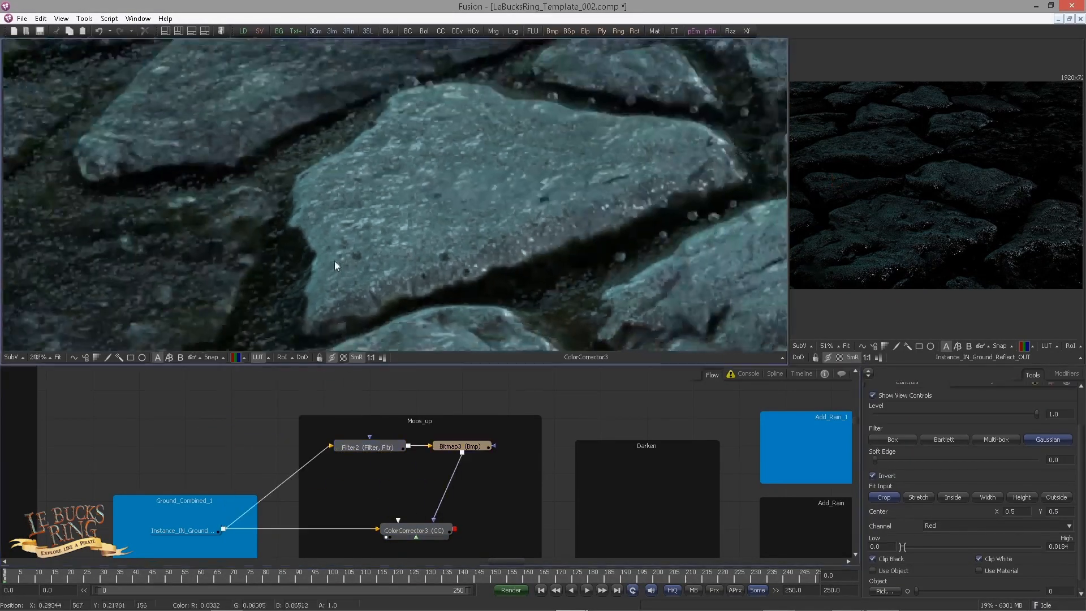
Step: Switch to a single-viewer layout and expand ColorCorrector3's controls to full height
left_click_drag(327, 458, 375, 460)
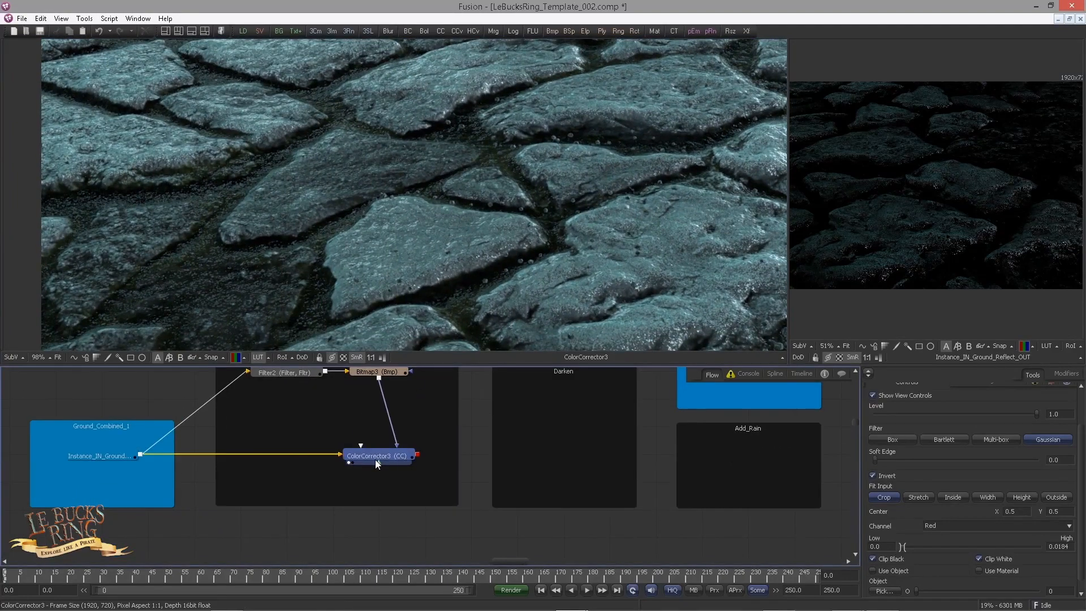
left_click(867, 372)
left_click(191, 31)
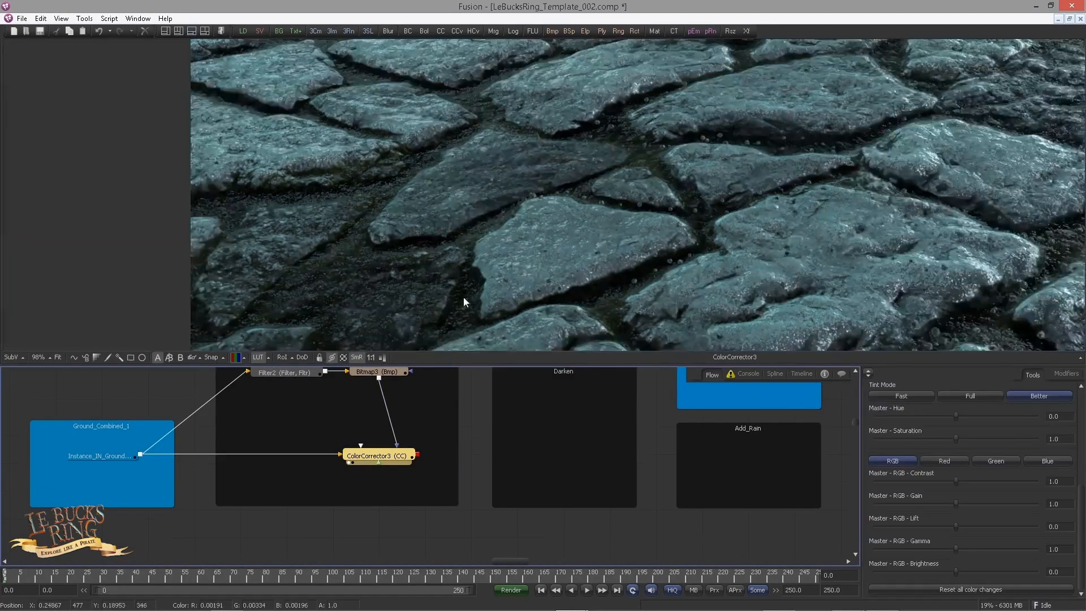
left_click_drag(922, 328, 727, 338)
left_click(868, 373)
scroll(573, 223, "down", 1)
left_click_drag(647, 401, 569, 427)
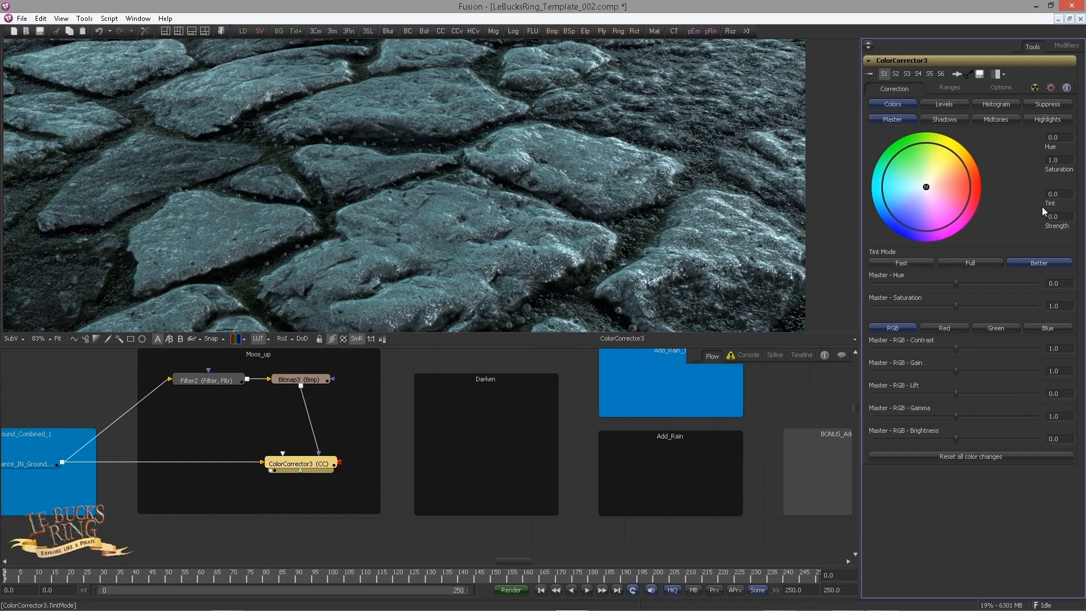
Step: Tint the masked gaps in ColorCorrector3 with a tint of 0.40261 and a strength of 0.86204
left_click_drag(1064, 195, 1023, 205)
type("0.40261")
key("Tab")
type("0.86204")
key("Return")
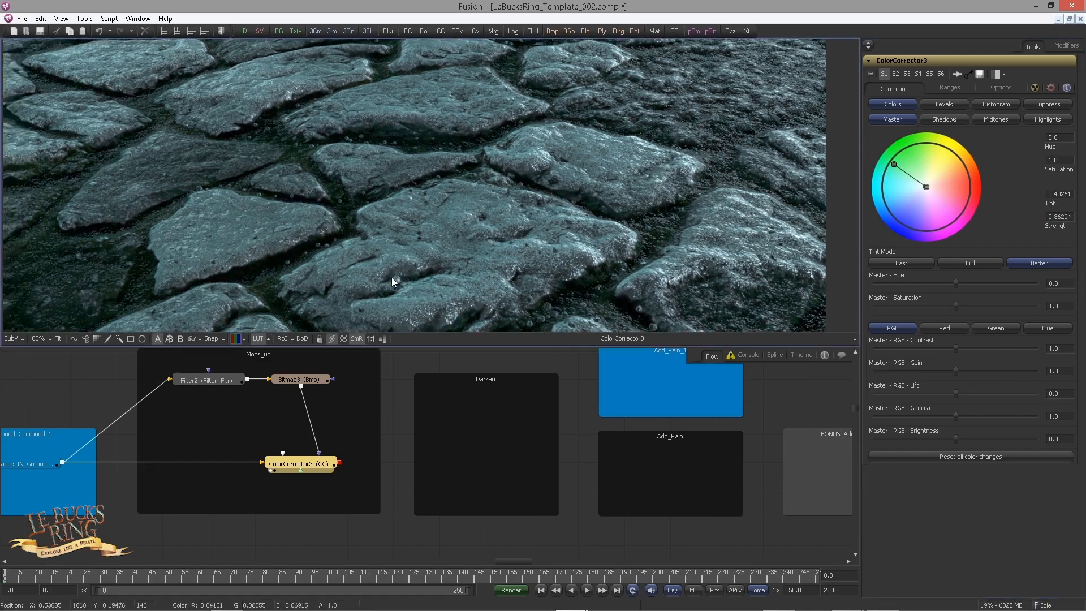
Step: Set ColorCorrector3's master green gain to 1.6 and inspect the greener gaps between the stones
left_click(328, 460)
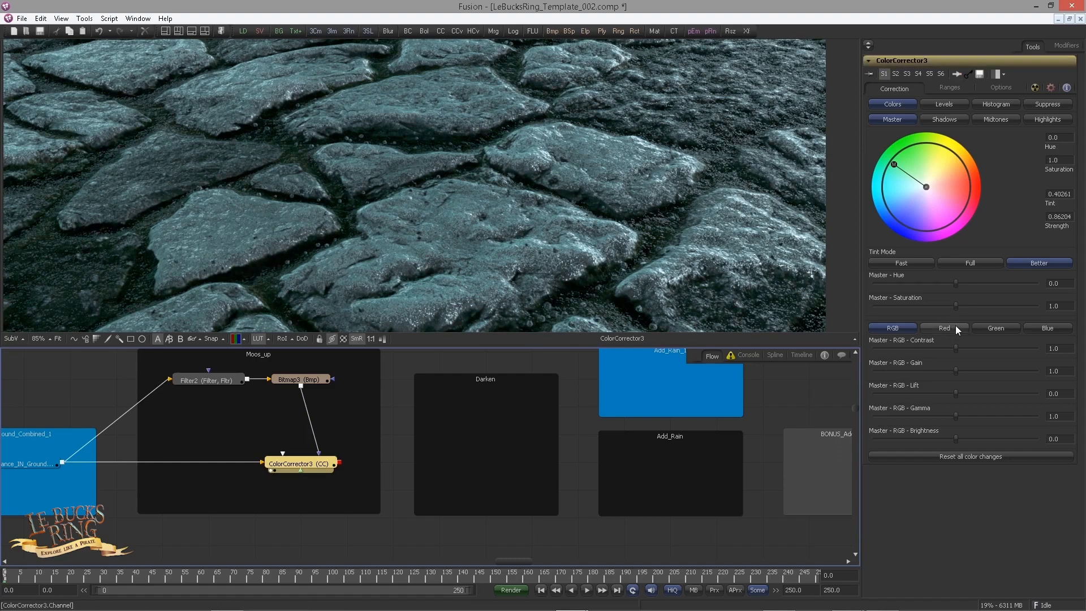
left_click(991, 328)
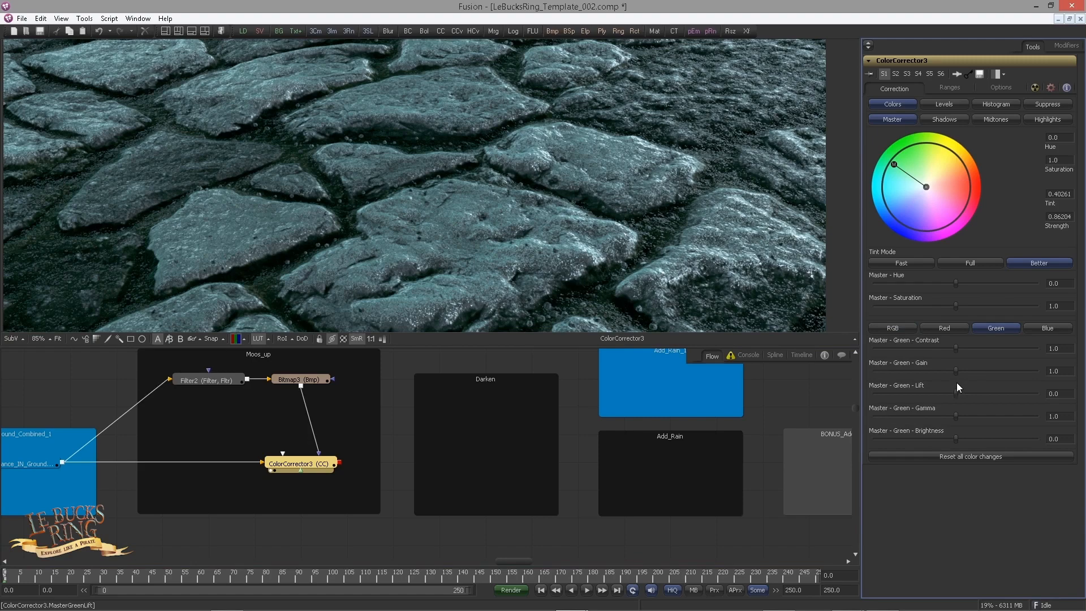
left_click(1053, 372)
type("1.6")
key("Return")
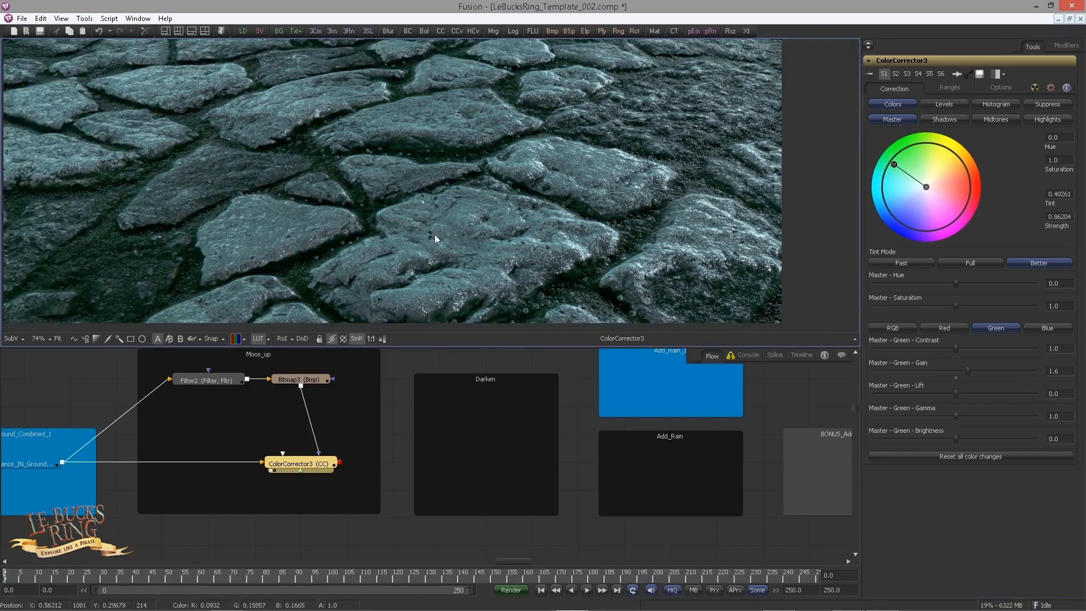
scroll(420, 239, "down", 2)
scroll(409, 236, "up", 2)
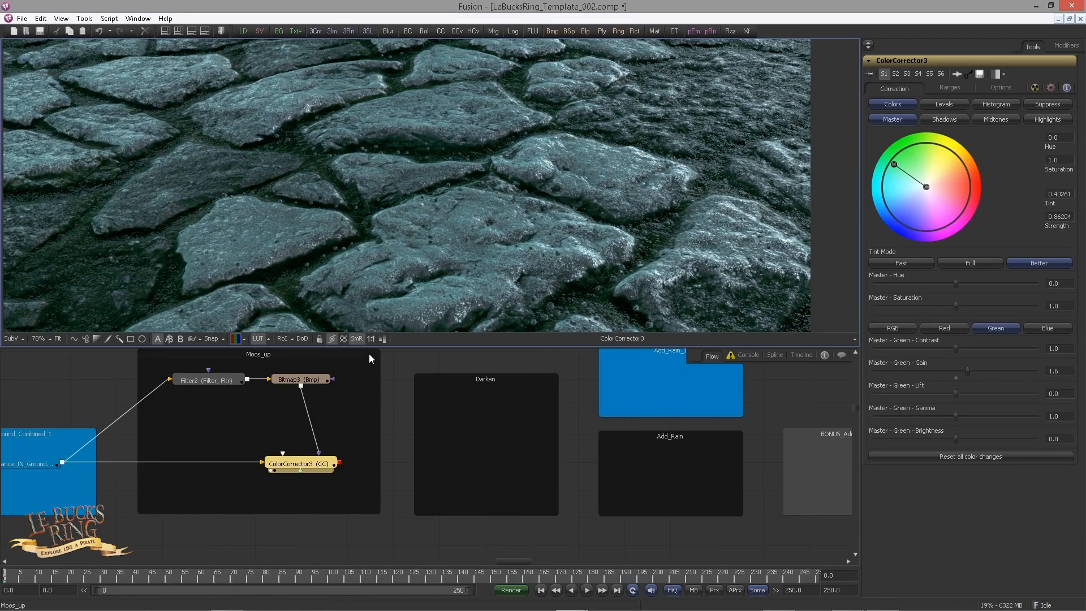
Step: Add a second Color Corrector after ColorCorrector3, place it in the Darken underlay, and inspect the whole ground
left_click(317, 470)
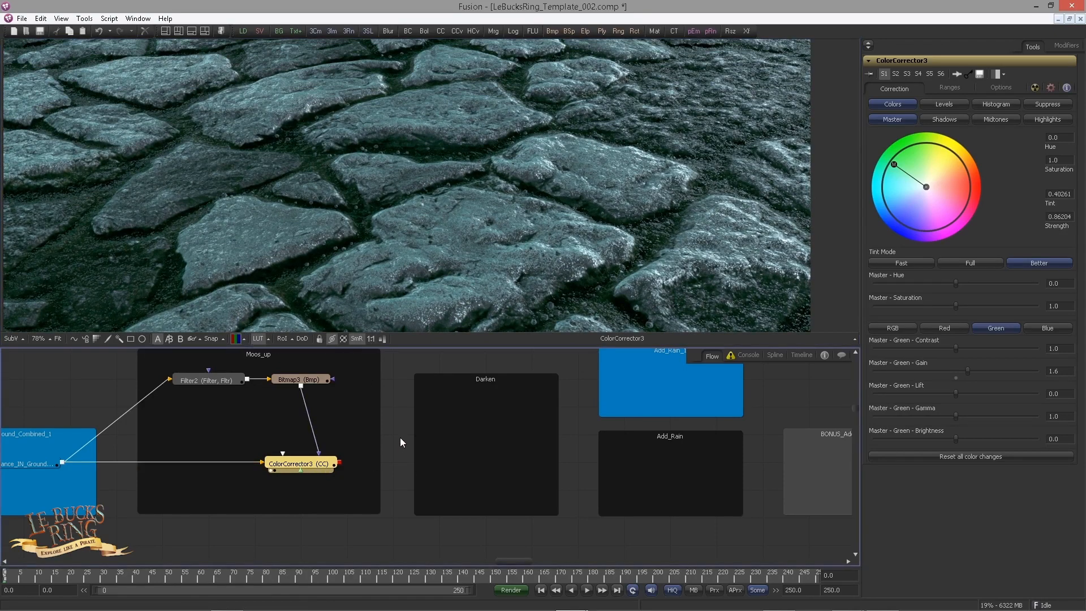
key("ctrl+space")
type("col")
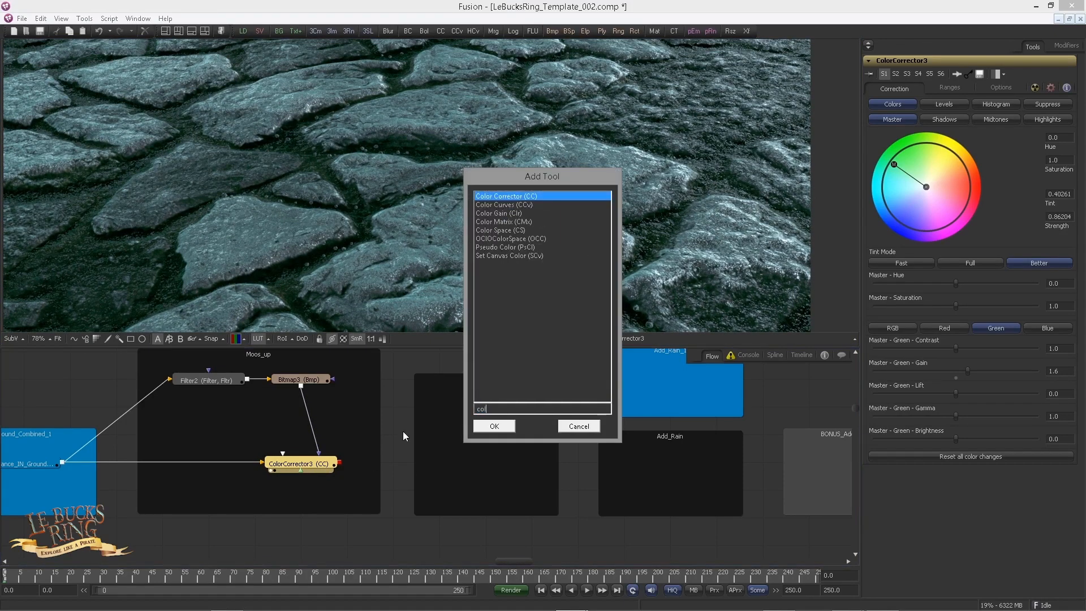
key("Return")
left_click_drag(374, 463, 300, 461)
scroll(362, 443, "up", 2)
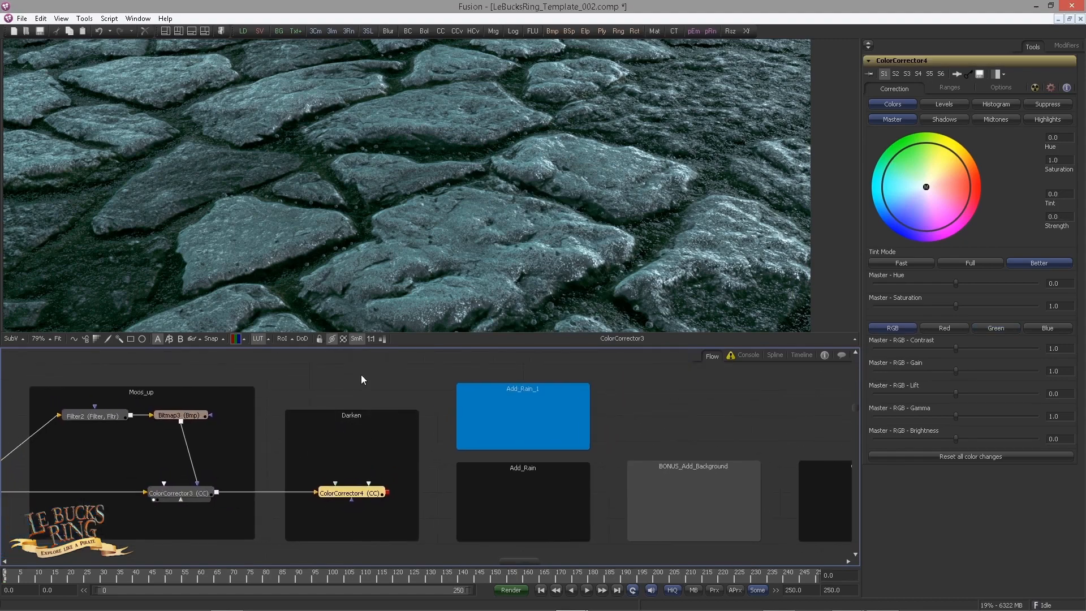
scroll(393, 218, "down", 1)
scroll(395, 224, "down", 1)
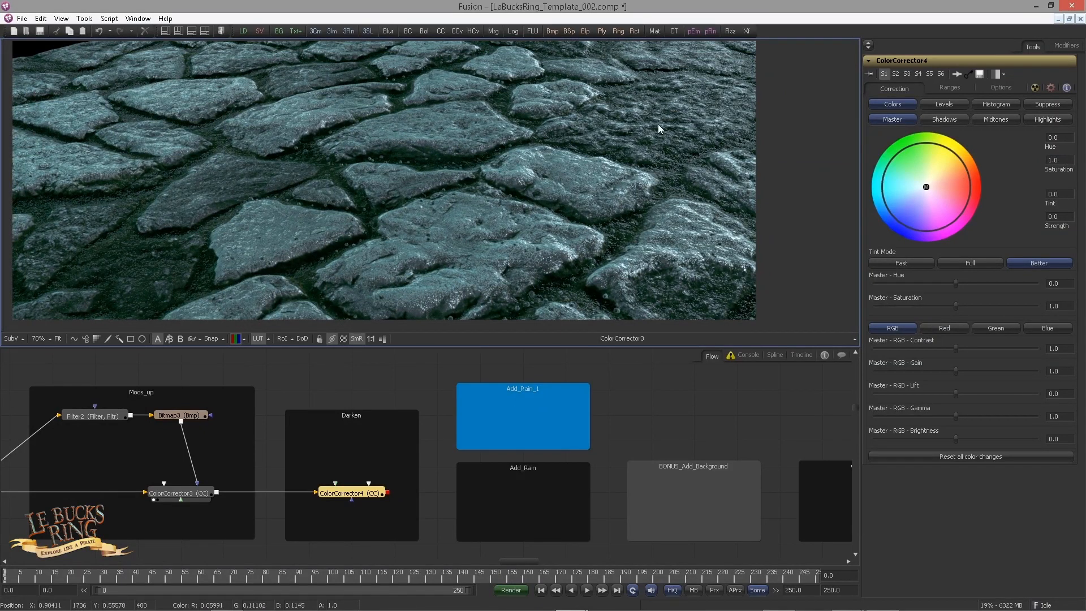
left_click_drag(369, 397, 387, 410)
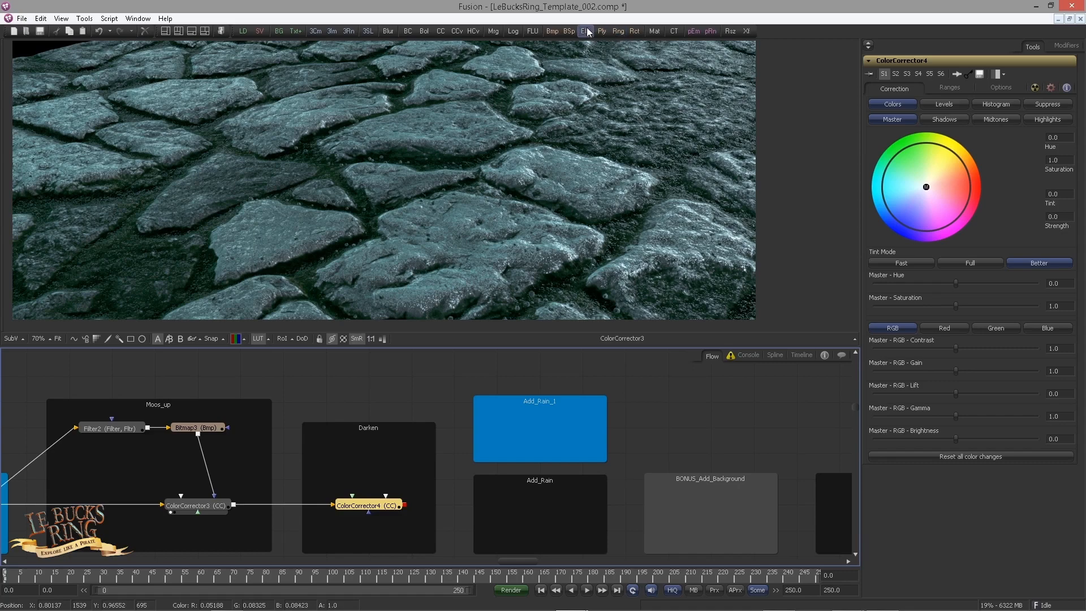
Step: Mask ColorCorrector4 with a new Ellipse in the Darken underlay, and show the mask beside the ground in a two-viewer layout
left_click_drag(586, 31, 385, 495)
left_click_drag(387, 403, 387, 429)
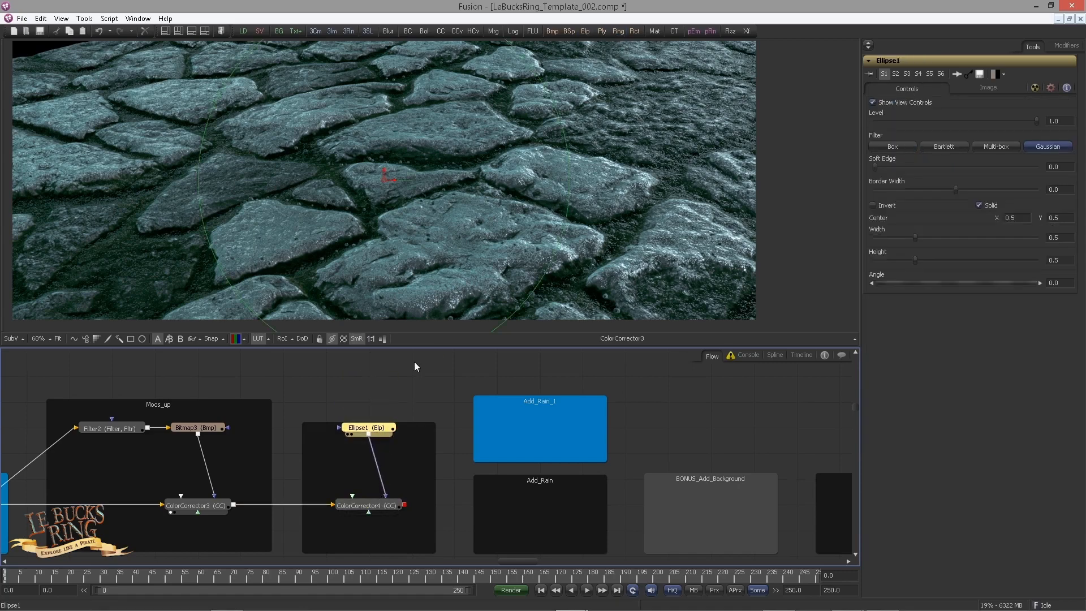
left_click(206, 31)
left_click_drag(384, 449, 684, 201)
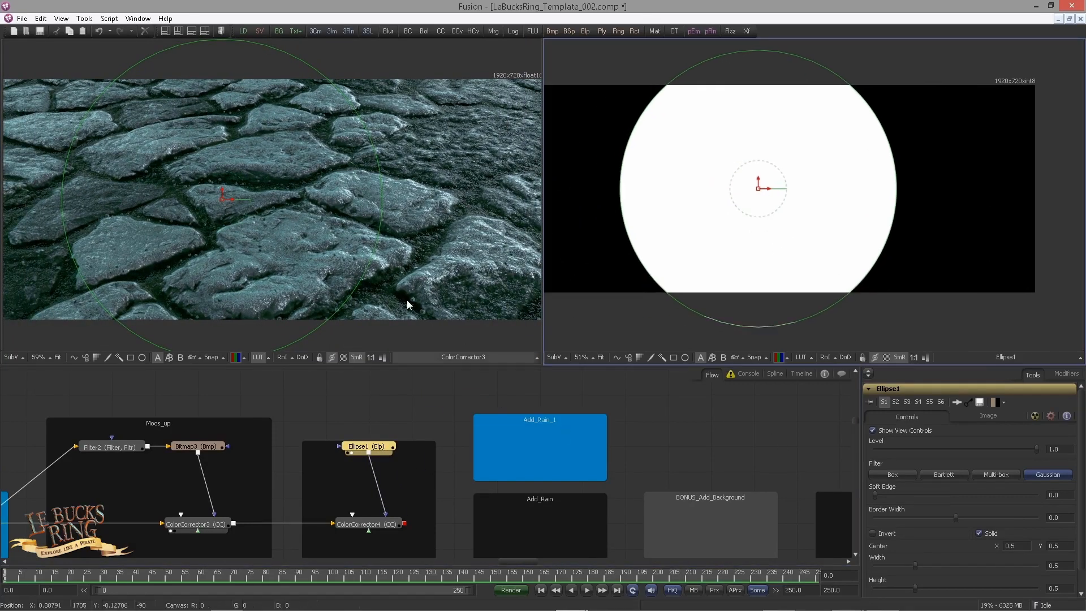
Step: Shape Ellipse1 into a wide flat oval about 0.754 wide and 0.202 high, centred at about X 0.673, Y 0.5 on the ground
left_click_drag(267, 192, 349, 209)
left_click_drag(349, 346, 365, 261)
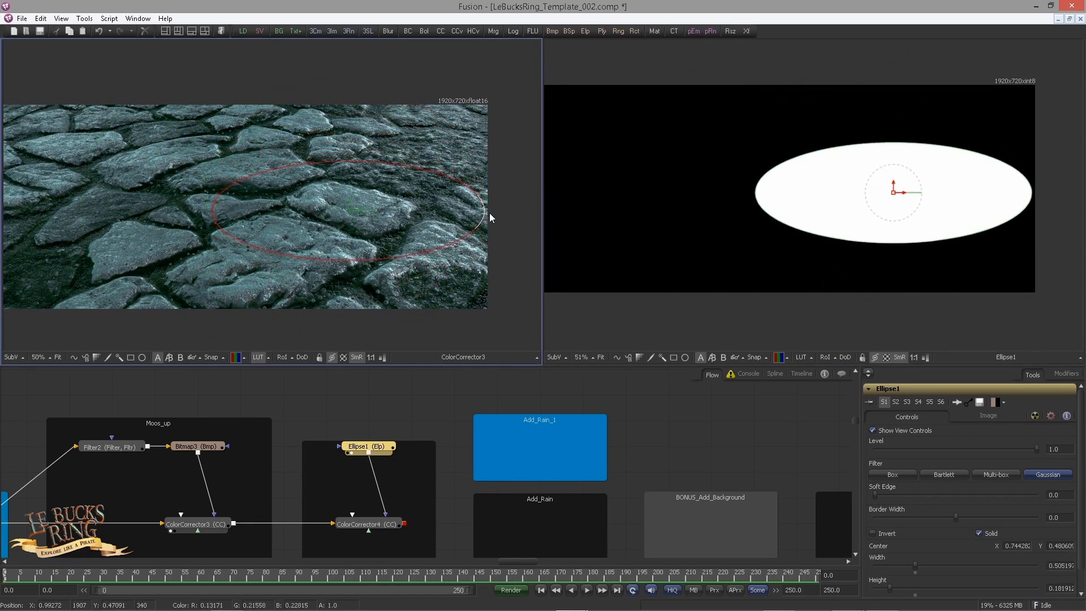
left_click_drag(490, 212, 531, 212)
mouse_move(345, 212)
left_mouse_down()
mouse_move(315, 211)
mouse_move(358, 206)
left_mouse_up()
scroll(292, 212, "down", 2)
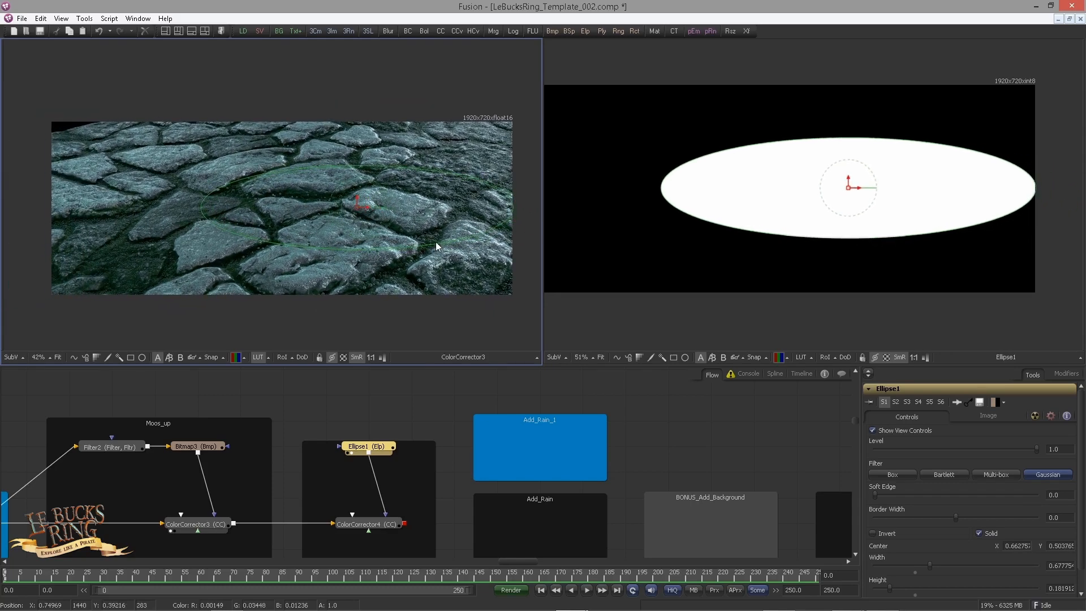
left_click_drag(463, 239, 475, 244)
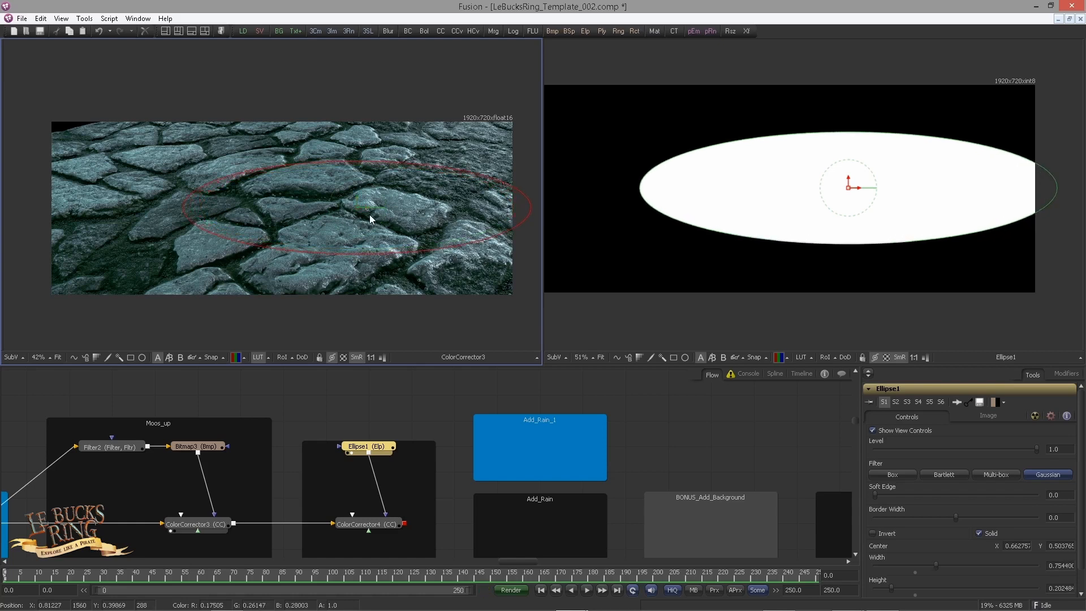
left_click_drag(358, 209, 363, 211)
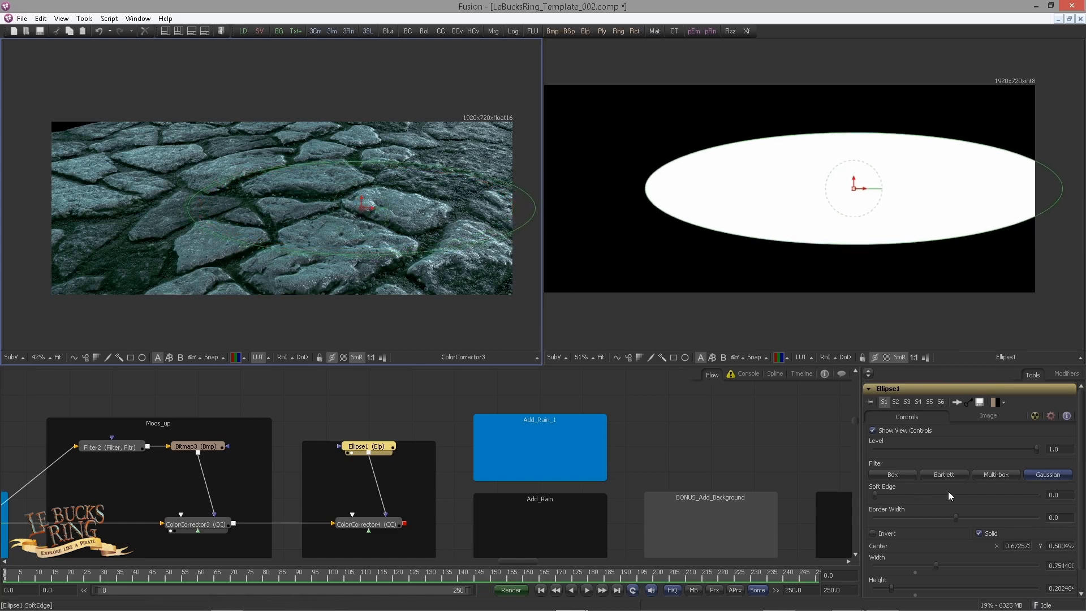
Step: Set Ellipse1's soft edge to 0.167 and inspect the mask's falloff
left_click(1056, 497)
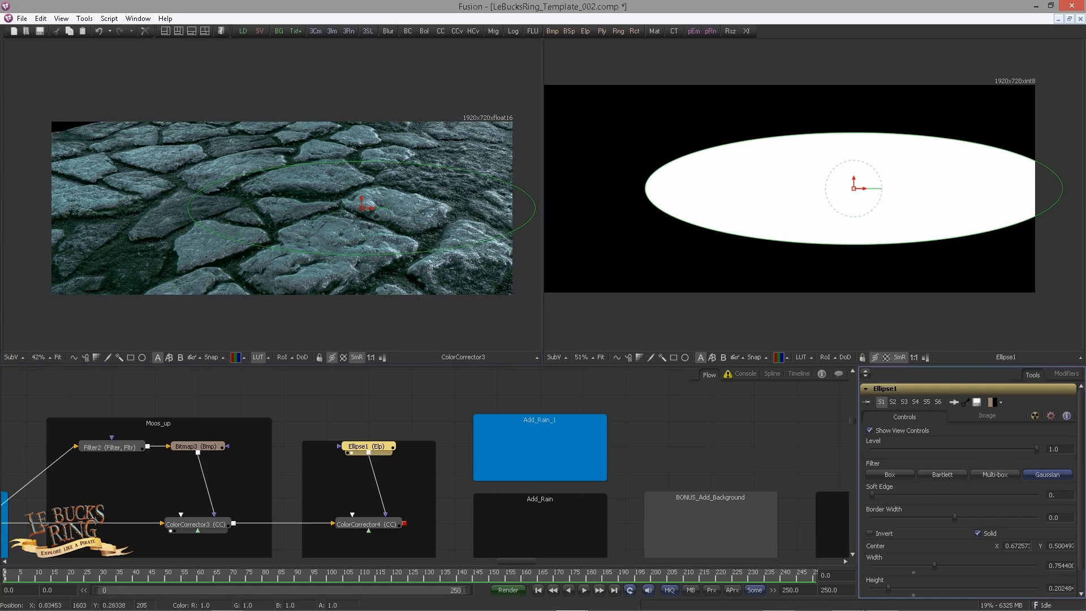
key("Return")
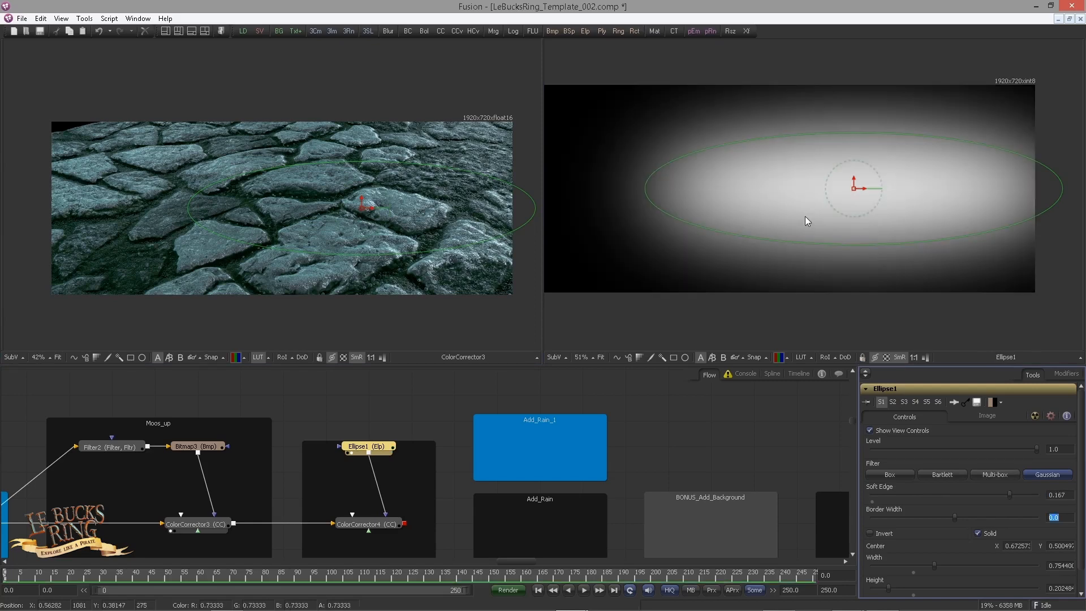
left_click_drag(805, 216, 837, 231)
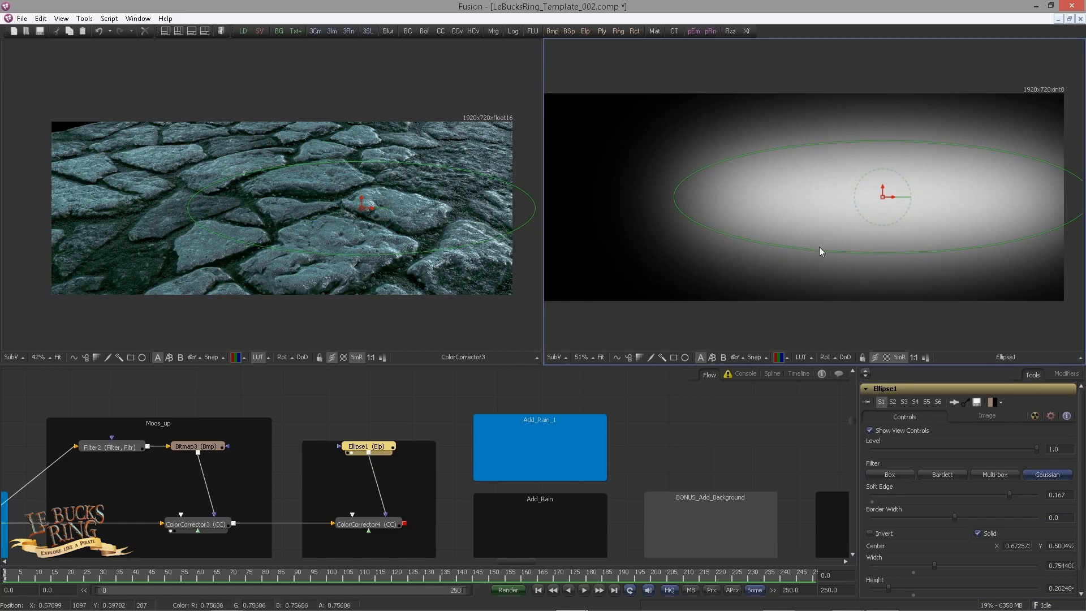
Step: Compare the Ellipse1 mask with the viewer LUT on and off, examining how far the soft edge reaches
left_click(803, 357)
left_click_drag(801, 254, 764, 237)
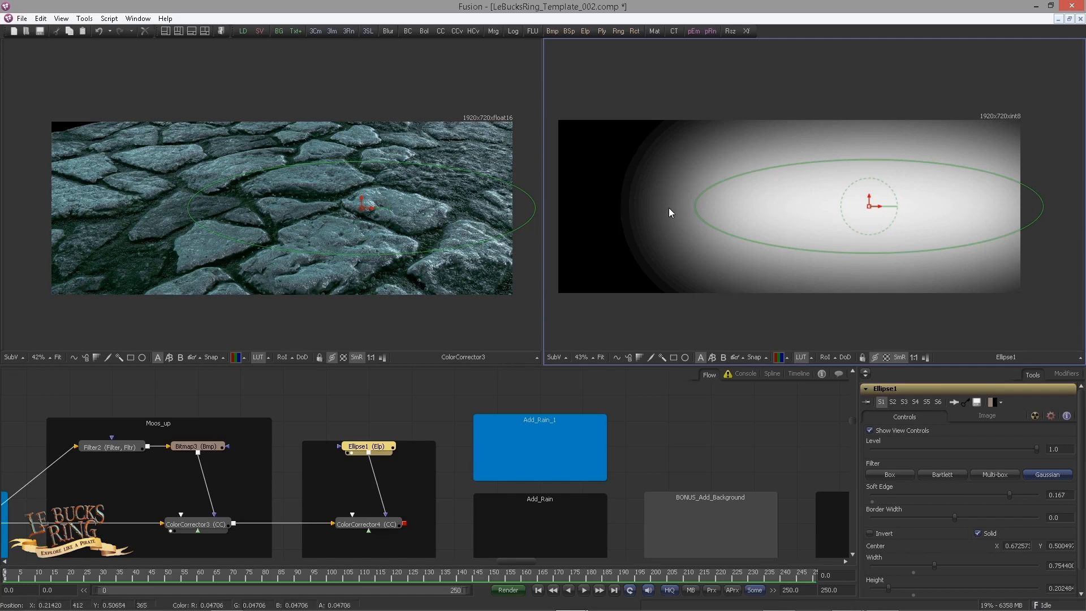
left_click(801, 357)
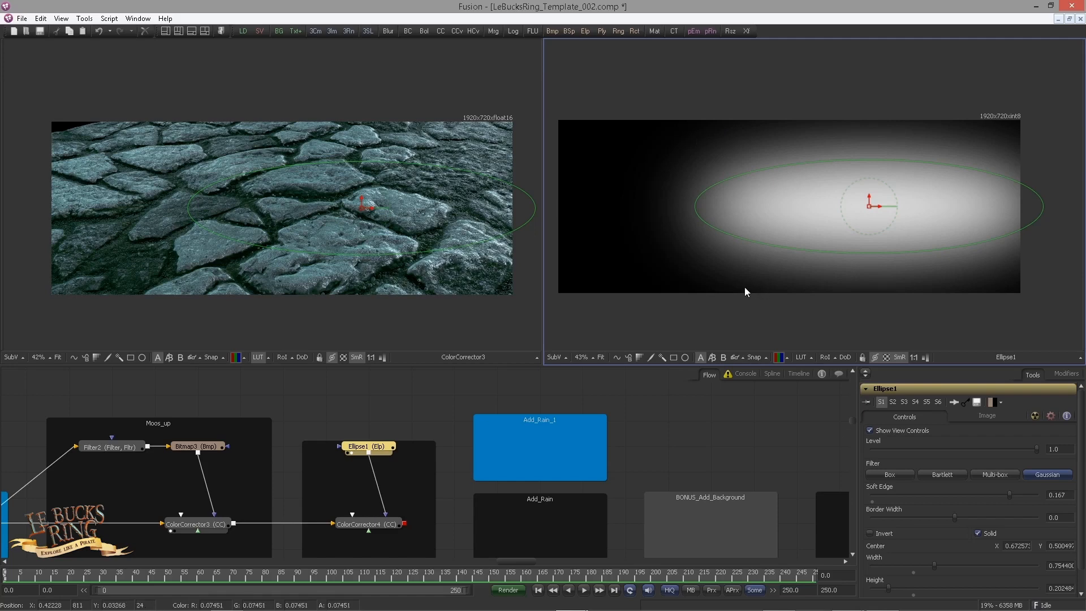
left_click(802, 359)
left_click(804, 360)
left_click(803, 362)
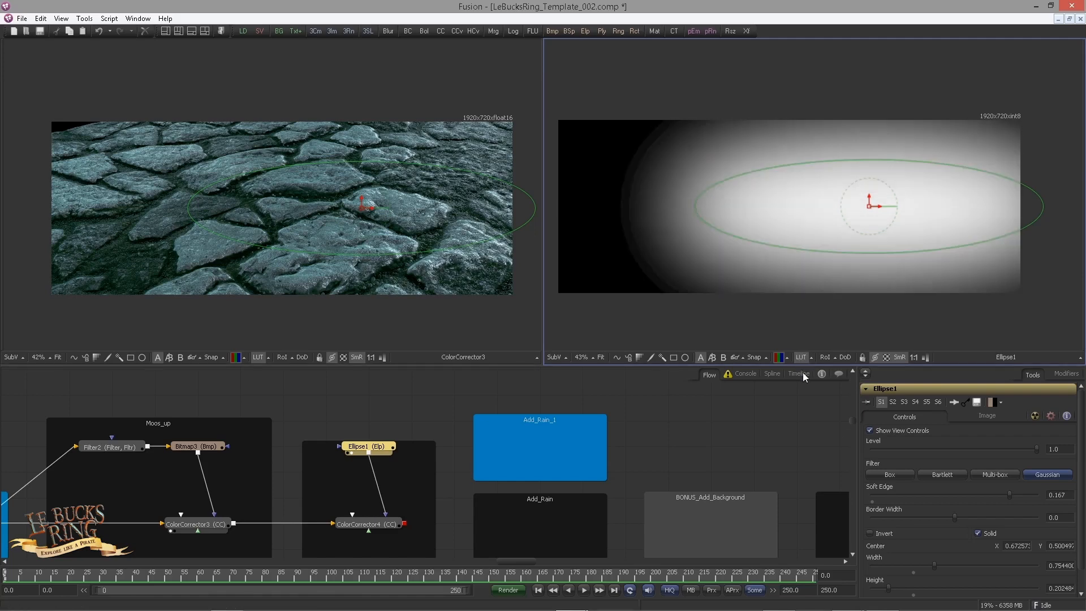
left_click(801, 358)
left_click(800, 357)
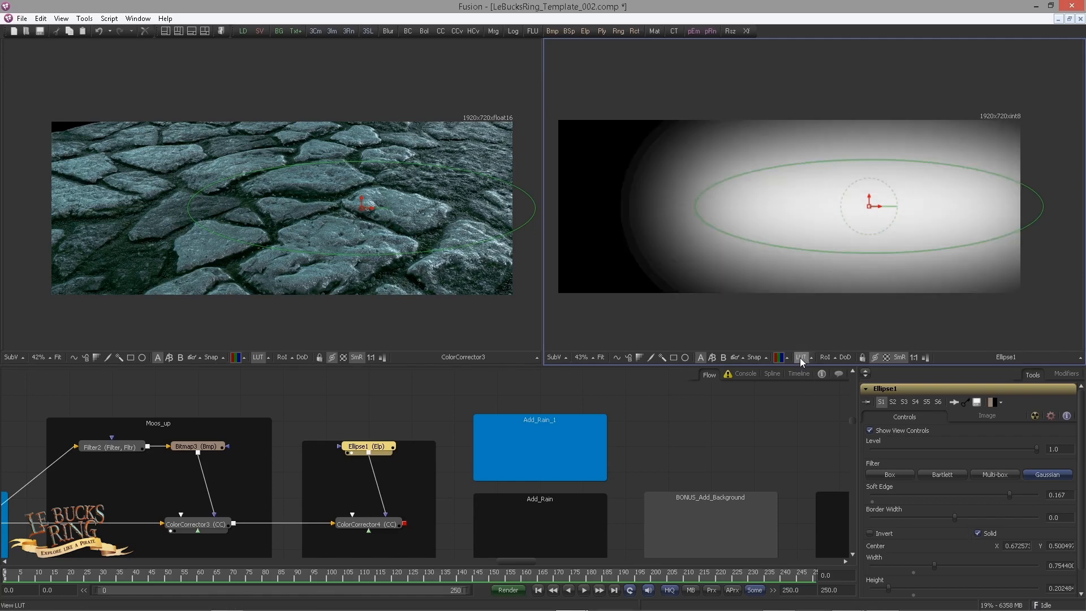
left_click(800, 358)
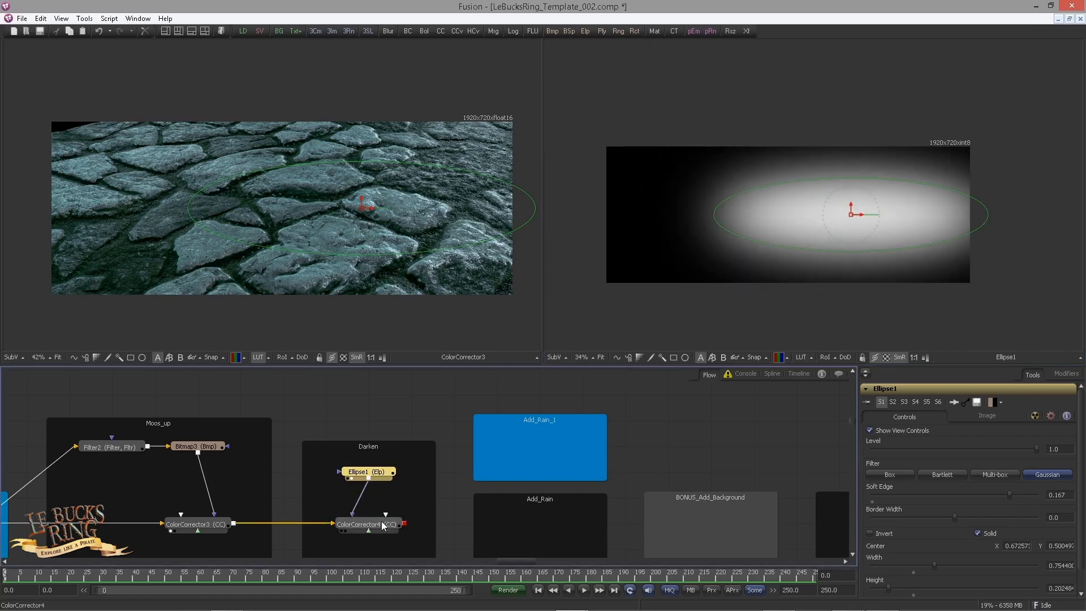
Step: Show ColorCorrector4's result and set its master RGB gain to 0.34759
left_click(381, 521)
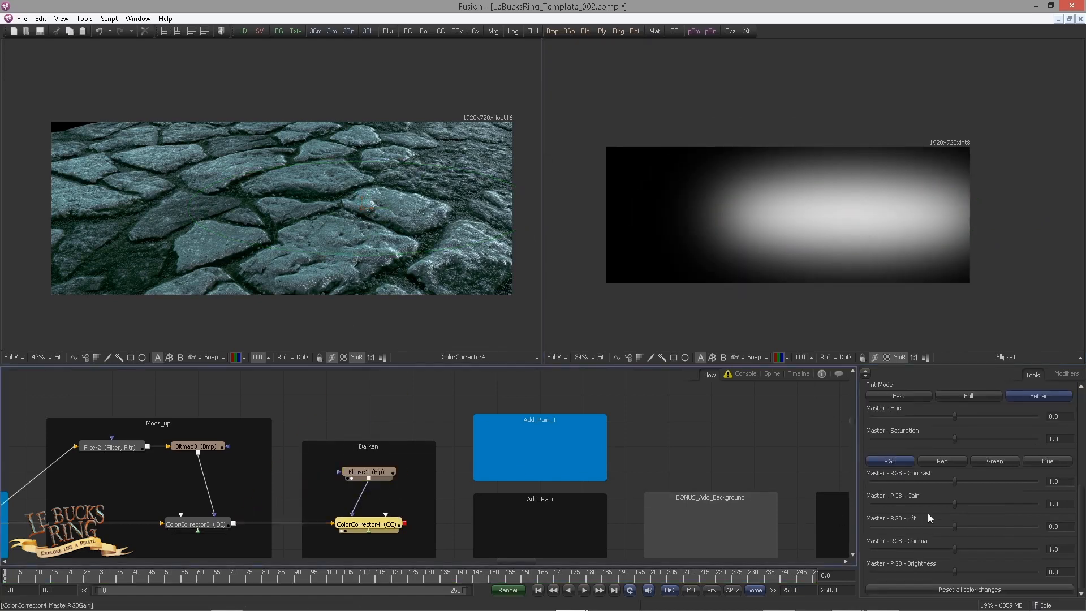
scroll(928, 513, "up", 2)
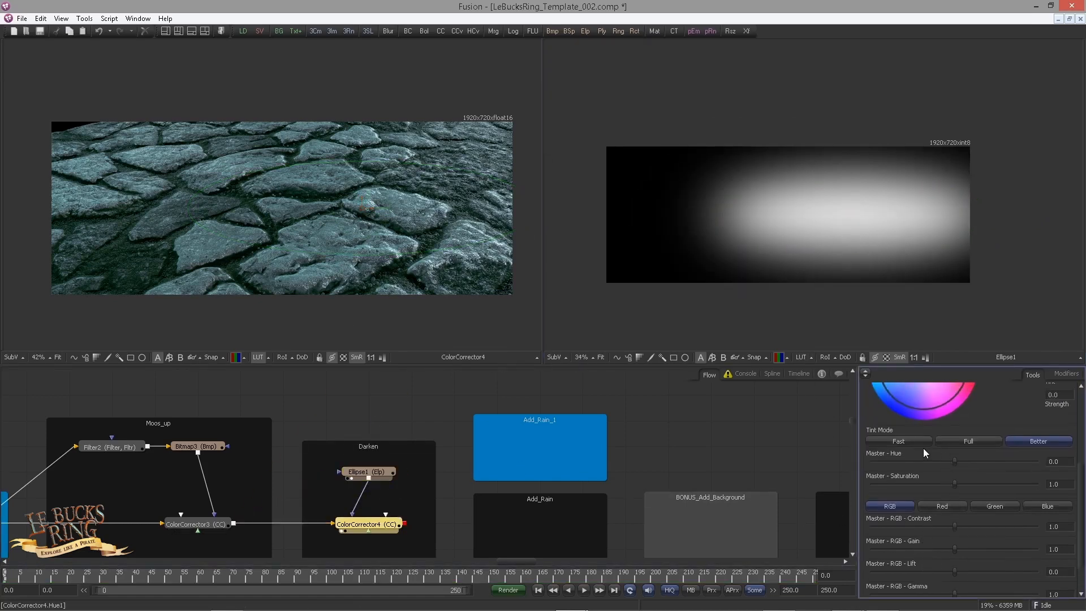
scroll(983, 502, "down", 2)
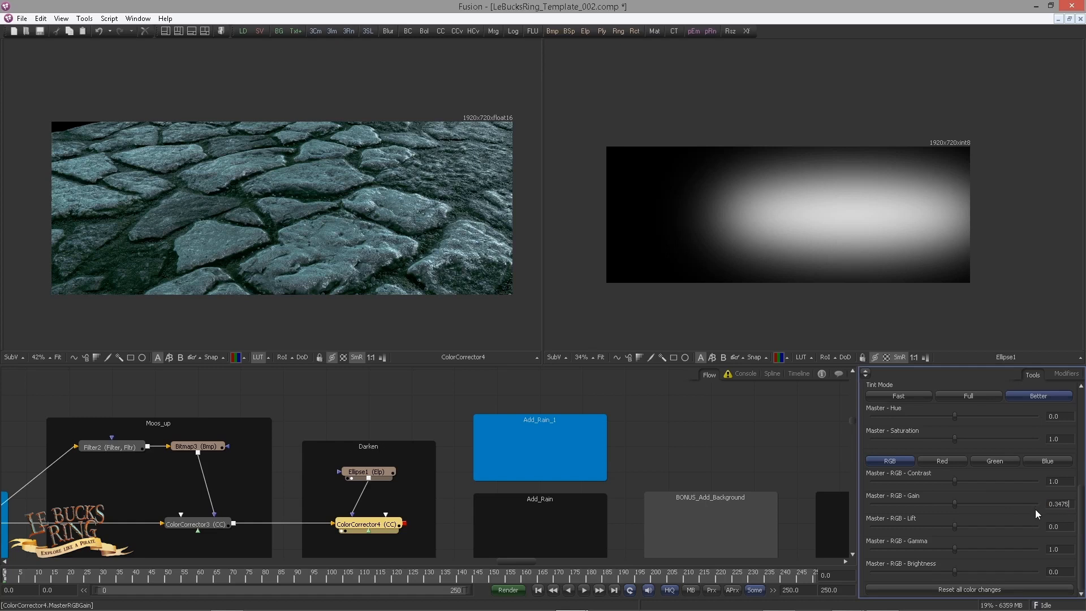
key("Return")
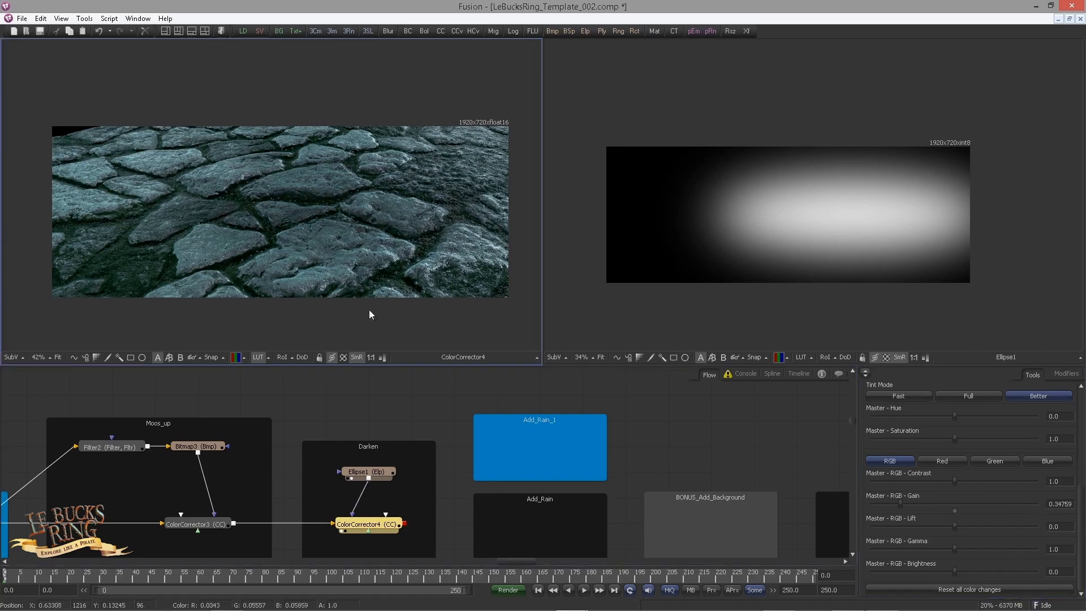
Step: Invert the Ellipse1 mask so the outer ground darkens, and compare the ground with ColorCorrector4 disabled and enabled
left_click(380, 471)
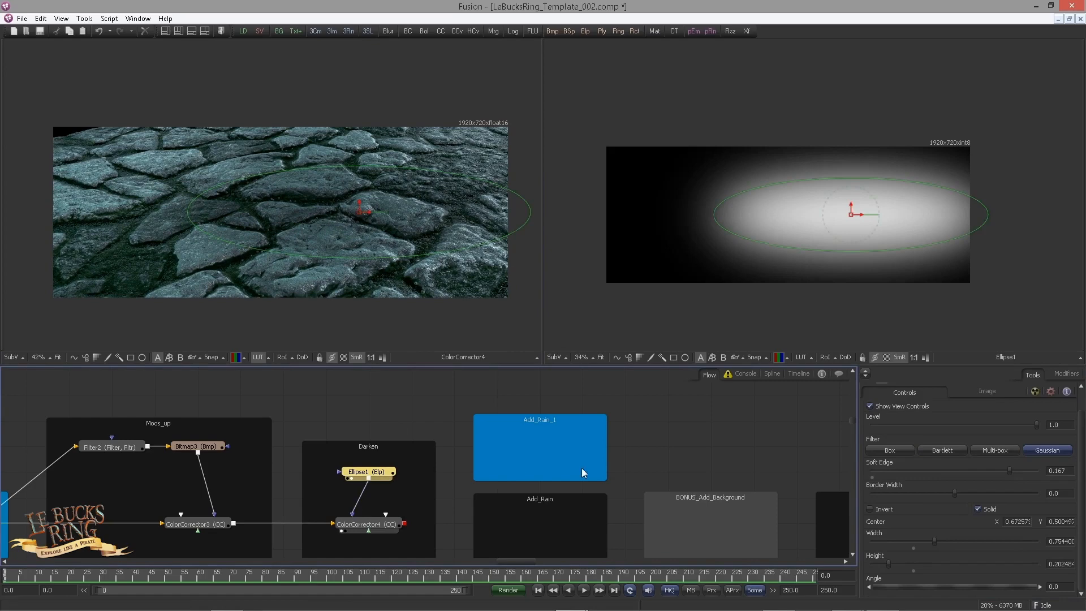
left_click(875, 509)
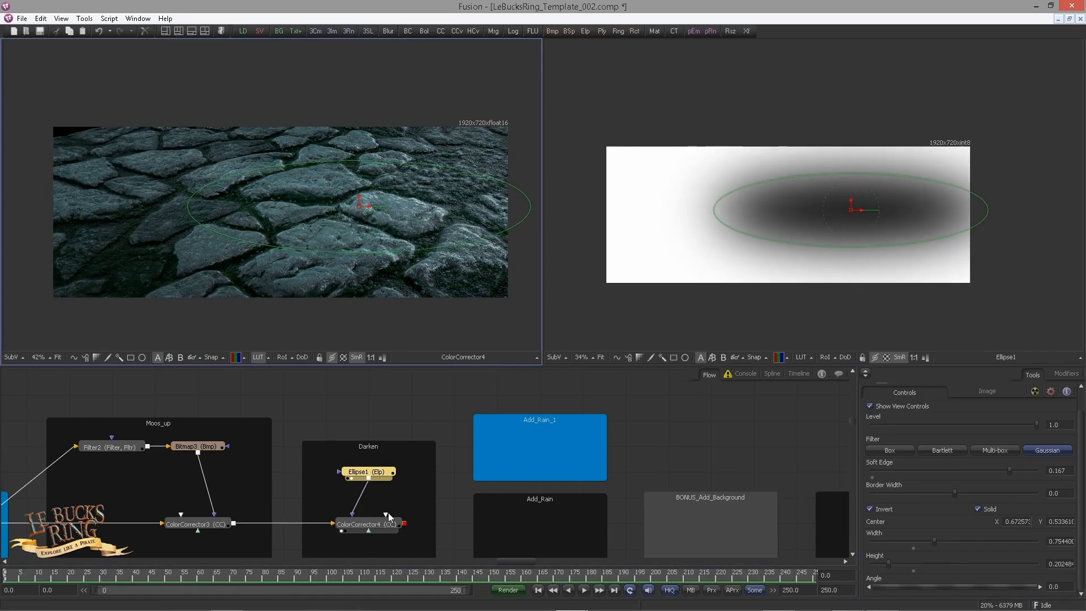
left_click(386, 529)
key("ctrl+p")
key("ctrl+p")
key("ctrl+p")
key("ctrl+p")
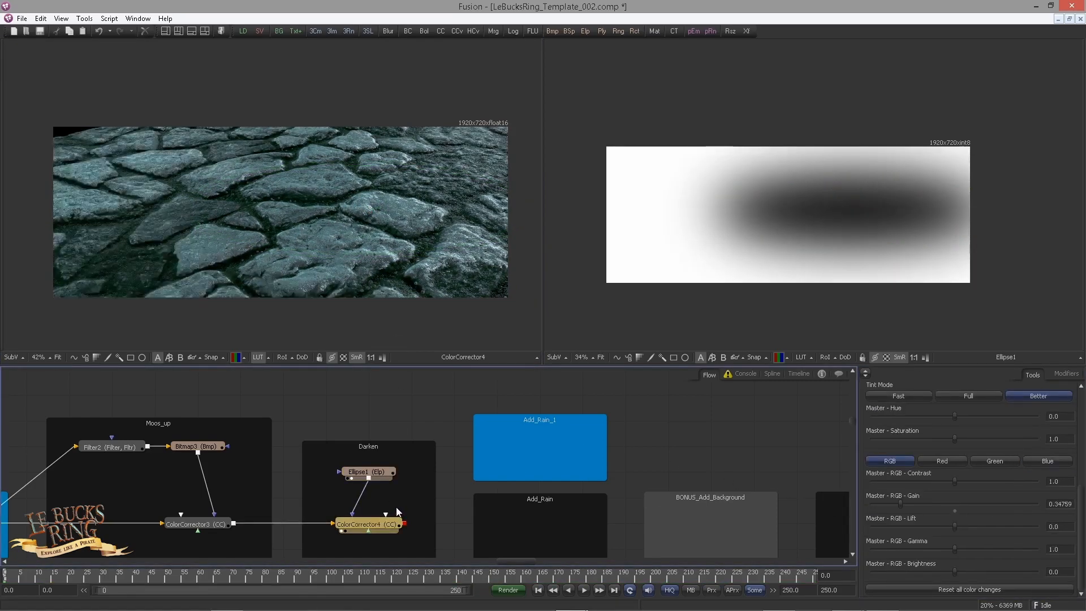
middle_click(344, 266)
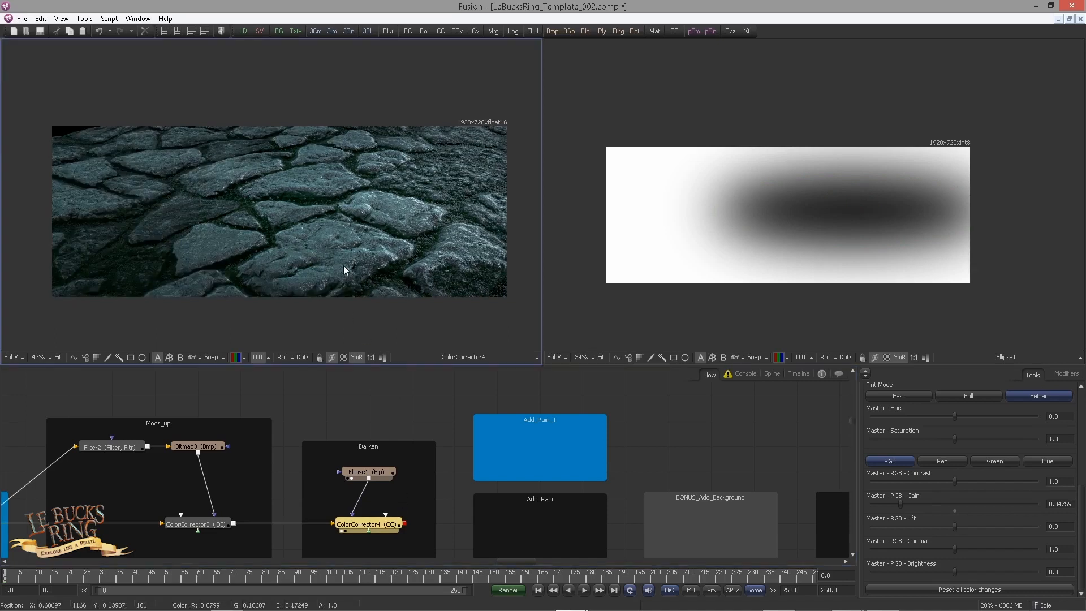
Step: Add a Glow tool in the GlowBlend underlay
middle_click(424, 413)
left_click_drag(644, 435, 436, 407)
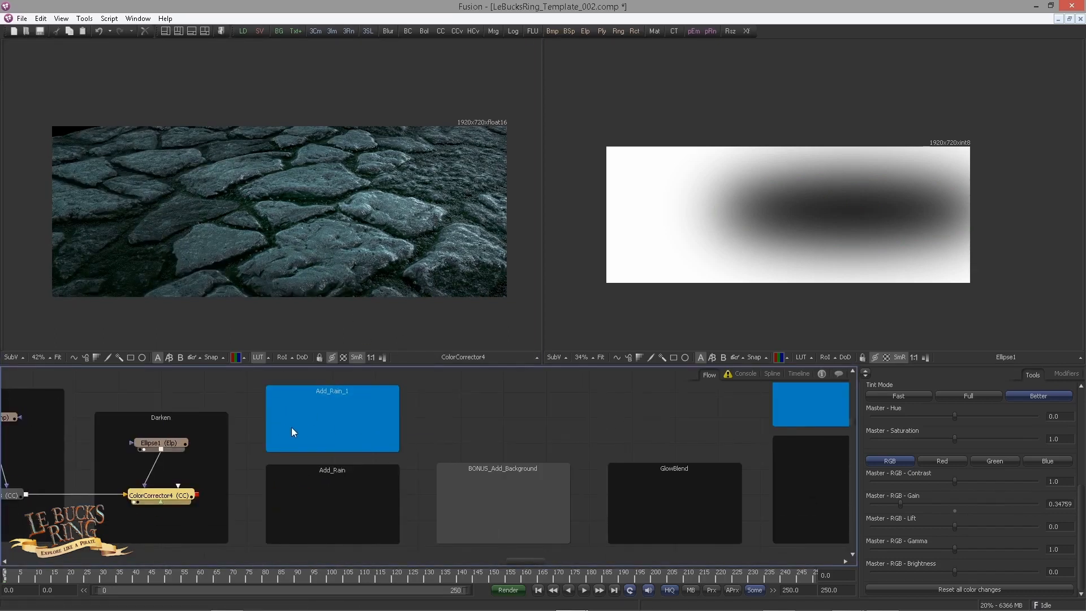
left_click_drag(381, 434, 271, 423)
left_click_drag(470, 440, 262, 444)
left_click_drag(386, 443, 484, 453)
scroll(484, 453, "down", 2)
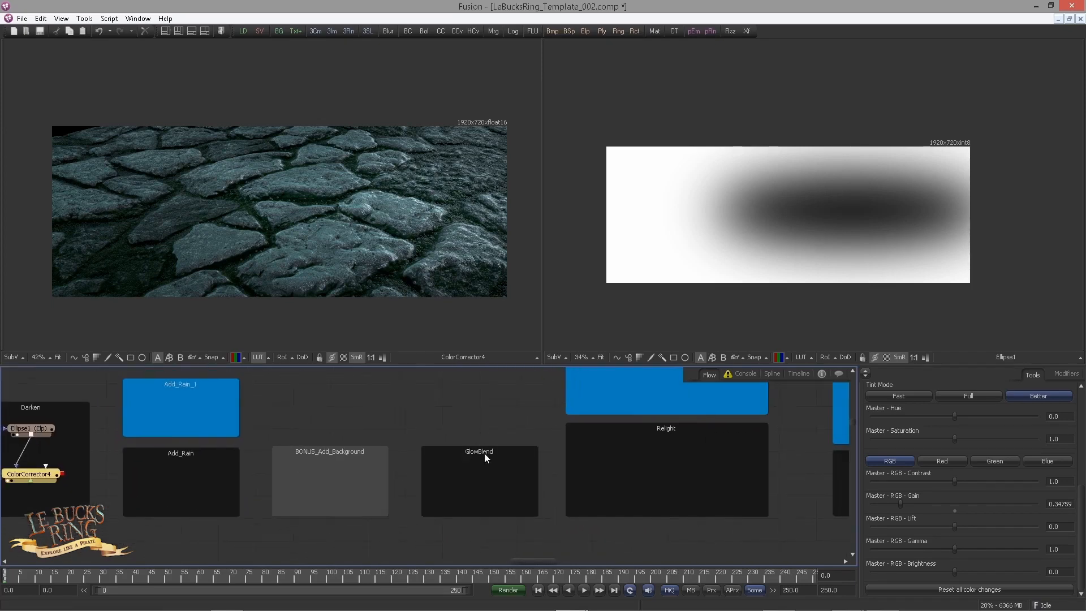
left_click(447, 428)
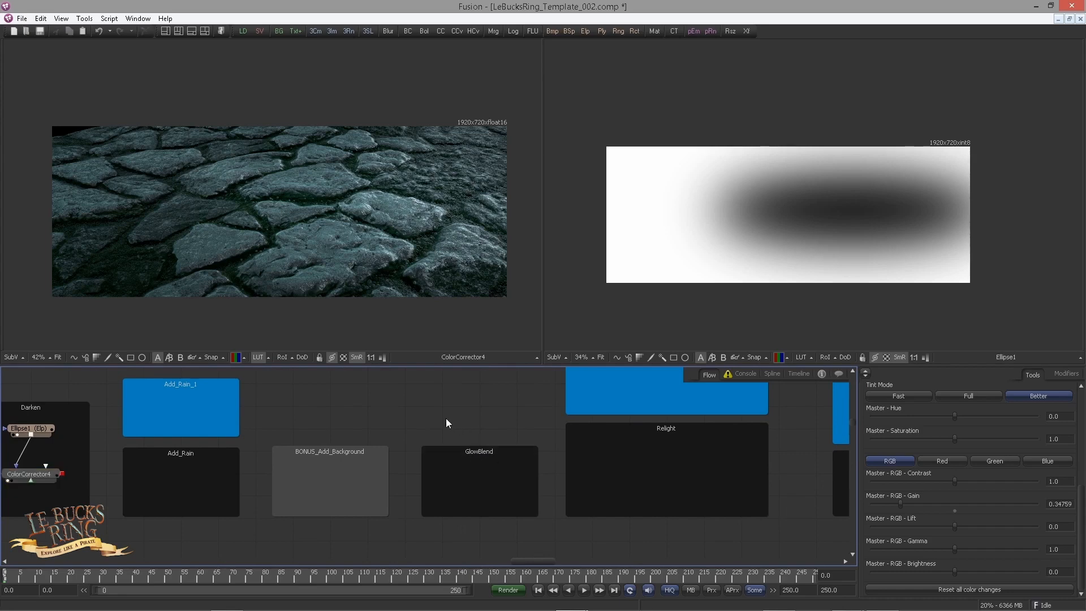
key("ctrl+space")
type("glow")
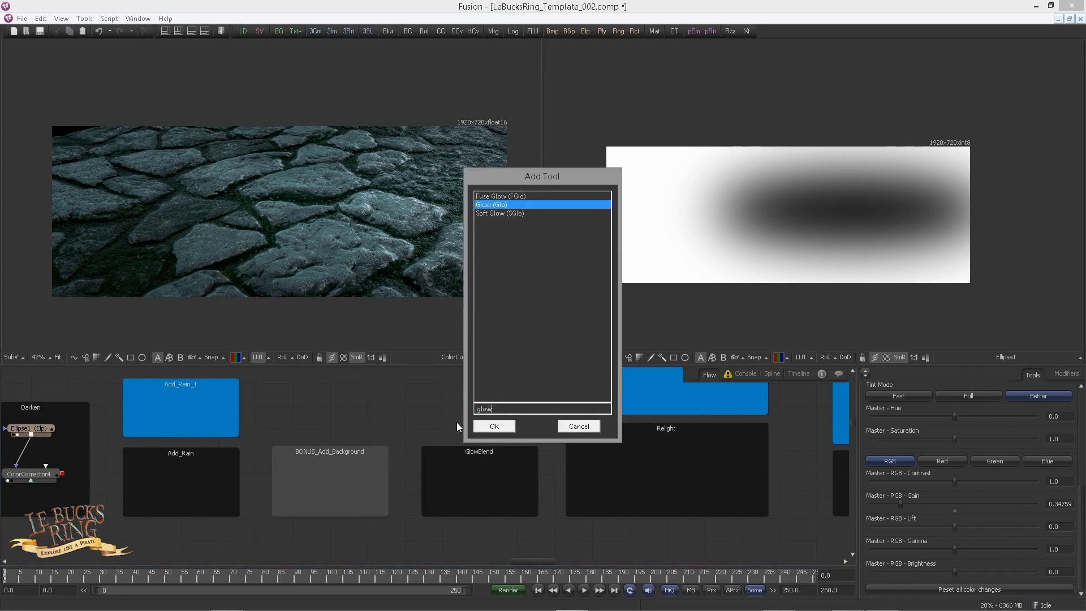
key("Return")
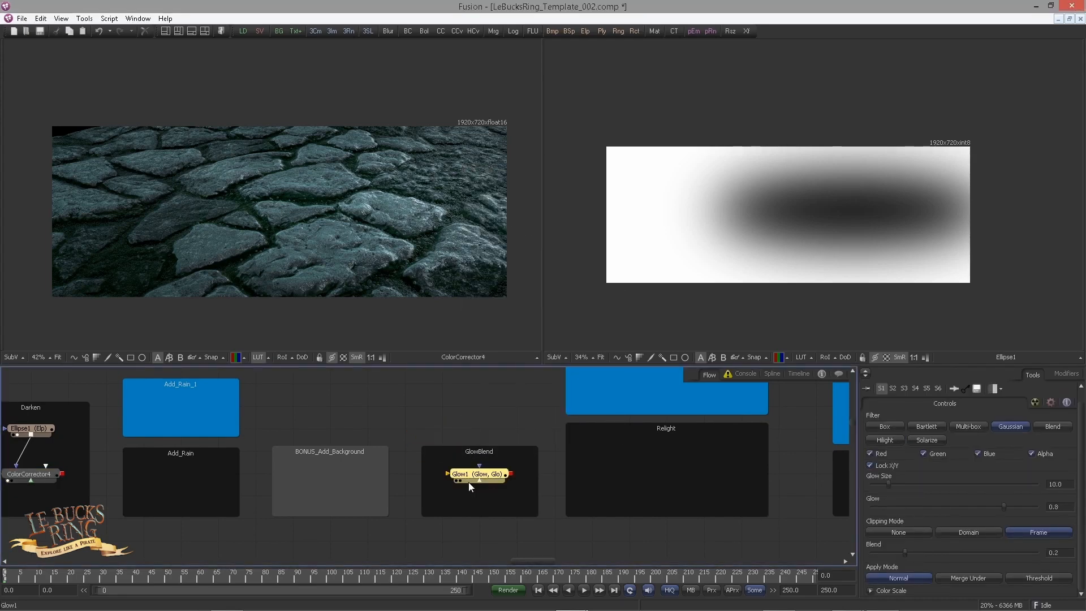
Step: Connect ColorCorrector4's output to Glow1, show the glow result, and widen its viewer with the image fitted
left_click(445, 412)
left_click_drag(63, 473, 392, 312)
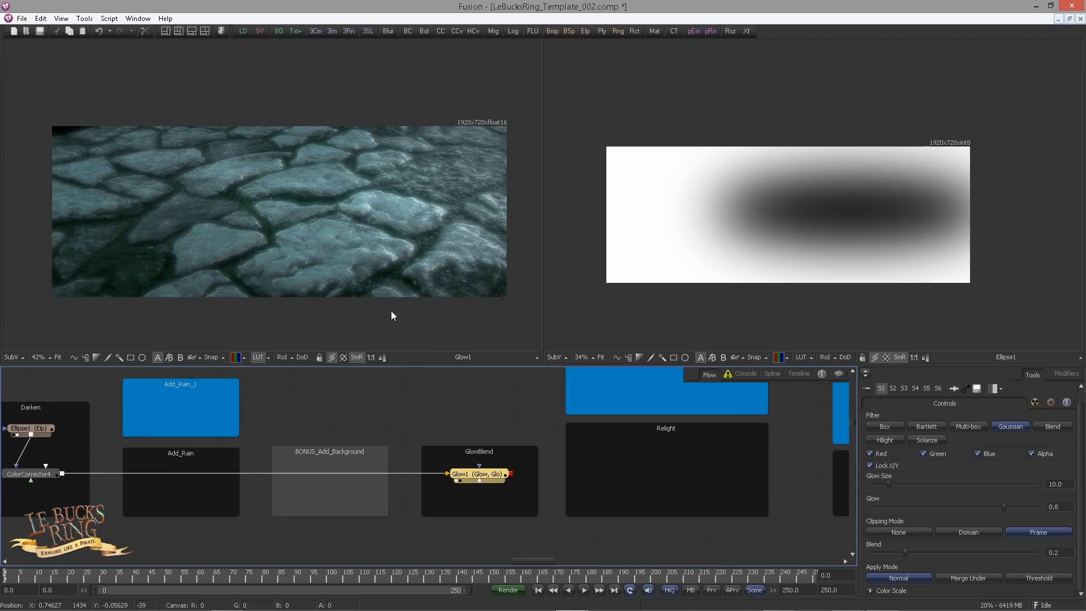
left_click(321, 240)
key("ctrl+f")
left_click_drag(543, 232, 717, 232)
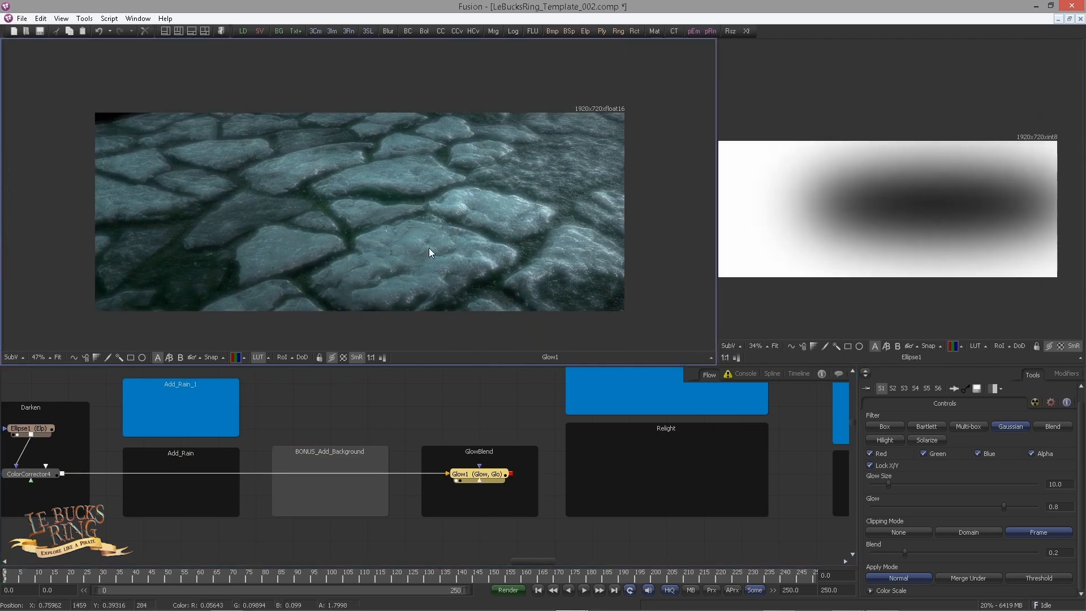
key("ctrl+f")
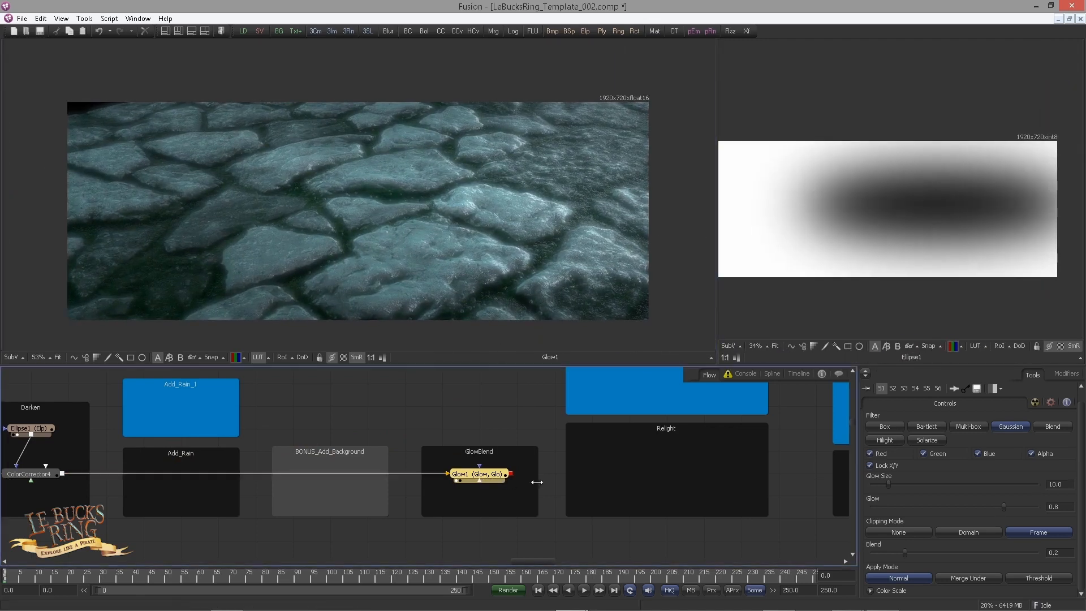
Step: Set Glow1's glow size to 23.3, glow to 0.58 and blend to 0.1
left_click(1056, 484)
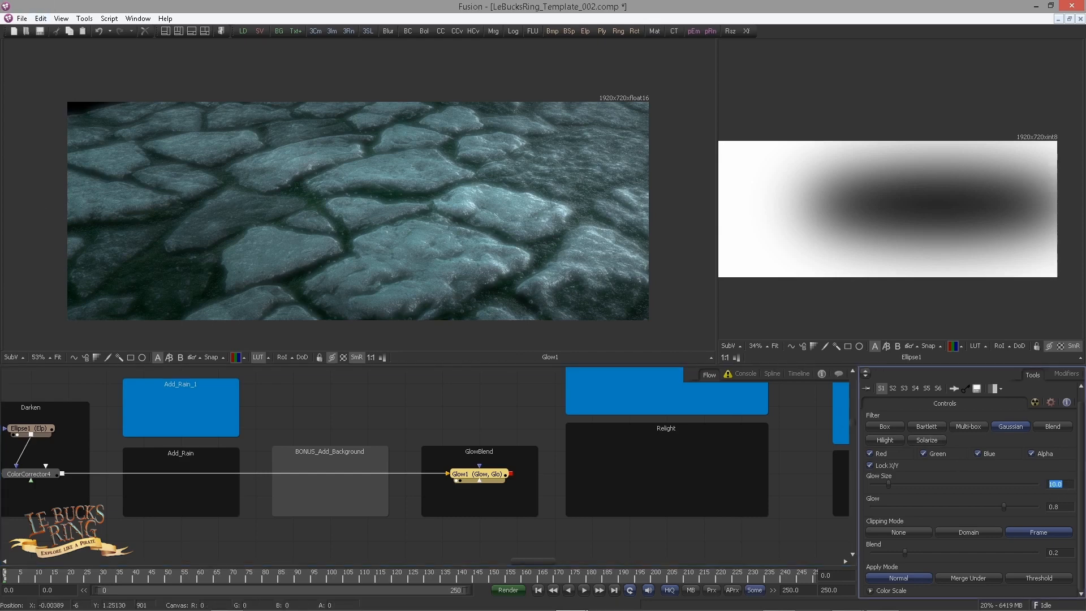
type("23.3")
key("Tab")
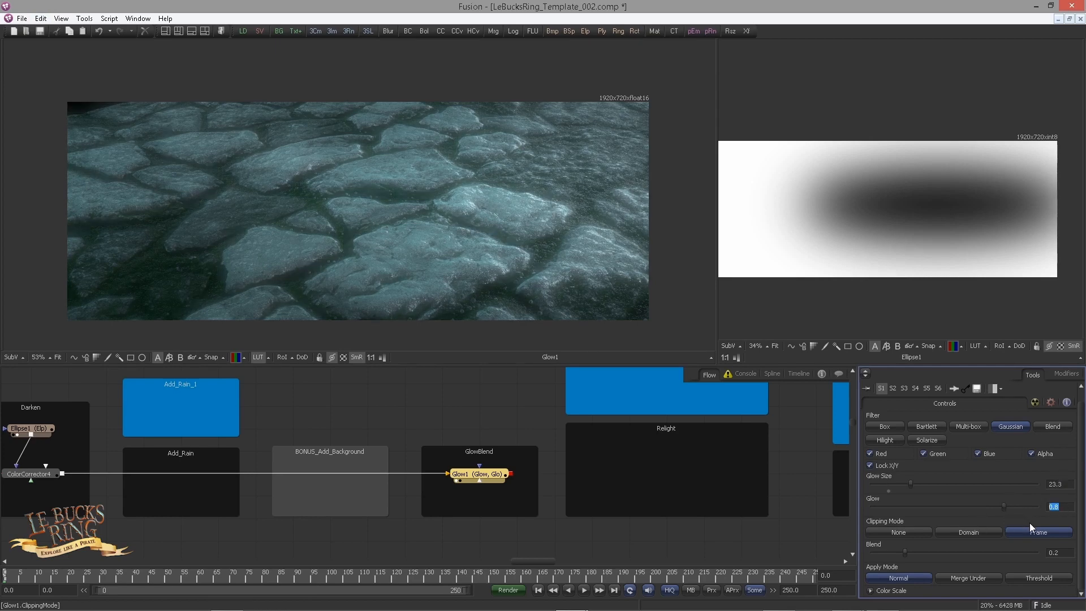
type("0.58")
key("Tab")
key("Tab")
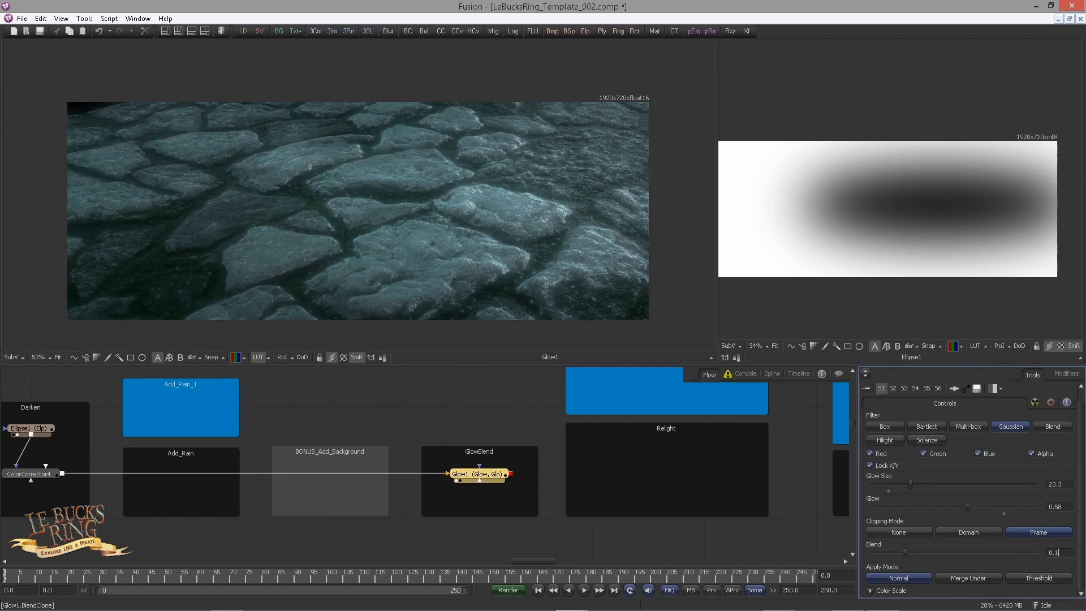
key("Return")
Step: Examine the stones up close with Glow1 disabled and enabled
left_click(486, 418)
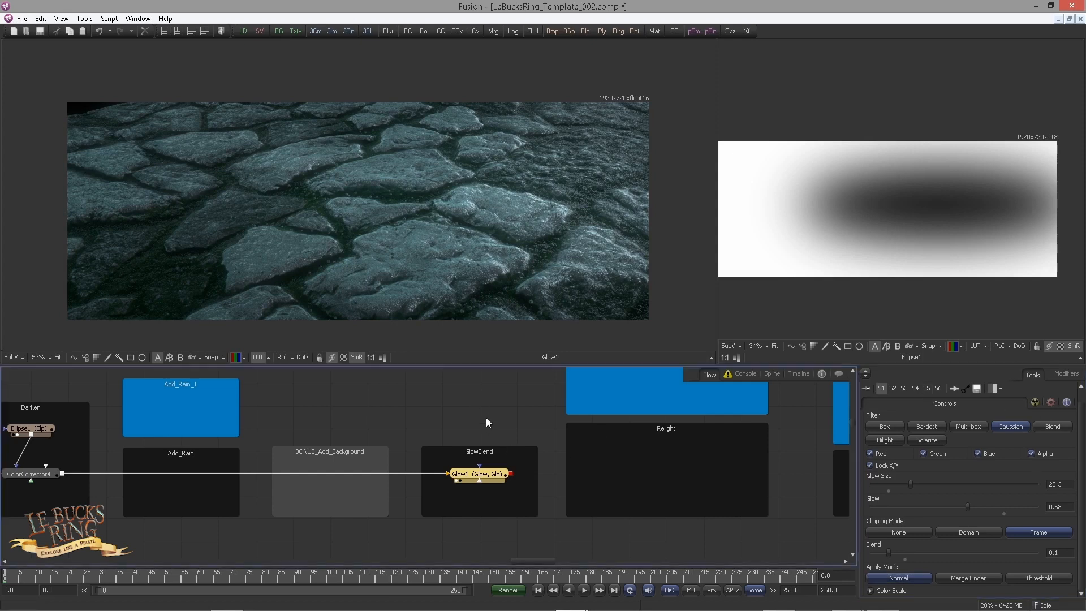
left_click(497, 476)
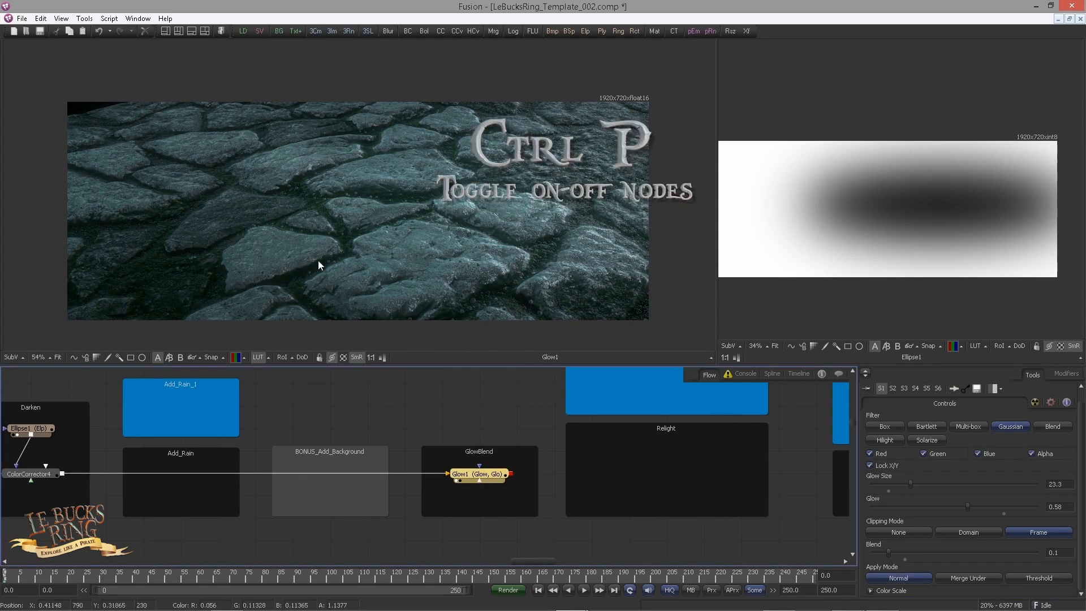
scroll(451, 268, "up", 4)
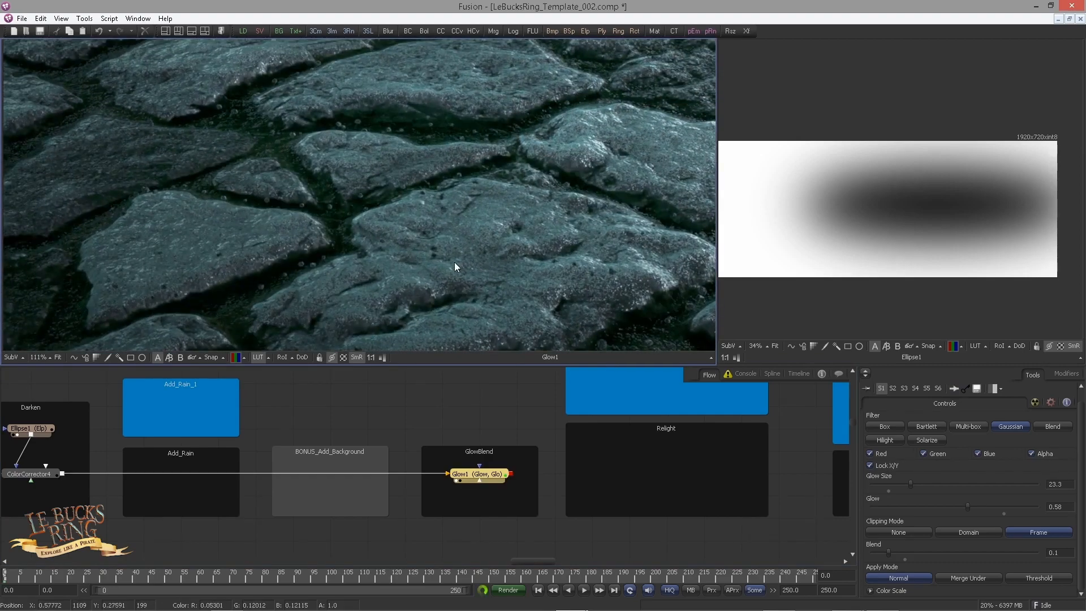
key("ctrl+p")
key("ctrl+p")
key("ctrl+p")
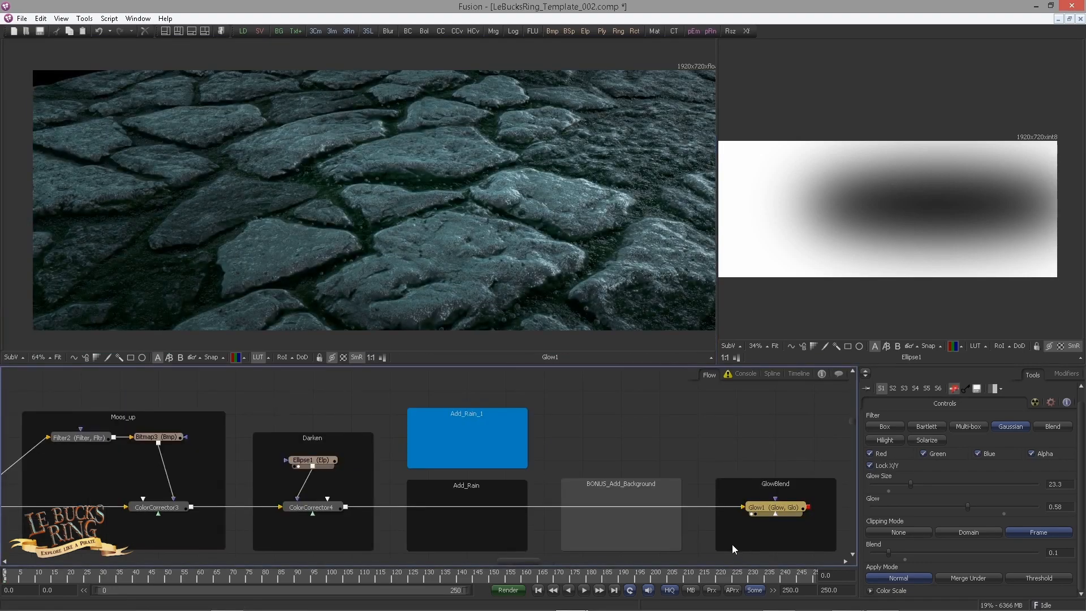
Step: Re-enable Glow1 and compare the alpha values of Glow1, ColorCorrector4, ColorCorrector3 and the combined ground instance
key("ctrl+p")
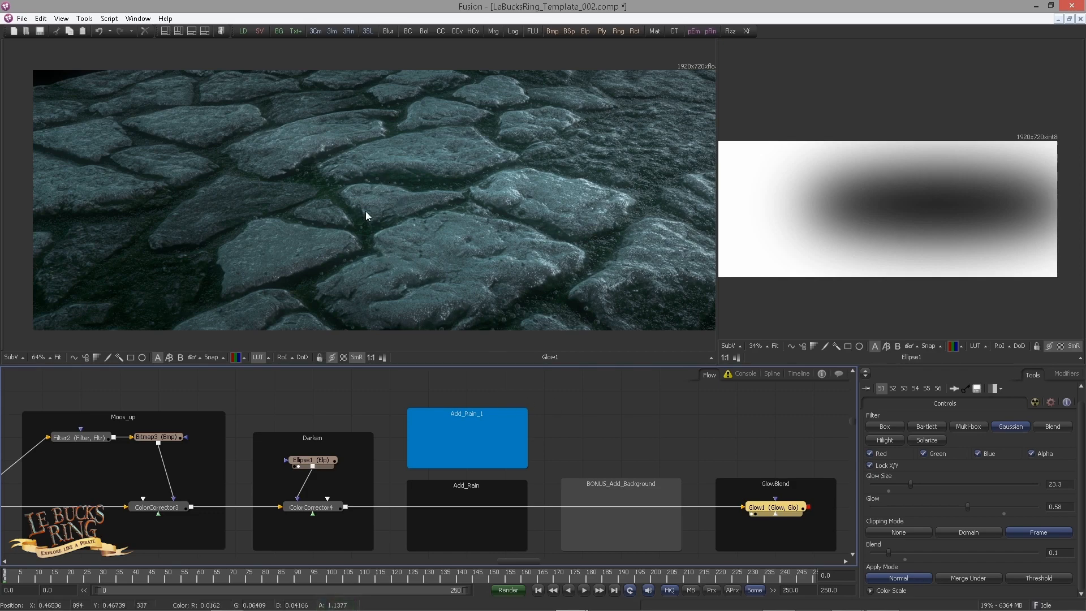
scroll(636, 440, "down", 4)
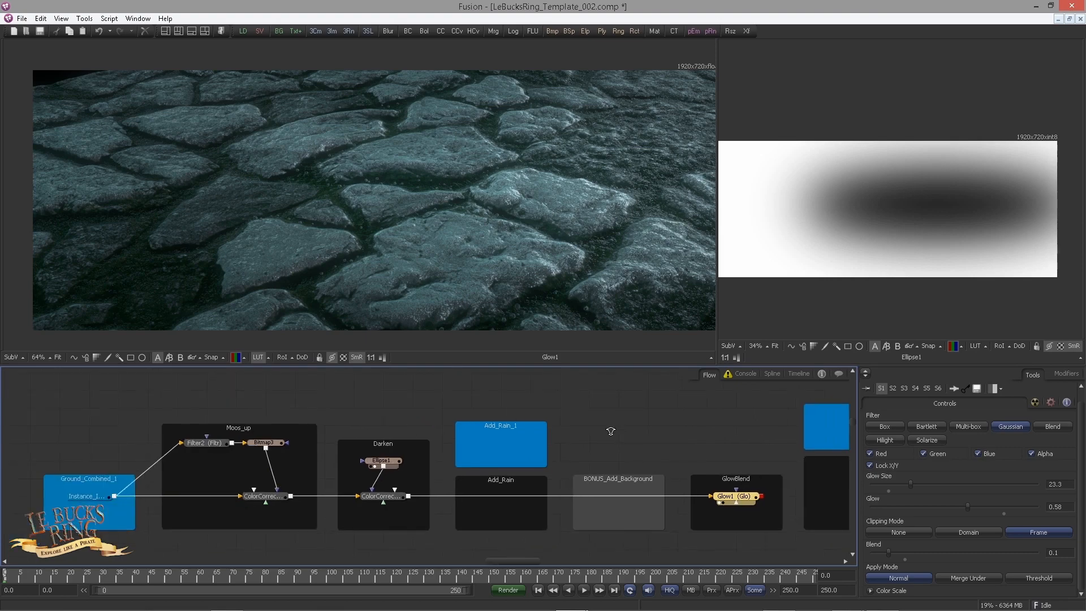
scroll(617, 436, "up", 2)
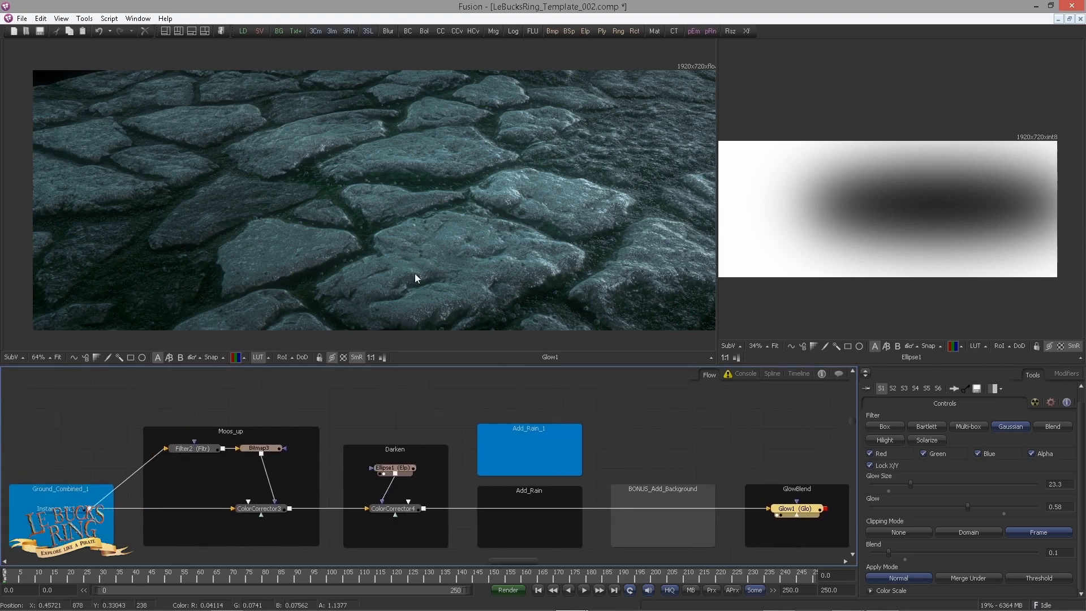
left_click_drag(407, 451, 513, 425)
left_click_drag(510, 486, 481, 229)
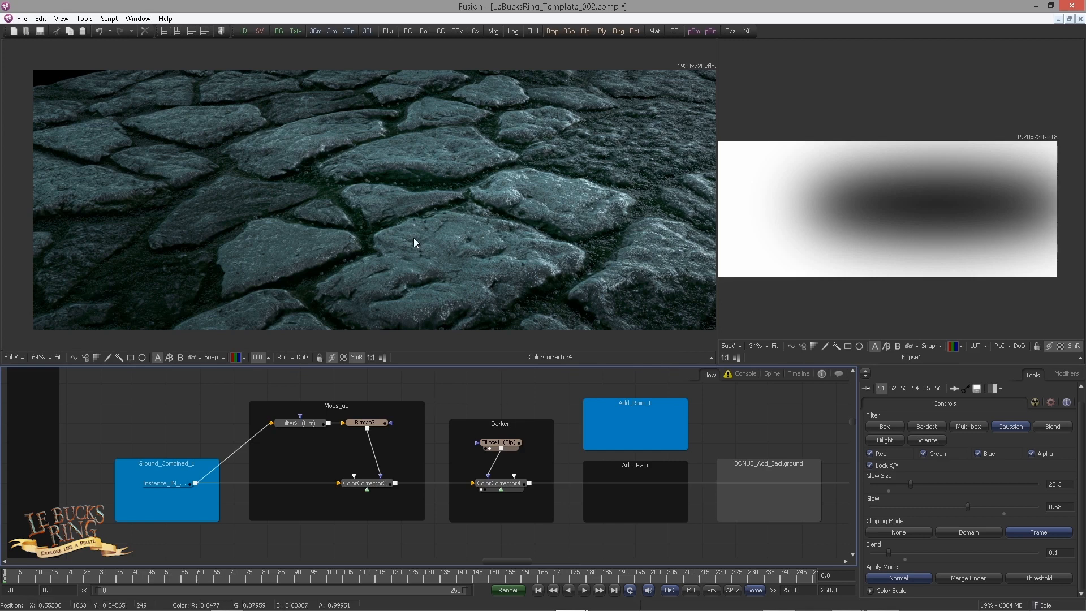
left_click_drag(375, 476, 389, 281)
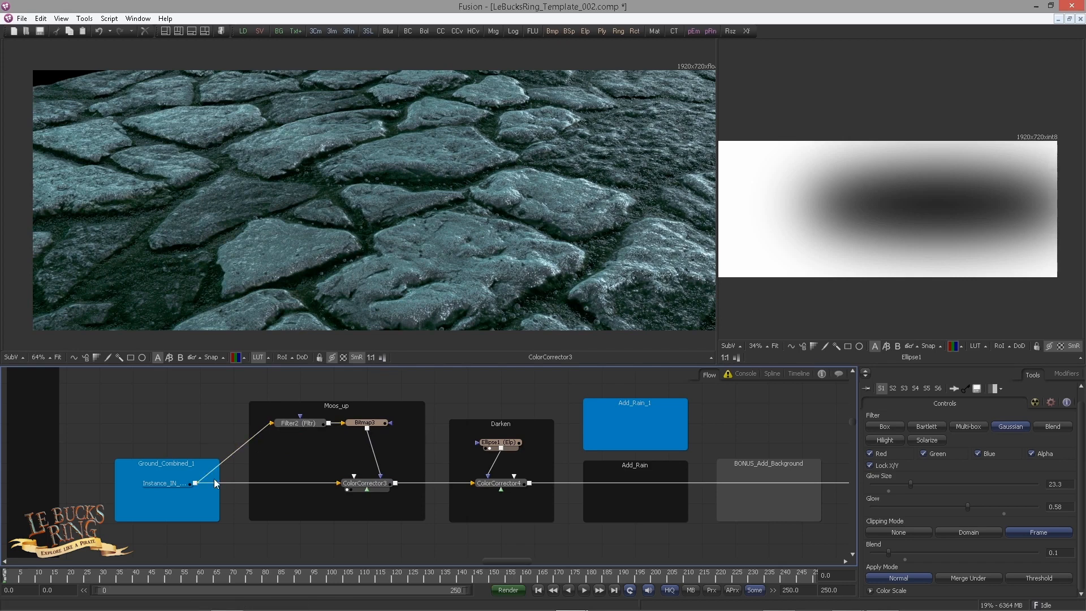
left_click(147, 489)
left_click_drag(190, 409, 261, 404)
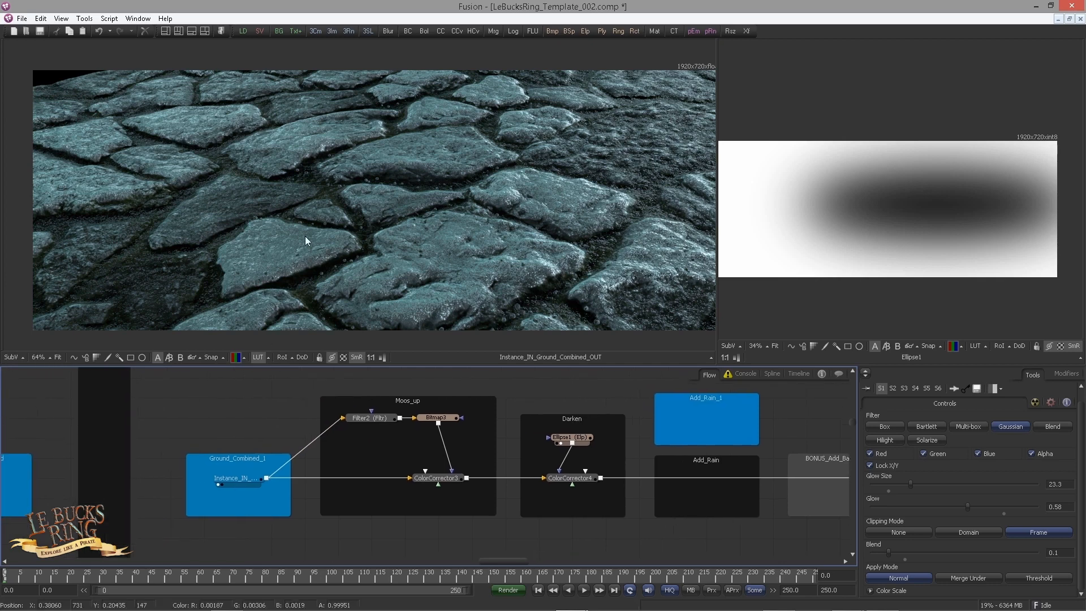
Step: Trace the ground chain upstream to the Ground_Diffuse renderer and view its output to sample the alpha
scroll(271, 430, "down", 4)
left_click_drag(168, 434, 464, 500)
scroll(243, 430, "down", 2)
scroll(441, 433, "up", 5)
scroll(461, 497, "down", 2)
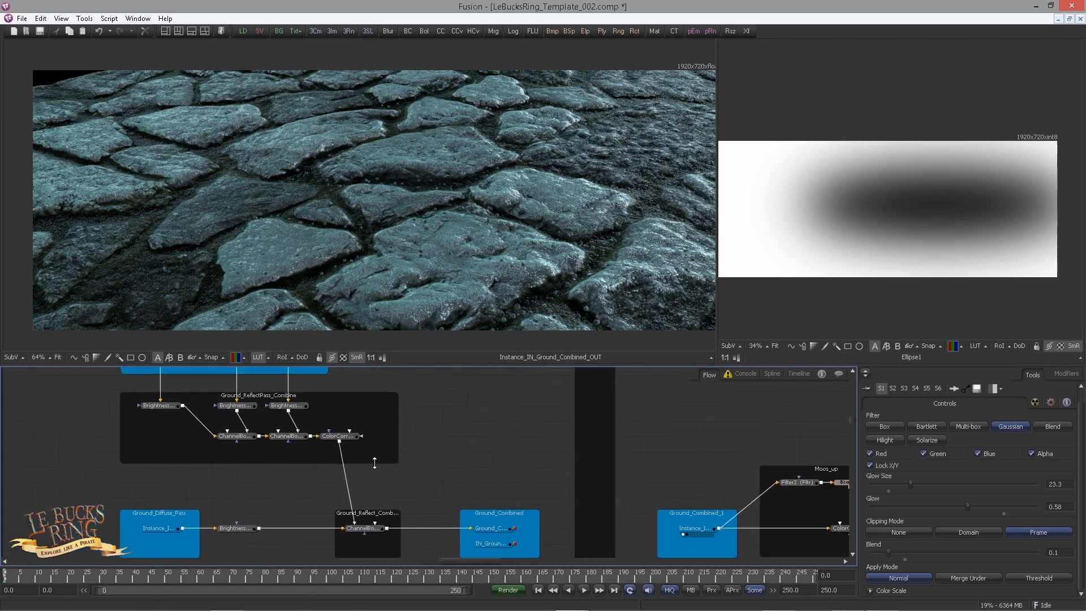
left_click_drag(378, 464, 484, 489)
scroll(463, 486, "down", 1)
left_click_drag(554, 496, 527, 491)
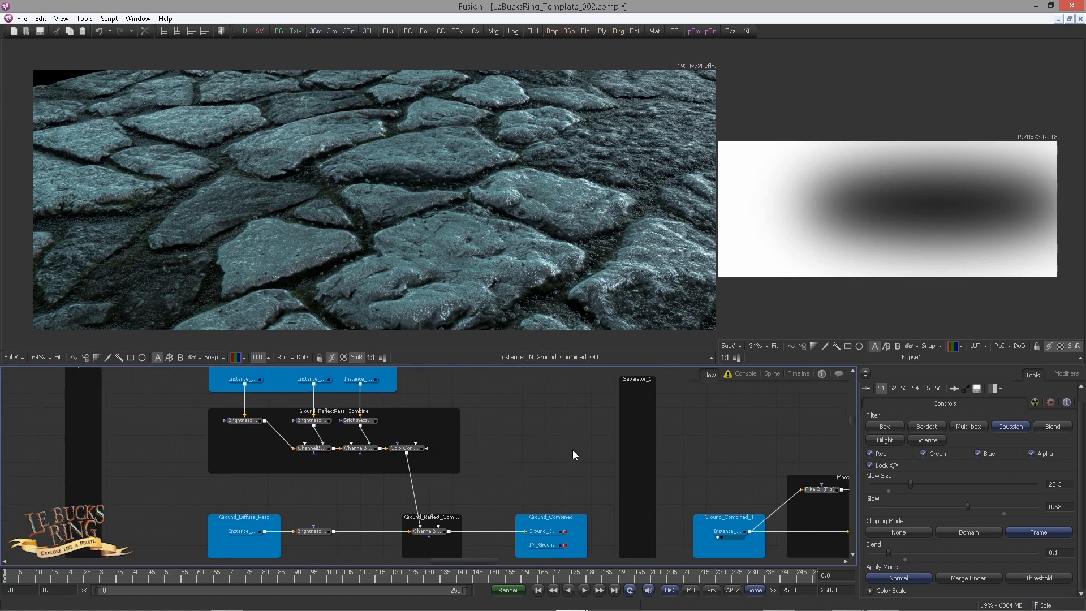
scroll(456, 475, "down", 5)
left_click_drag(242, 442, 420, 477)
scroll(470, 485, "up", 2)
left_click_drag(286, 466, 455, 553)
left_click_drag(226, 466, 289, 553)
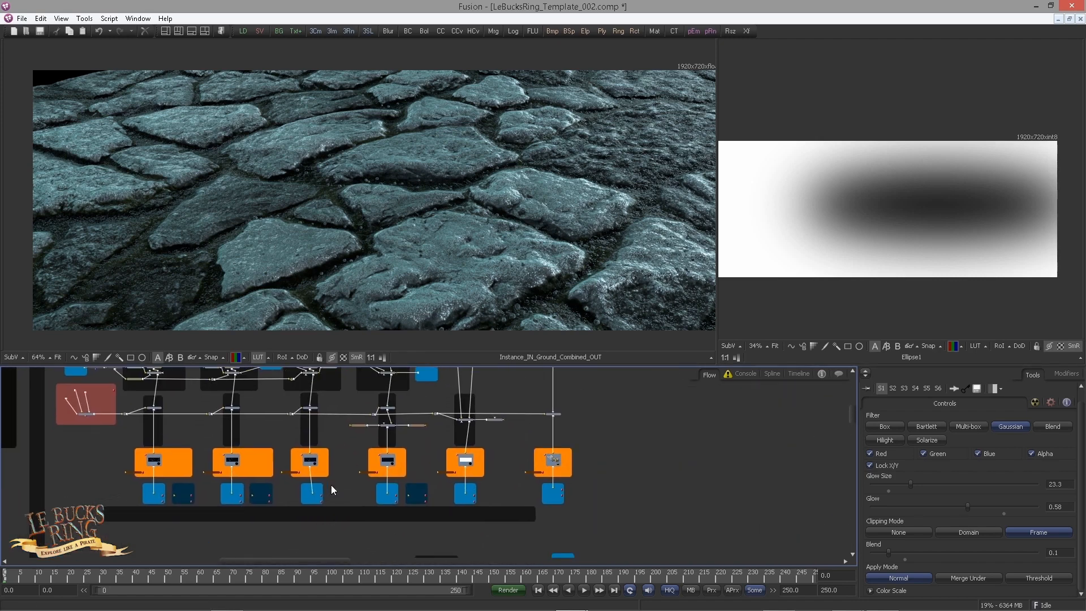
left_click_drag(331, 485, 315, 506)
scroll(389, 447, "up", 3)
left_click_drag(422, 396, 423, 435)
scroll(385, 429, "up", 2)
scroll(405, 441, "up", 1)
scroll(397, 392, "down", 2)
left_click_drag(394, 385, 429, 336)
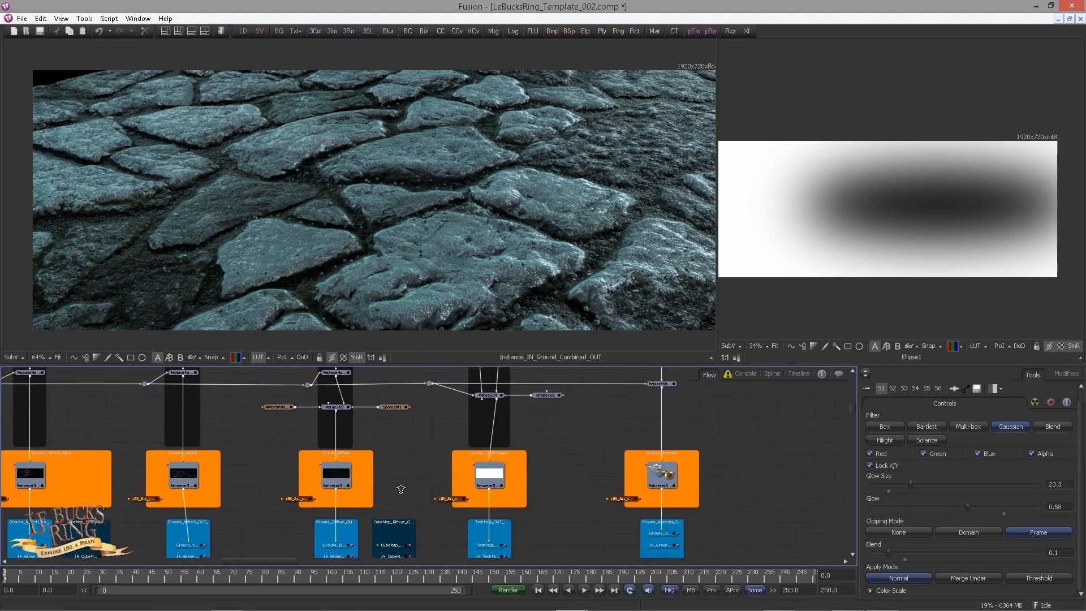
scroll(396, 487, "up", 3)
left_click_drag(409, 480, 488, 462)
key("1")
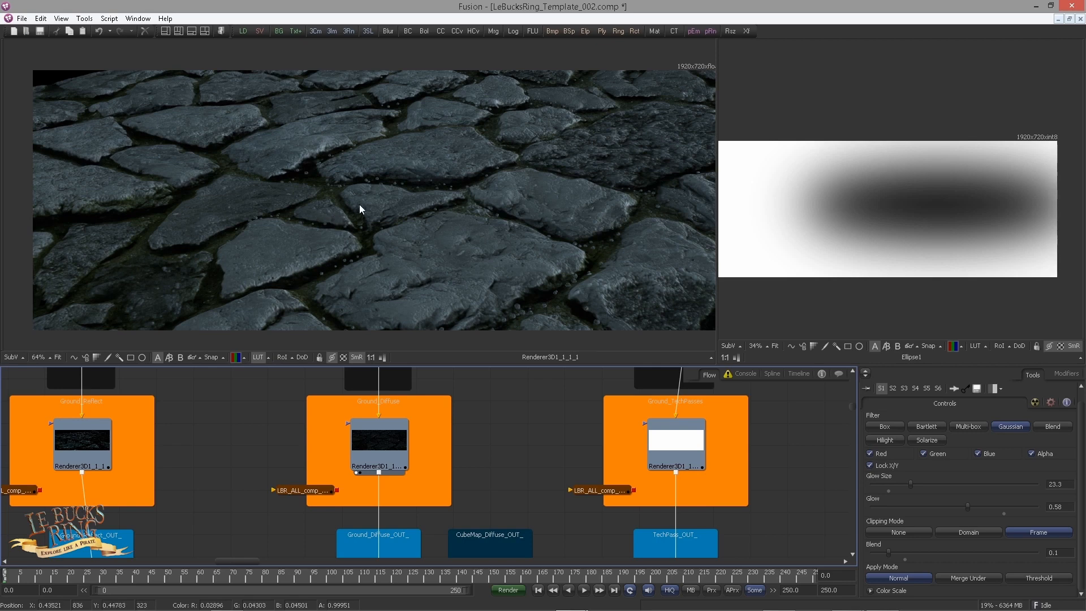
Step: Inspect the settings of the Filter1_4 noise filter in the Ground_DIFFUSE_to_NORMAL group
scroll(492, 473, "up", 5)
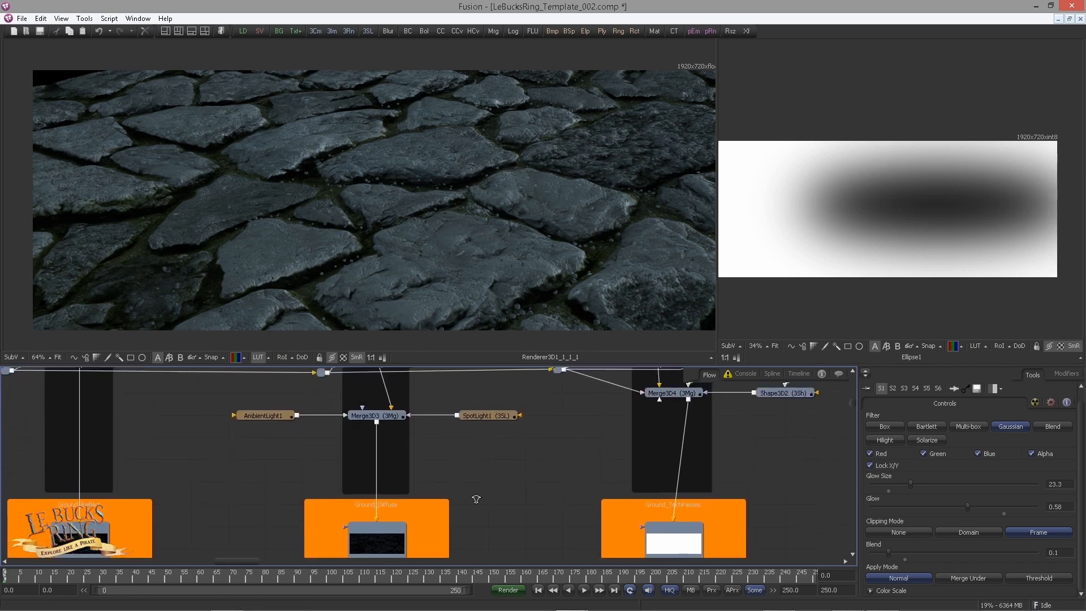
scroll(477, 499, "up", 6)
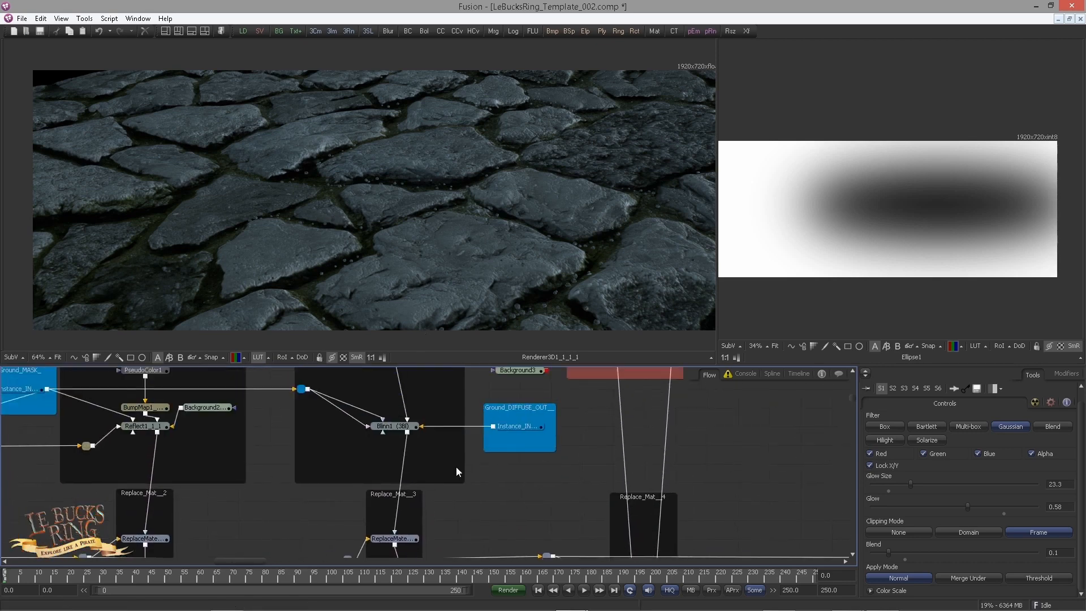
scroll(456, 467, "up", 8)
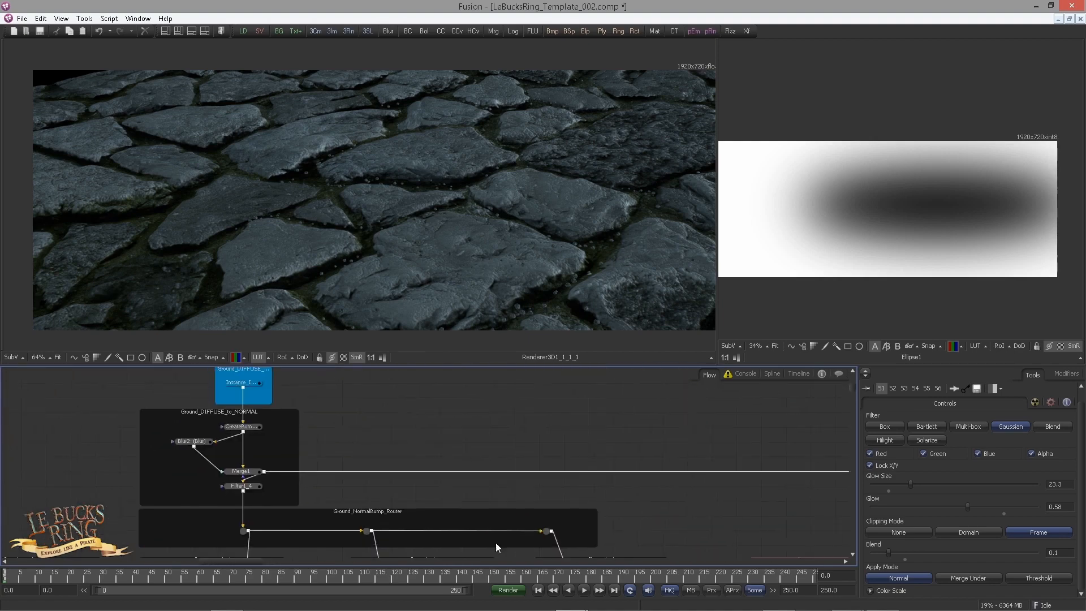
scroll(317, 440, "up", 3)
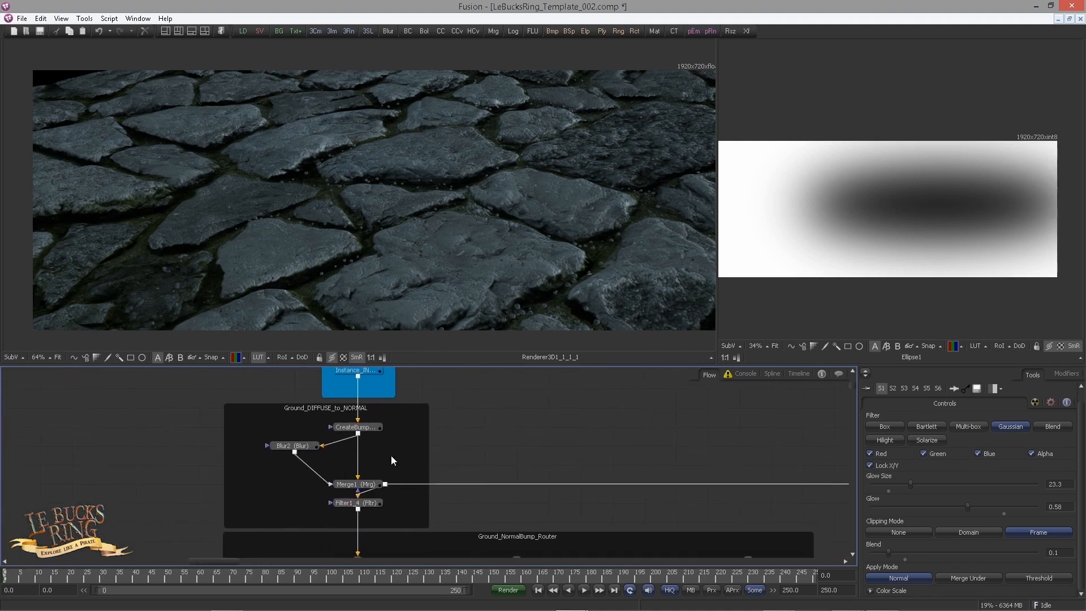
scroll(391, 456, "up", 1)
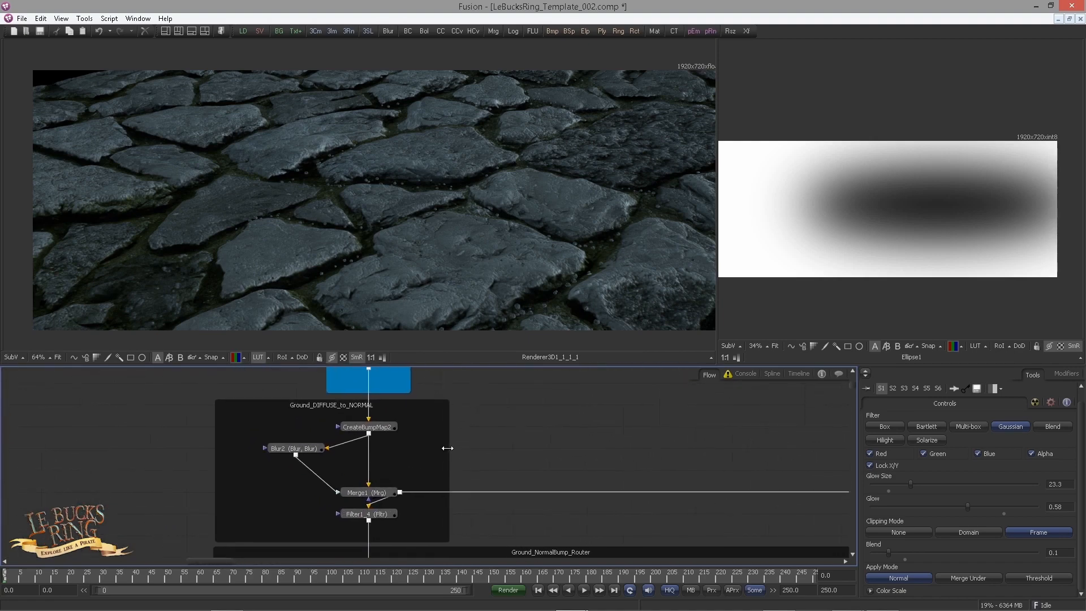
left_click(377, 514)
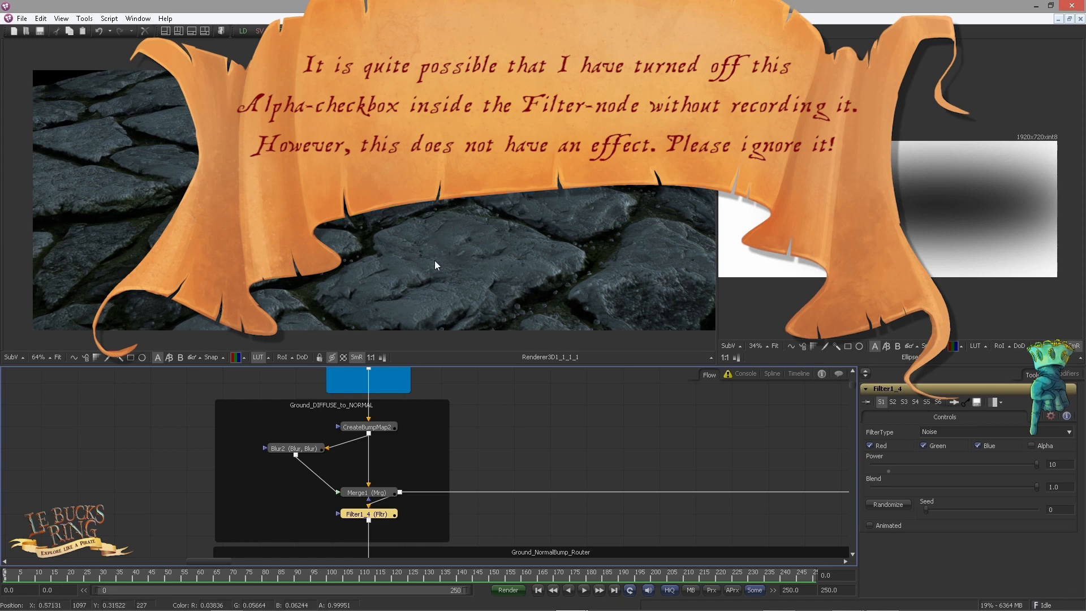
left_click(467, 456)
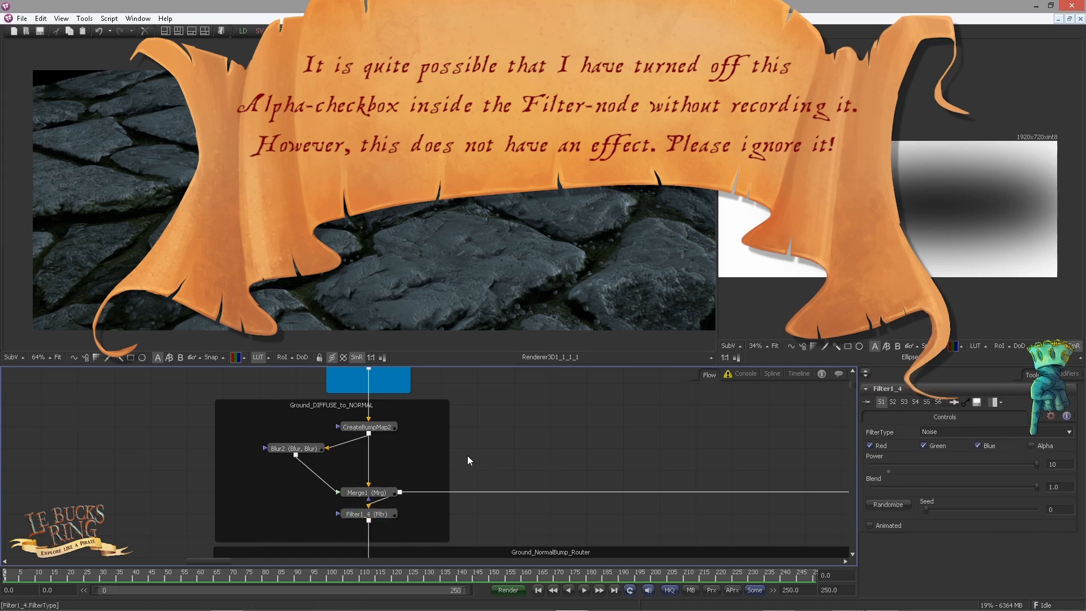
Step: Set the diffuse alpha of the Blinn1 material in Diffuse_Shader to 1.0001 and check the rendered alpha
mouse_move(591, 500)
left_mouse_down()
mouse_move(473, 426)
mouse_move(396, 428)
left_mouse_up()
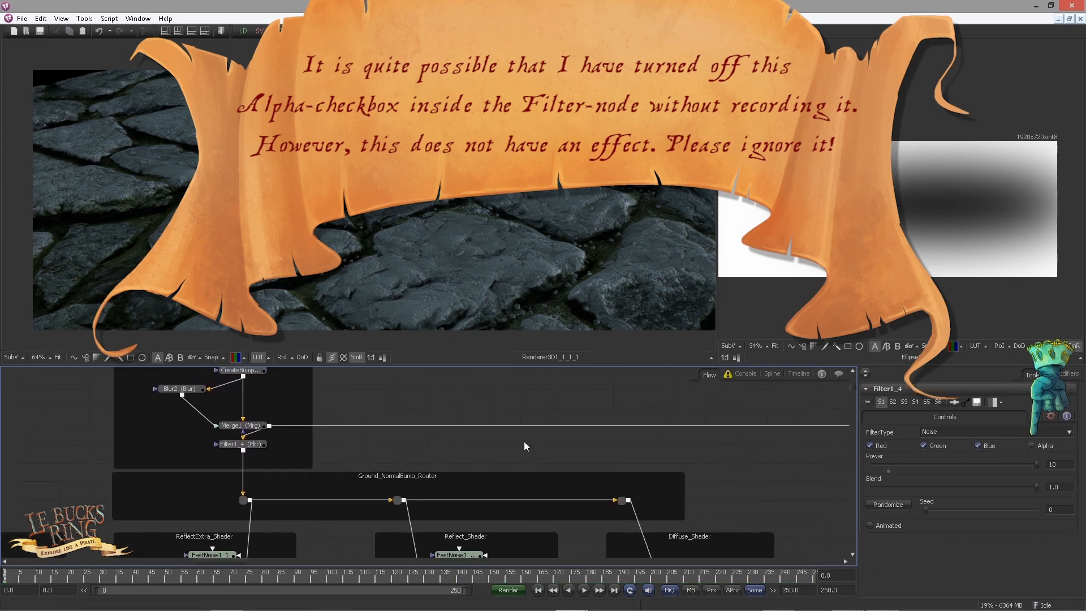
mouse_move(524, 441)
left_mouse_down()
mouse_move(509, 451)
mouse_move(467, 405)
left_mouse_up()
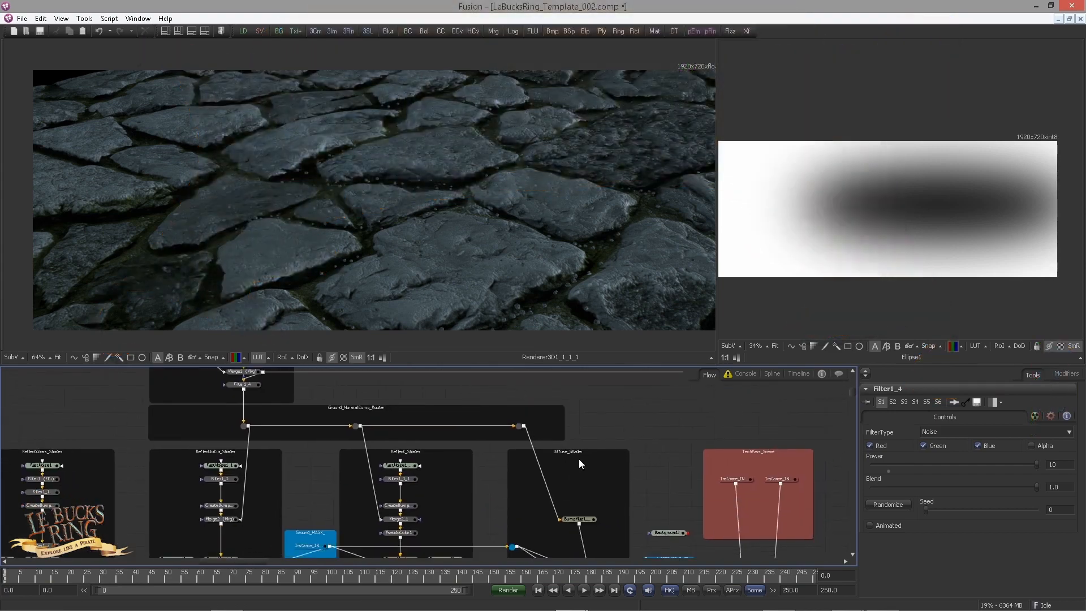
left_click_drag(603, 507, 384, 495)
left_click(423, 447)
left_click_drag(503, 479, 427, 499)
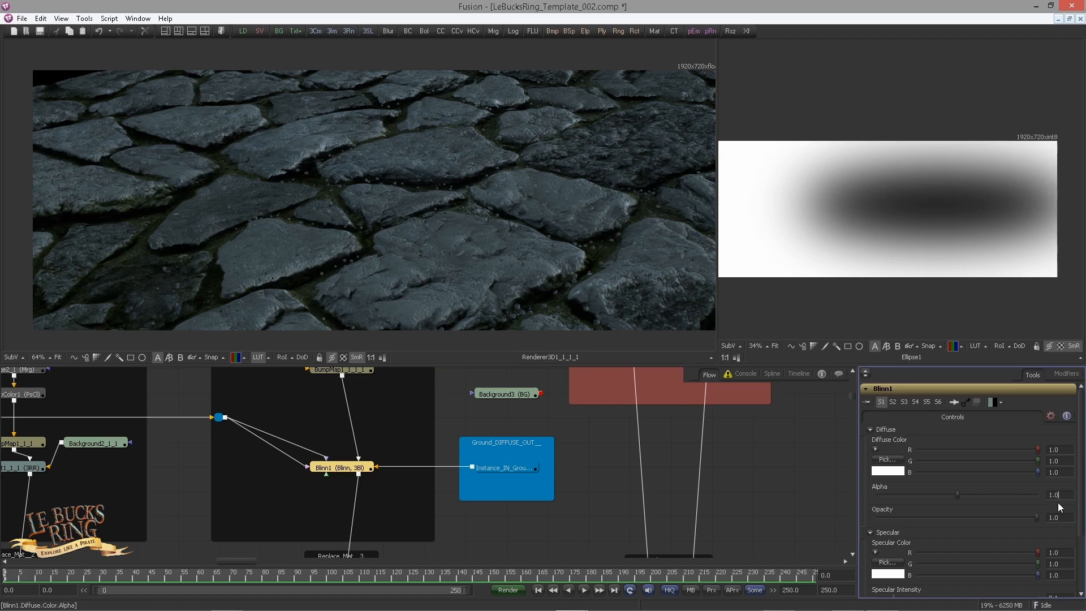
key("Tab")
scroll(382, 445, "down", 5)
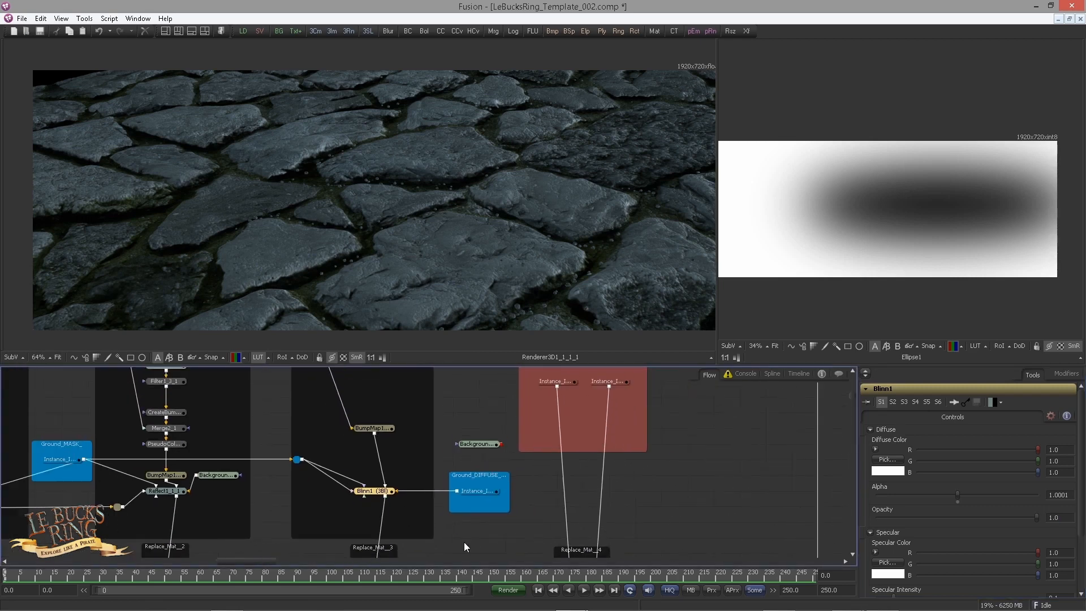
scroll(382, 446, "down", 1)
scroll(396, 441, "up", 6)
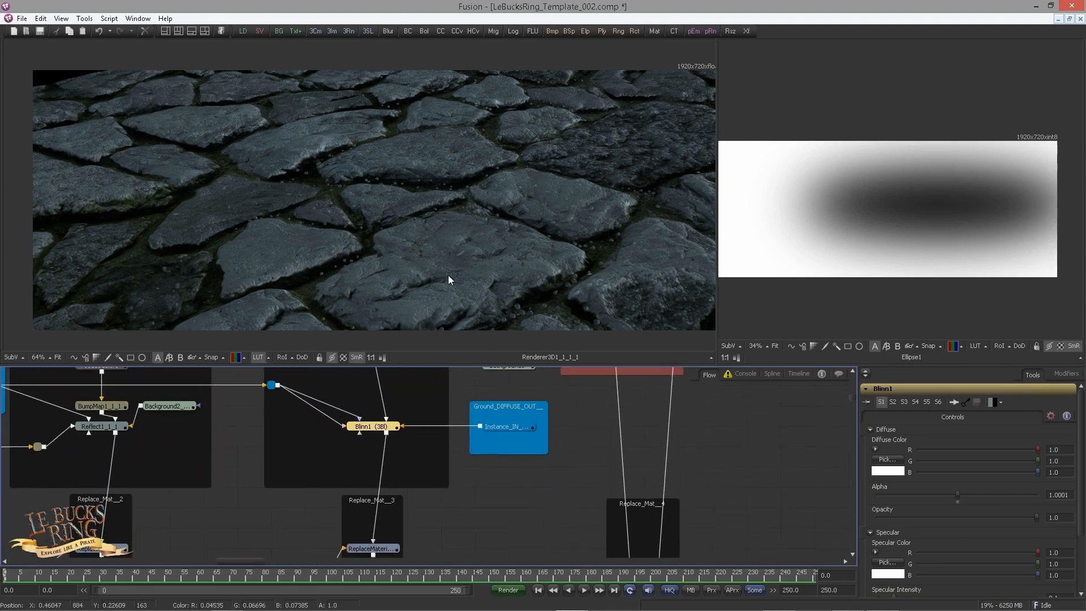
Step: View Ground_Combined_OUT further downstream and check the alpha values of the combined ground
scroll(495, 471, "down", 3)
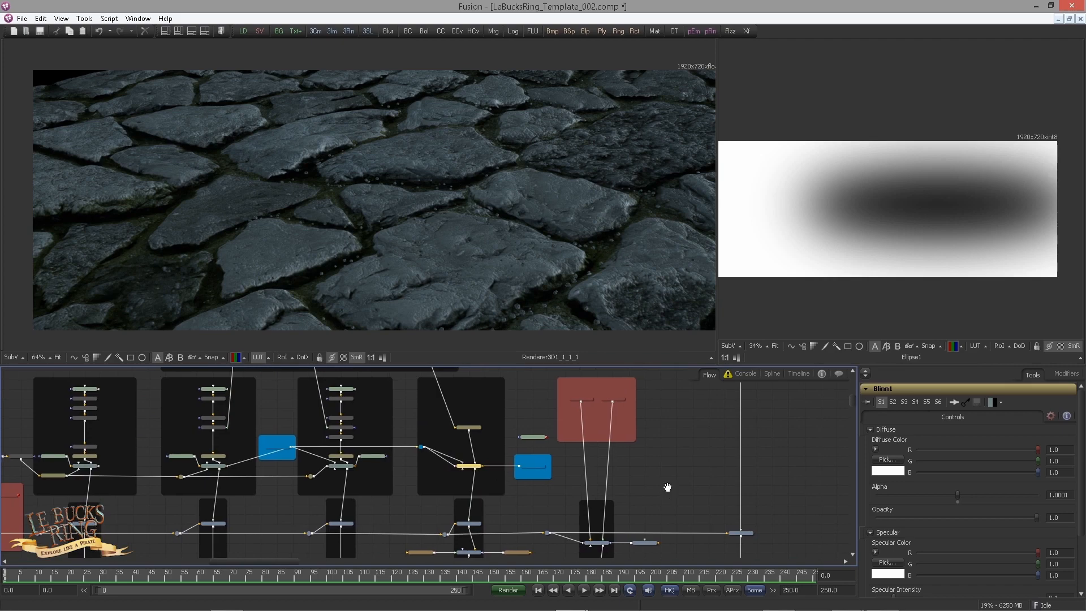
scroll(668, 451, "down", 4)
left_click_drag(667, 485, 427, 445)
left_click_drag(663, 477, 596, 476)
scroll(595, 476, "down", 2)
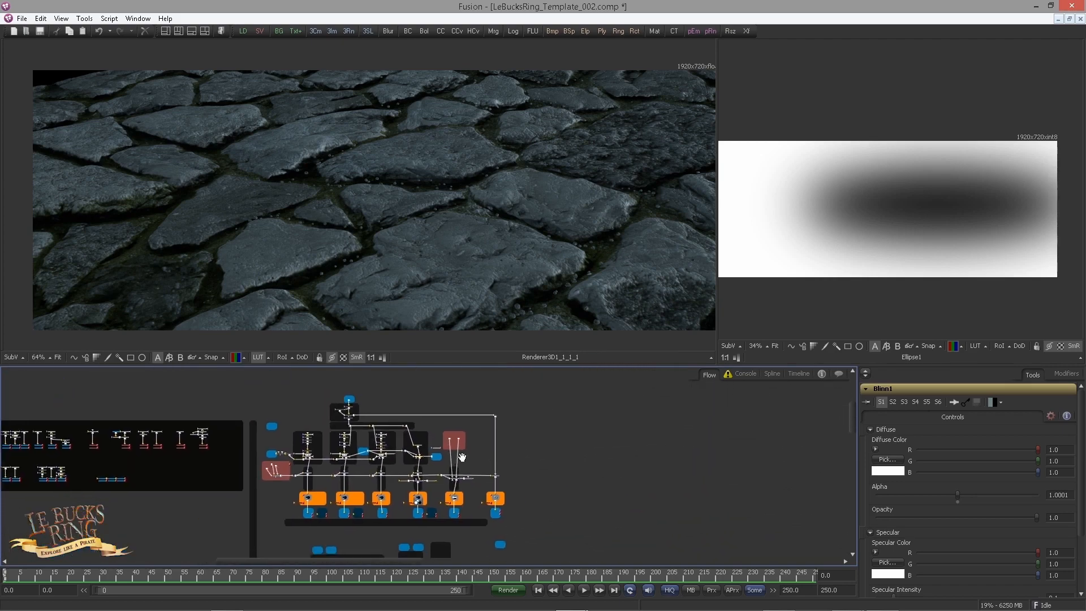
left_click_drag(461, 456, 254, 432)
left_click_drag(634, 477, 253, 390)
scroll(414, 426, "up", 3)
left_click_drag(414, 425, 495, 453)
scroll(494, 453, "up", 3)
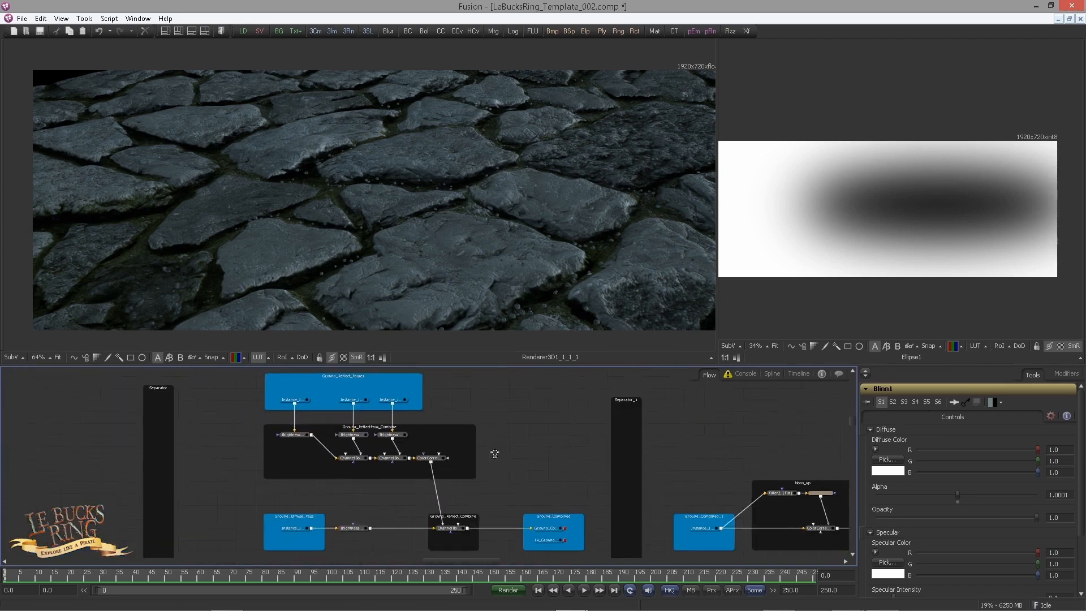
scroll(532, 471, "up", 3)
left_click_drag(577, 483, 369, 402)
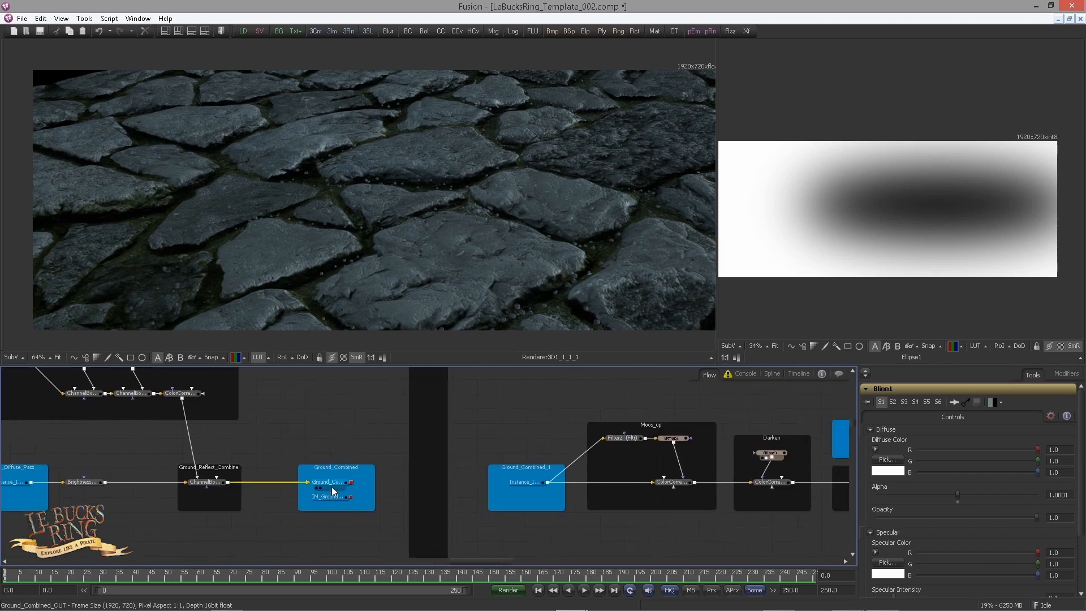
left_click_drag(332, 485, 331, 212)
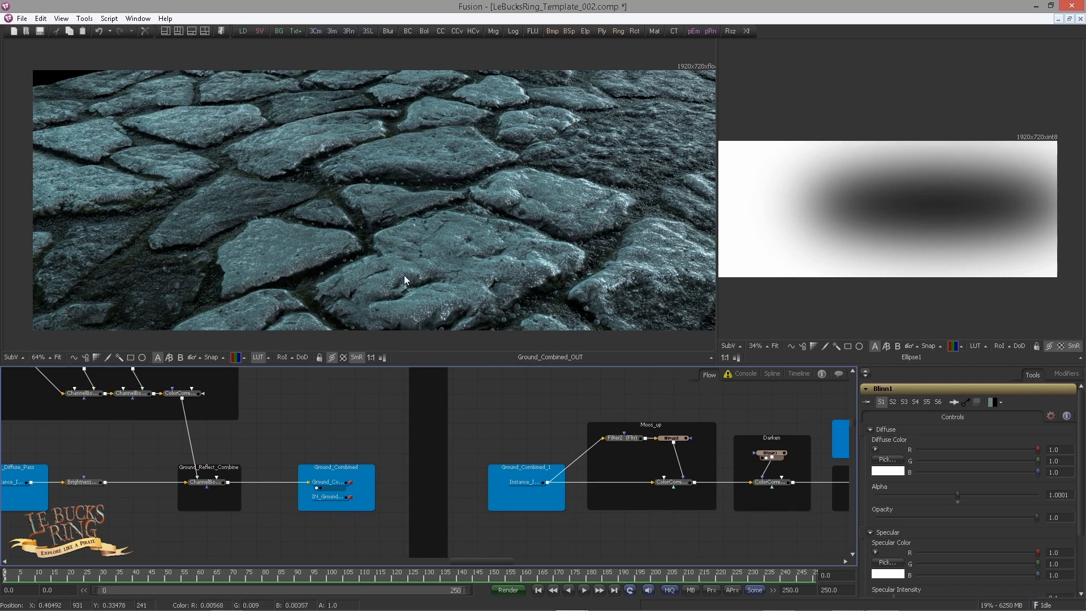
Step: View ColorCorrector4 and Glow1 in turn and compare their alpha values on the stones
scroll(297, 404, "down", 3)
scroll(301, 391, "up", 3)
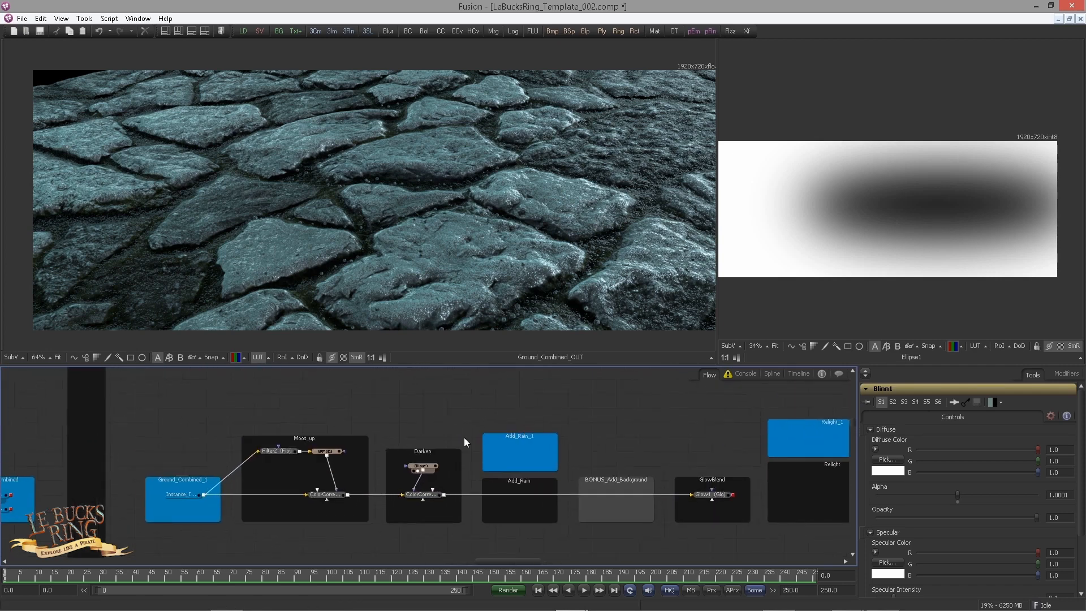
left_click_drag(464, 436, 320, 412)
left_click(268, 463)
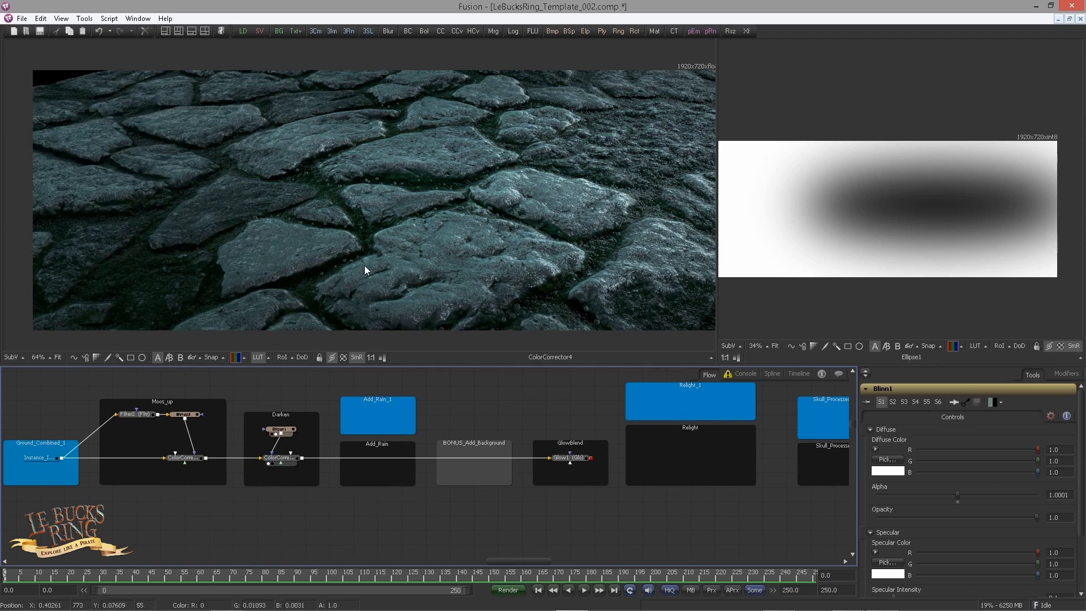
left_click_drag(484, 463, 286, 475)
scroll(338, 476, "up", 3)
left_click(378, 470)
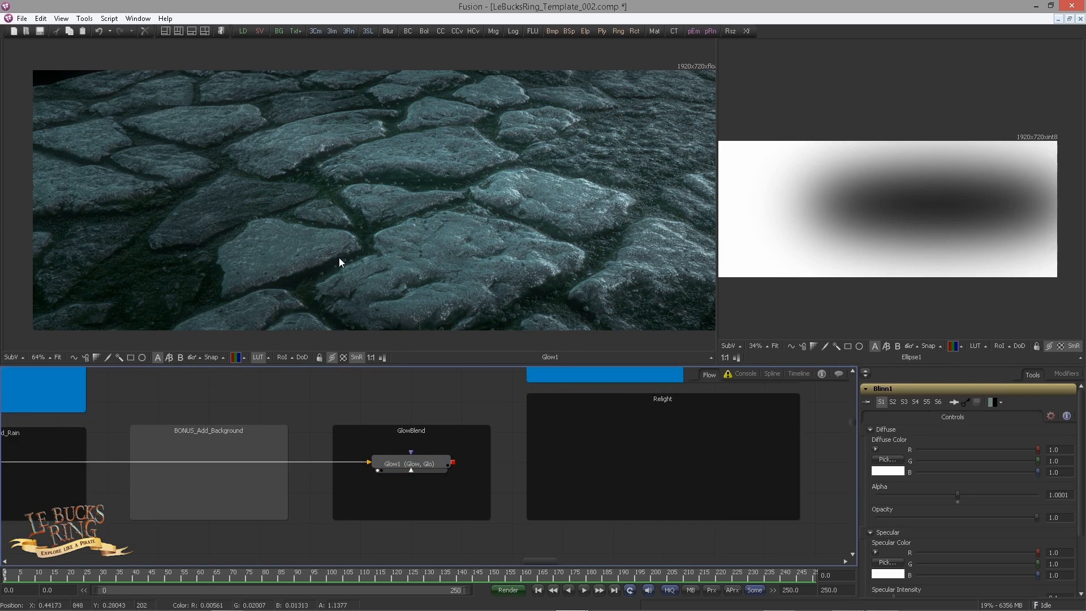
Step: Exclude the alpha channel from Glow1 and check the resulting alpha in the viewer
left_click(414, 463)
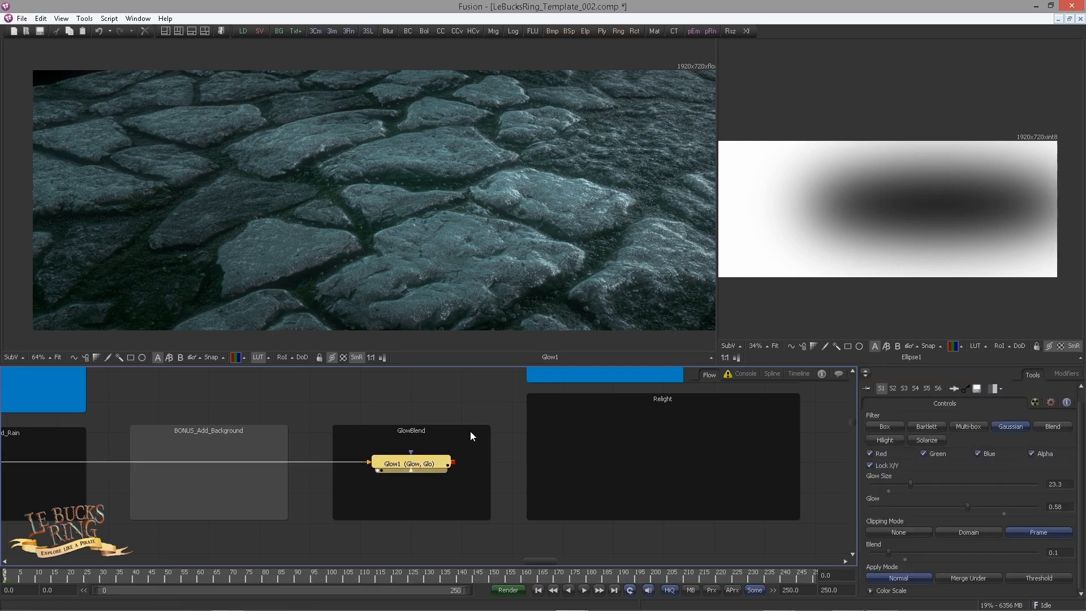
left_click(1030, 453)
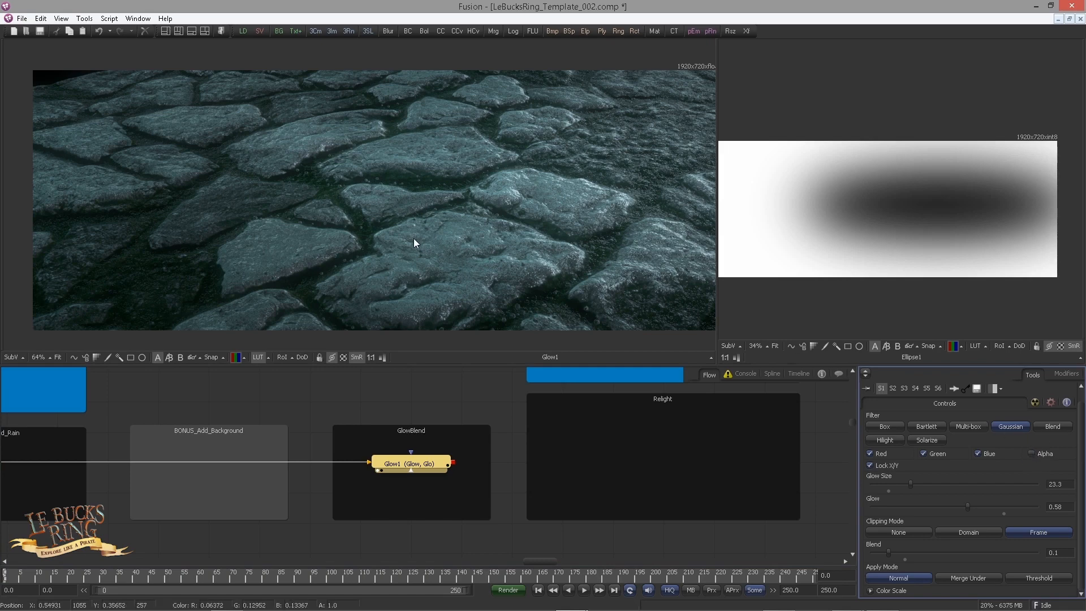
left_click_drag(383, 214, 360, 209)
Step: Survey the remaining underlays downstream of GlowBlend, from Relight through Shadow to ALL_combined_OUT
left_click_drag(534, 439, 342, 472)
left_click_drag(505, 458, 441, 465)
scroll(394, 463, "down", 1)
left_click_drag(395, 463, 375, 463)
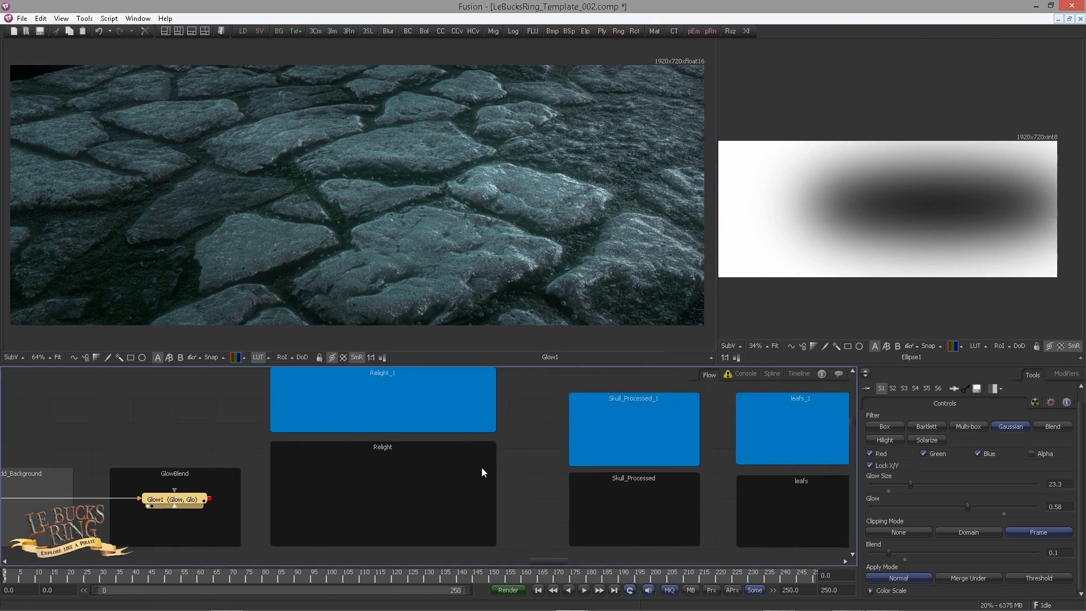
left_click_drag(469, 471, 392, 434)
scroll(391, 472, "down", 1)
scroll(485, 485, "down", 1)
left_click_drag(485, 485, 282, 484)
scroll(282, 485, "down", 1)
left_click_drag(449, 481, 347, 526)
scroll(359, 511, "down", 1)
left_click_drag(543, 511, 302, 494)
mouse_move(489, 500)
left_mouse_down()
mouse_move(333, 494)
mouse_move(348, 475)
mouse_move(325, 482)
left_mouse_up()
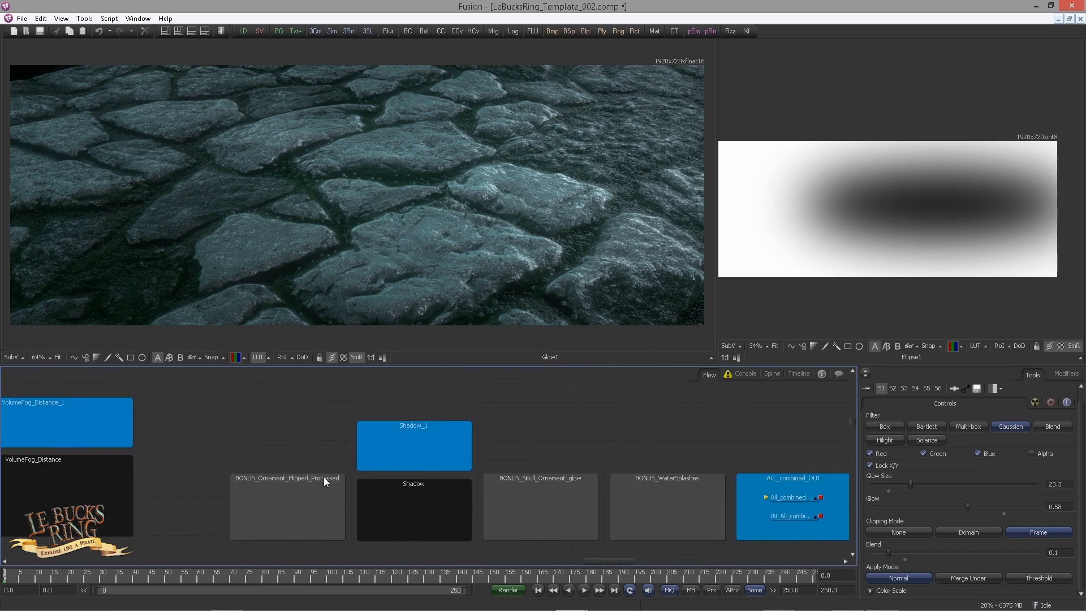
Step: Look over the fog, shadow and bonus underlays between VolumeFog_Distance and ALL_combined_OUT
left_click_drag(433, 465, 170, 458)
left_click_drag(444, 444, 381, 446)
scroll(362, 445, "down", 3)
left_click_drag(283, 444, 480, 429)
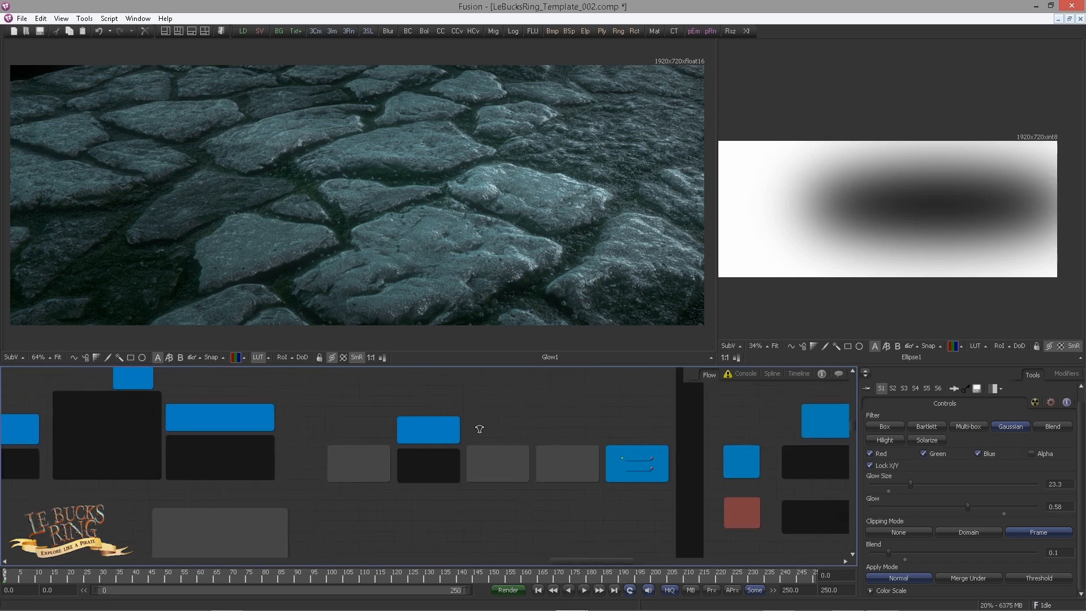
scroll(480, 429, "up", 1)
left_click_drag(197, 406, 407, 426)
left_click_drag(320, 454, 400, 456)
scroll(396, 456, "down", 3)
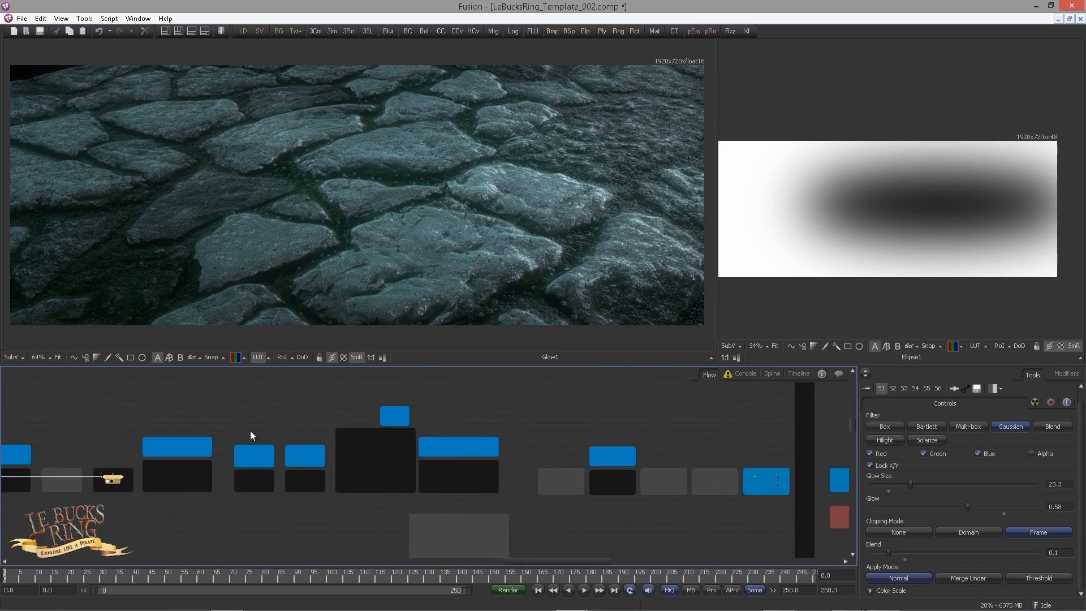
Step: Copy IN_All_combined_OUT from the ALL_combined_OUT underlay and paste it as an instance in the Ground_Combined_1_1 underlay
left_click_drag(124, 477, 763, 478)
left_click_drag(693, 437, 223, 412)
scroll(267, 417, "up", 2)
left_click_drag(354, 456, 321, 440)
scroll(321, 439, "up", 1)
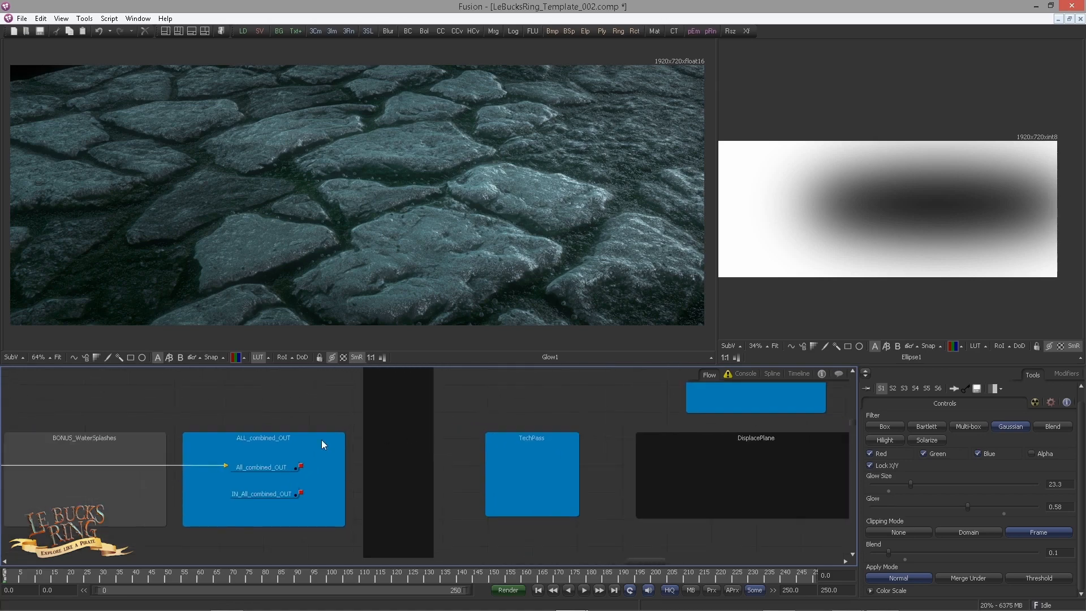
left_click(264, 495)
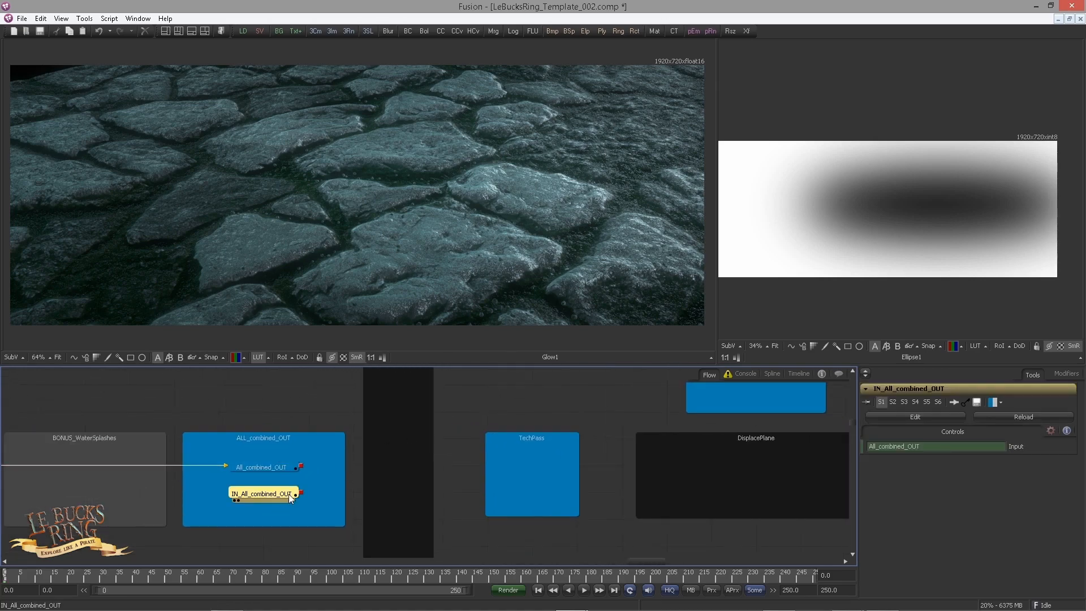
left_click_drag(470, 469, 351, 480)
left_click_drag(448, 452, 322, 504)
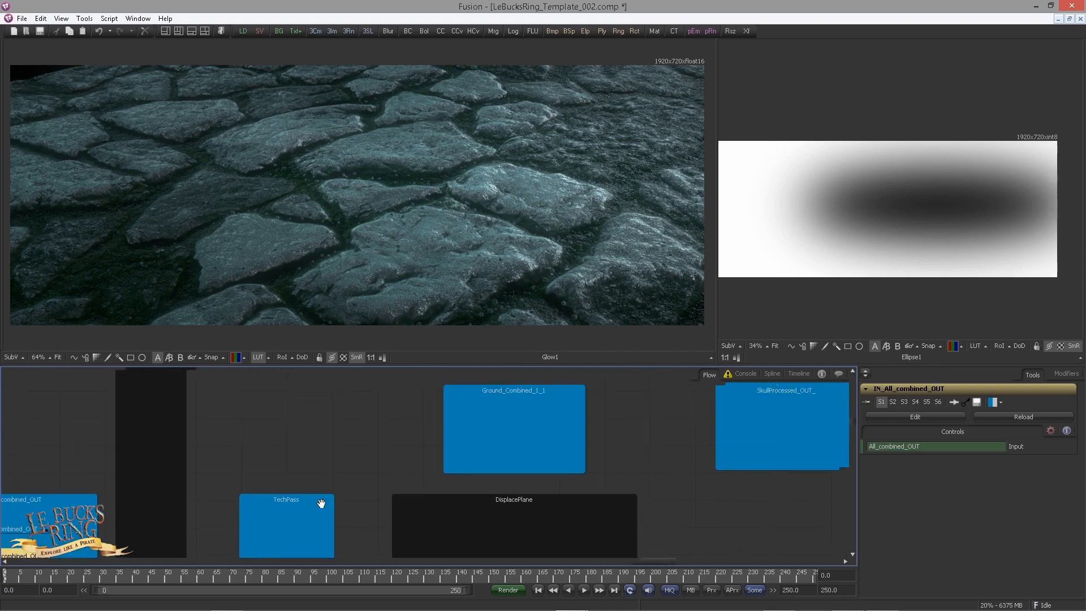
scroll(322, 503, "down", 2)
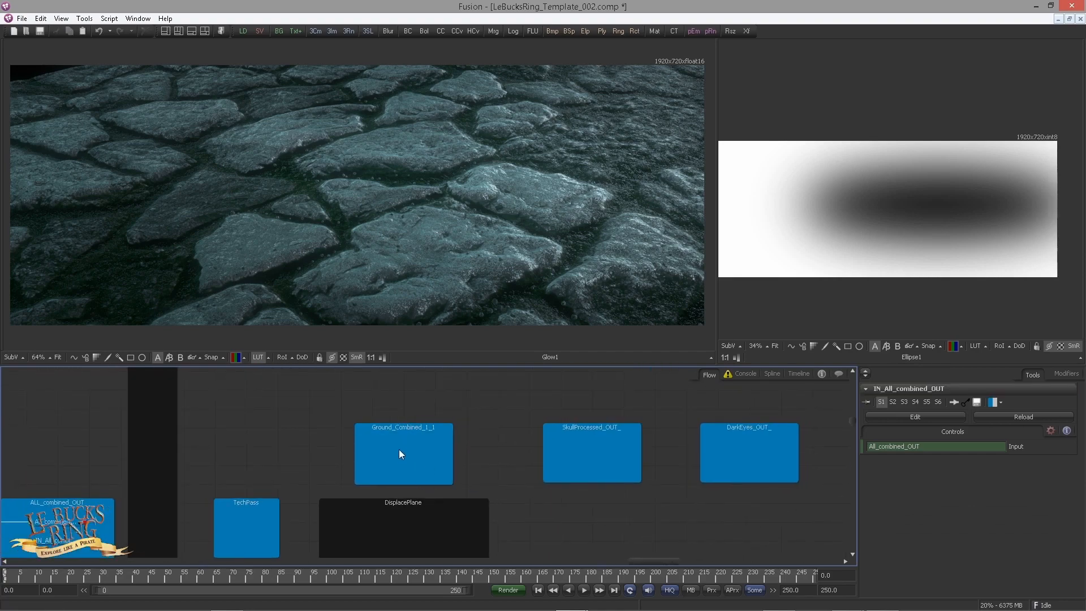
key("ctrl+shift+v")
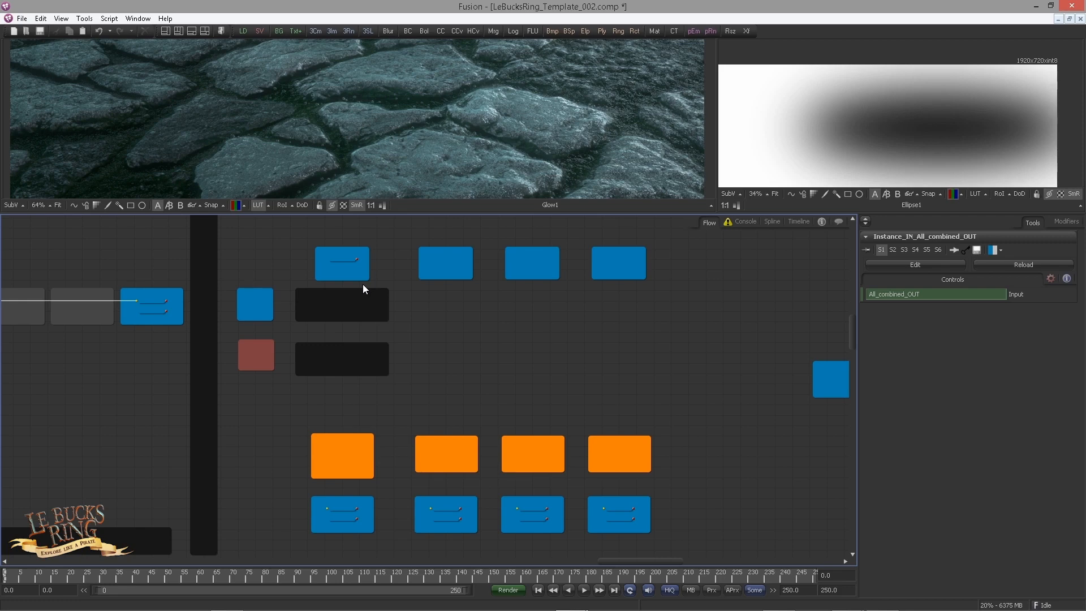
Step: Review the Camera_ and AddDOF_Camera underlays and copy the Camera3D1 node from the Loaders area
scroll(300, 416, "up", 4)
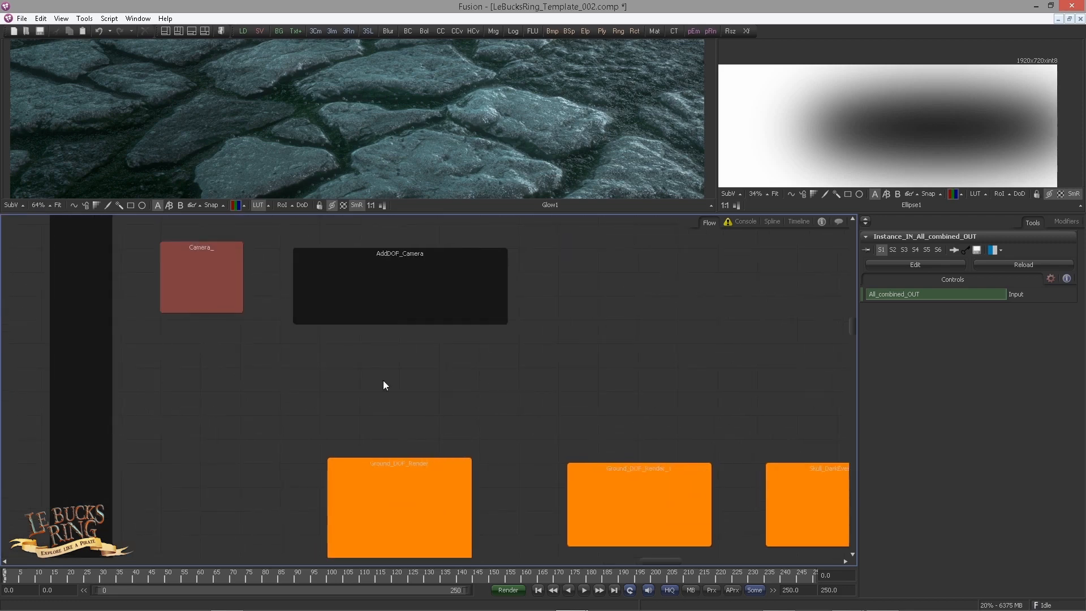
left_click_drag(355, 258, 414, 467)
scroll(372, 403, "up", 1)
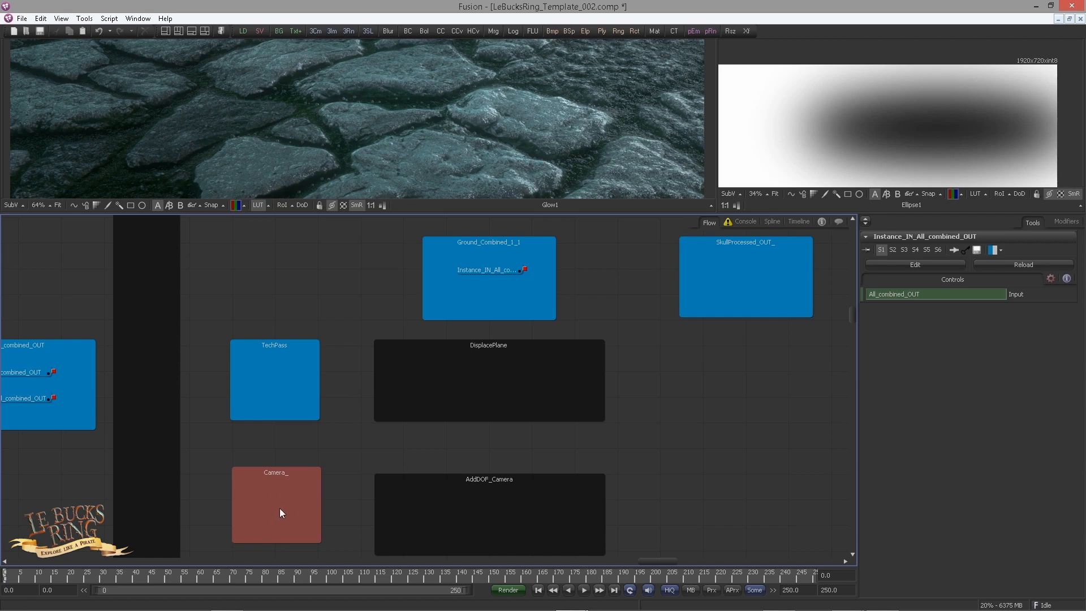
scroll(363, 416, "down", 5)
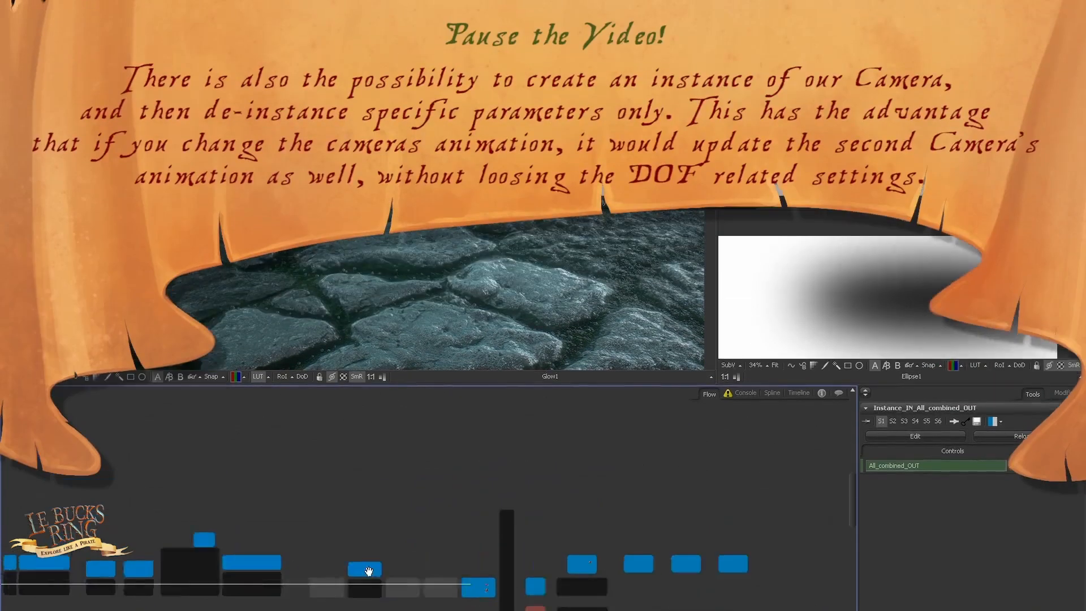
left_click_drag(242, 517, 609, 538)
scroll(608, 538, "down", 5)
left_click_drag(172, 516, 582, 494)
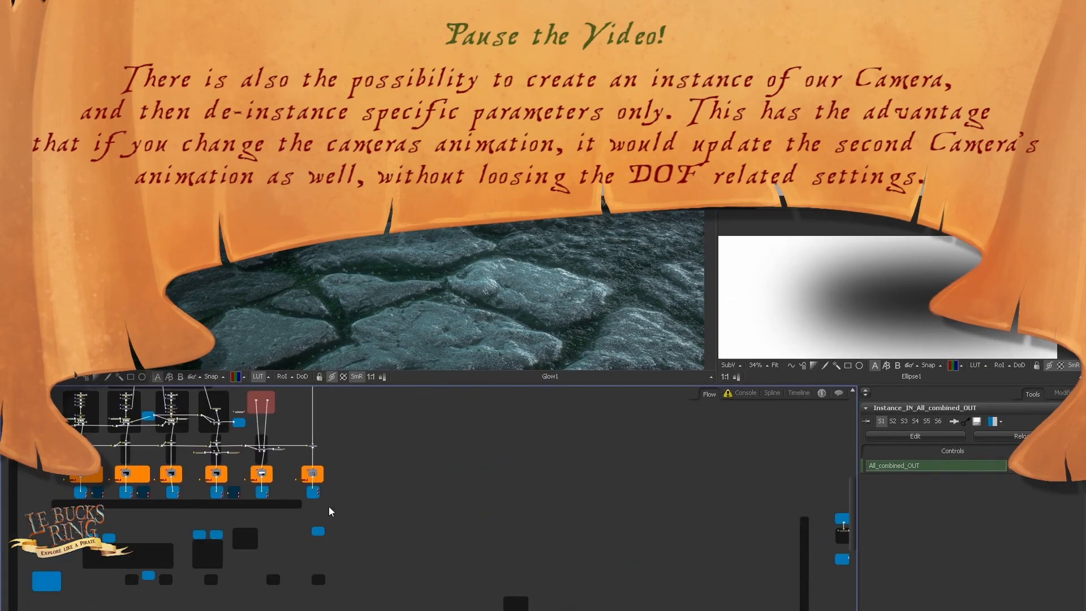
left_click_drag(306, 566, 570, 610)
left_click_drag(150, 528, 441, 513)
scroll(393, 554, "up", 10)
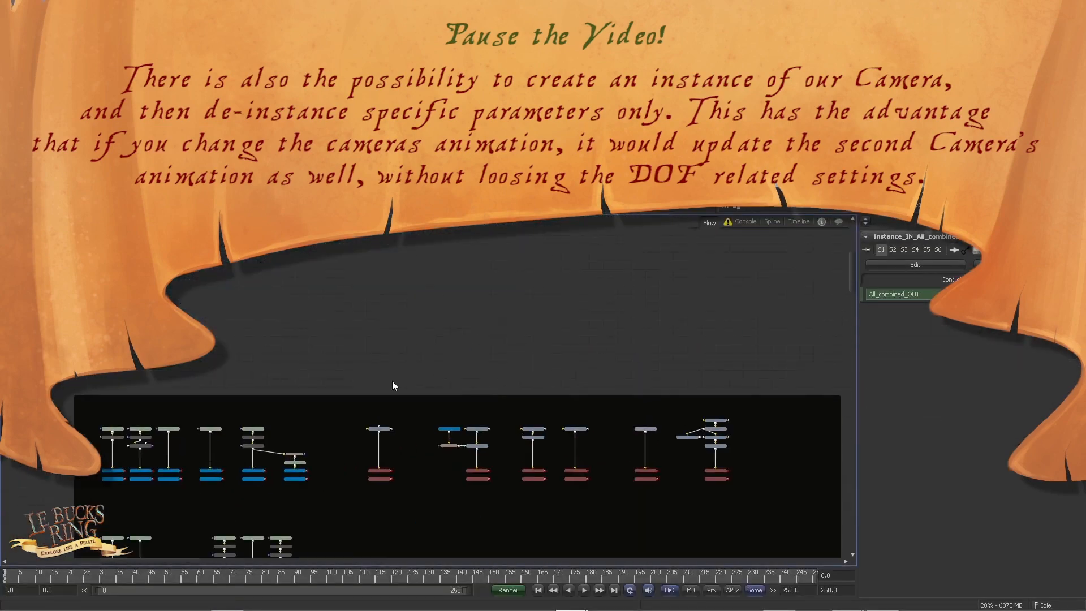
left_click_drag(392, 554, 438, 448)
scroll(424, 272, "up", 2)
left_click_drag(305, 307, 323, 326)
scroll(323, 326, "up", 4)
left_click_drag(421, 357, 514, 332)
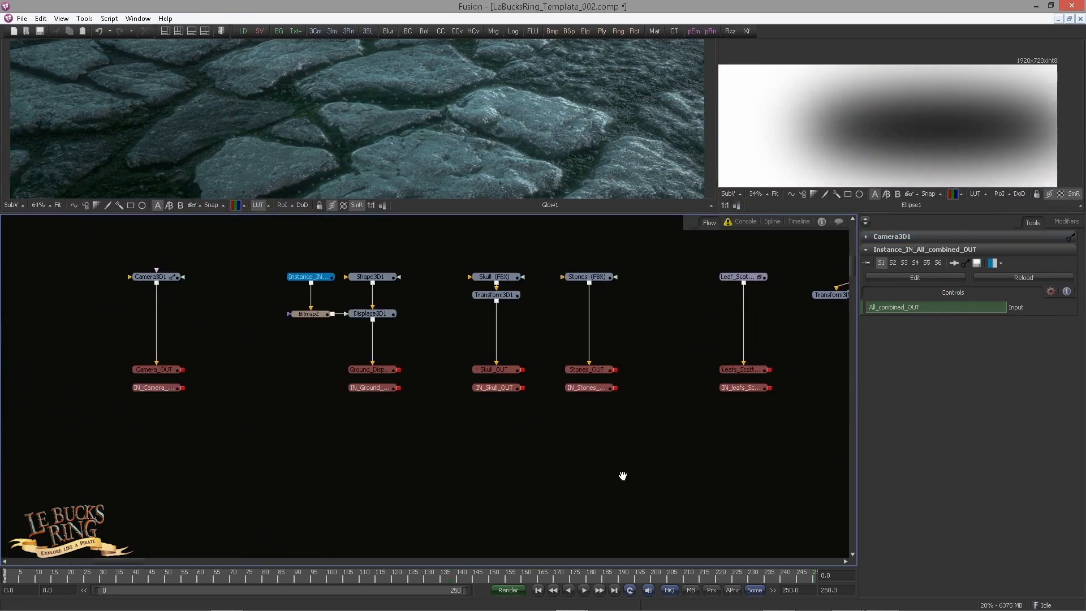
Step: Paste the copied Camera3D1 node beside the TechPass_OUT_ underlay below the ground render nodes
left_click_drag(623, 475, 591, 459)
left_click_drag(535, 491, 343, 436)
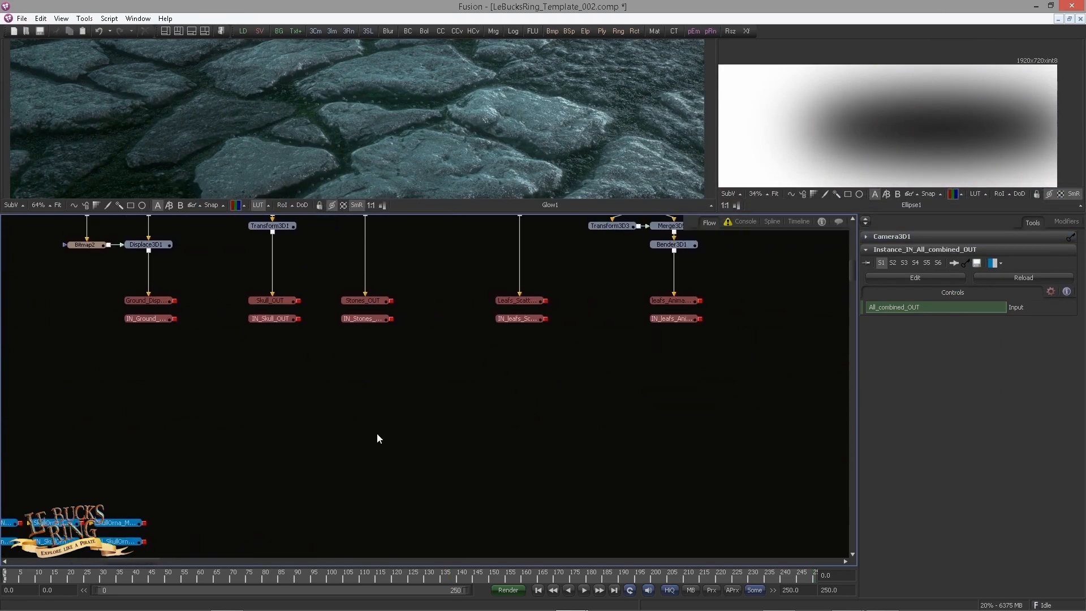
left_click_drag(596, 398, 504, 398)
scroll(509, 393, "down", 3)
left_click_drag(407, 393, 111, 363)
left_click_drag(543, 491, 174, 350)
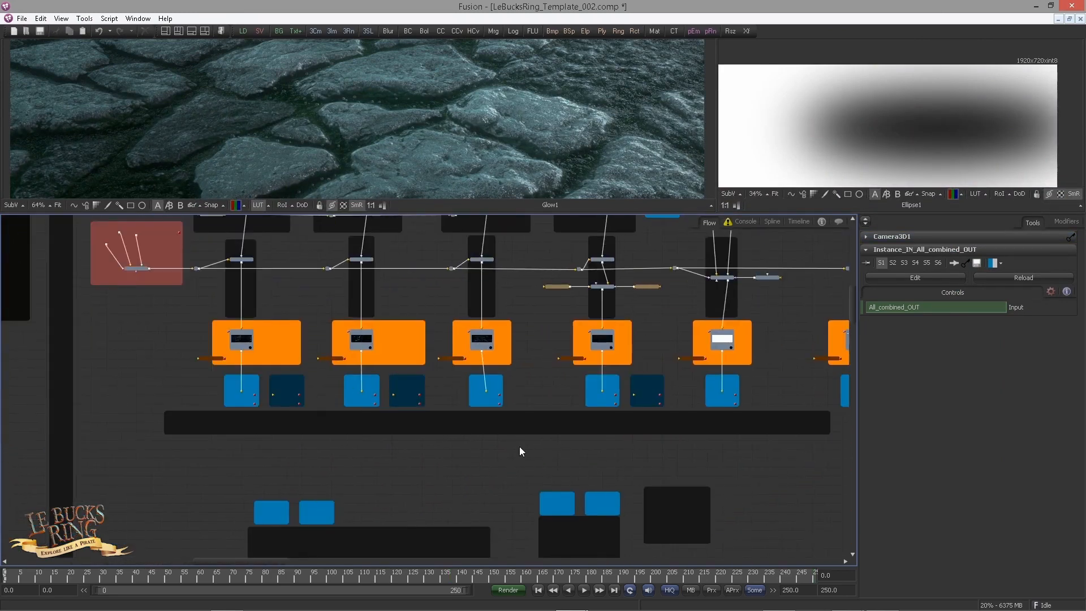
left_click_drag(642, 435, 317, 444)
scroll(323, 442, "up", 3)
scroll(475, 424, "up", 2)
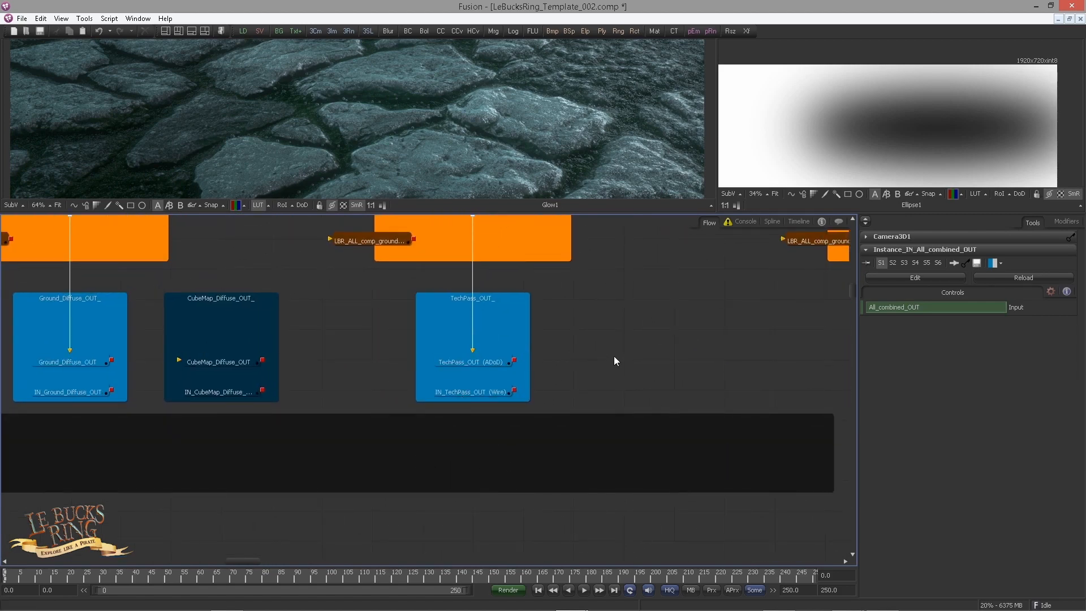
key("ctrl+v")
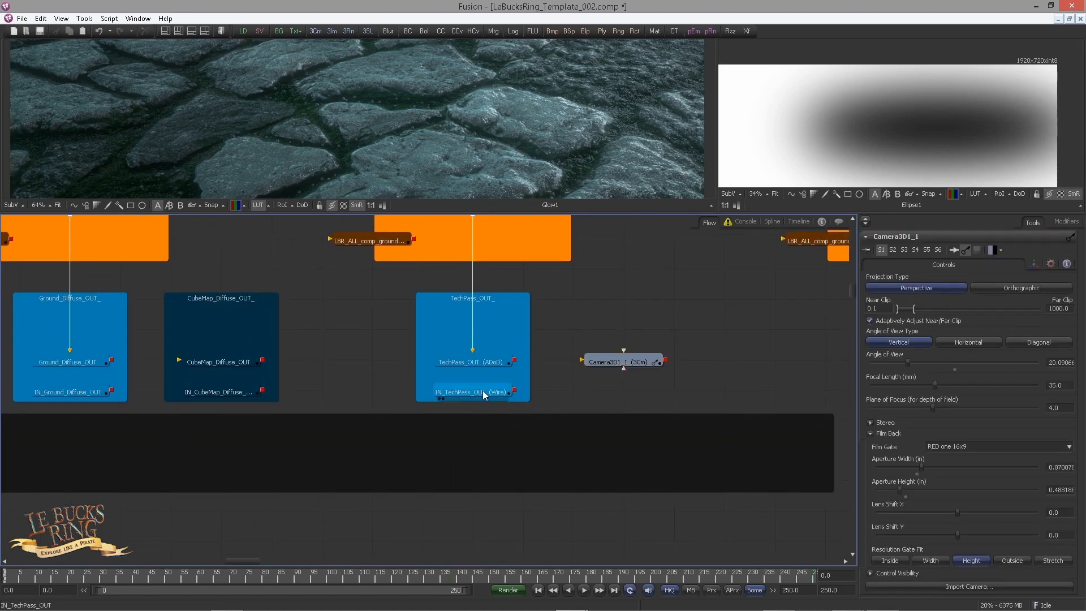
Step: Paste an instance of IN_TechPass_OUT just below the copied camera and check its wireless input
left_click(482, 391)
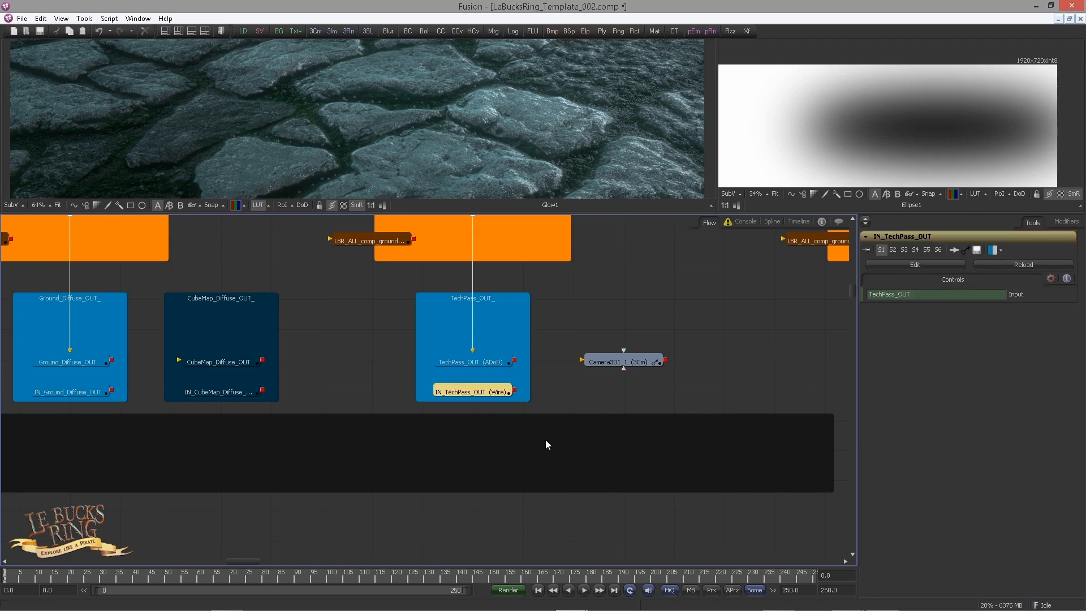
left_click(572, 440)
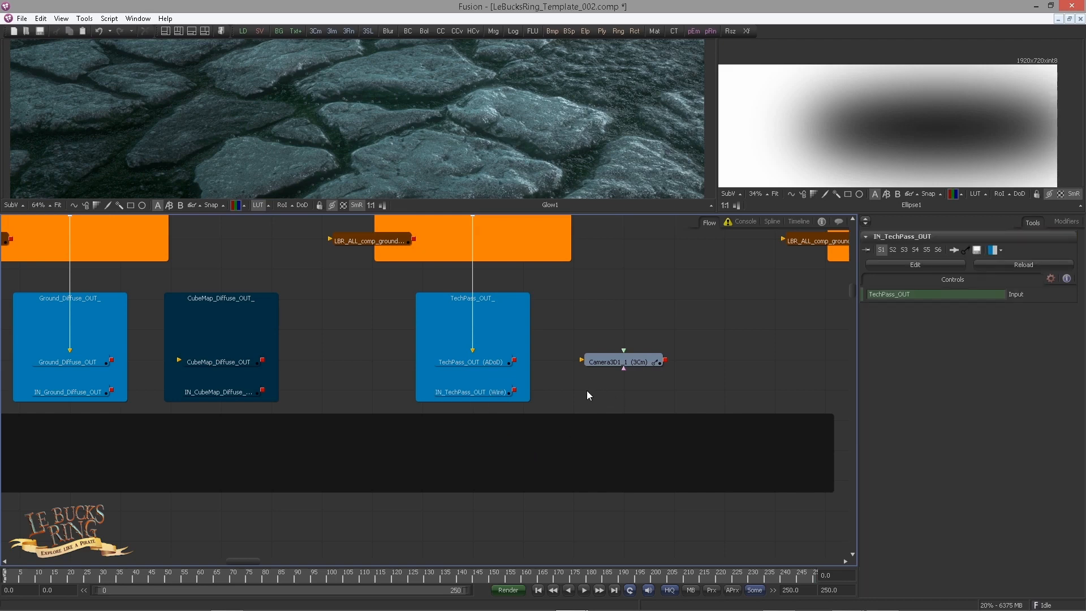
key("ctrl+shift+v")
left_click_drag(582, 392, 634, 393)
left_click(685, 321)
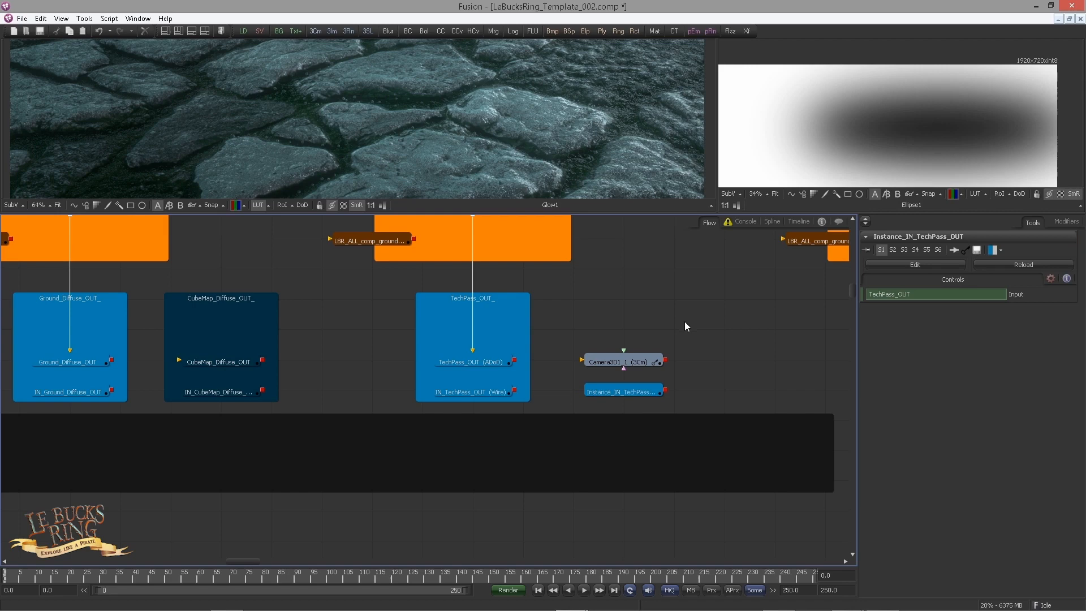
left_click(621, 395)
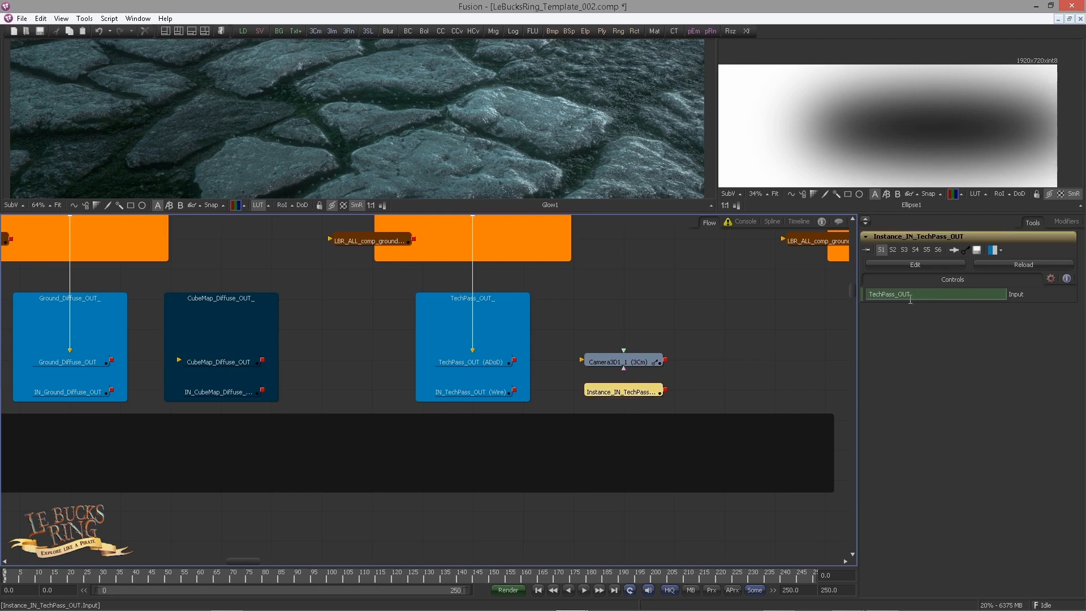
Step: Select the copied camera and the TechPass instance together and move both to the empty area beyond the render underlays
left_click_drag(714, 316, 613, 395)
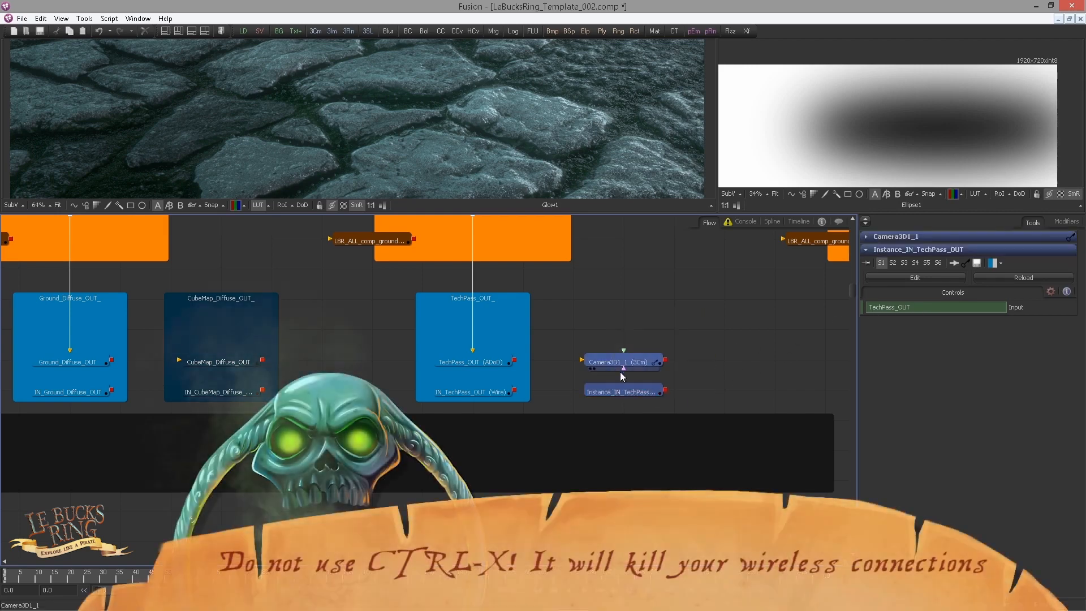
left_click_drag(713, 319, 617, 396)
scroll(701, 409, "down", 9)
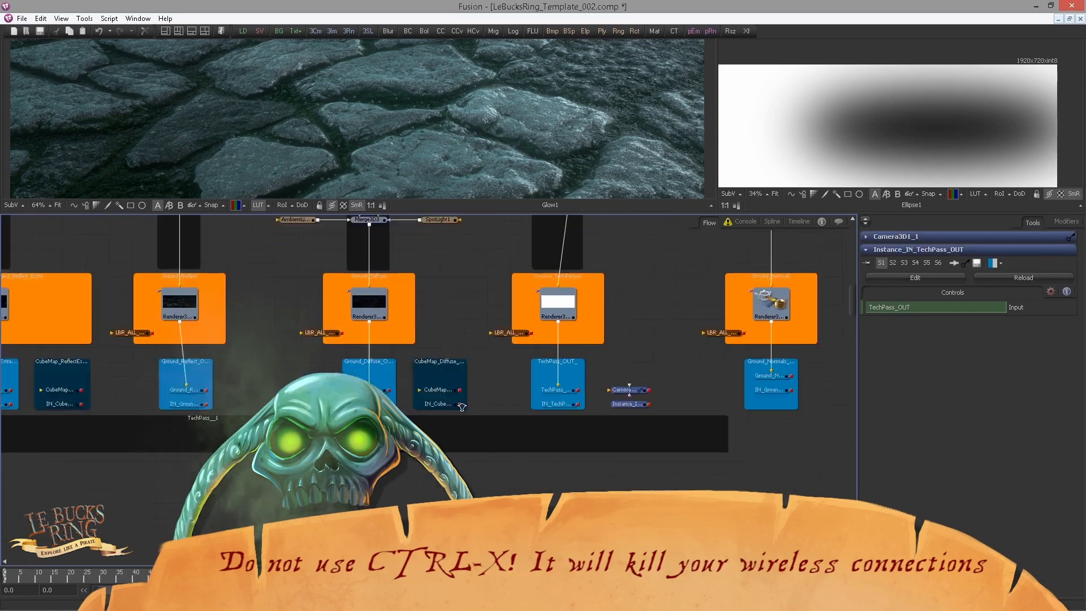
scroll(305, 416, "up", 2)
left_click_drag(381, 391, 751, 358)
left_click_drag(695, 375, 368, 505)
scroll(359, 471, "down", 2)
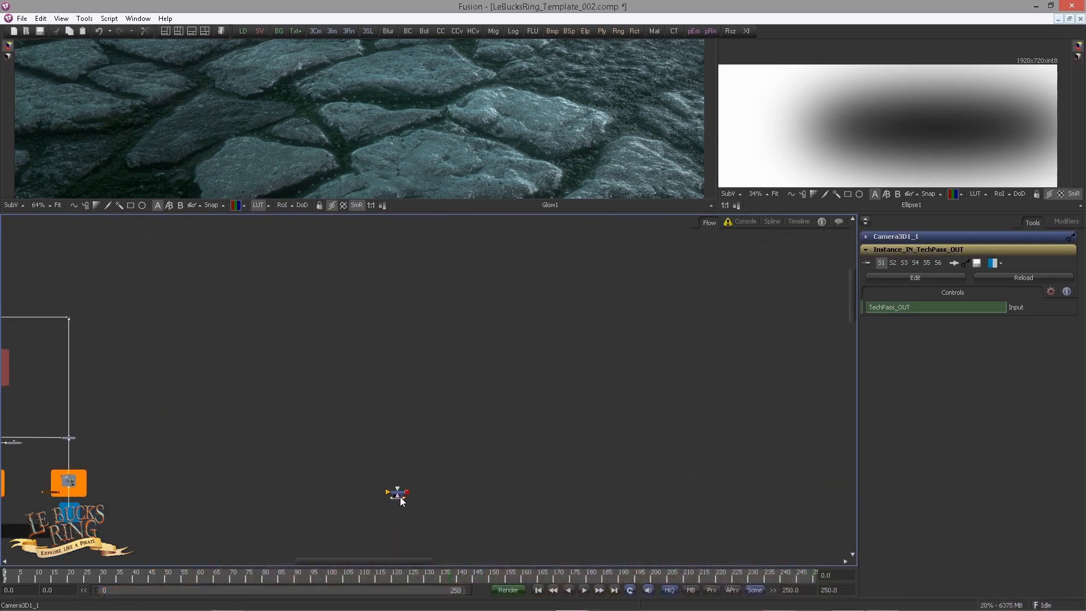
Step: Group the copied camera with the TechPass instance and show the group as a tile picture
left_click(378, 482)
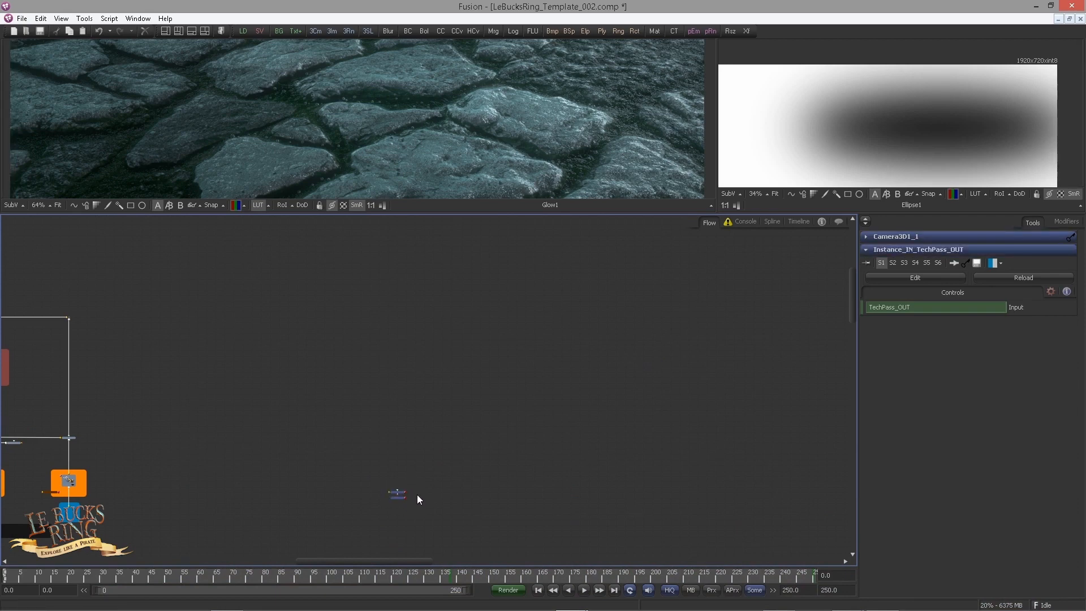
key("ctrl+g")
left_click_drag(418, 500, 591, 381)
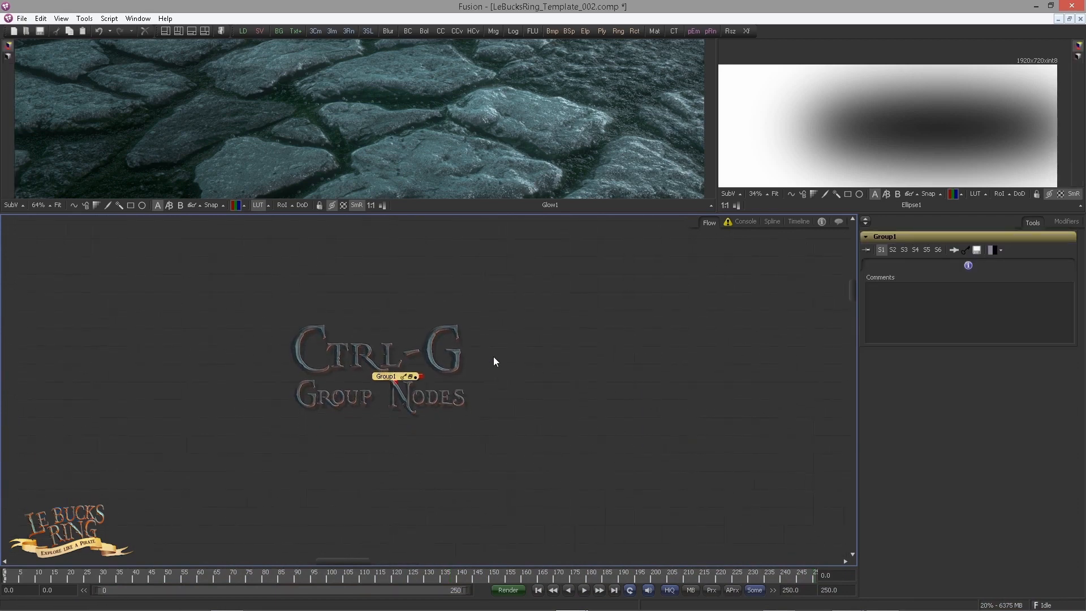
right_click(393, 376)
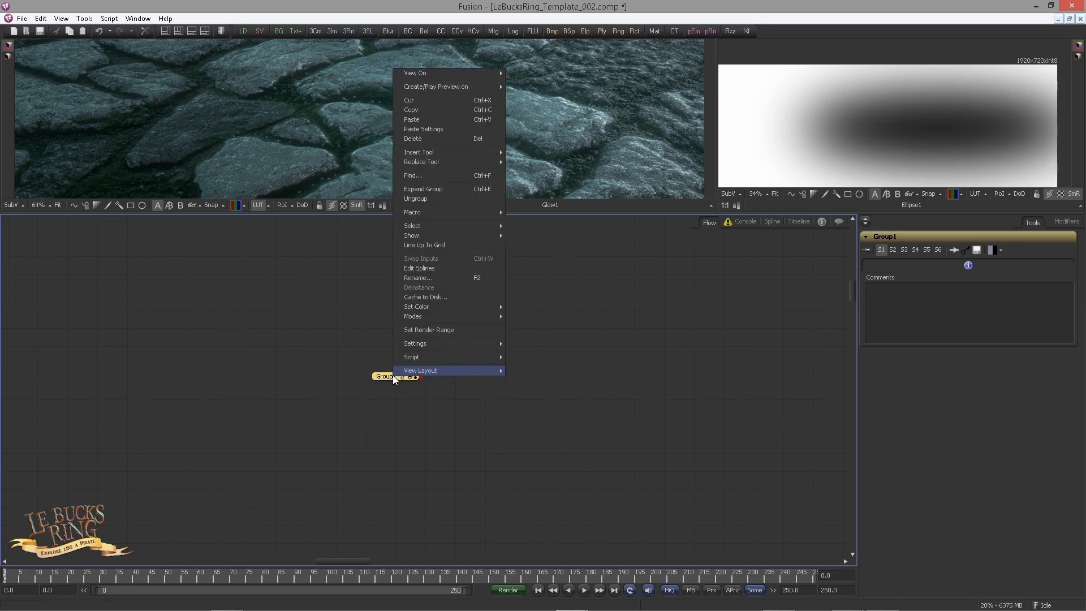
mouse_move(426, 234)
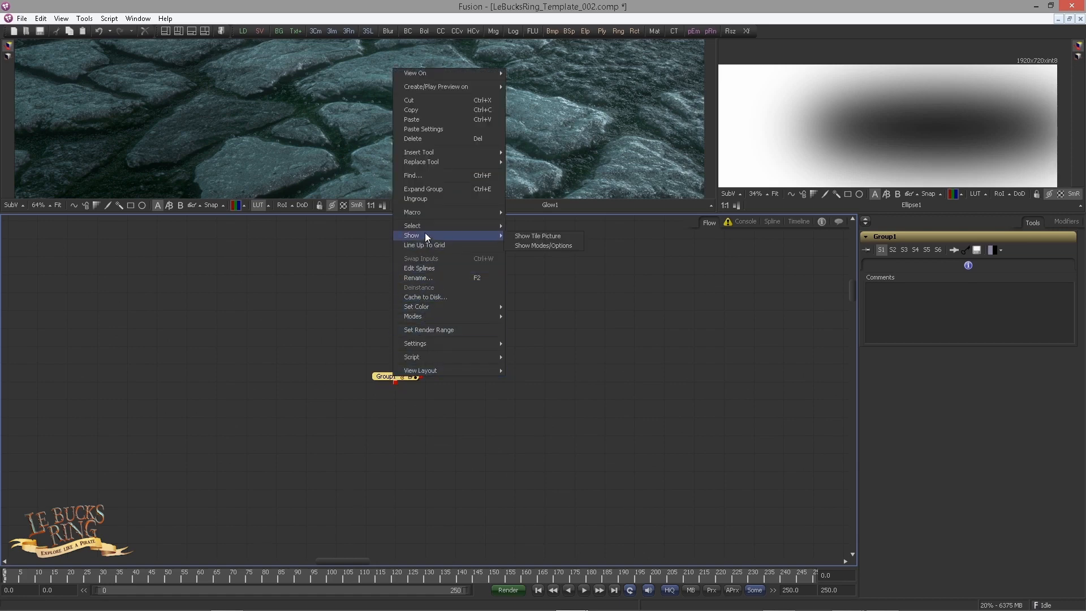
left_click(542, 236)
left_click(488, 391)
Step: Move the group across the flow to just above the TechPass underlay beside Ground_Combined_1_1
left_click_drag(422, 387, 223, 472)
left_click_drag(337, 467, 632, 273)
left_click_drag(551, 351, 114, 432)
left_click_drag(271, 384, 274, 260)
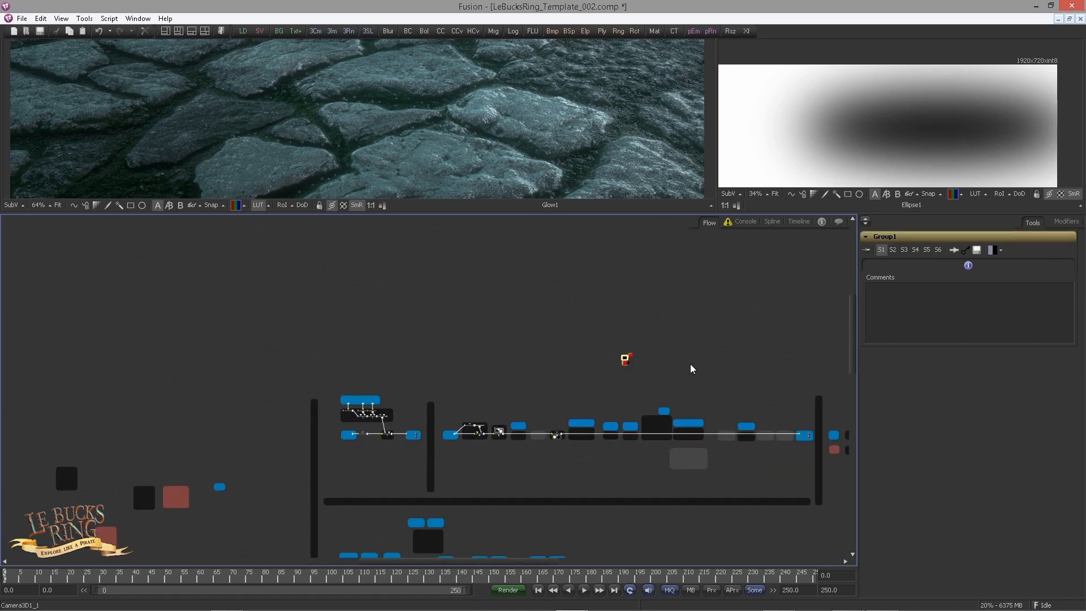
left_click_drag(548, 374, 259, 325)
scroll(412, 308, "up", 5)
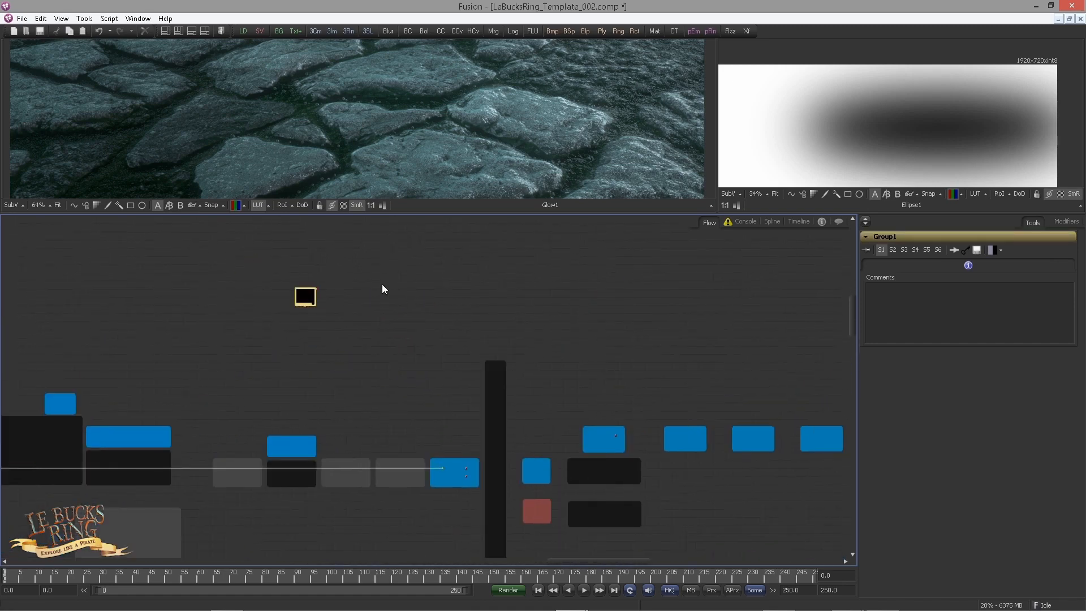
left_click_drag(308, 296, 531, 415)
left_click_drag(499, 463, 267, 371)
scroll(249, 362, "up", 5)
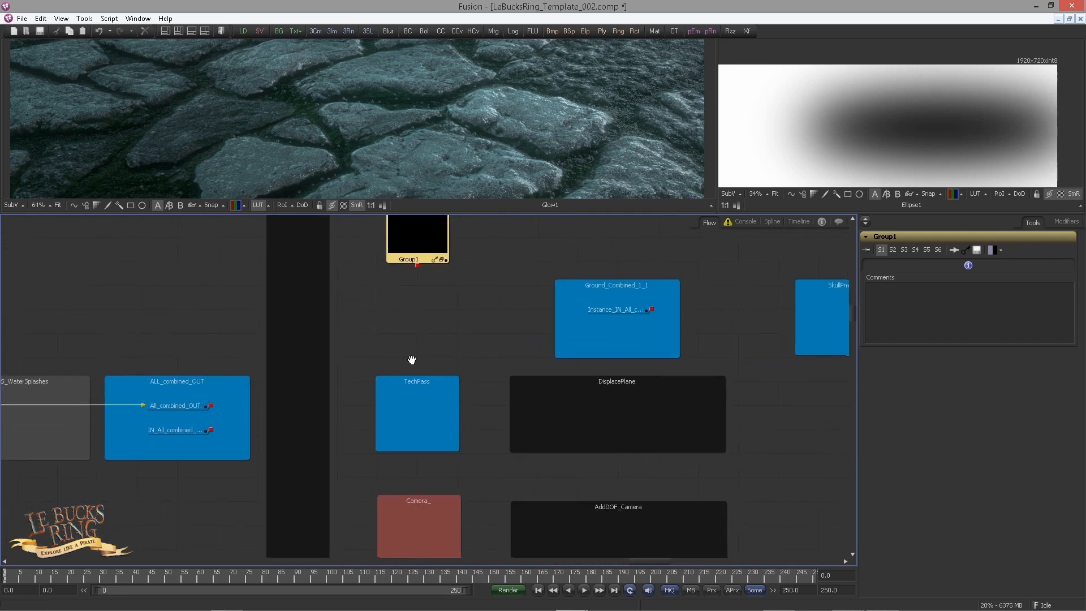
left_click_drag(413, 361, 357, 383)
left_click_drag(362, 258, 373, 300)
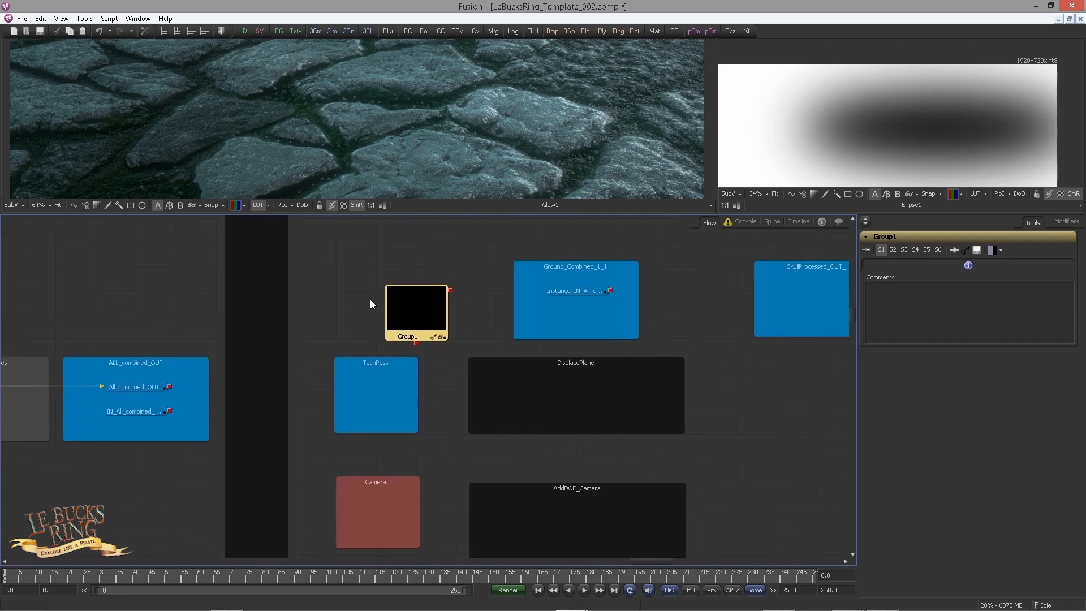
Step: Ungroup Group1 and place the Instance_IN_TechPass_OUT node in the TechPass underlay
right_click(416, 305)
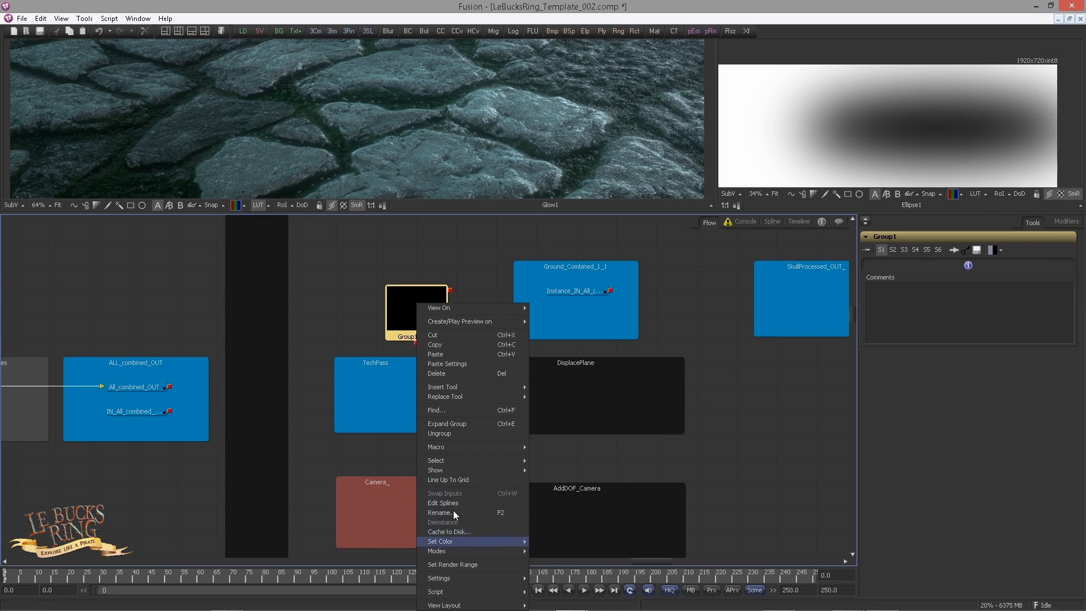
left_click(447, 433)
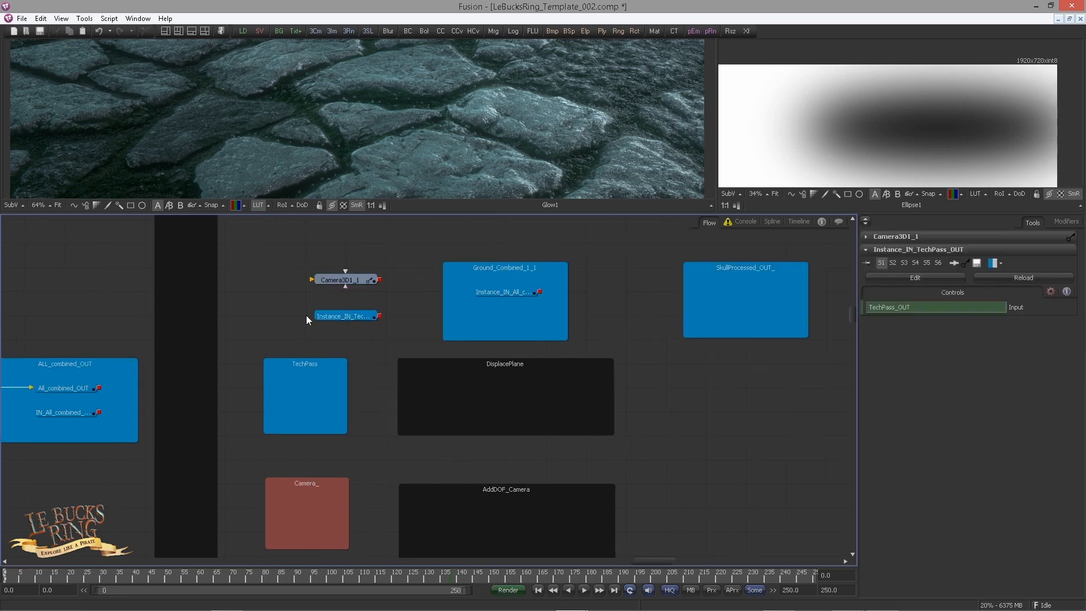
left_click_drag(349, 308, 310, 389)
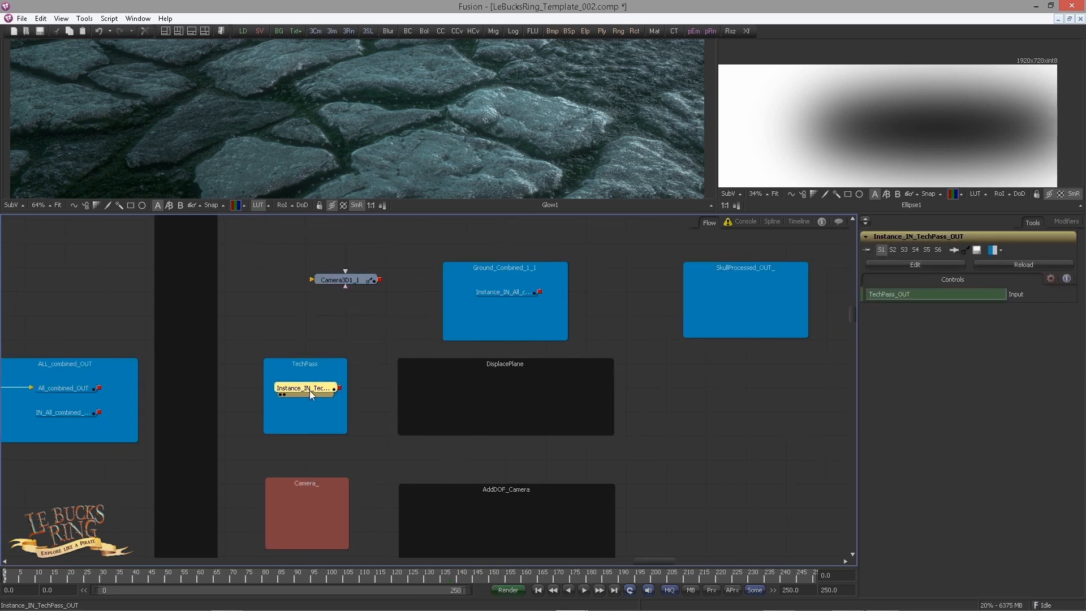
Step: Place the copied Camera3D1_1 node inside the red Camera_ underlay
left_click_drag(365, 279, 311, 408)
left_click(355, 449)
scroll(311, 413, "up", 3)
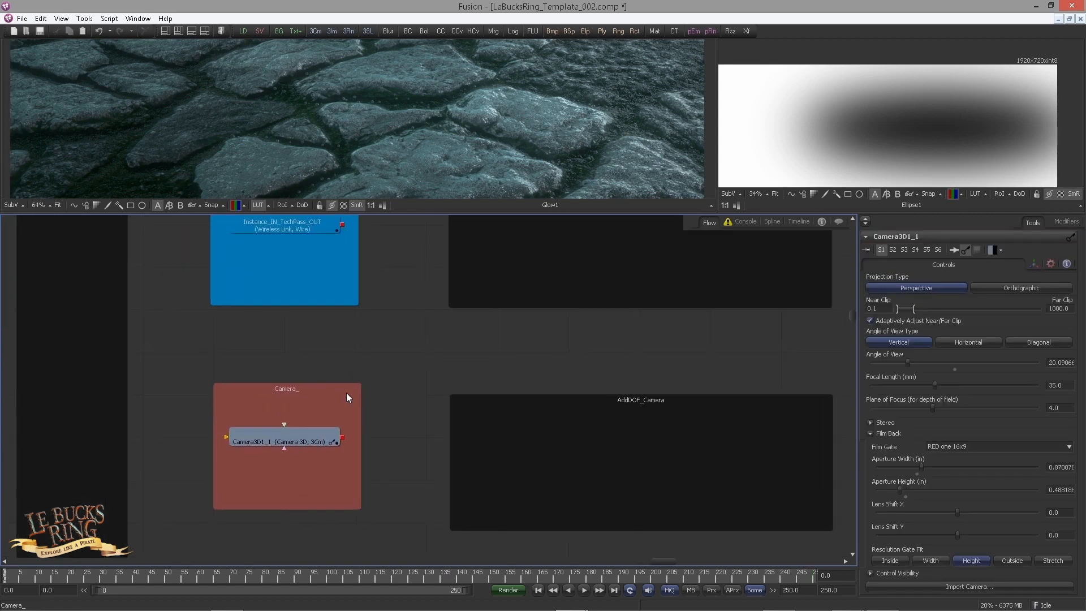
left_click(318, 446)
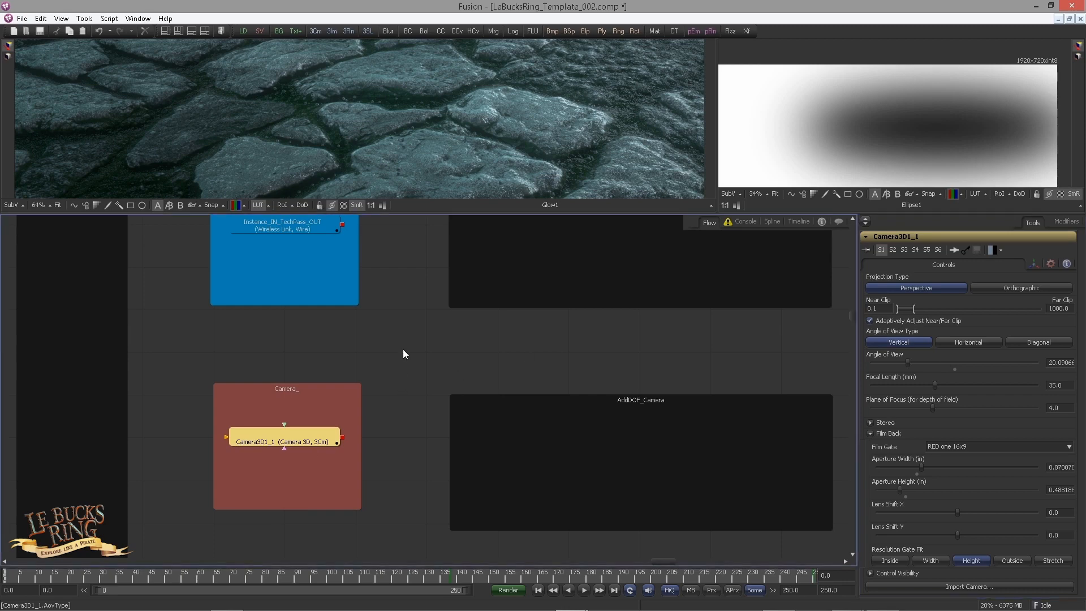
scroll(402, 354, "down", 4)
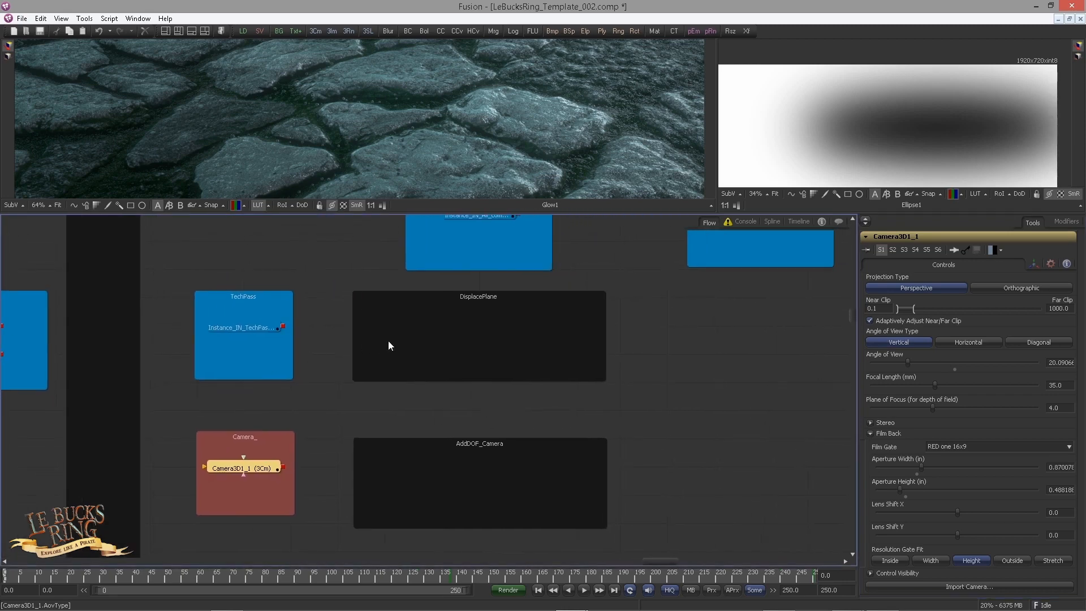
Step: Add a Shape 3D plane in the DisplacePlane underlay and unlock its width from its height
left_click_drag(388, 340, 335, 404)
scroll(335, 404, "up", 1)
left_click(277, 314)
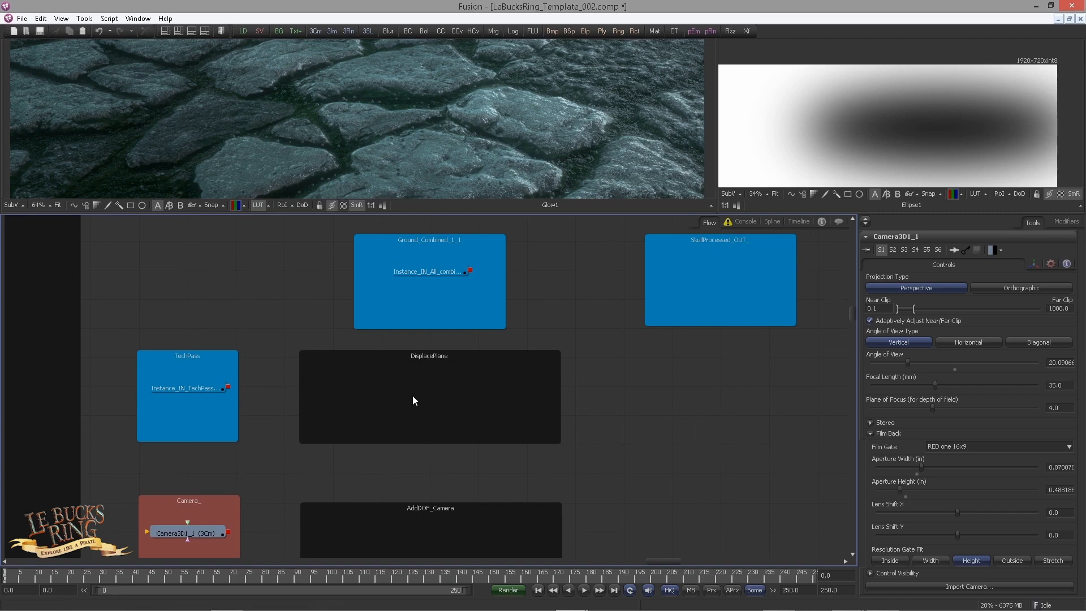
key("ctrl+space")
type("s")
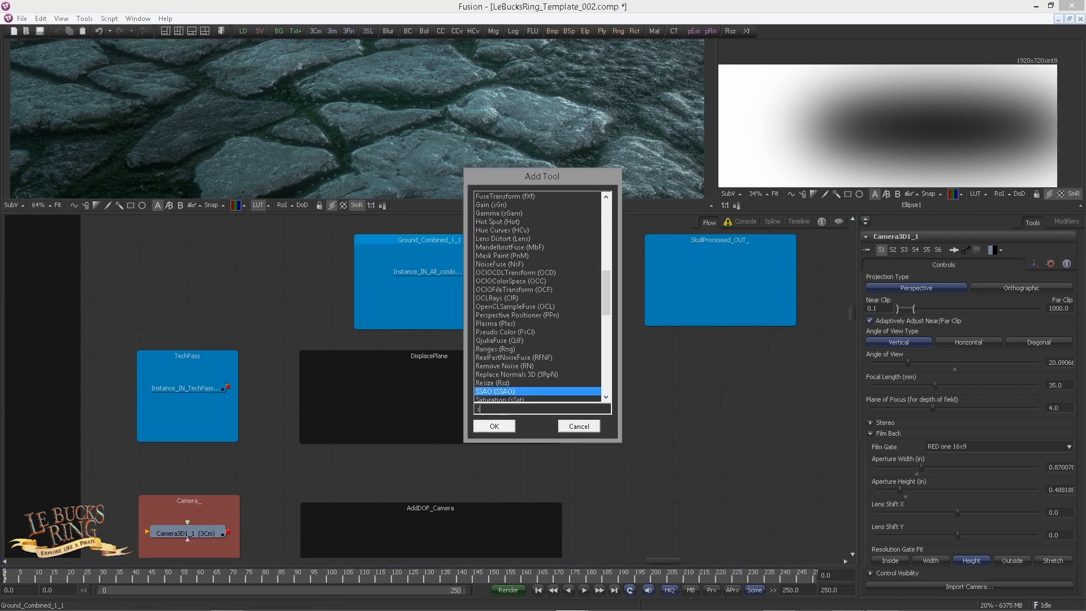
type("hape")
key("Return")
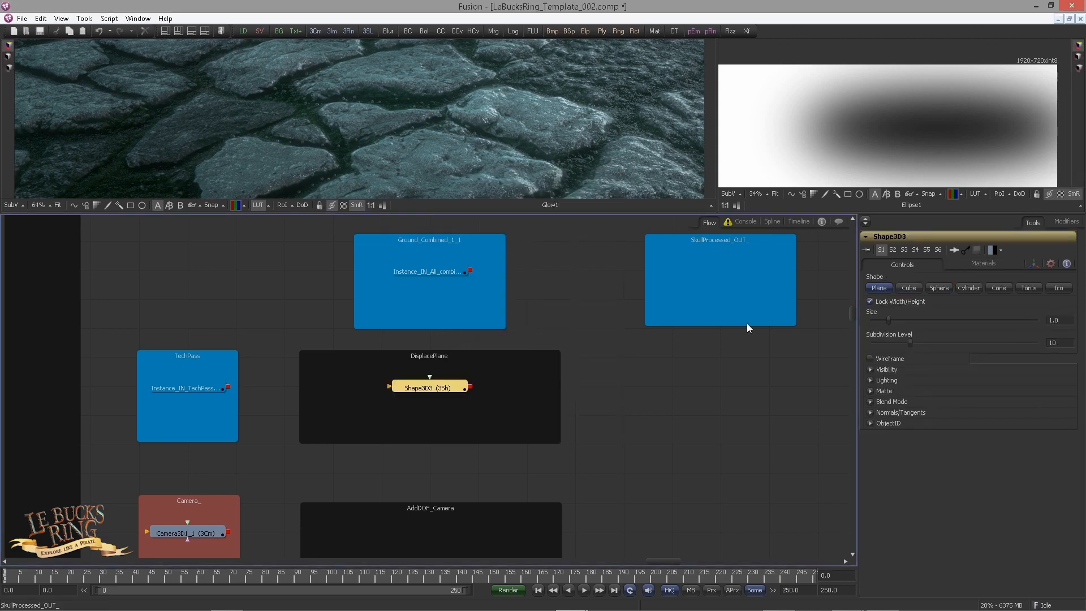
left_click(870, 301)
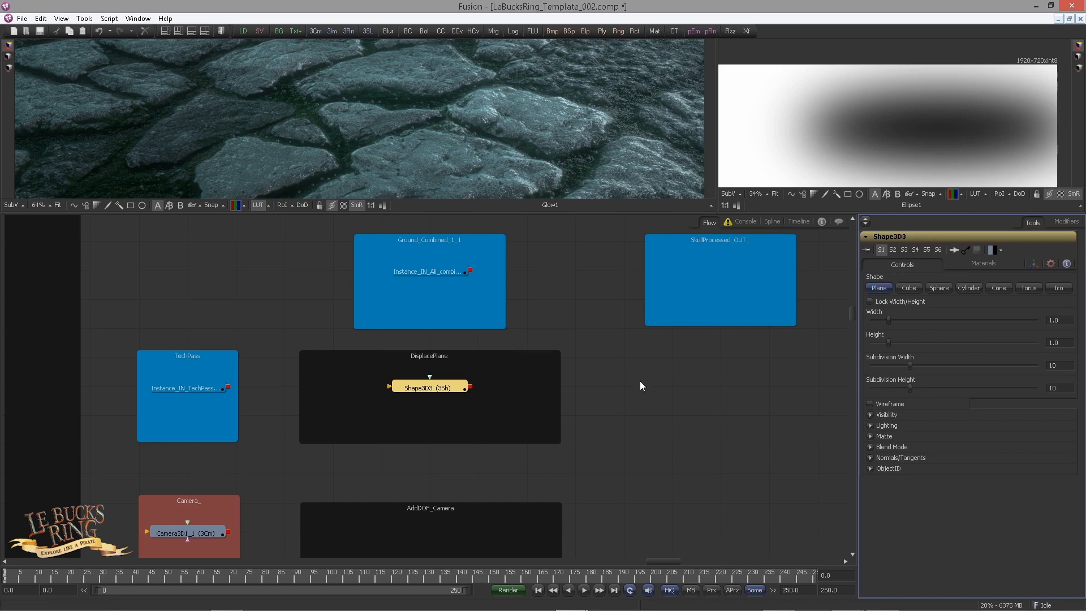
Step: Show the new plane in the large viewer and the combined ground instance in the small viewer
left_click_drag(449, 391, 429, 187)
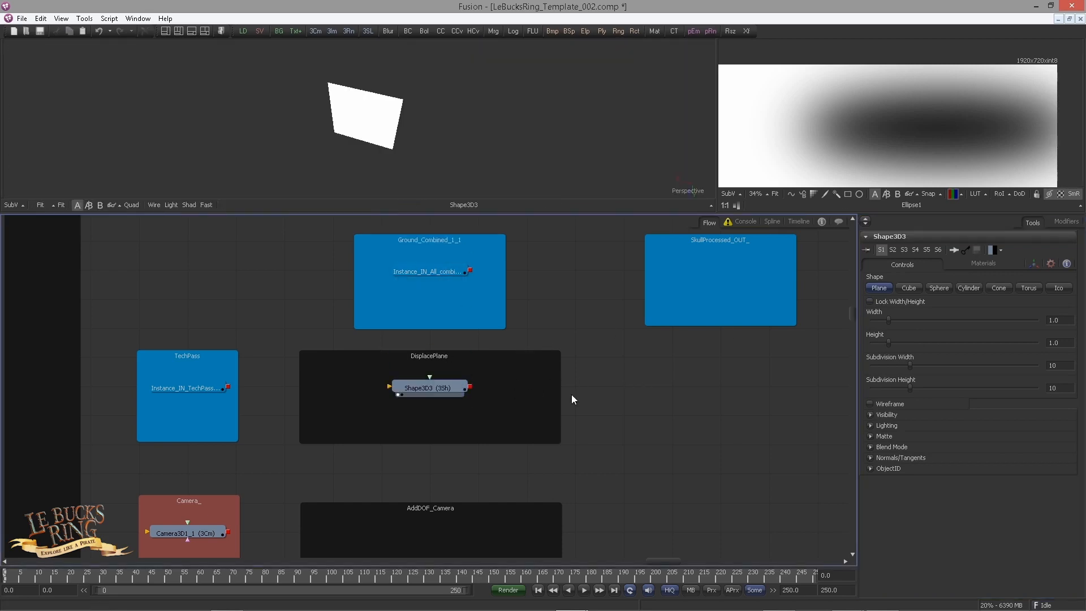
left_click(455, 390)
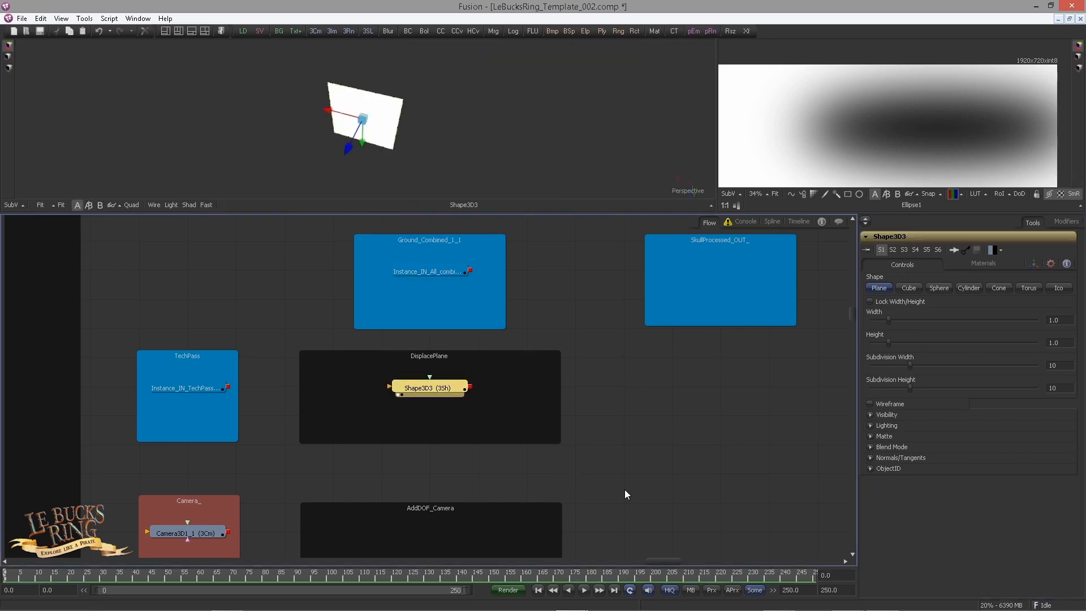
left_click(1054, 321)
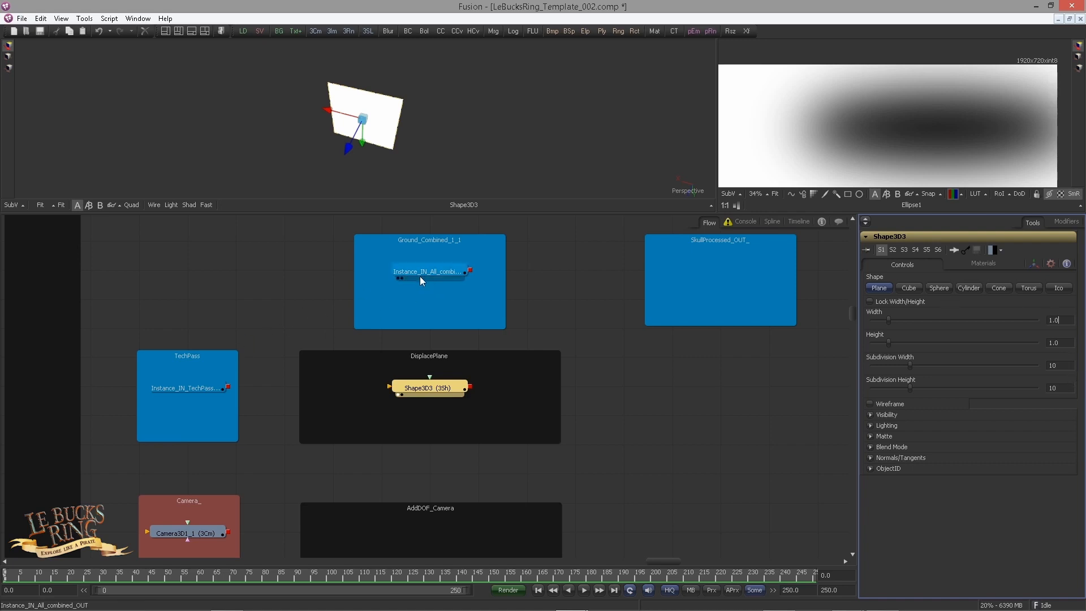
left_click_drag(420, 276, 846, 130)
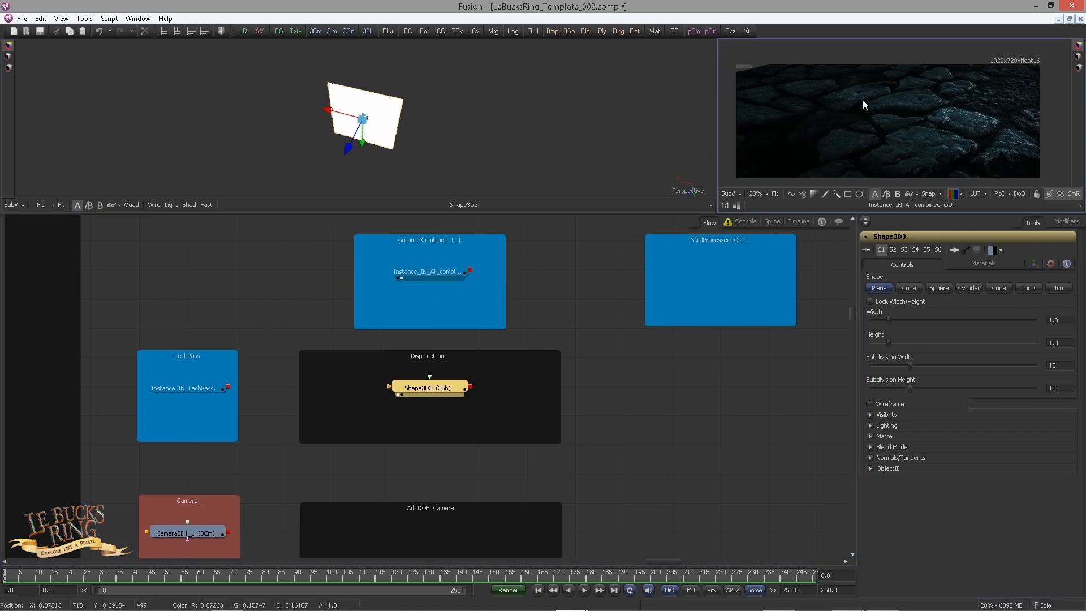
Step: Set the plane's width to 1.92 and its height to 0.72
left_click_drag(1063, 321, 1028, 324)
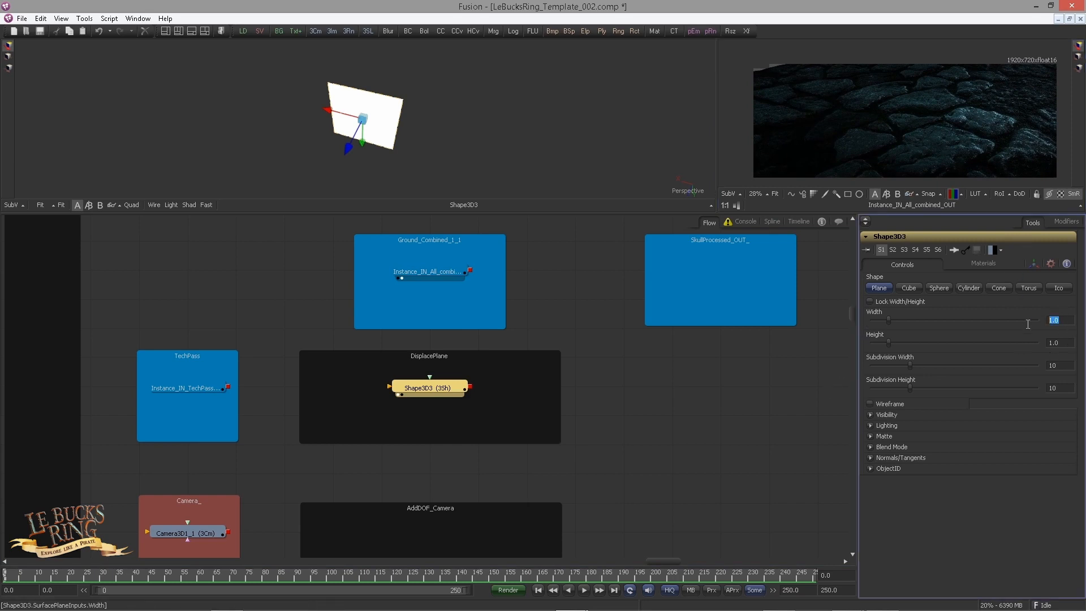
type("1.92")
key("Tab")
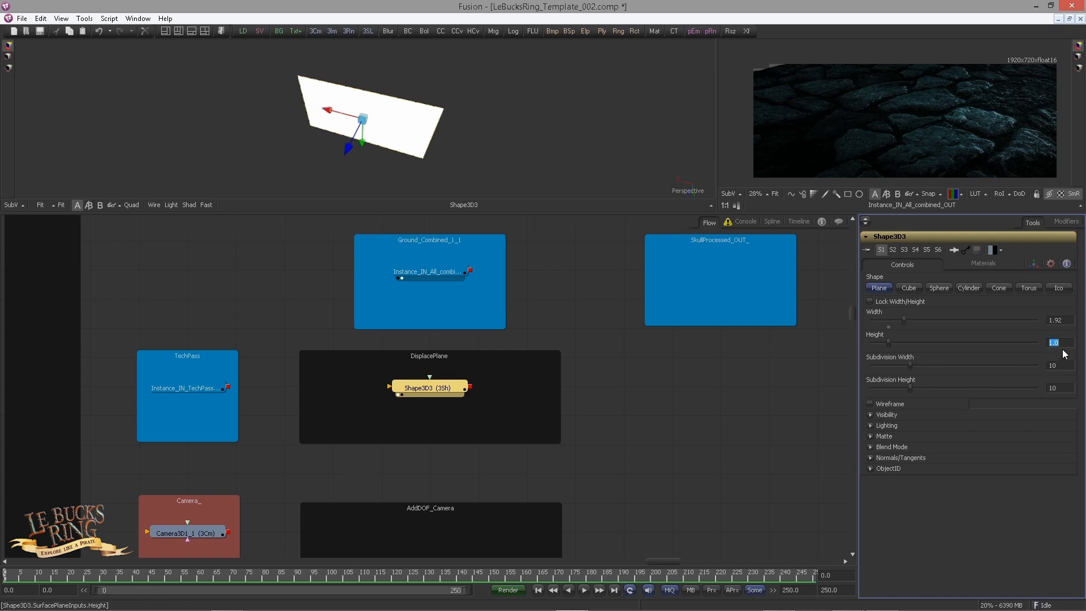
type("0.72")
key("Return")
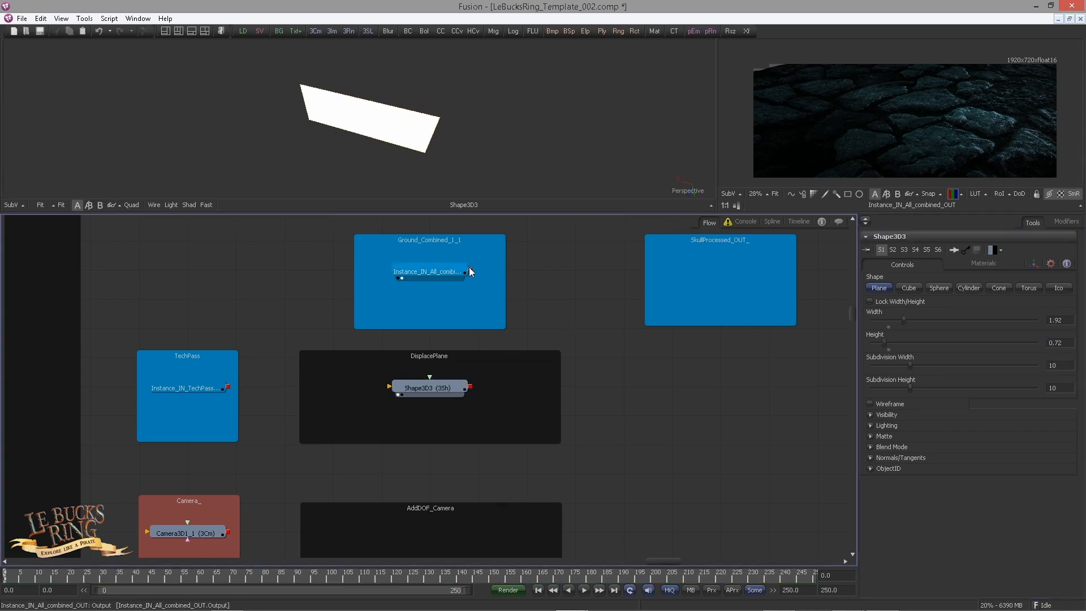
Step: Connect the combined ground instance to the Shape 3D plane's material input and inspect the textured plane
left_click_drag(470, 270, 429, 389)
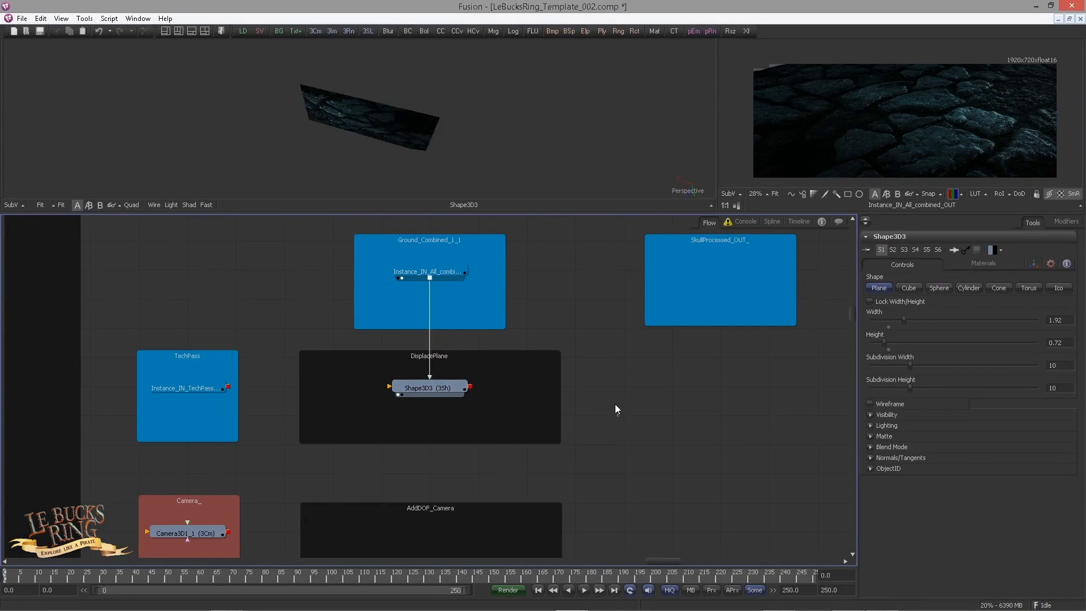
left_click_drag(396, 181, 385, 428)
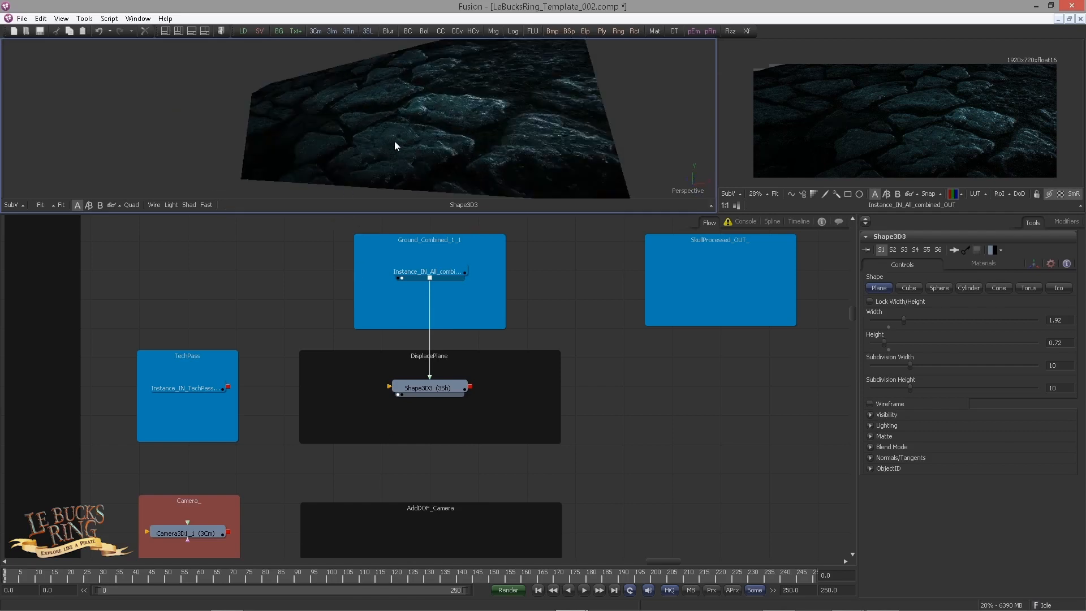
left_click_drag(348, 136, 424, 396)
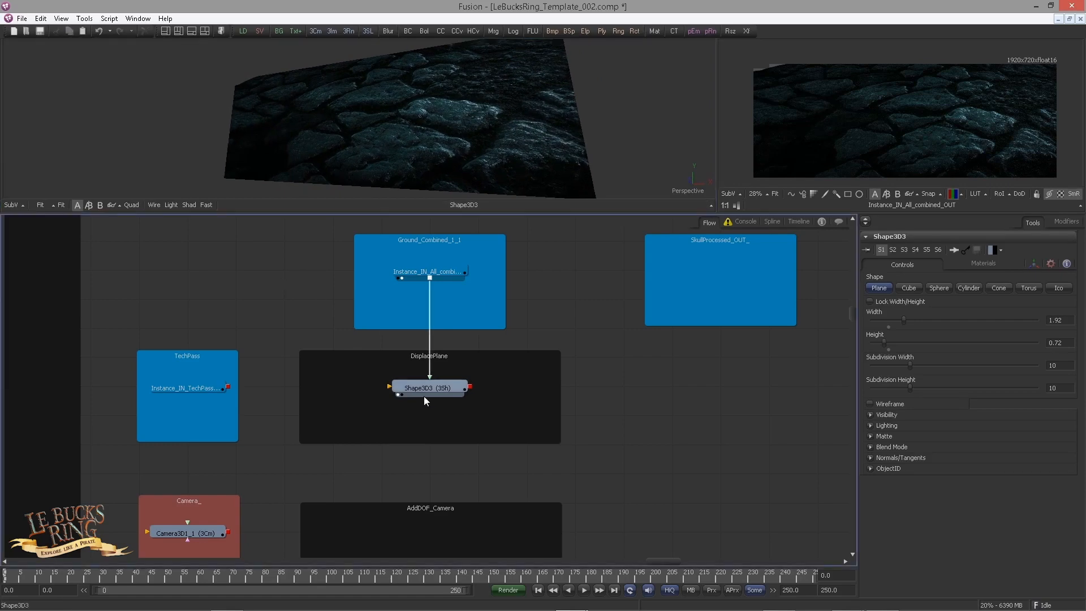
Step: Set the plane's subdivision width to 1920 and its subdivision height to 720
left_click(445, 394)
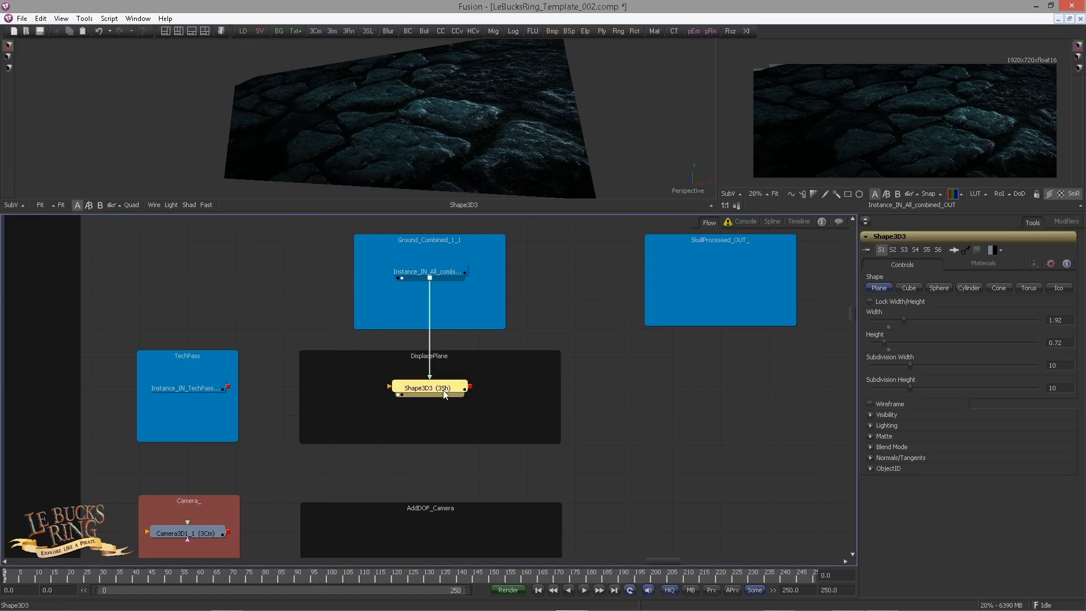
left_click(1054, 366)
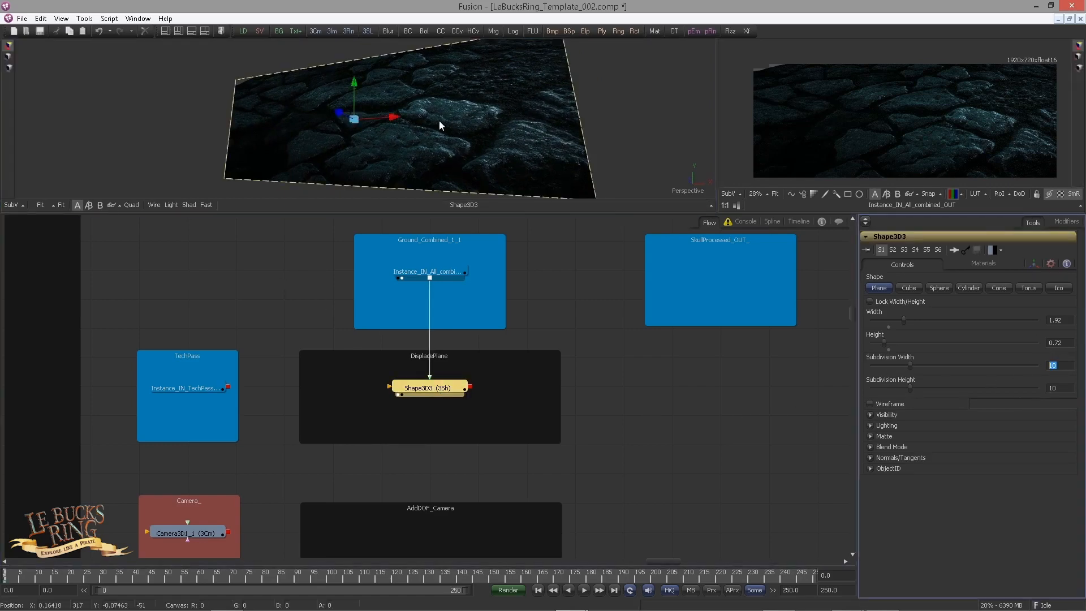
scroll(976, 79, "up", 2)
left_click_drag(976, 78, 912, 71)
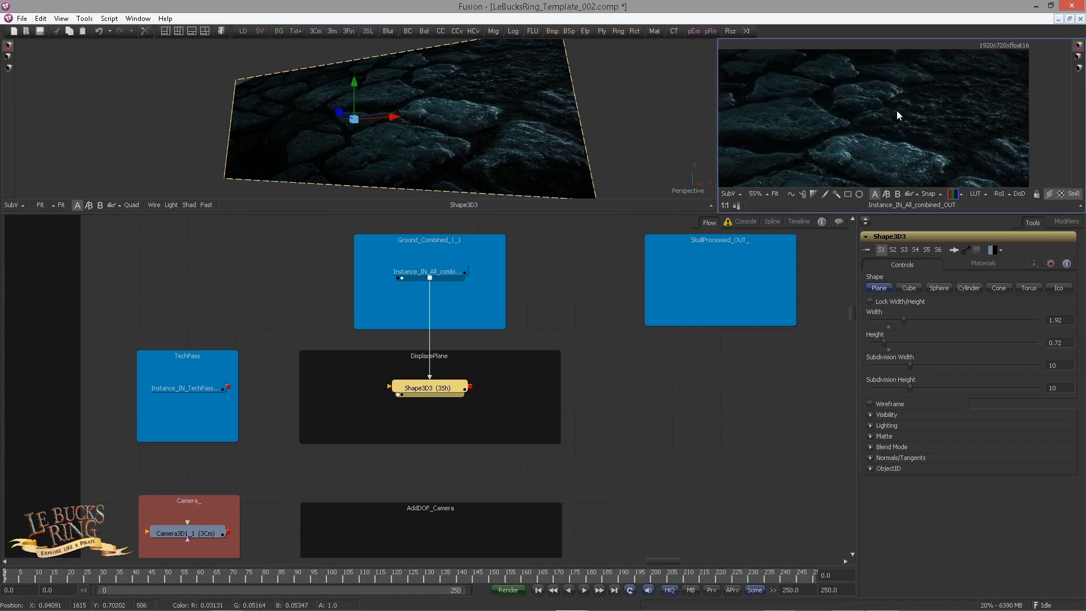
left_click_drag(898, 110, 870, 128)
left_click(1055, 365)
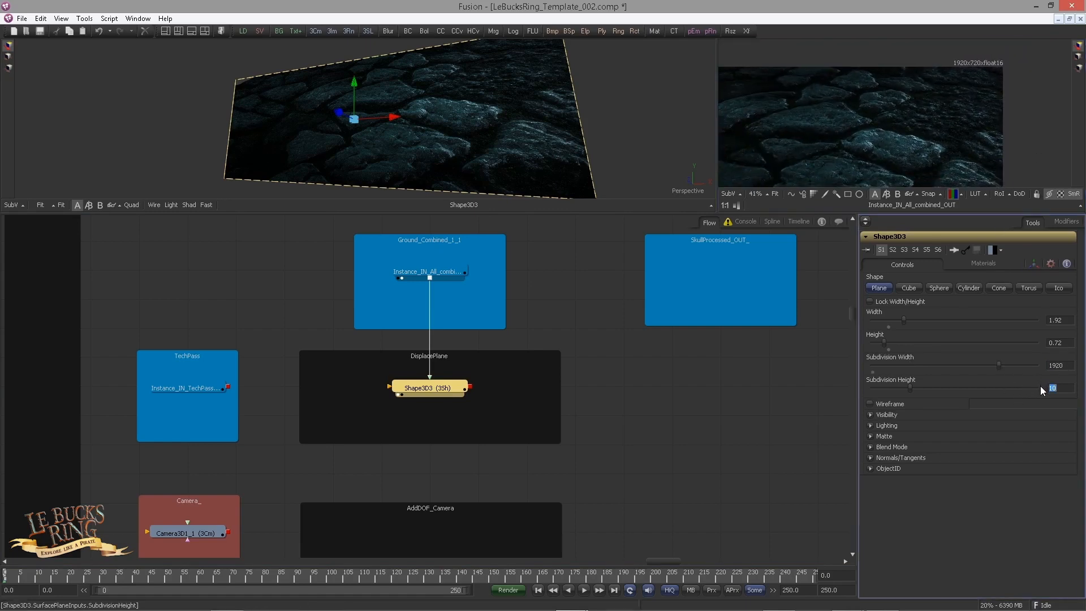
type("720")
key("Tab")
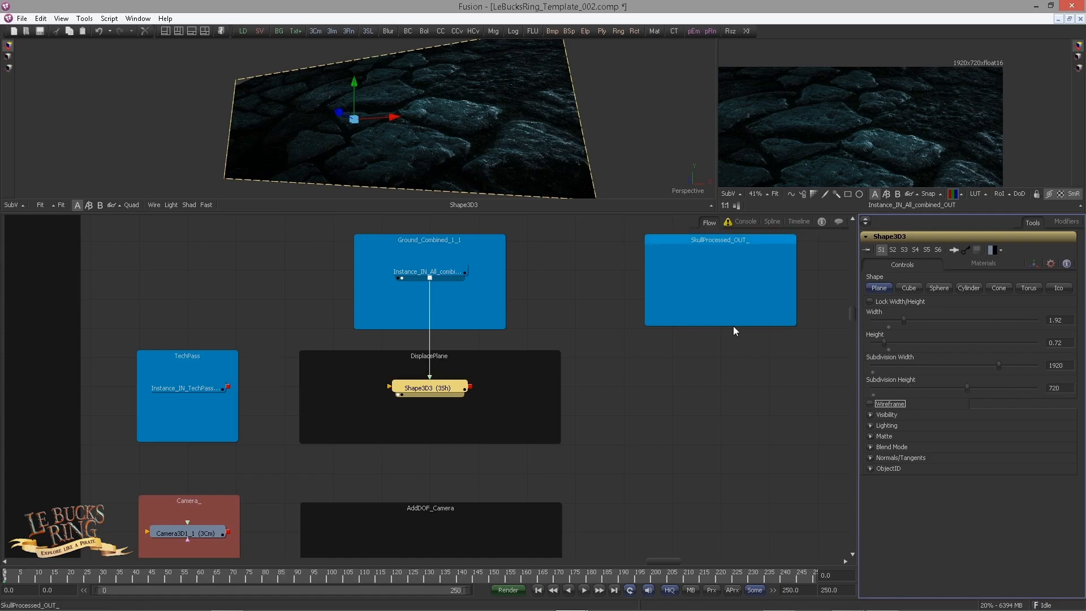
left_click(517, 361)
Step: Add a Displace 3D node after the Shape 3D plane and arrange both inside the DisplacePlane underlay
left_click_drag(249, 308, 278, 308)
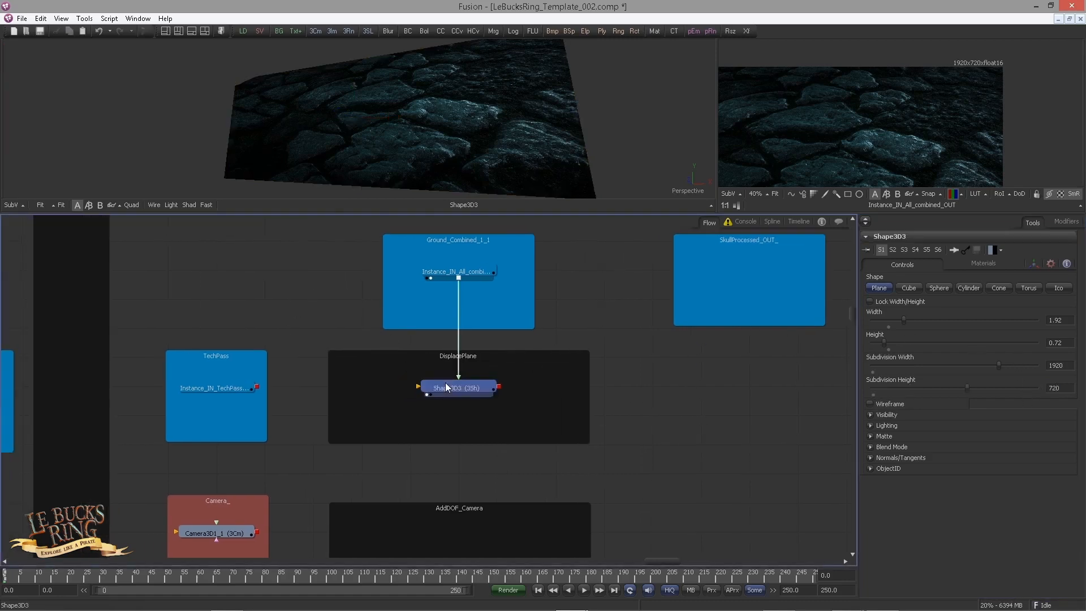
left_click_drag(447, 388, 451, 373)
key("ctrl+space")
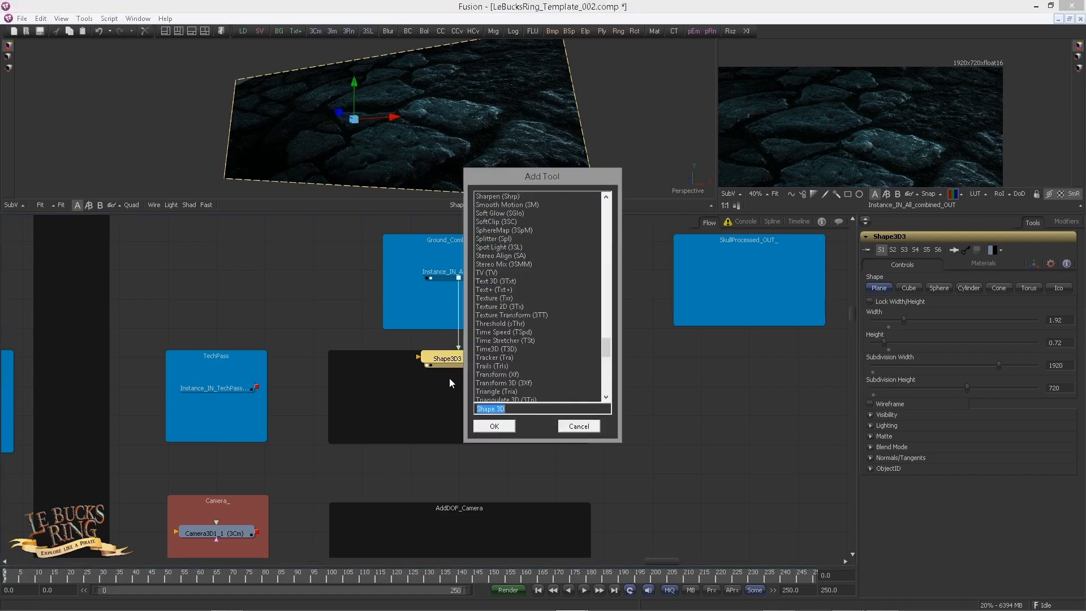
type("displ")
key("Down")
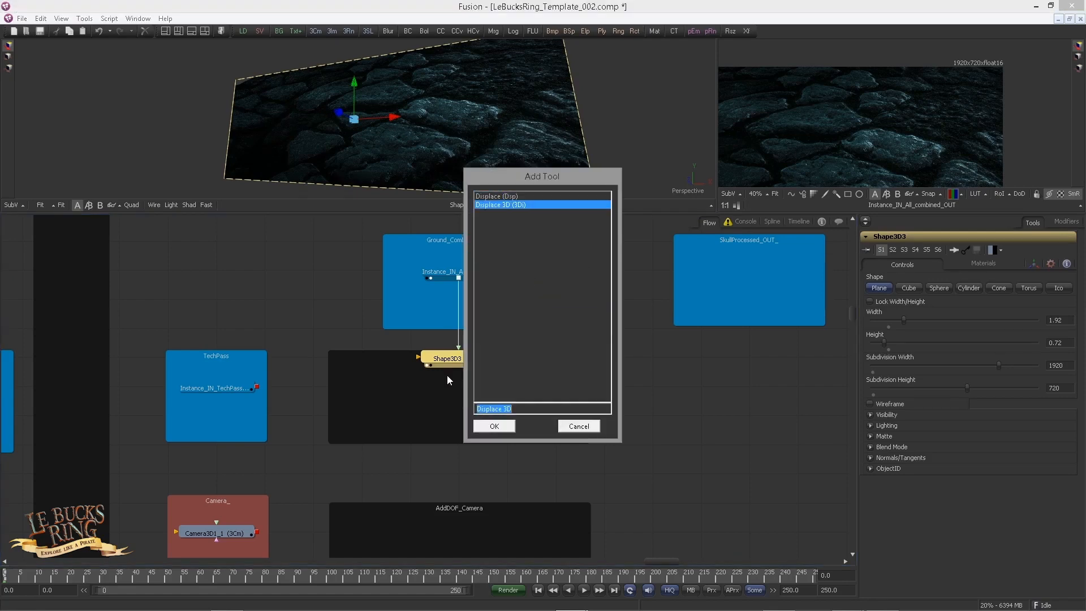
key("Return")
left_click_drag(533, 362, 464, 396)
left_click(300, 389)
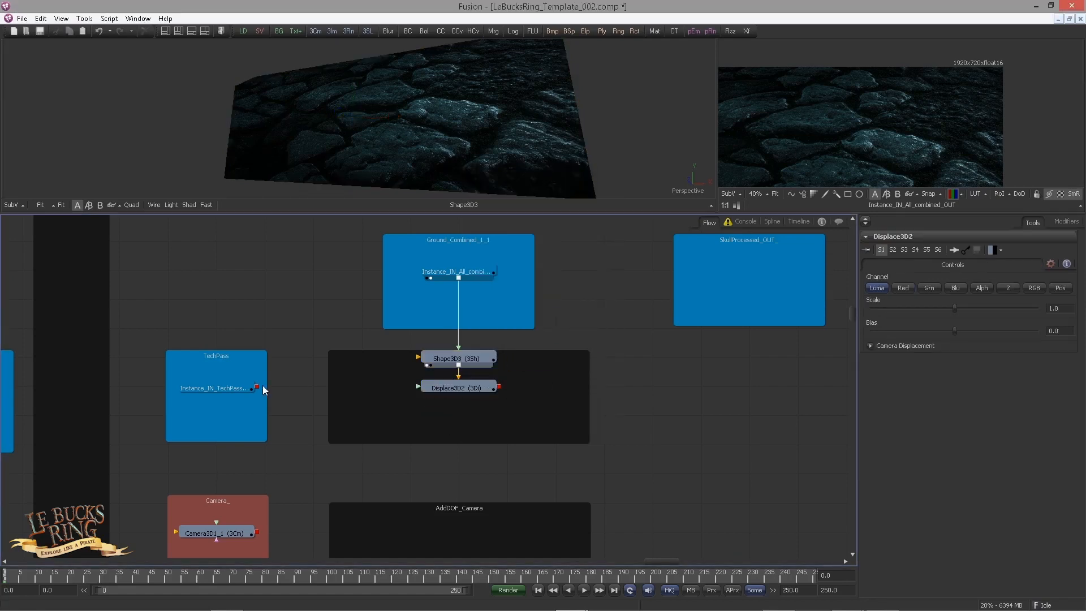
Step: Feed the TechPass instance into the Displace 3D node and displace by the Pos channel in Absolute mode
left_click_drag(258, 387, 420, 385)
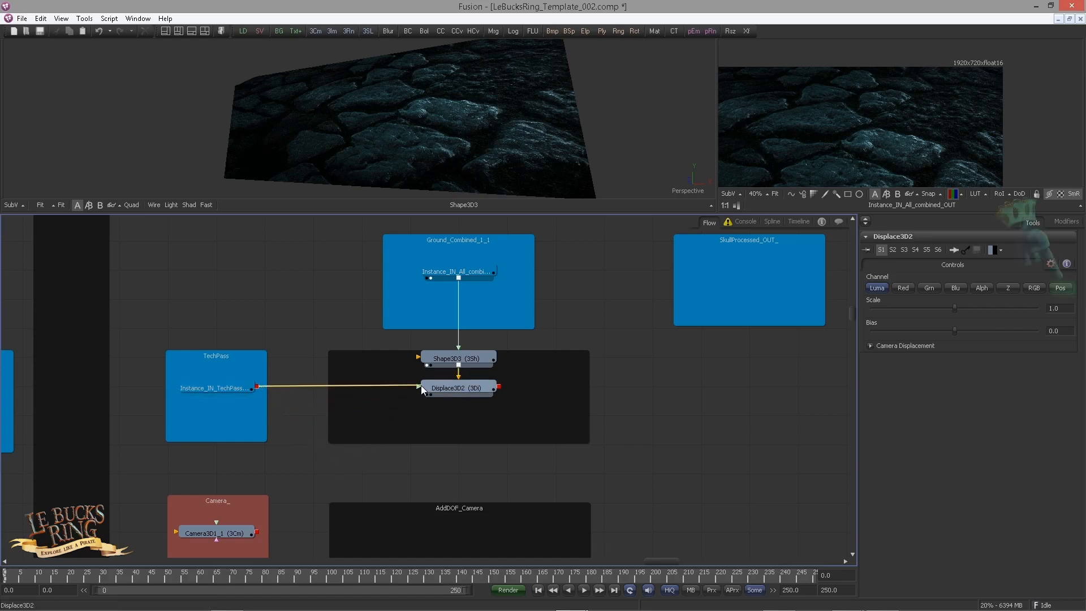
left_click(474, 392)
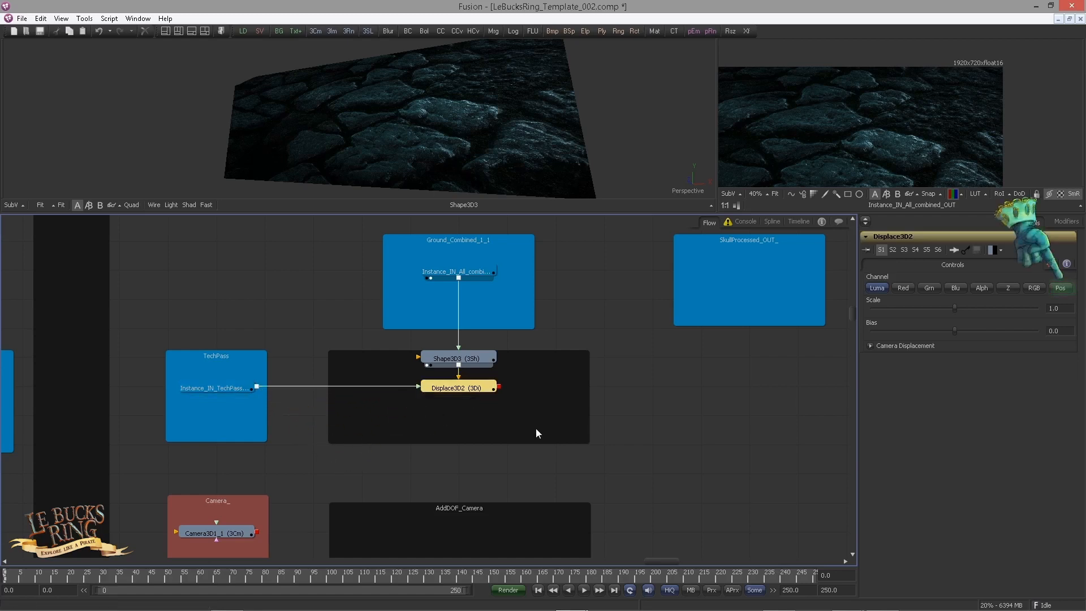
left_click(1062, 289)
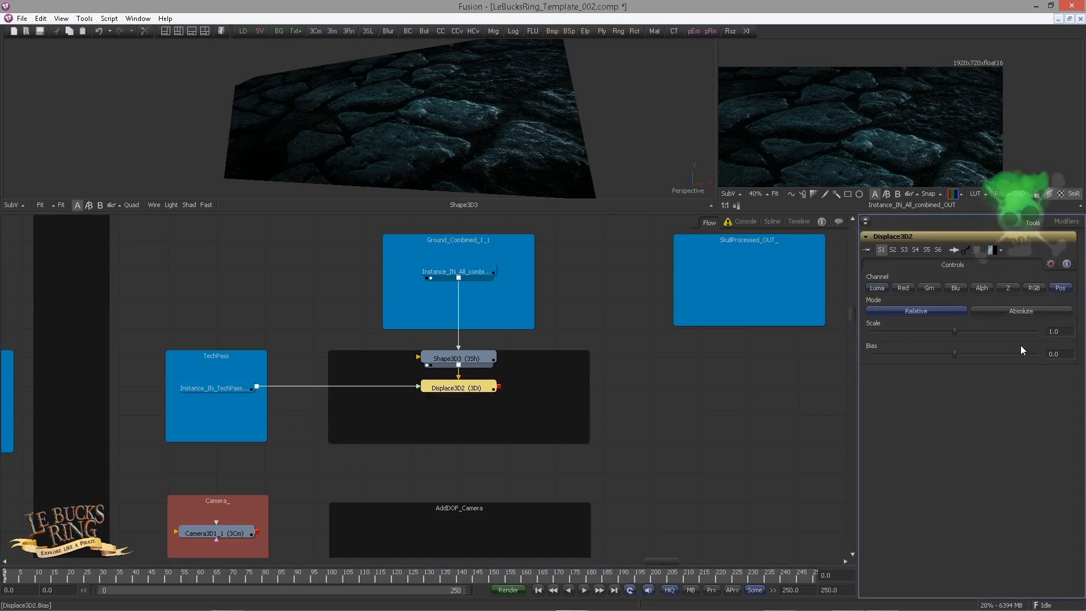
left_click(1016, 313)
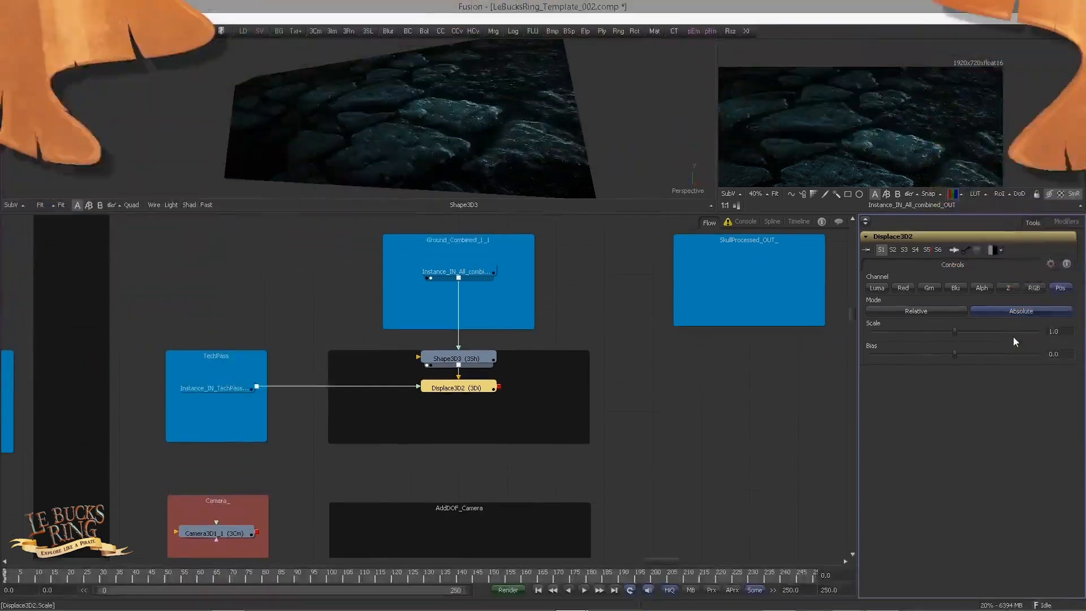
left_click_drag(455, 388, 440, 188)
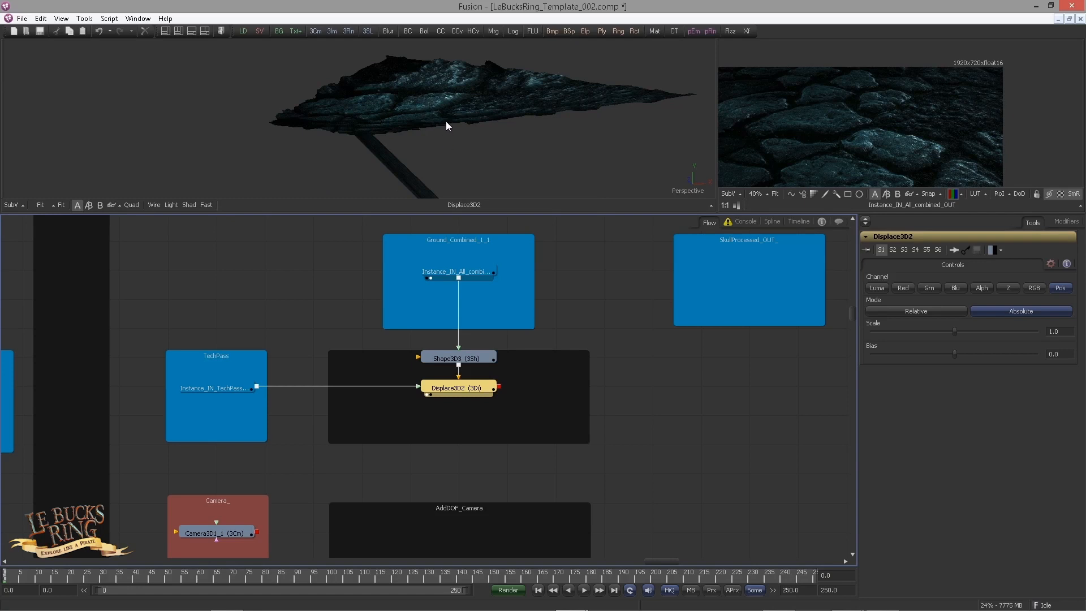
left_click_drag(446, 123, 481, 192)
Step: Add a Merge 3D node in the AddDOF_Camera underlay and connect the displaced plane and the camera to it
left_click(485, 395)
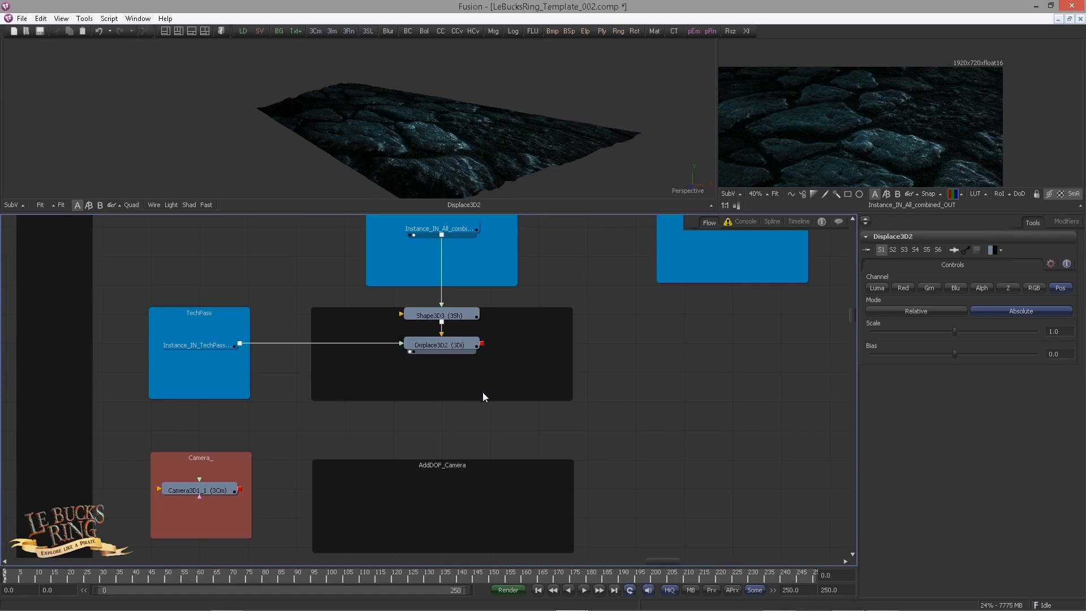
key("ctrl+space")
type("m")
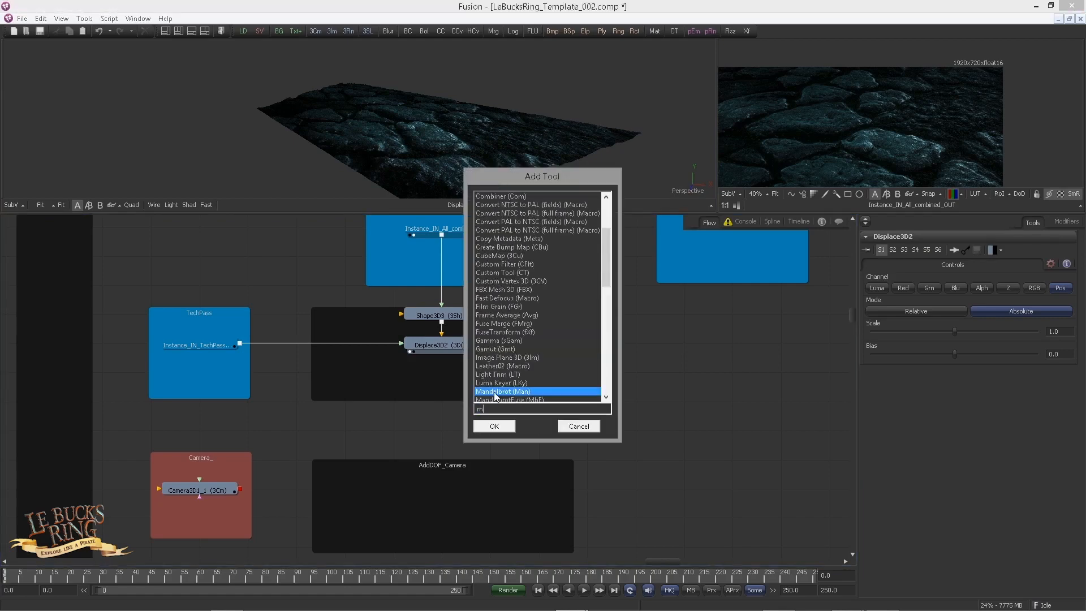
type("erge")
key("Down")
key("Return")
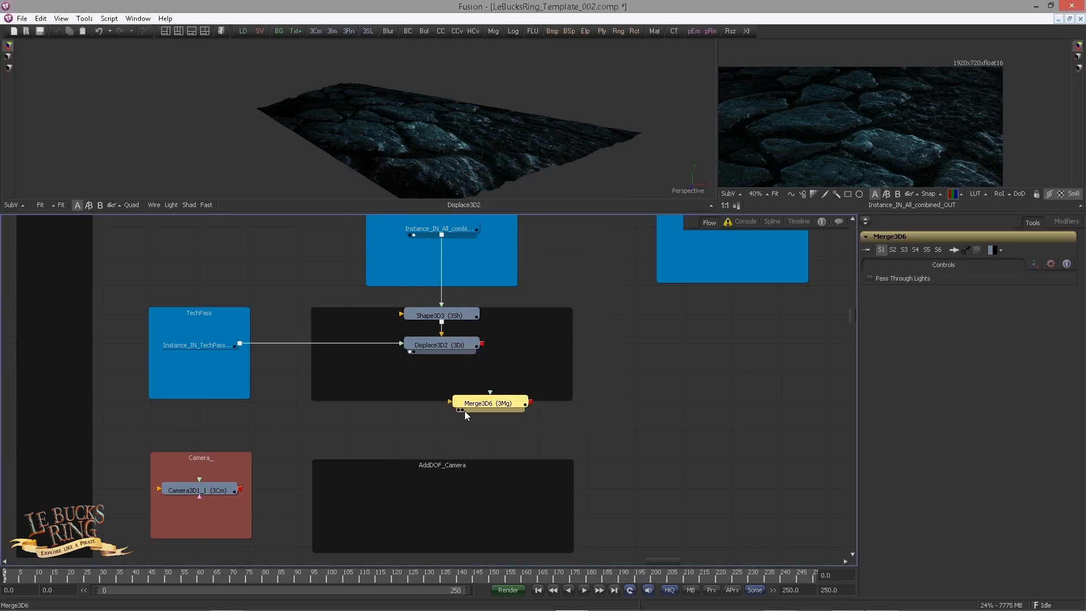
left_click_drag(465, 416, 416, 503)
left_click_drag(482, 344, 458, 486)
left_click_drag(241, 491, 441, 491)
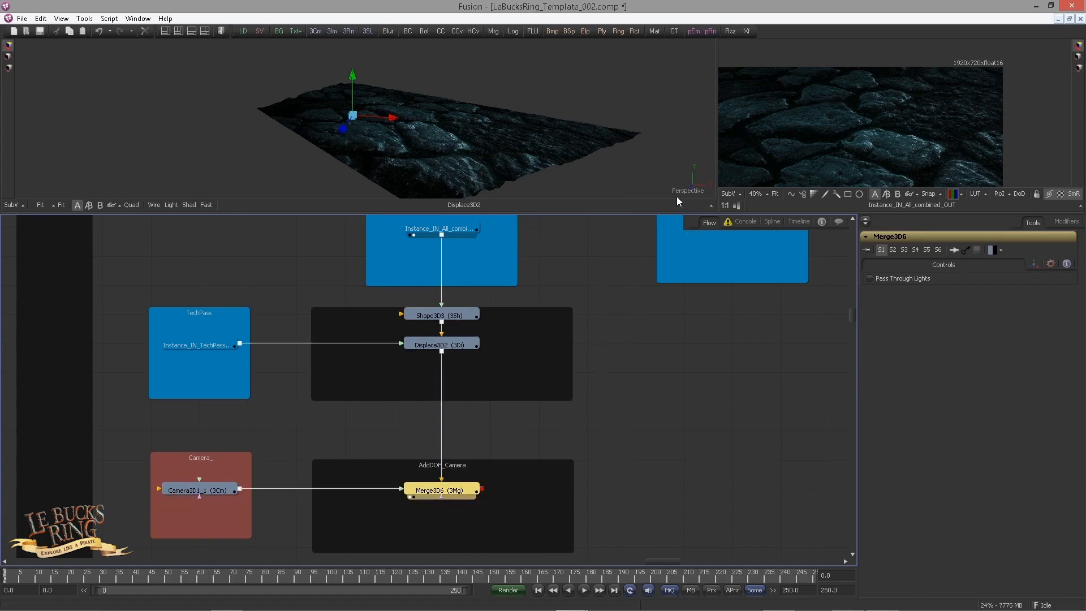
Step: View the merged scene through Camera3D1_1, enlarge the viewers and compare it with the combined ground image
right_click(695, 190)
left_click(715, 195)
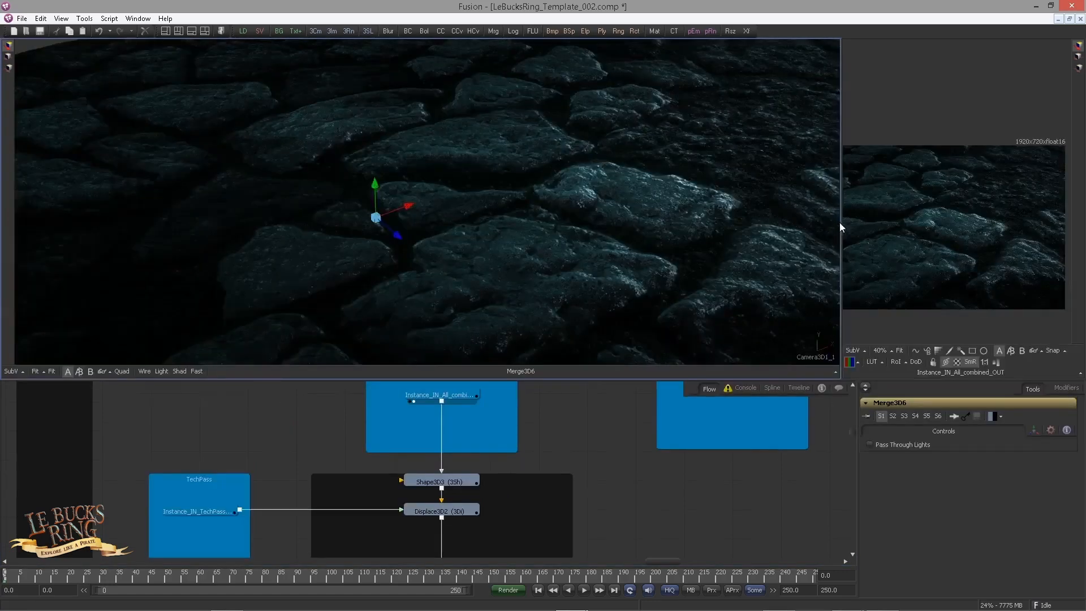
left_click_drag(842, 226, 626, 226)
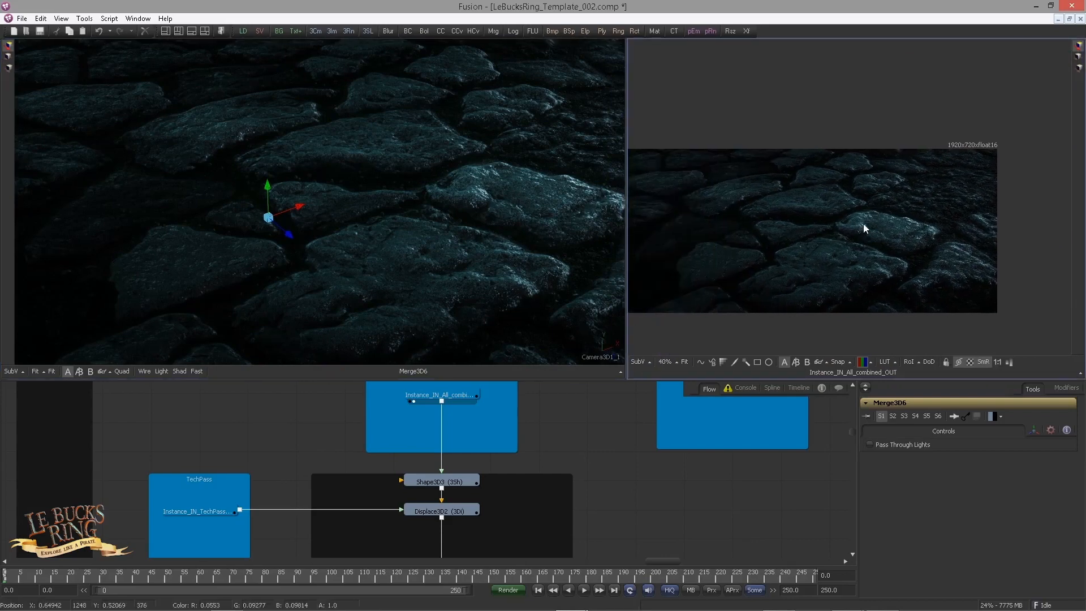
left_click_drag(863, 225, 899, 216)
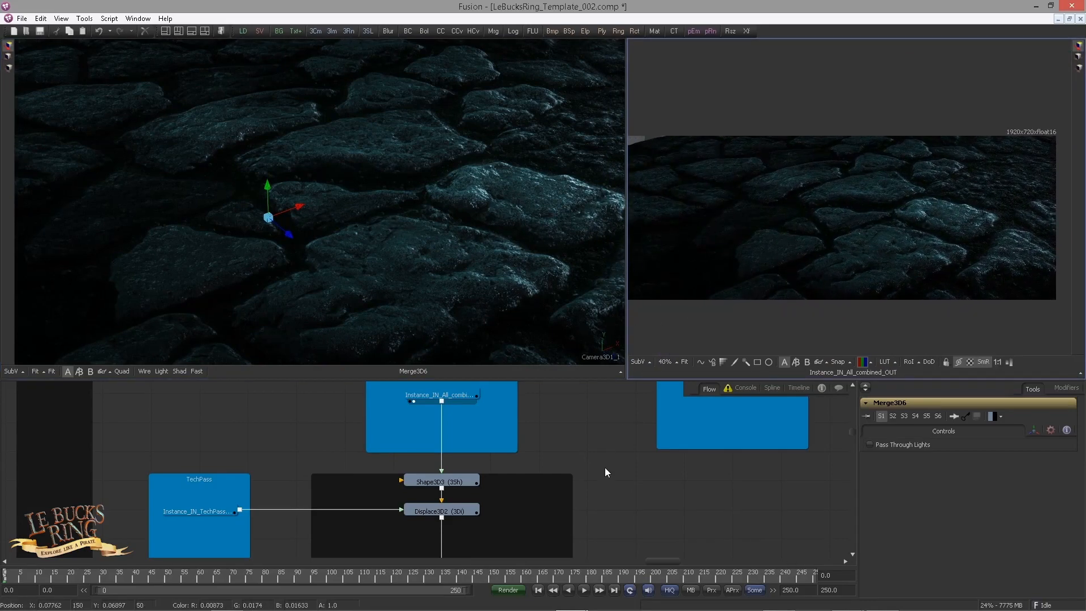
Step: Add a Renderer 3D node inside the Ground_DOF_Render underlay and show its tile picture
scroll(588, 430, "down", 5)
scroll(459, 439, "down", 3)
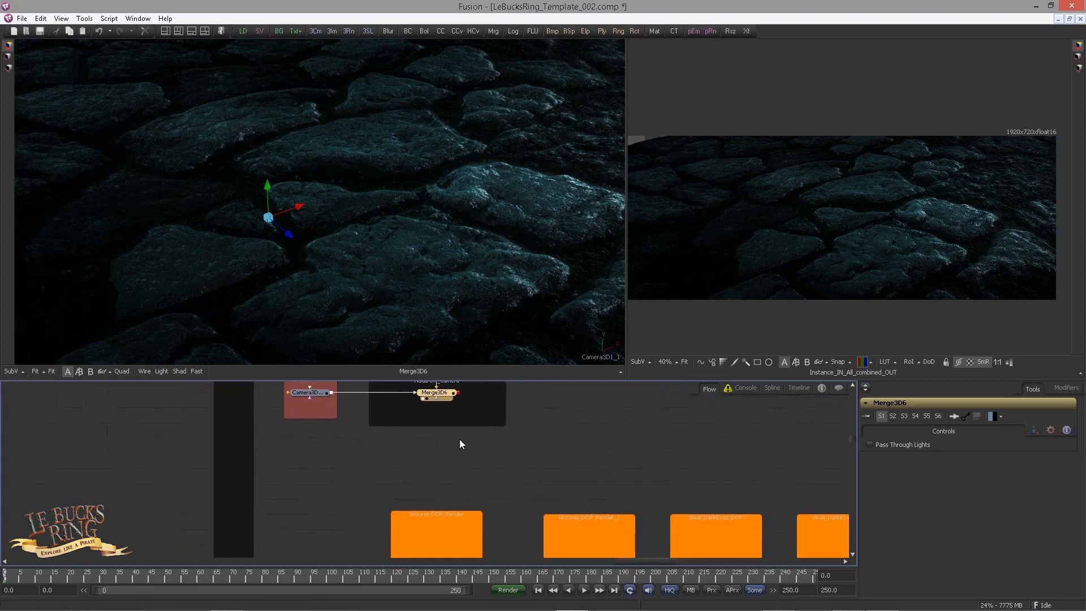
key("shift+space")
type("ren")
key("Return")
left_click_drag(420, 469, 432, 514)
right_click(444, 470)
mouse_move(479, 328)
left_click(594, 340)
Step: Connect the Merge 3D output to the Renderer 3D node and display the render in the first viewer
left_click_drag(458, 383, 442, 428)
scroll(441, 429, "up", 3)
left_click(443, 487)
key("1")
left_click(476, 476)
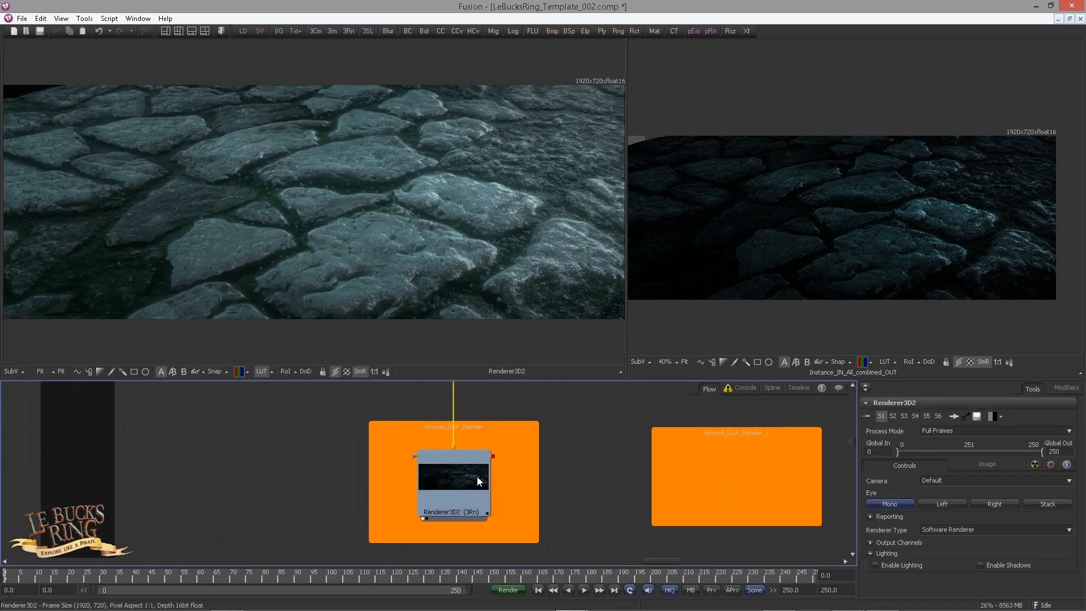
left_click_drag(477, 476, 390, 480)
Step: Set the renderer type to OpenGL Renderer and expand its texturing options
left_click(947, 529)
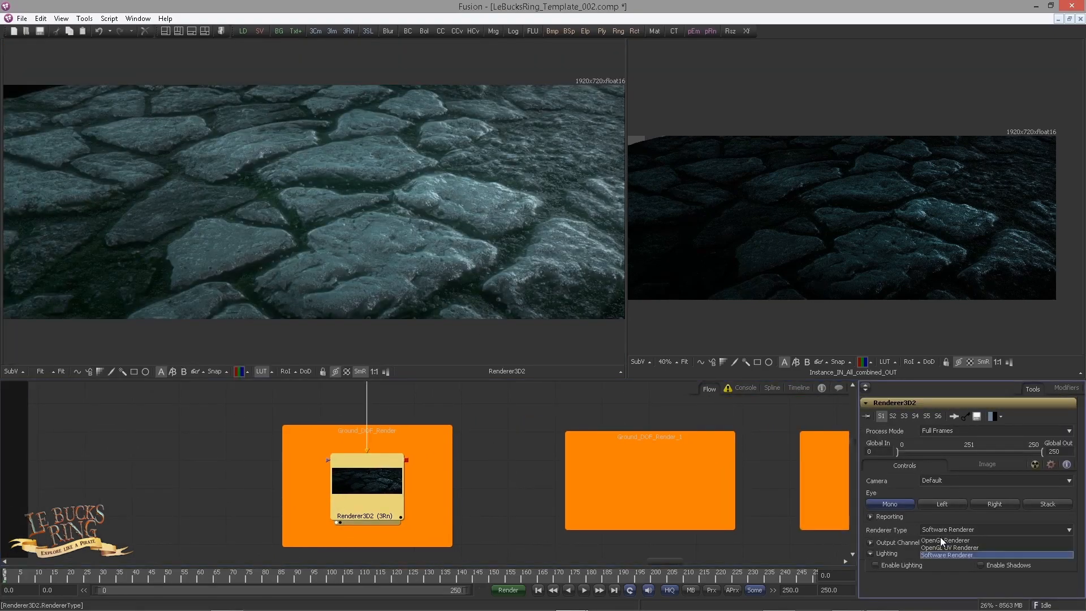
left_click(940, 540)
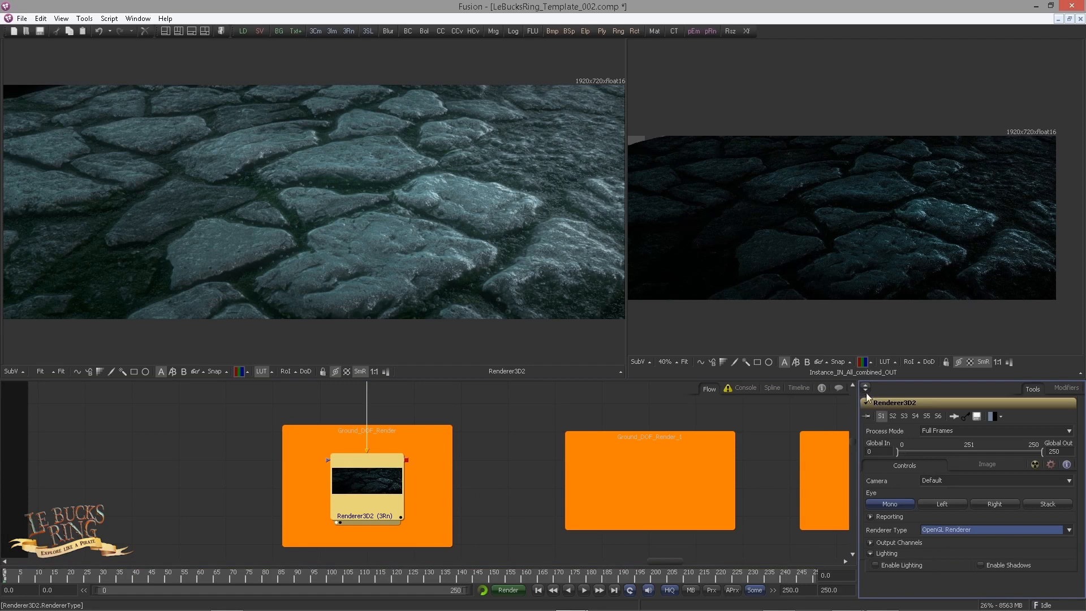
scroll(943, 491, "down", 2)
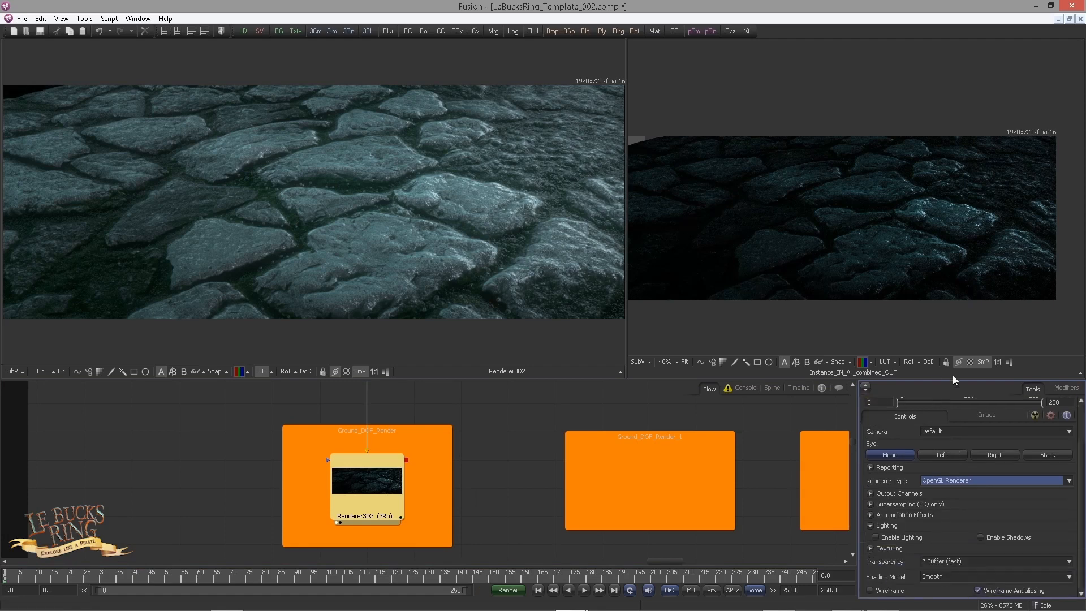
left_click(870, 549)
scroll(996, 533, "up", 1)
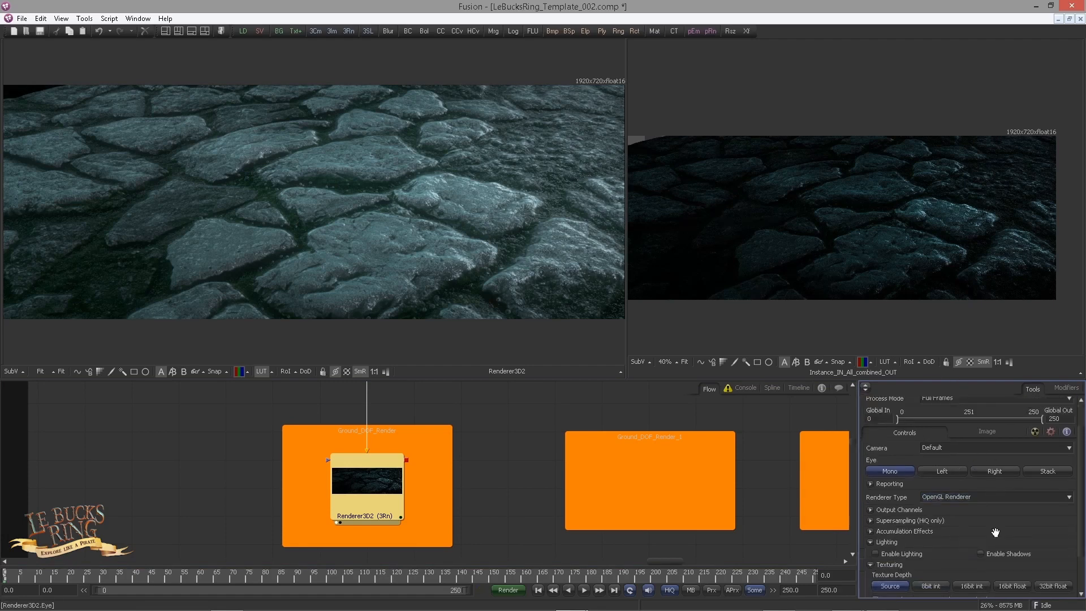
Step: Set the renderer's image depth to 16bit float and return to its main controls
scroll(995, 532, "up", 1)
left_click(972, 465)
scroll(884, 554, "down", 2)
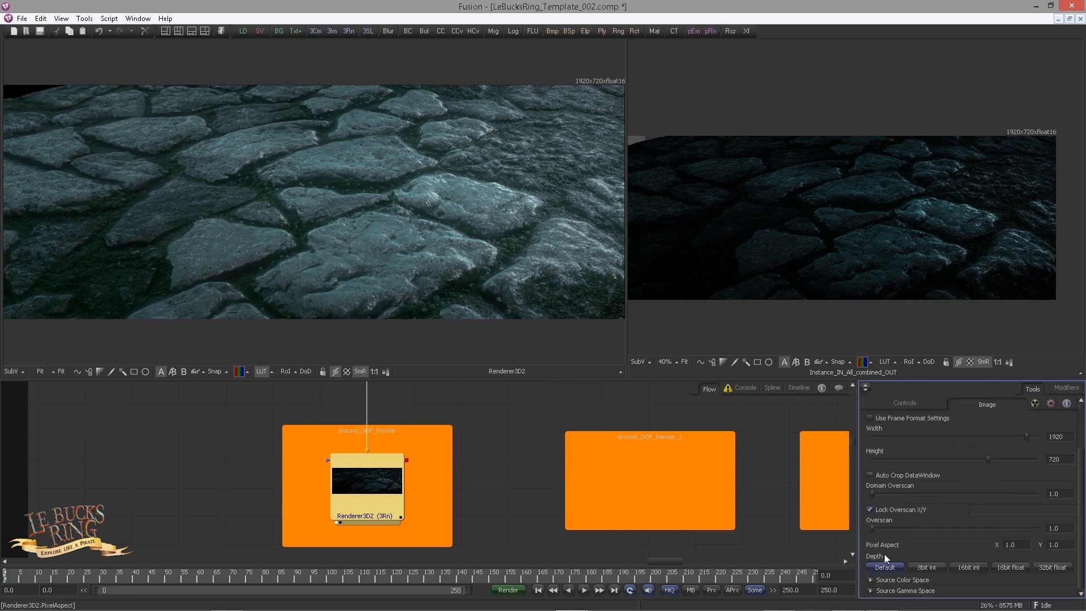
left_click(1012, 569)
scroll(901, 463, "up", 4)
left_click(906, 466)
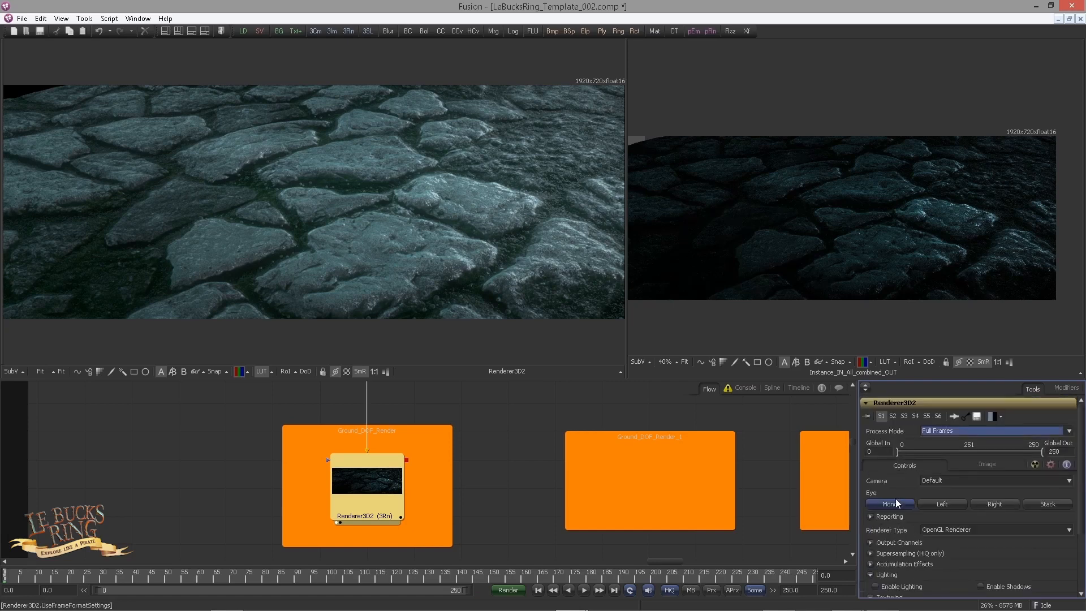
Step: Expand the renderer's supersampling and output channel options, and inspect the combined ground image close up
scroll(921, 537, "down", 5)
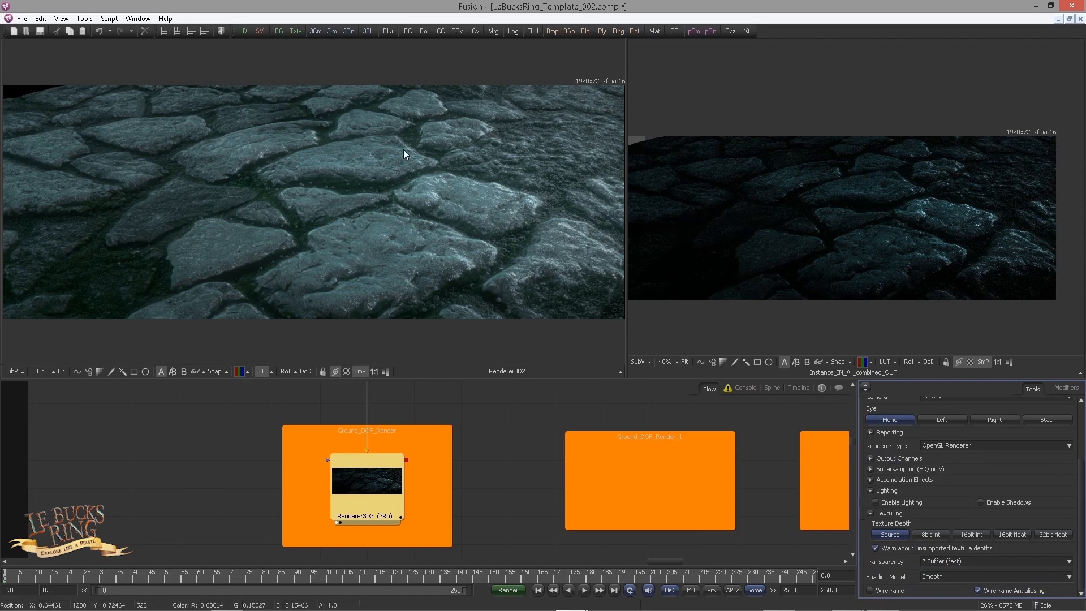
left_click(871, 469)
left_click(874, 458)
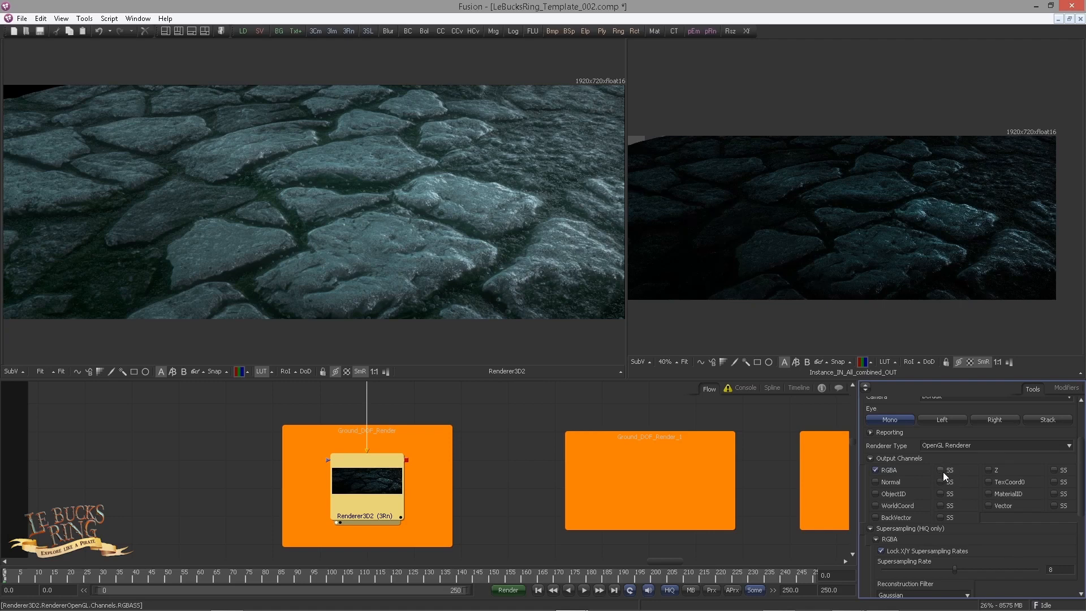
scroll(951, 504, "up", 2)
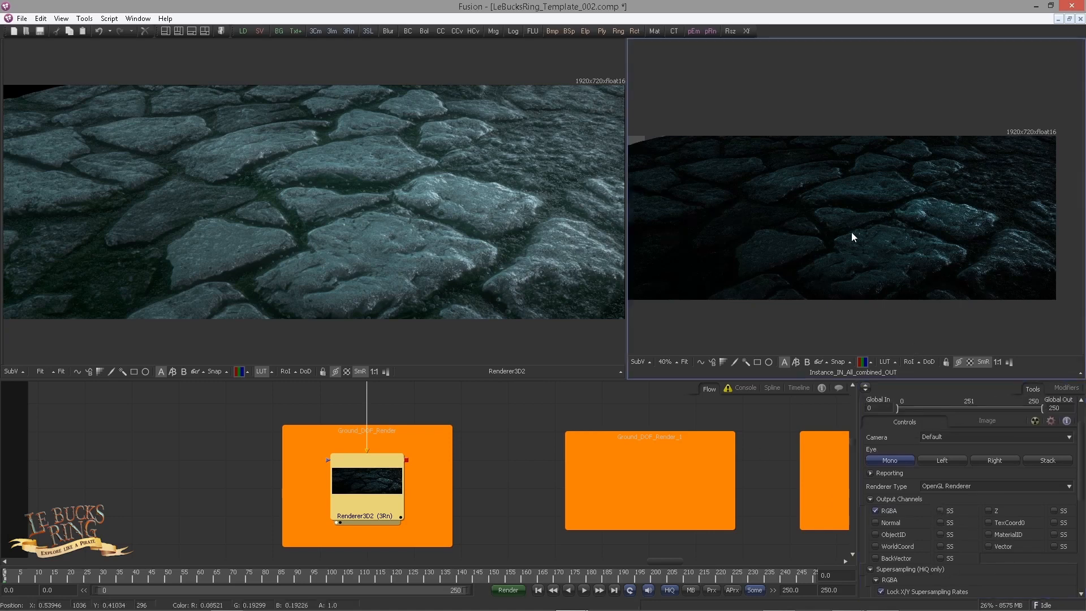
left_click_drag(851, 232, 944, 222)
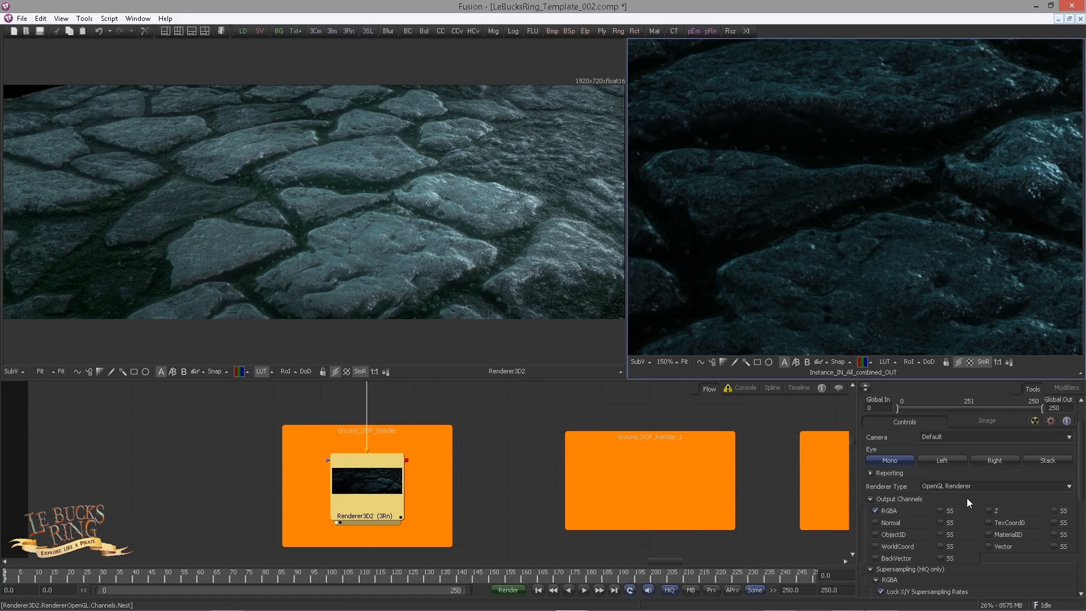
Step: Review the node flow between the camera merge and the DOF render underlays, and widen the rendered ground's viewer
left_click(626, 485)
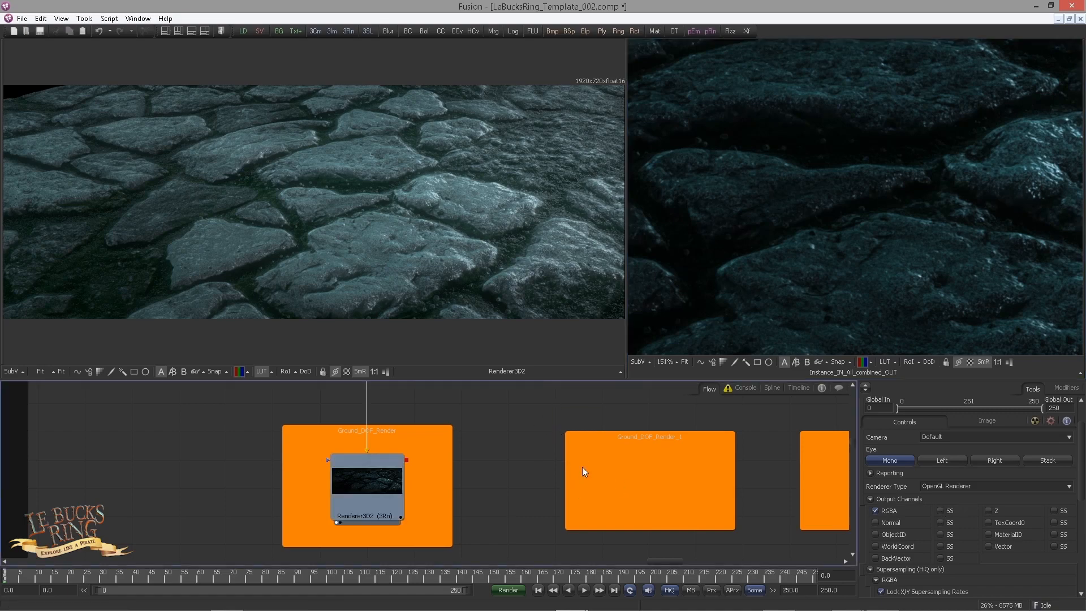
scroll(583, 467, "down", 3)
scroll(752, 258, "down", 5)
left_click_drag(491, 472, 527, 475)
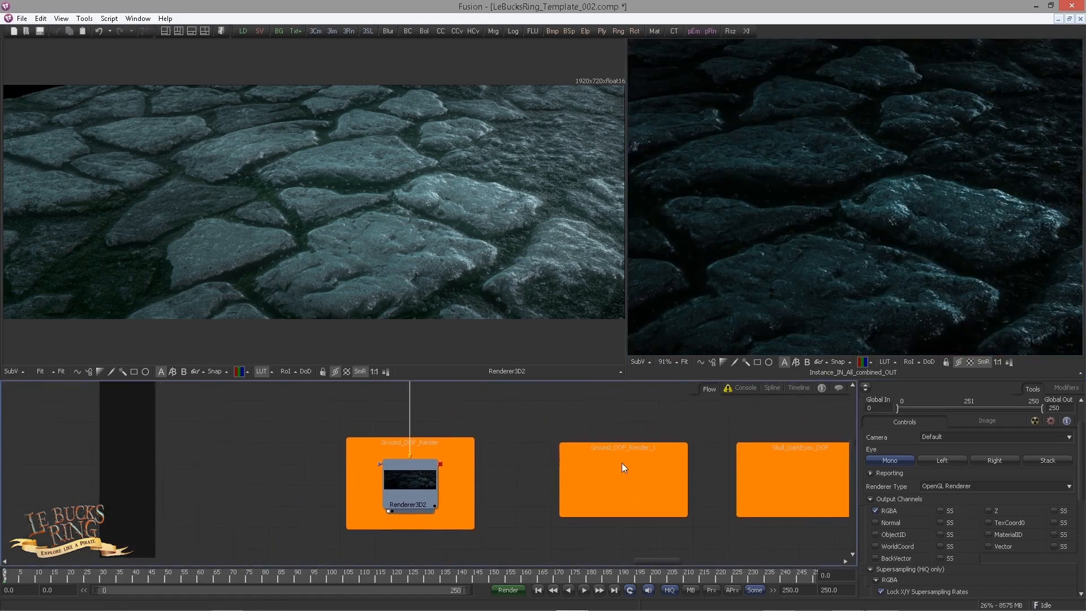
scroll(516, 478, "down", 2)
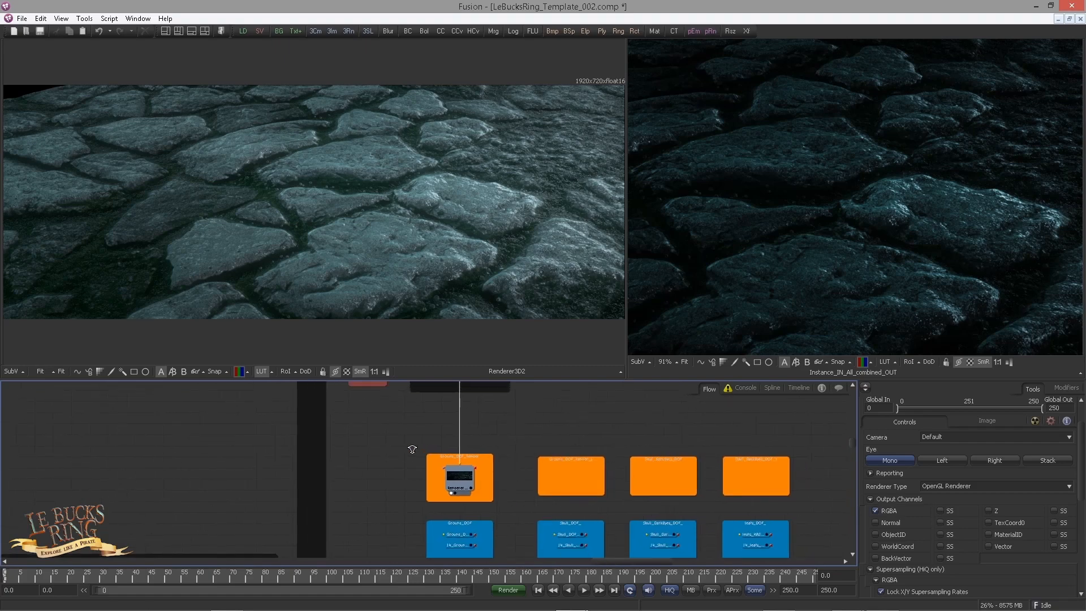
left_click_drag(374, 447, 347, 538)
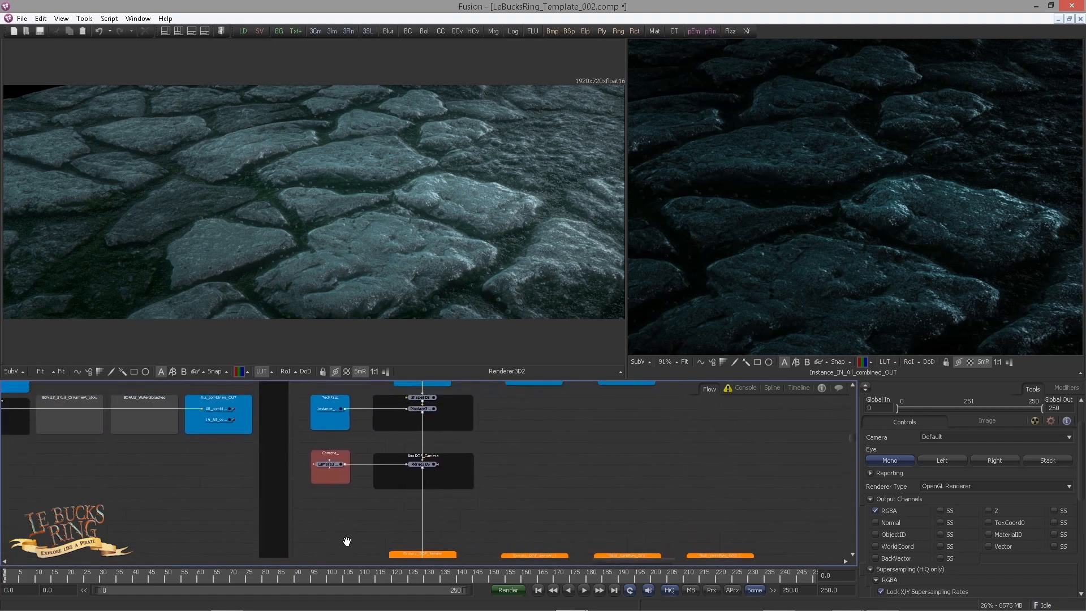
scroll(363, 514, "up", 2)
scroll(396, 489, "up", 2)
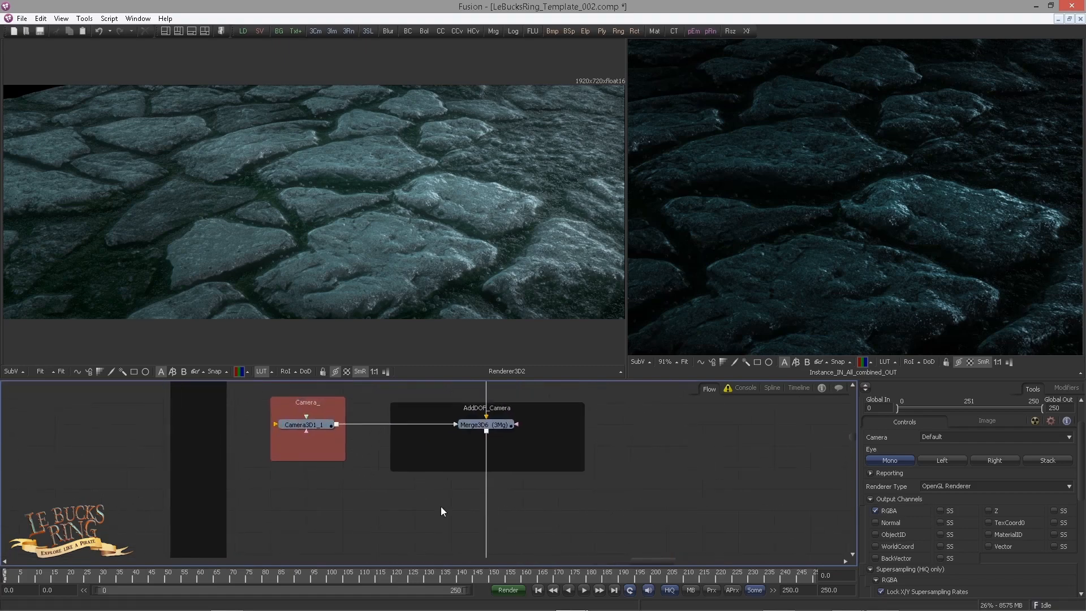
scroll(444, 507, "down", 2)
left_click_drag(626, 380, 627, 349)
left_click_drag(627, 277, 701, 283)
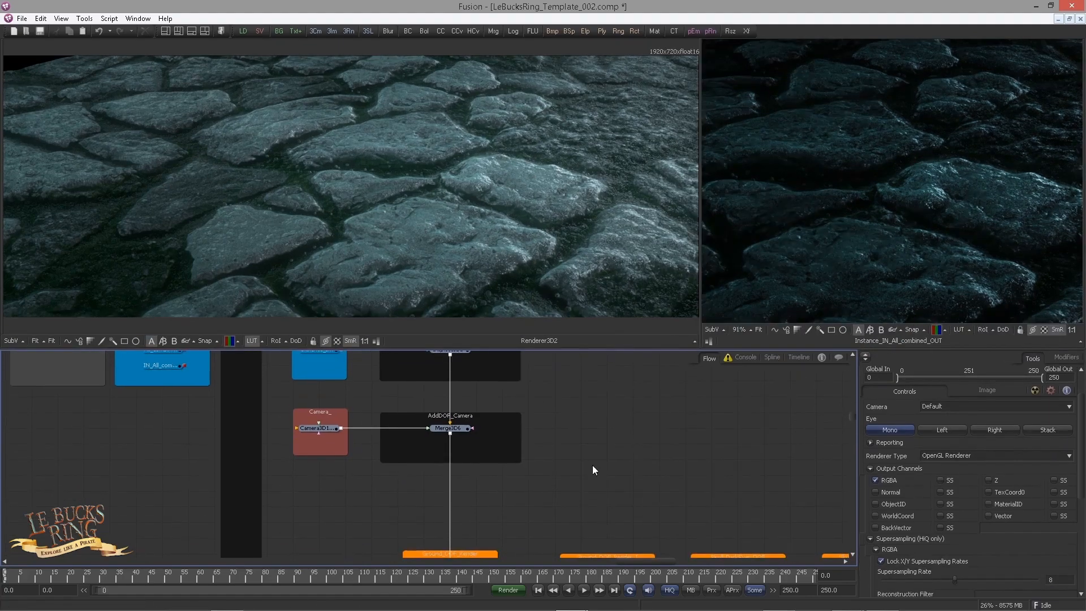
left_click_drag(591, 473, 546, 463)
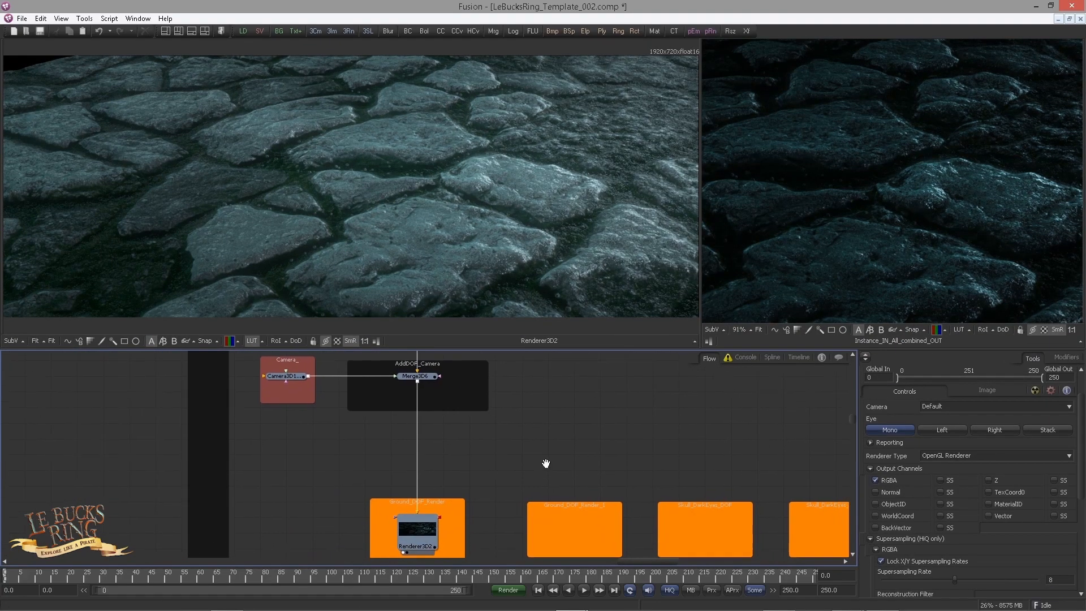
Step: Enable accumulation effects with depth of field on the Renderer 3D node
left_click(410, 531)
scroll(418, 538, "down", 1)
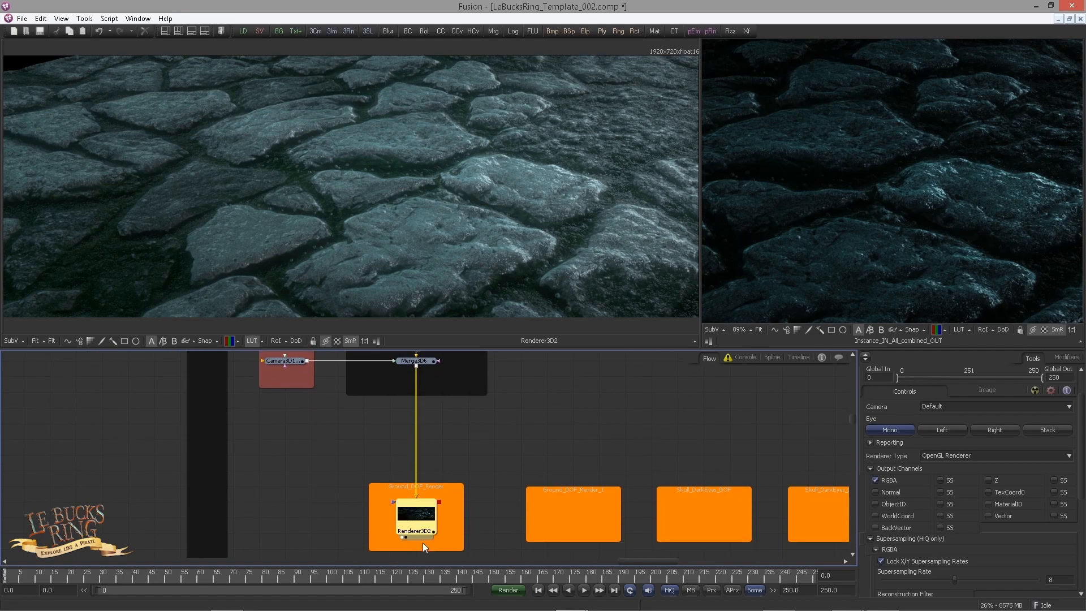
scroll(922, 452, "down", 5)
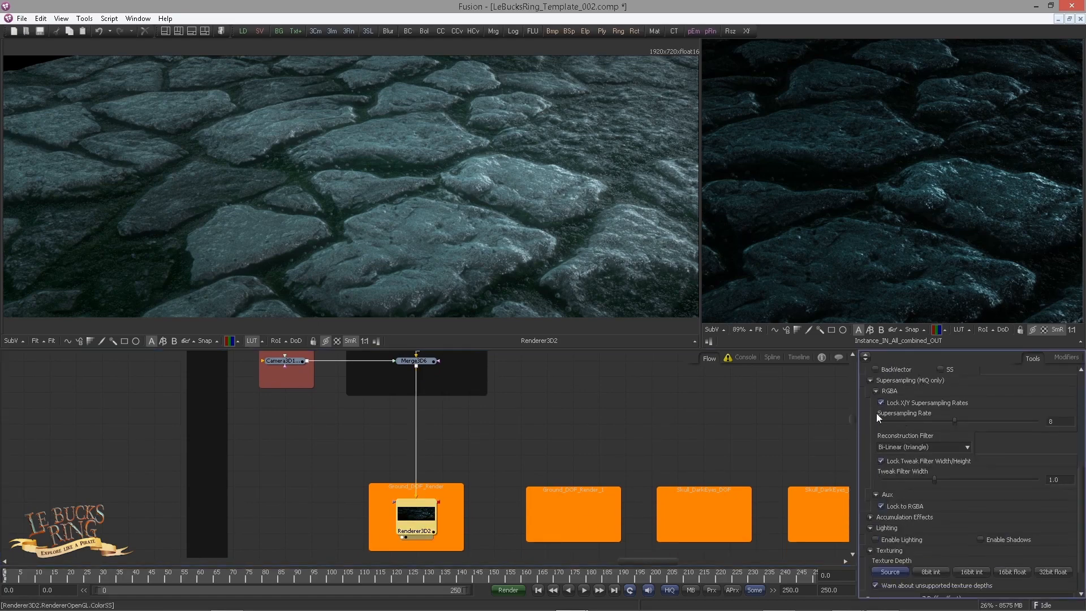
scroll(877, 430, "down", 2)
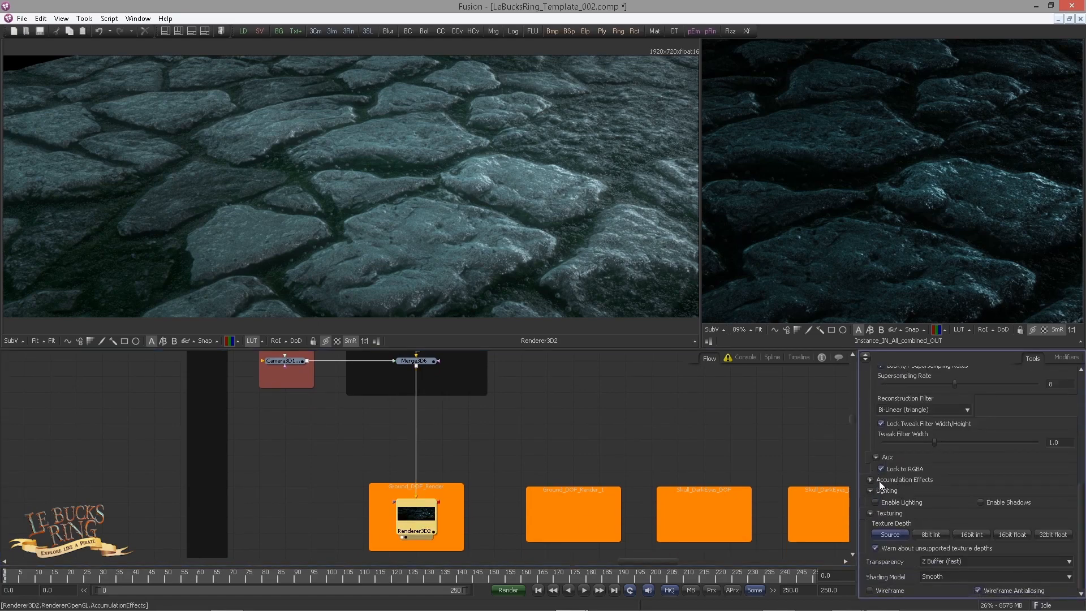
left_click(912, 479)
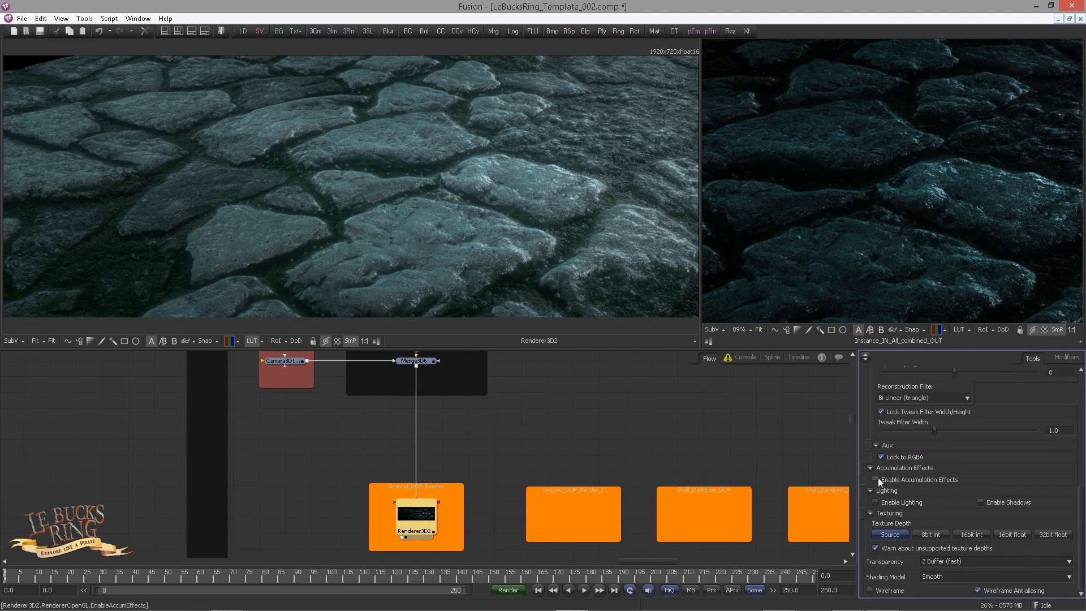
left_click(875, 479)
left_click_drag(956, 460, 956, 457)
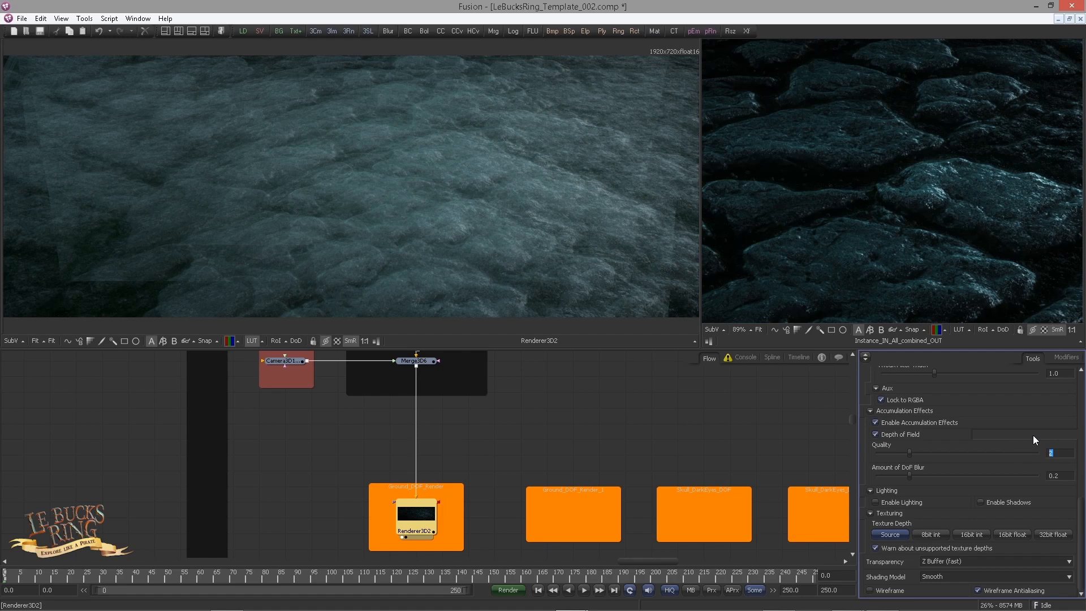
Step: Set the renderer's depth of field quality to 128 and the amount of DoF blur to 0.02
type("128")
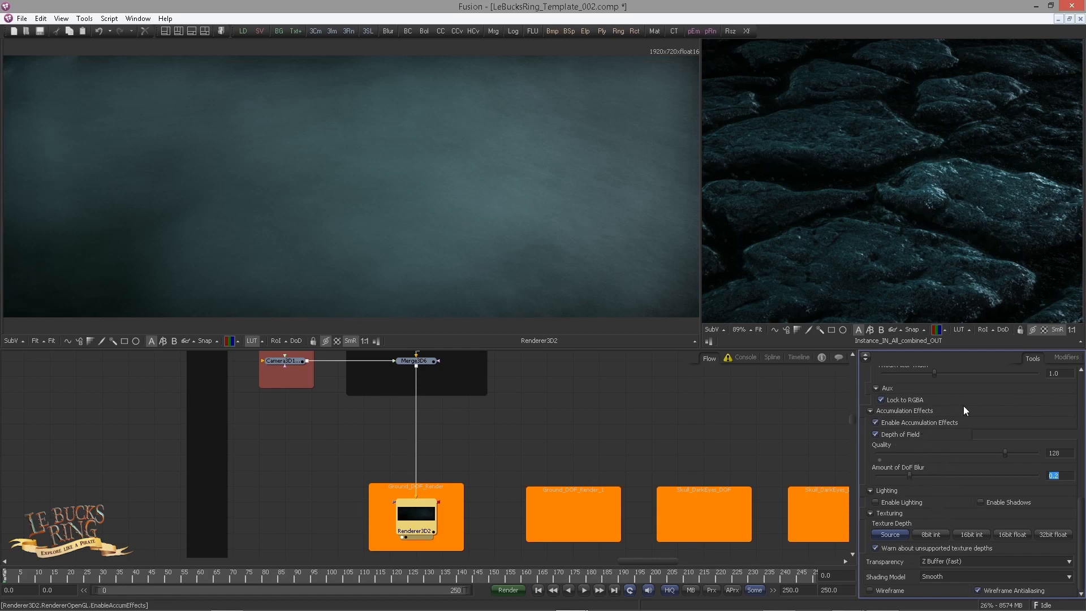
type("0.02")
key("Return")
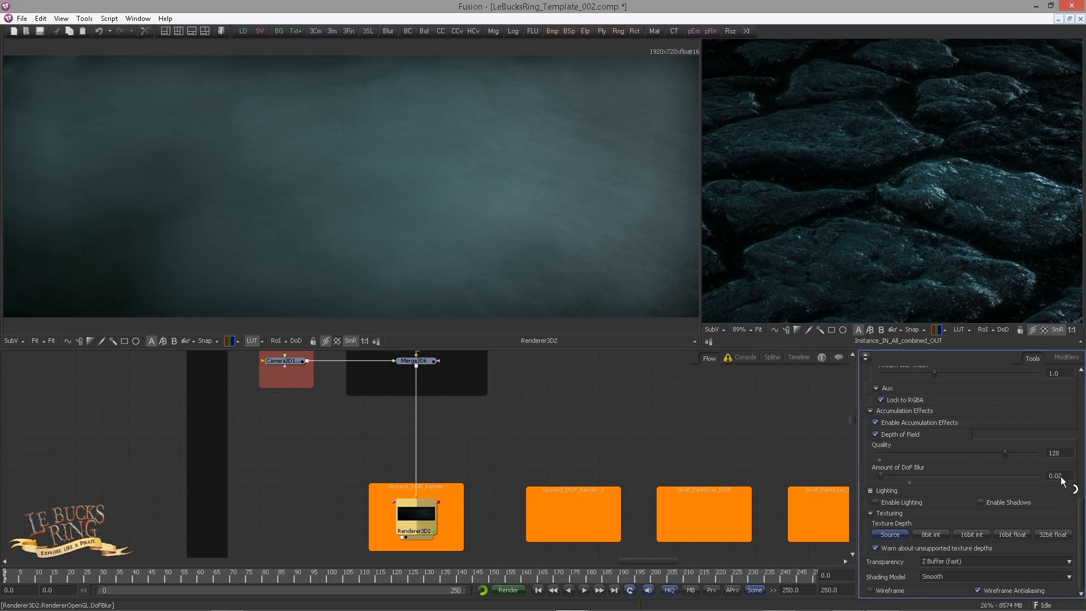
Step: Open the DOF camera's settings and show the camera merge's 3D scene in the second viewer, enlarged
left_click_drag(527, 413, 539, 433)
left_click_drag(310, 447, 344, 473)
left_click(317, 399)
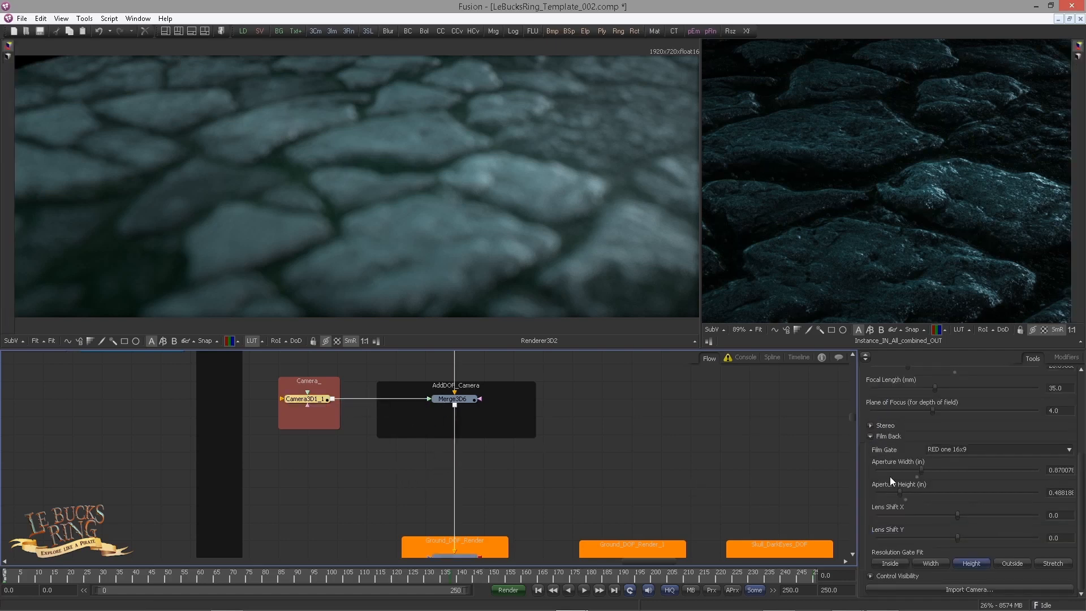
scroll(926, 488, "up", 3)
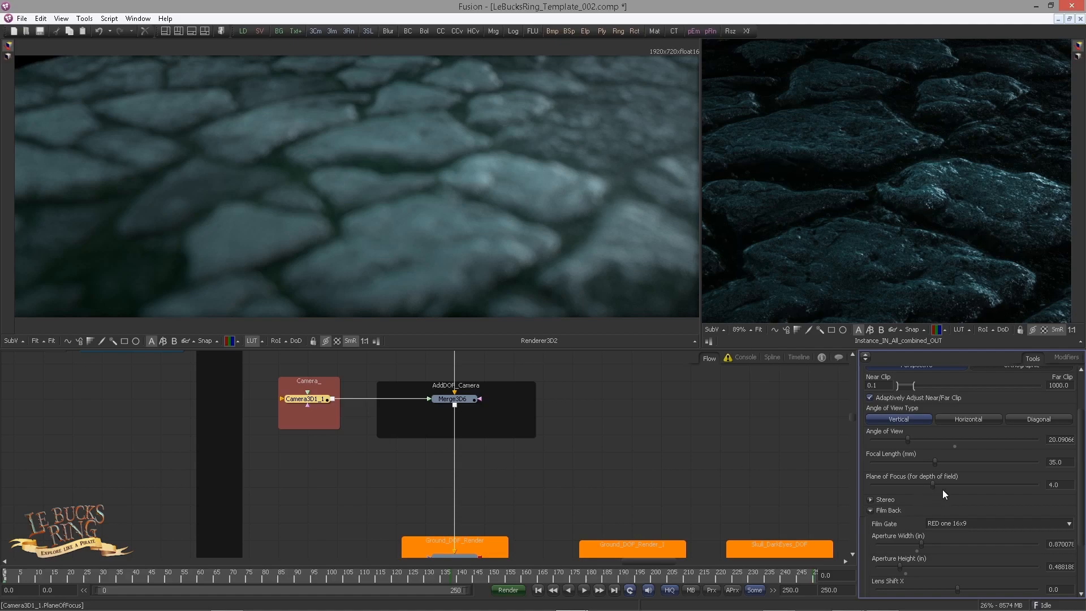
left_click(441, 405)
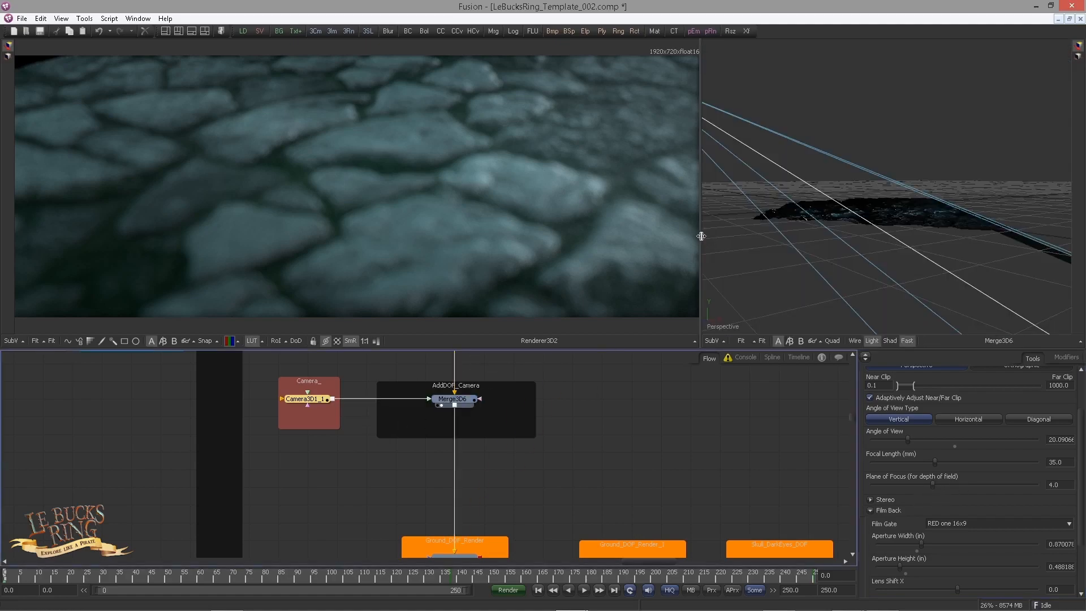
left_click_drag(701, 235, 746, 317)
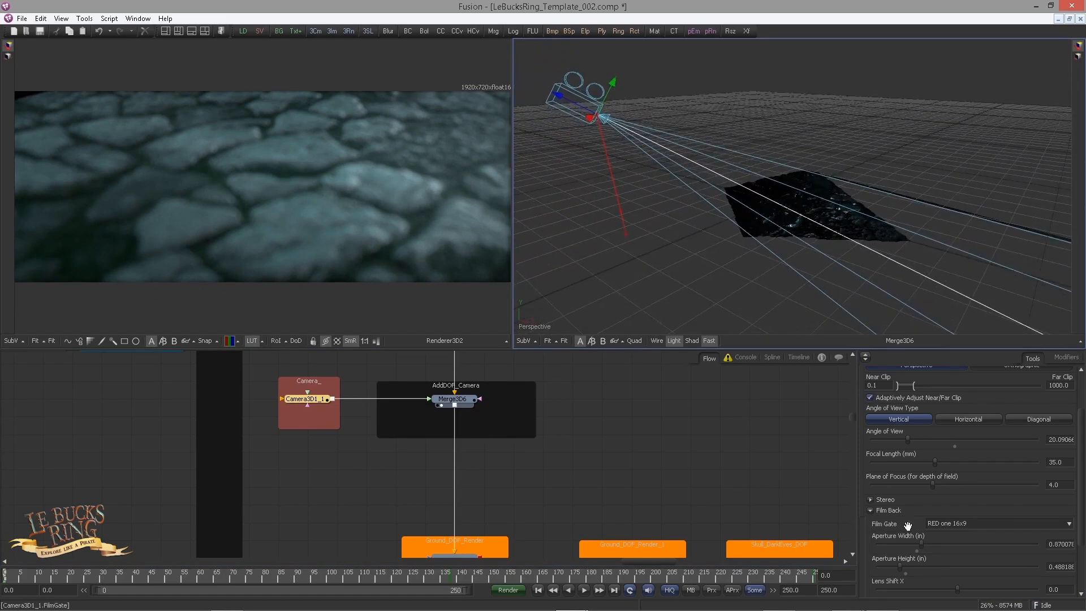
Step: Enable the camera's Plane of Focus display in its control visibility options and view the scene from the side
scroll(907, 523, "down", 3)
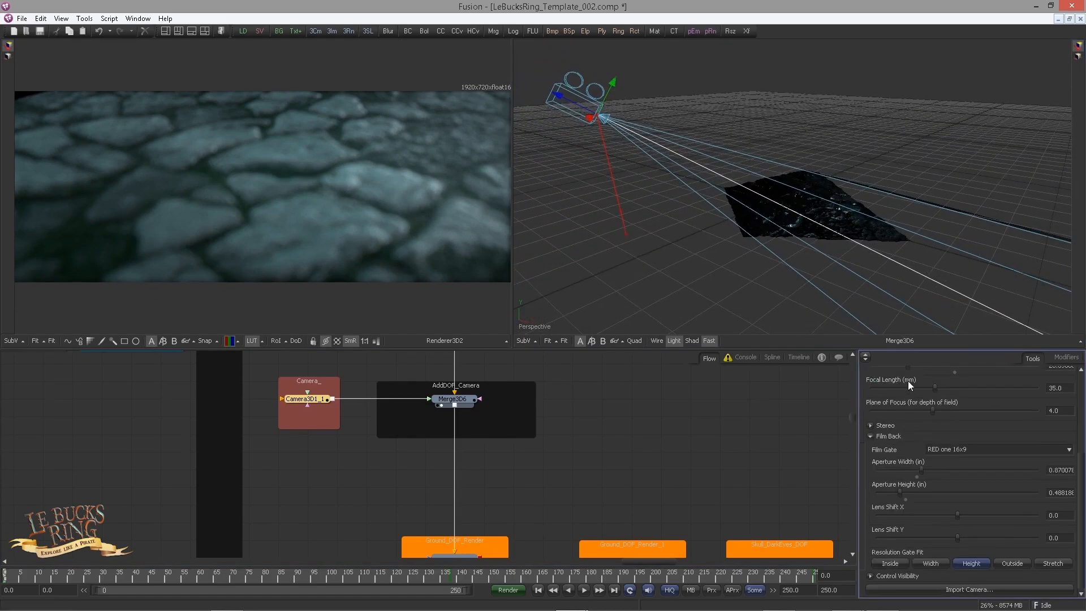
left_click(870, 576)
scroll(906, 498, "down", 1)
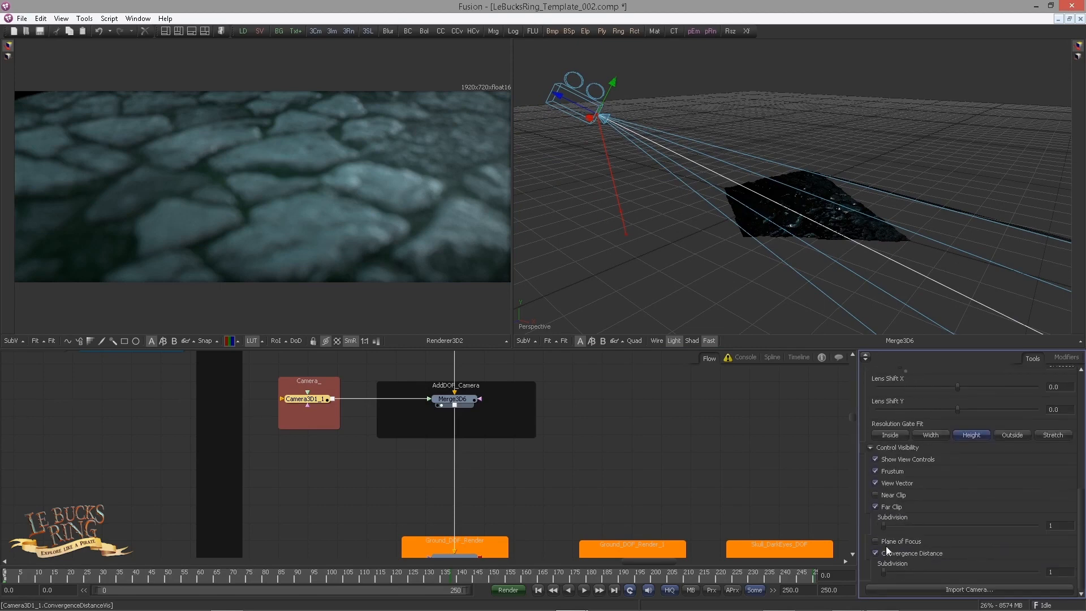
left_click(904, 542)
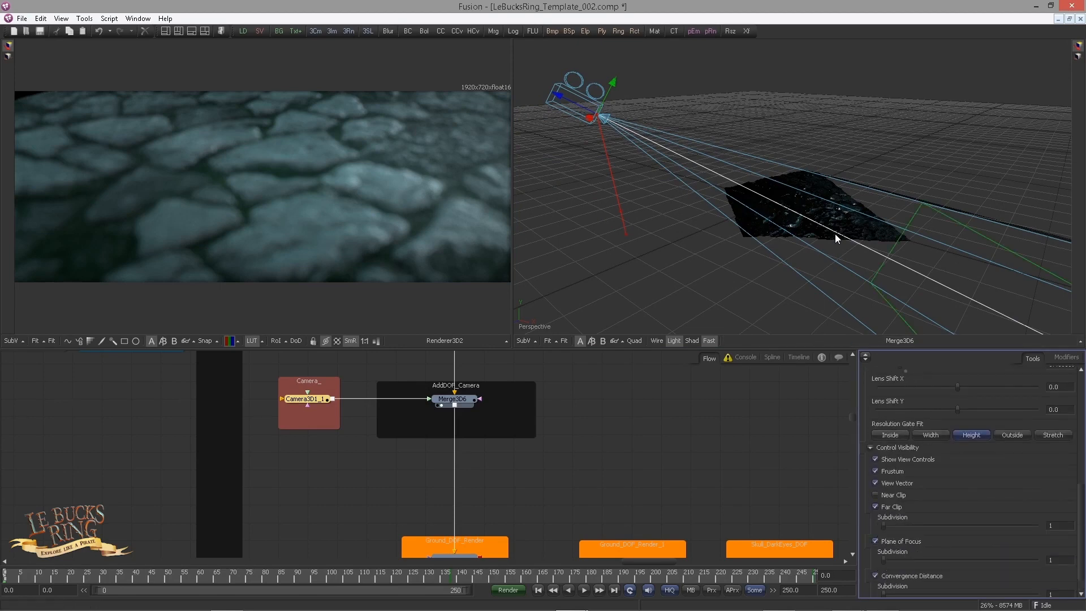
left_click_drag(835, 233, 814, 244)
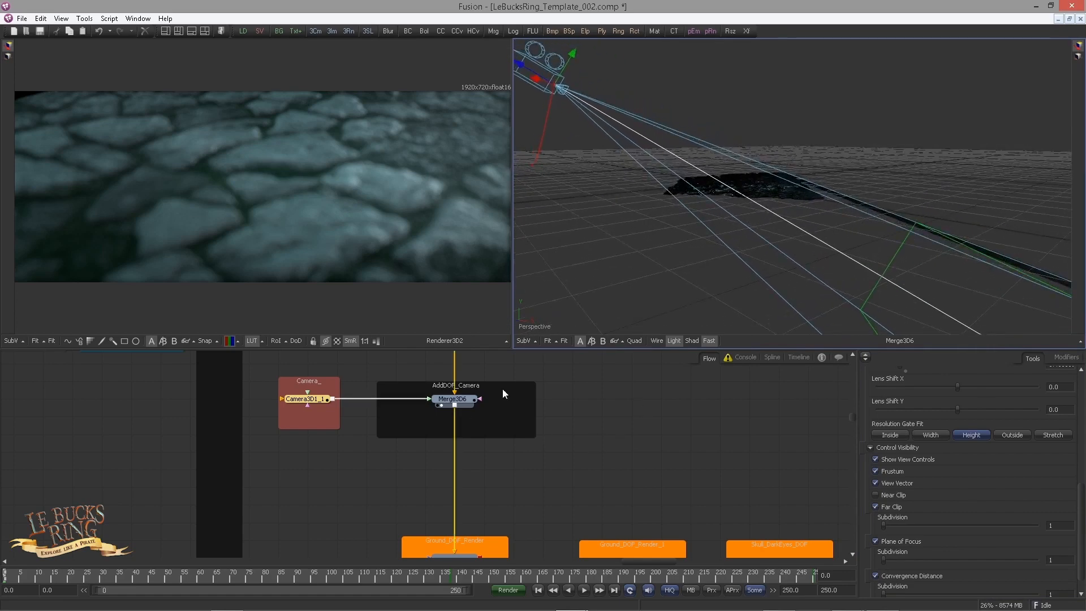
Step: Set the camera's plane of focus to 1.5 and enlarge the view of the rendered ground
scroll(940, 487, "up", 8)
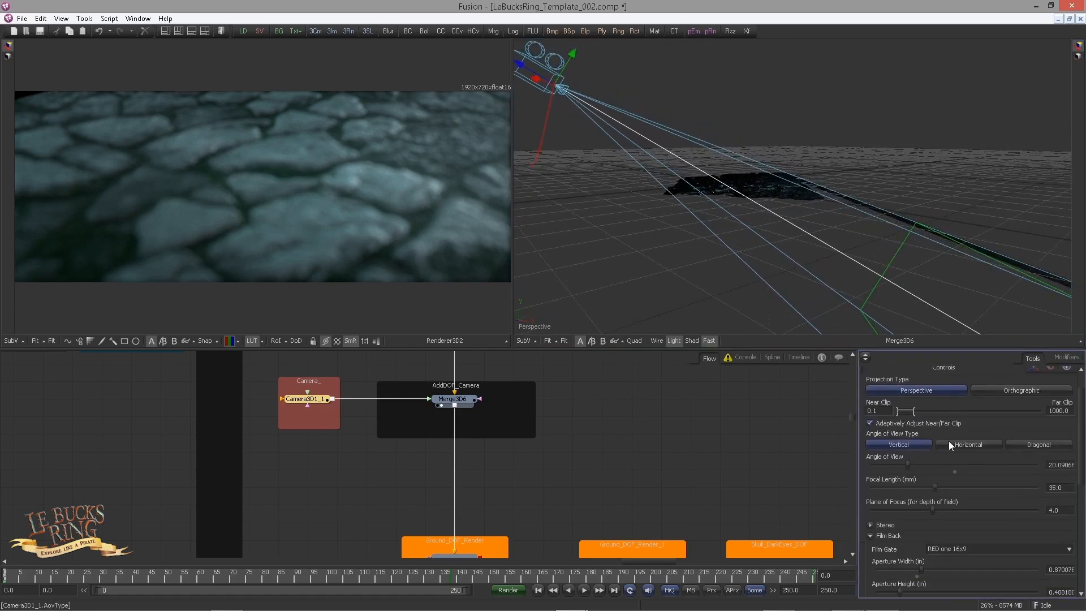
type("1")
key("Tab")
double_click(1054, 511)
type("1.5")
key("Tab")
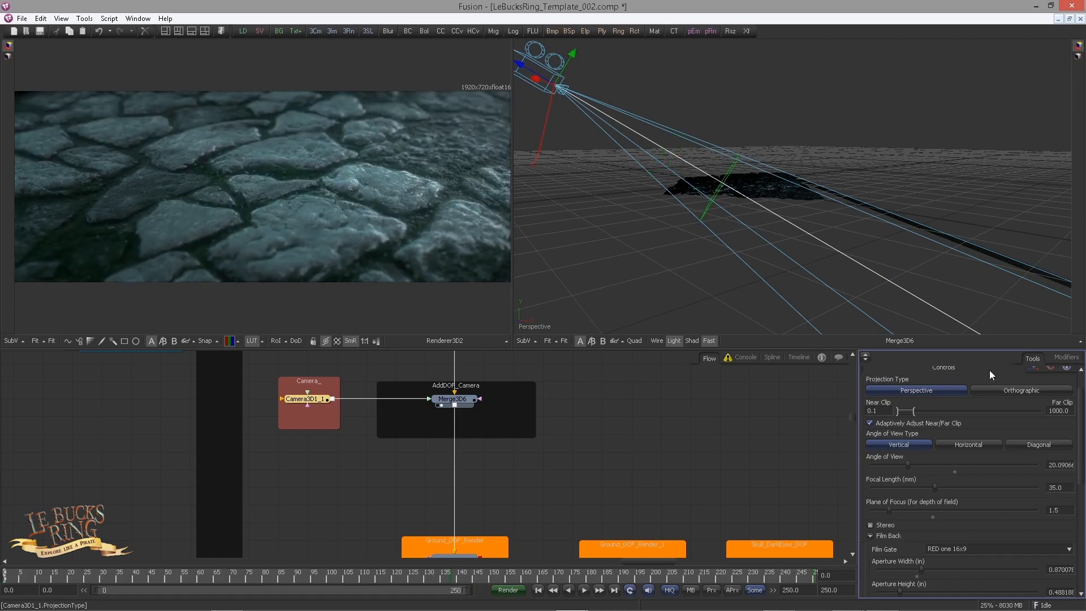
scroll(789, 252, "up", 4)
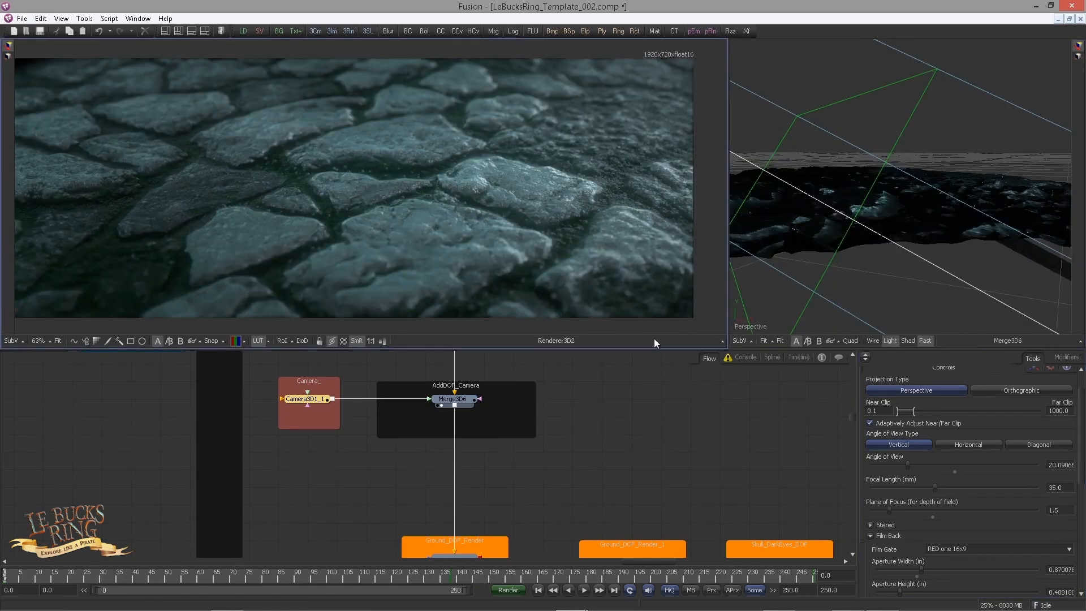
Step: Try a camera plane of focus of 1.2 for comparison, and return it to 1.5
left_click(914, 545)
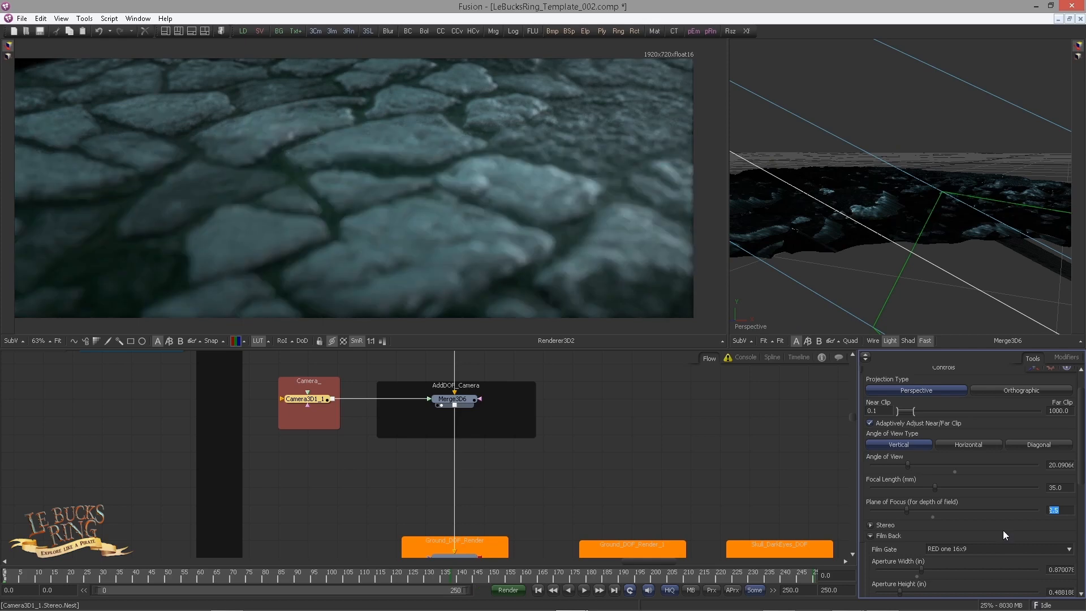
key("Return")
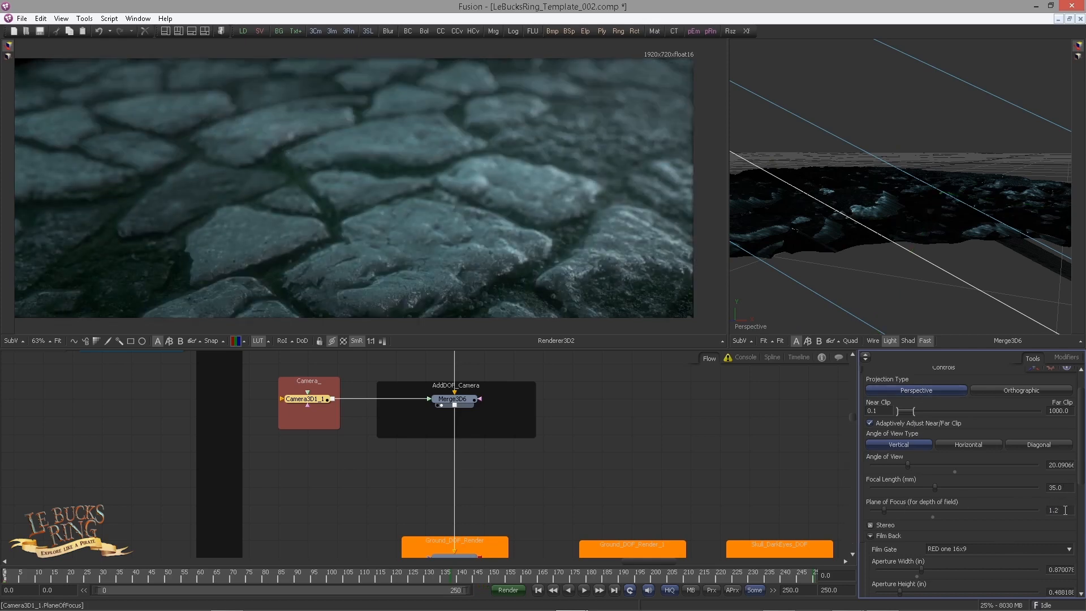
type("5")
key("Return")
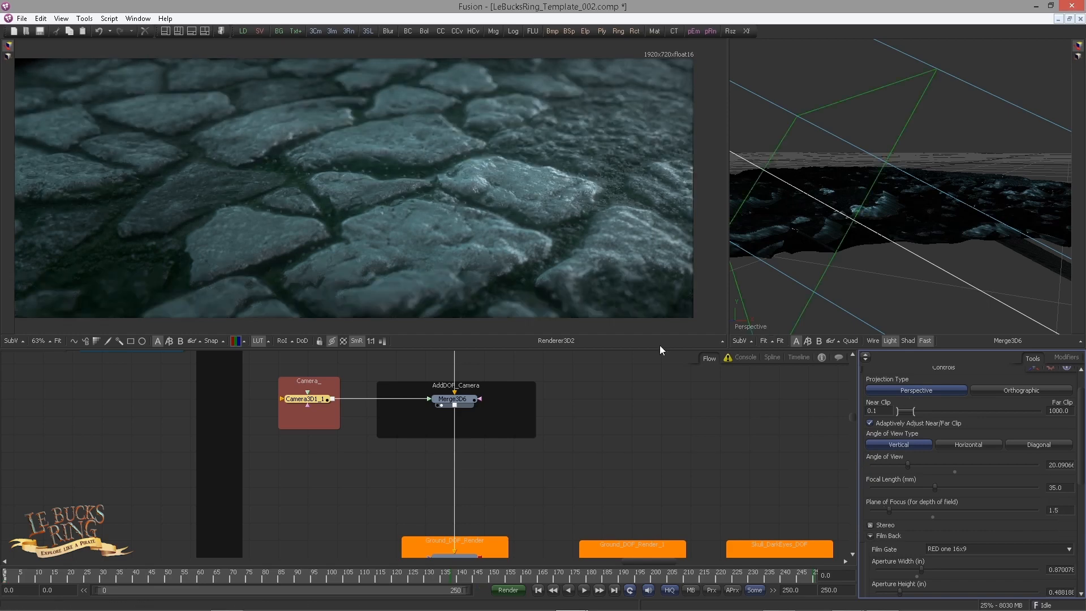
Step: Connect the ground's Renderer 3D output to Ground_DOF_OUT in the Ground_DOF underlay
scroll(592, 470, "down", 5)
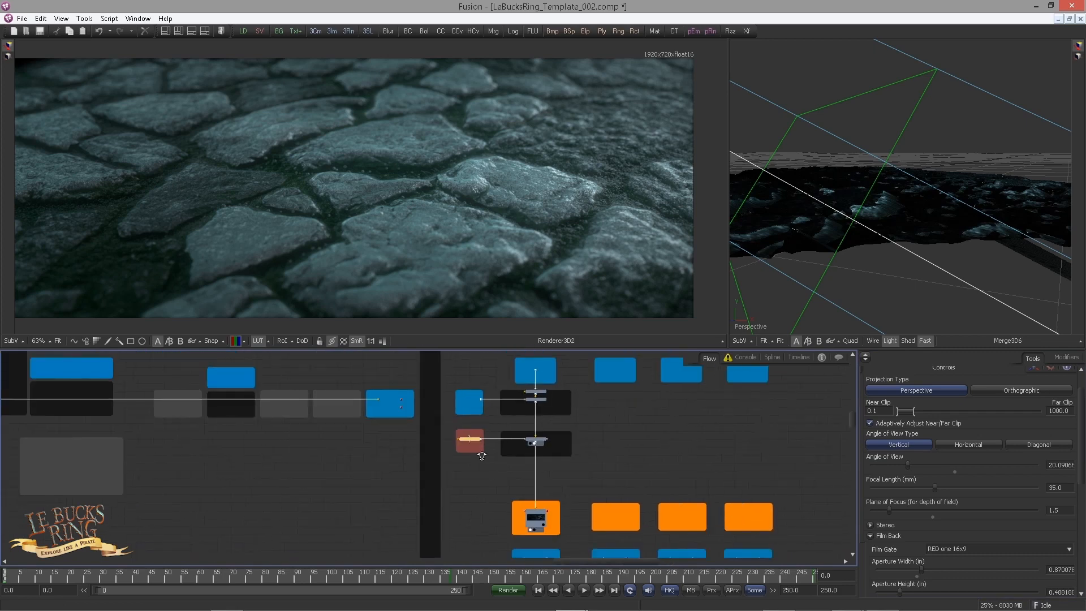
scroll(526, 458, "down", 1)
left_click_drag(465, 442, 393, 348)
scroll(423, 443, "up", 3)
left_click_drag(490, 458, 308, 453)
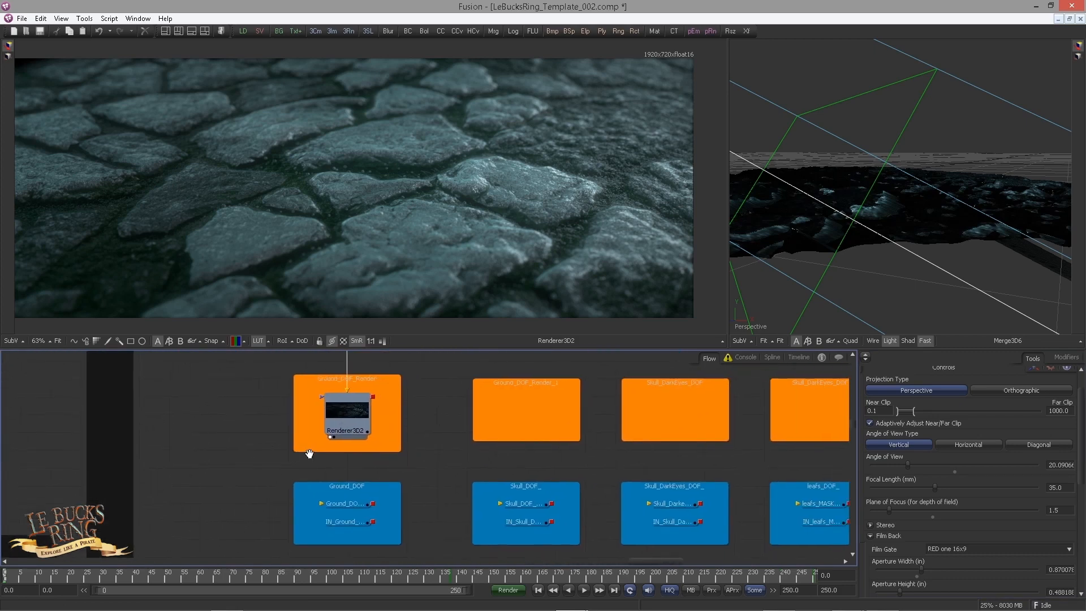
scroll(307, 454, "up", 1)
left_click_drag(394, 379, 363, 522)
left_click_drag(501, 497, 483, 415)
Step: Place an instance of IN_Ground_DOF_OUT in the Ground_DOF_1 underlay beside BONUS_Smoke
left_click(336, 459)
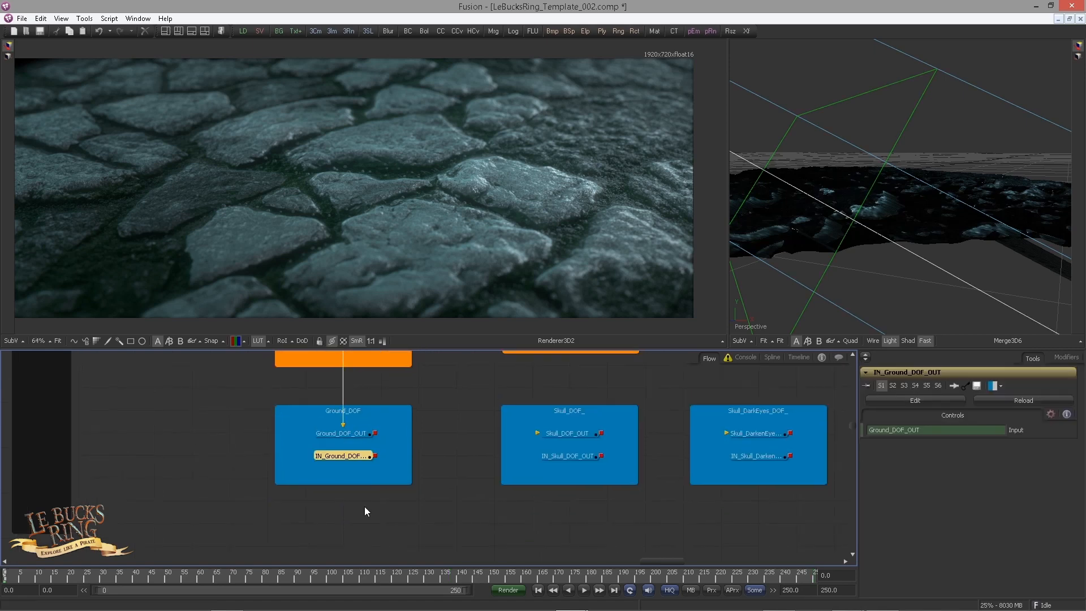
scroll(410, 474, "down", 3)
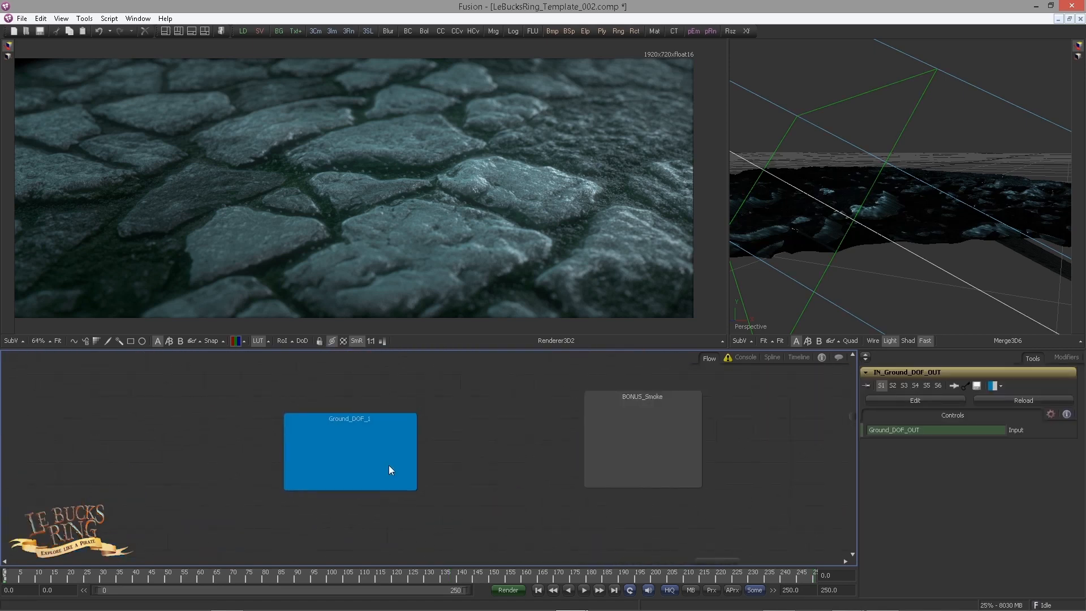
left_click(350, 463)
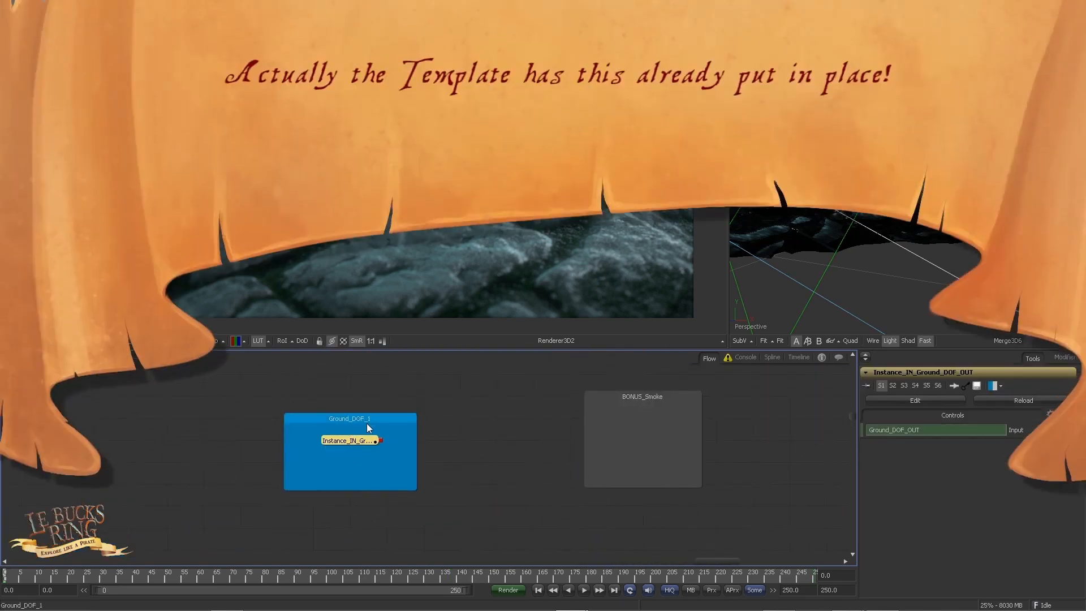
left_click(500, 459)
left_click(354, 443)
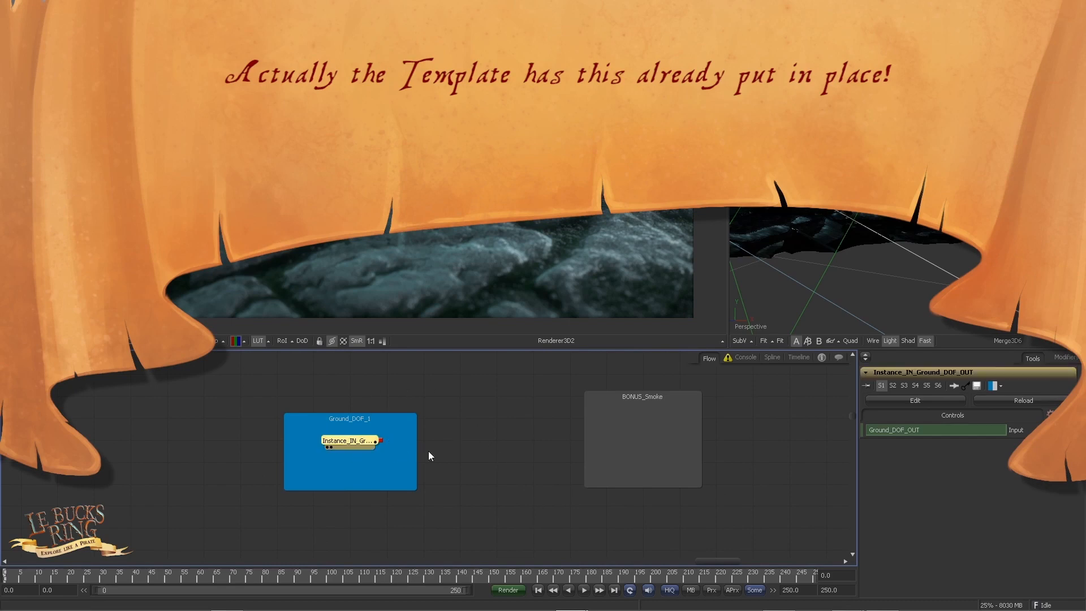
left_click_drag(505, 470, 364, 465)
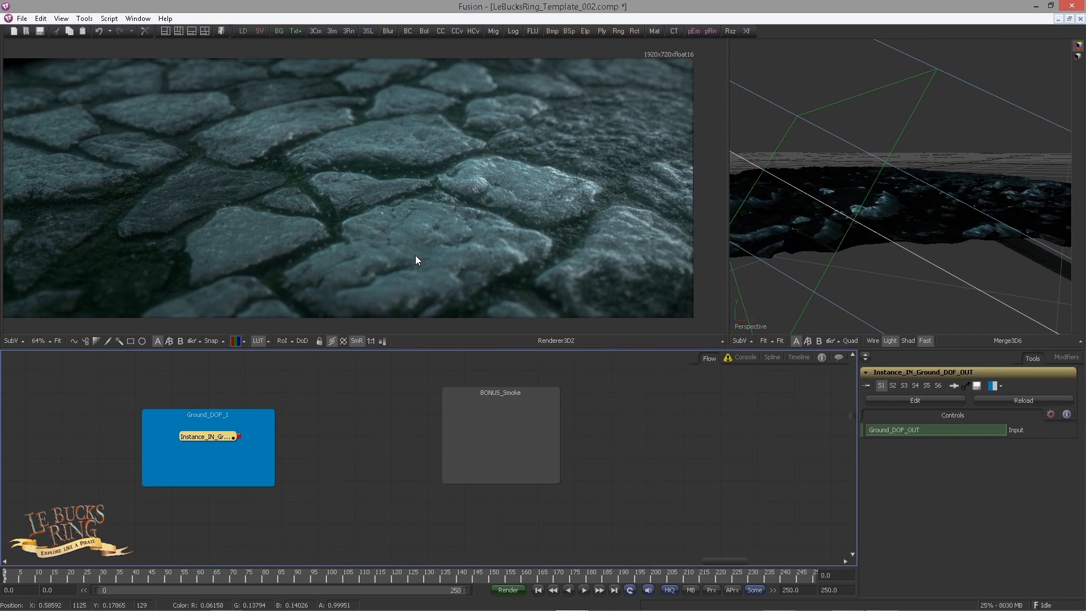
Step: Add a Color Corrector after the ground DOF instance
scroll(208, 477, "up", 1)
key("ctrl+space")
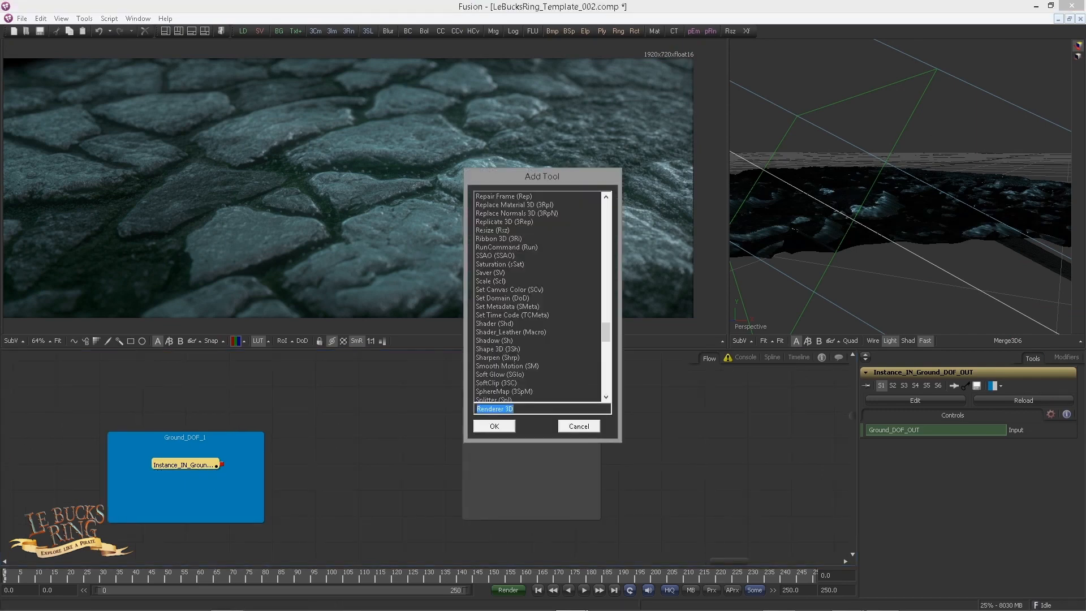
type("cc")
key("Return")
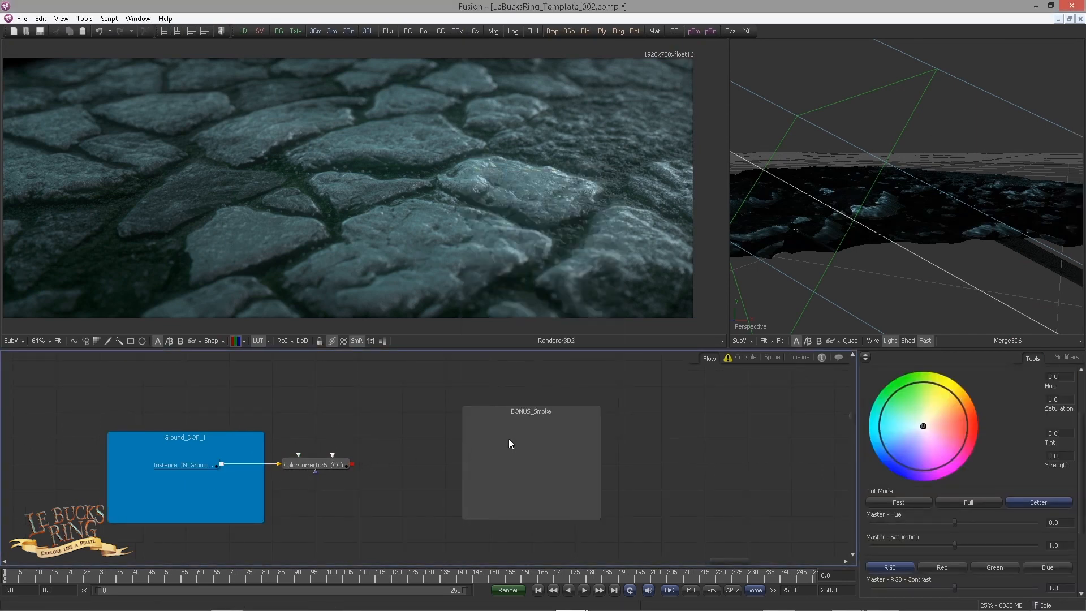
Step: Reduce the saturation of the color corrector's shadows range to 0.638
scroll(860, 430, "down", 2)
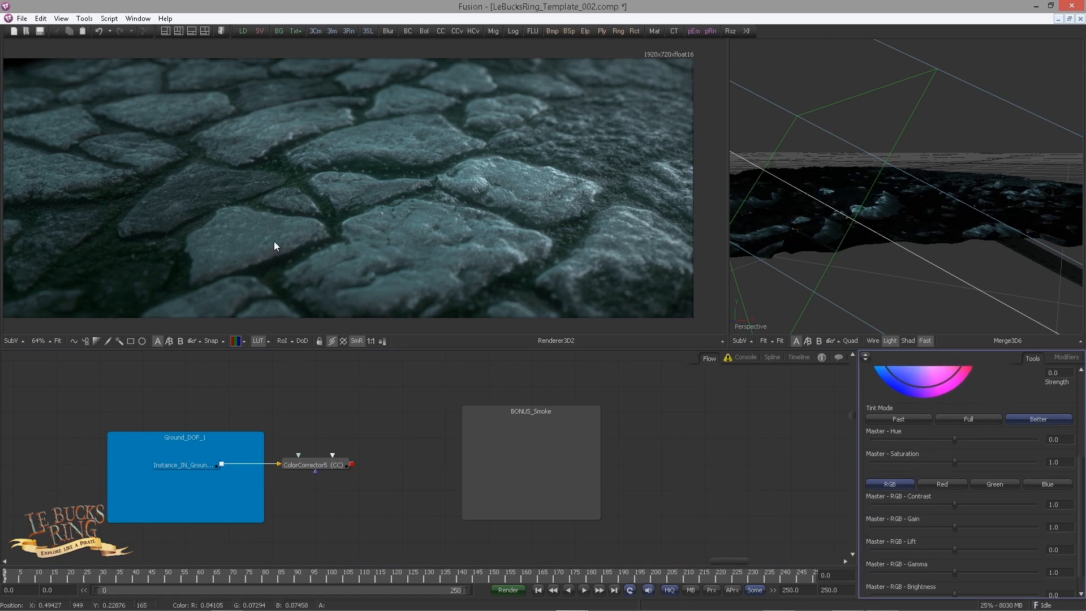
scroll(933, 487, "up", 3)
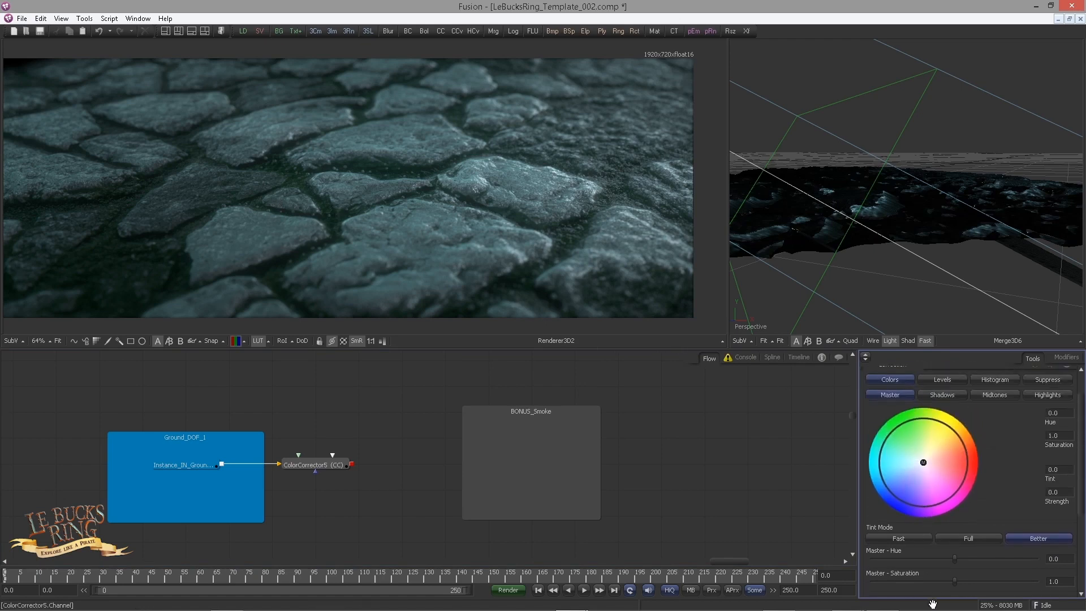
left_click(943, 397)
scroll(930, 384, "down", 3)
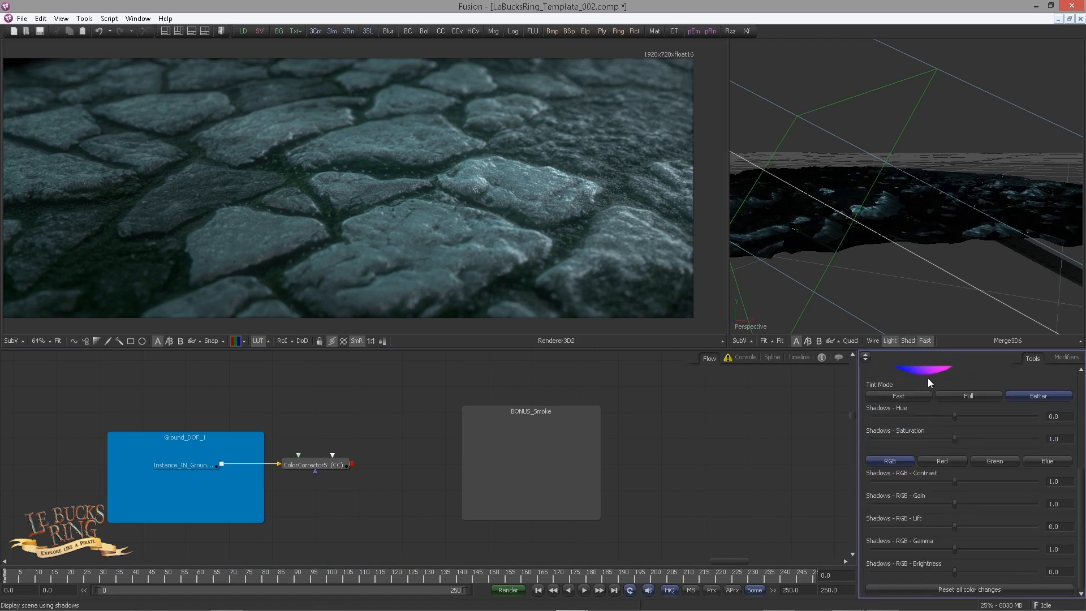
left_click(1069, 438)
type("0.638")
key("Return")
Step: View the color corrector's result and toggle its pass-through to compare the ground with and without the correction
left_click(310, 464)
key("1")
key("ctrl+p")
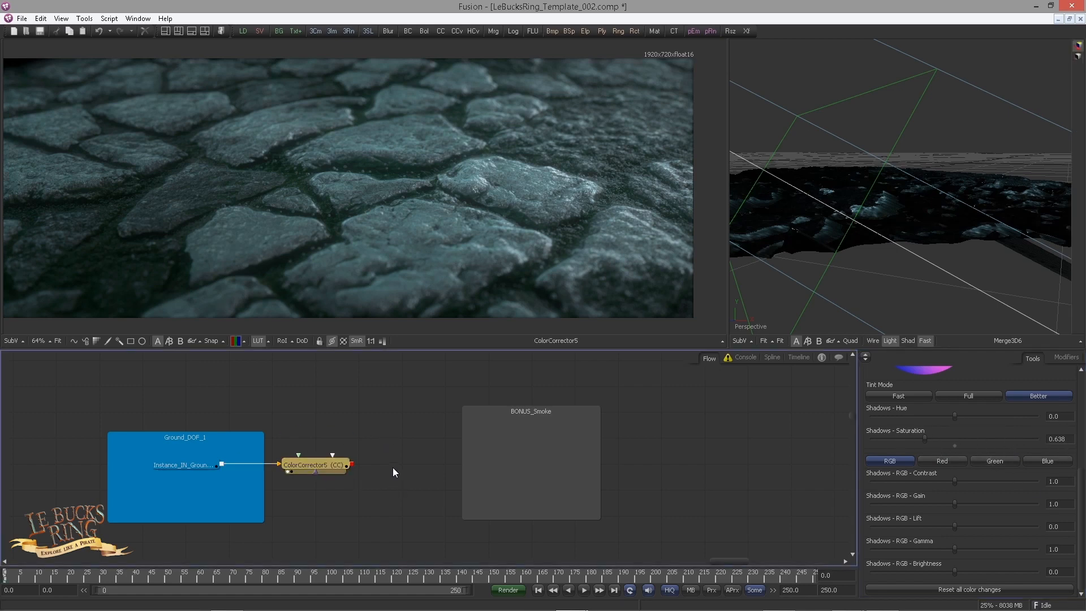
key("ctrl+p")
key("ctrl+p")
left_click(397, 462)
left_click_drag(299, 464, 301, 466)
Step: Add a Merge after the color corrector and space it and the BONUS_Smoke underlay farther along the flow
left_click(302, 470)
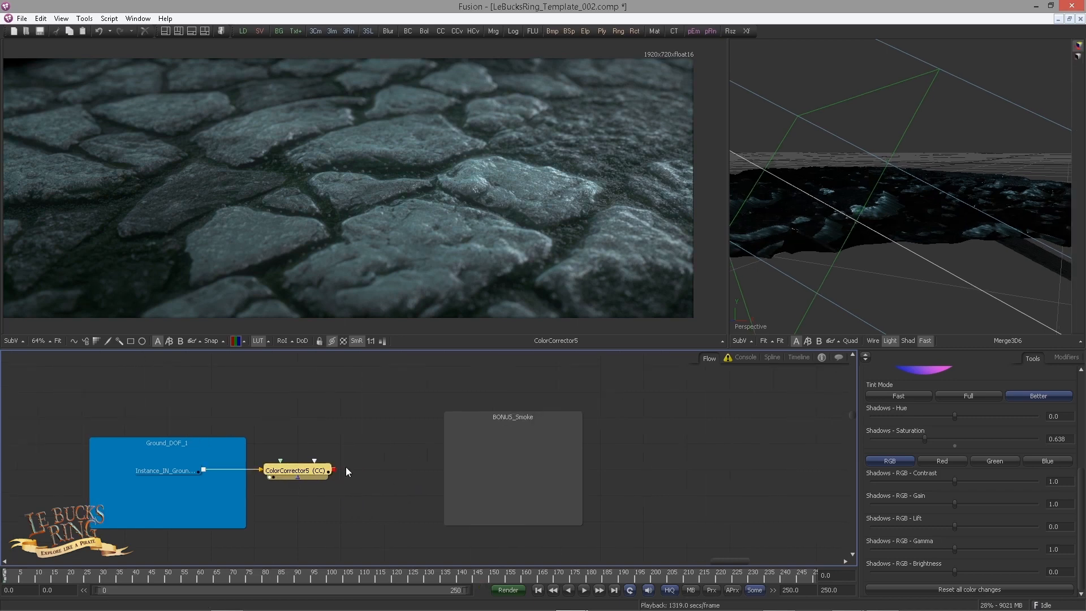
key("ctrl+space")
type("merg")
key("Return")
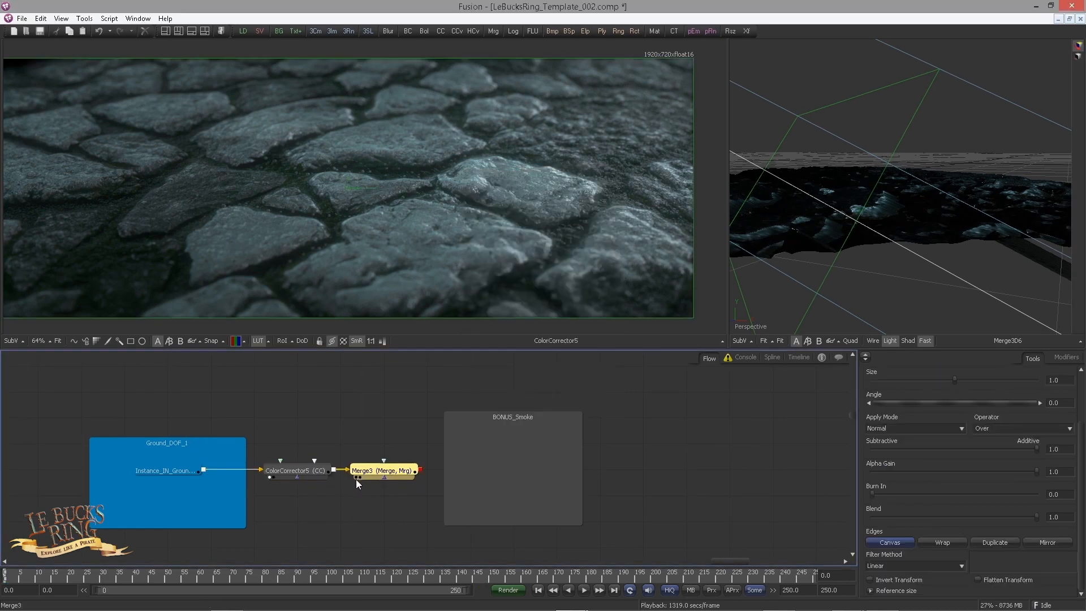
left_click_drag(447, 419, 483, 417)
left_click_drag(384, 470, 425, 470)
left_click(399, 391)
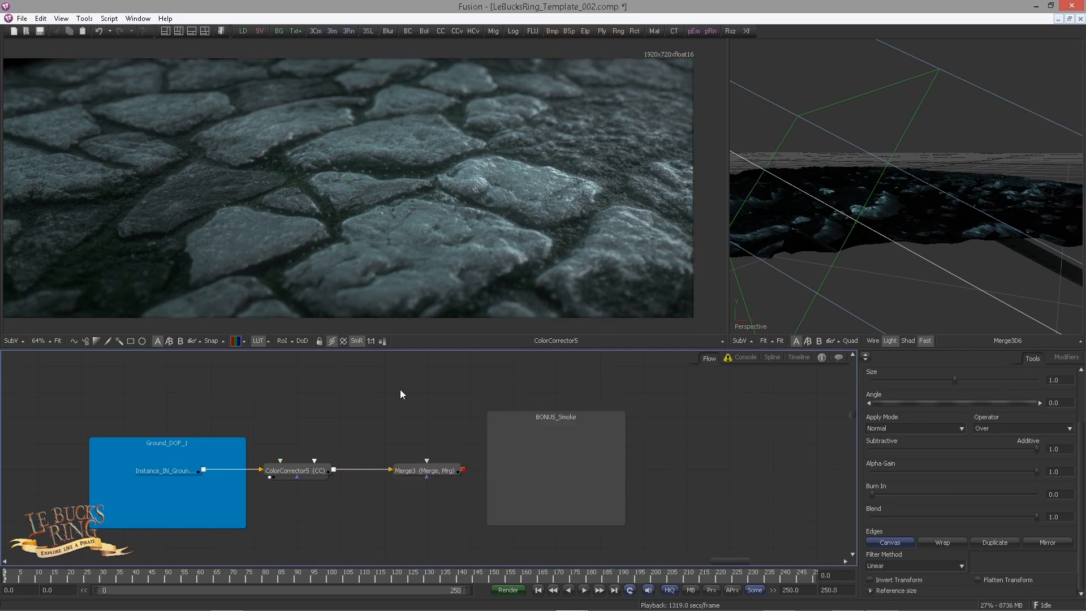
Step: Add a Background tool above the new merge and switch its fill type to gradient
left_click_drag(399, 390, 398, 430)
scroll(403, 452, "down", 1)
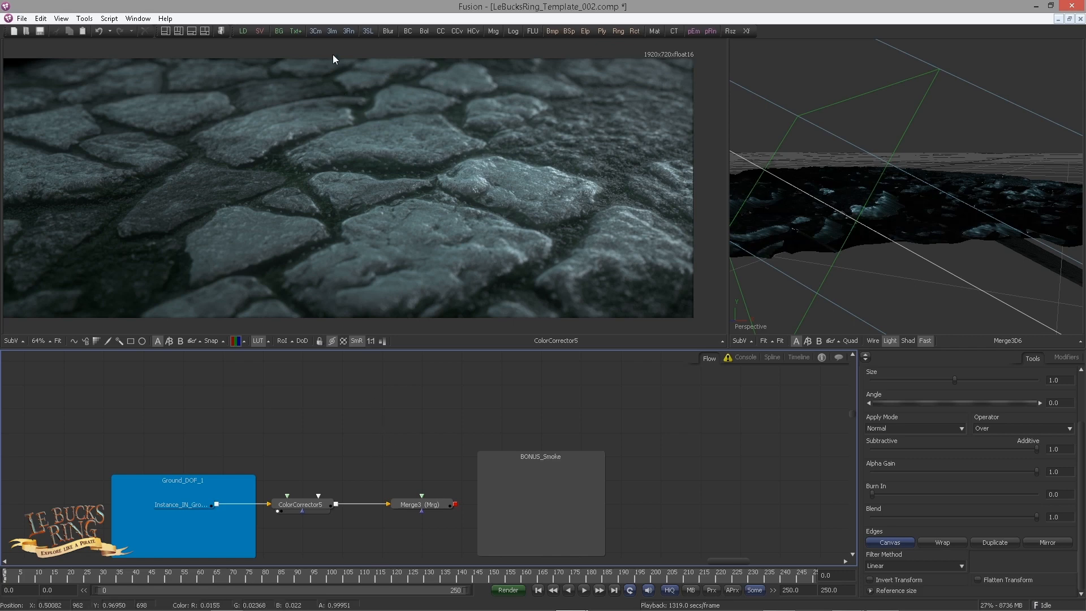
left_click_drag(277, 31, 413, 417)
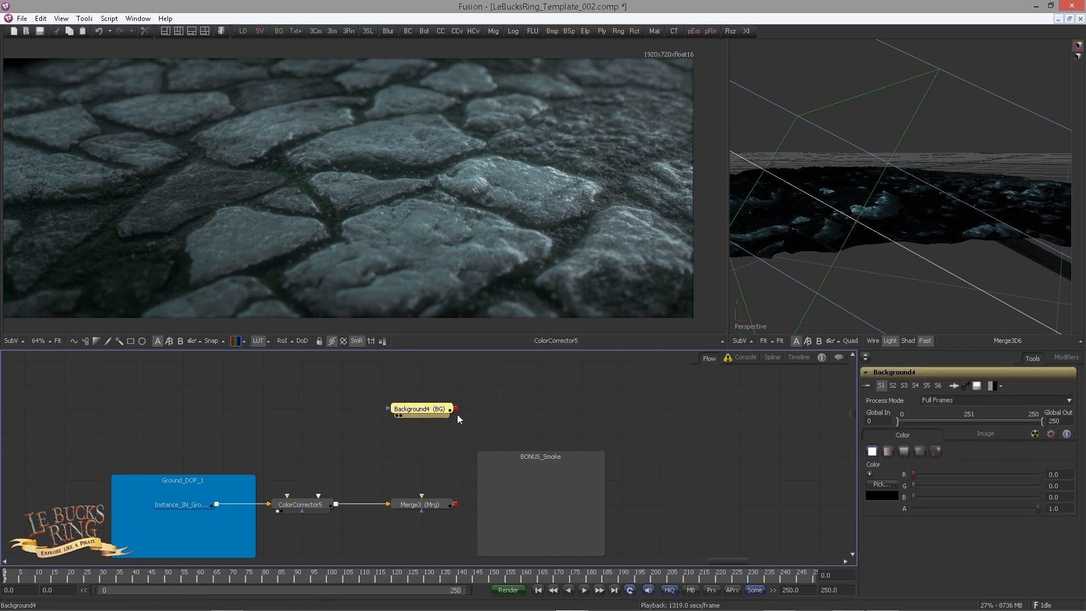
left_click(935, 450)
scroll(884, 468, "down", 3)
Step: Show the background in the second viewer and angle its linear gradient from about (0.54, 0.11) to (0.83, 0.84)
left_click(865, 358)
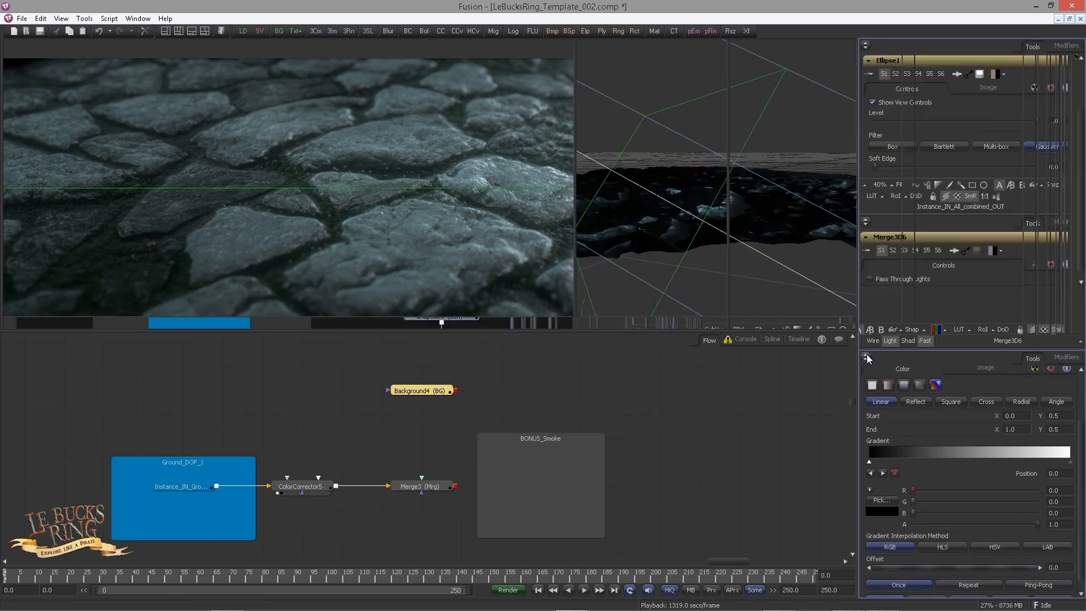
left_click_drag(422, 391, 628, 266)
left_click_drag(575, 226, 701, 225)
scroll(650, 251, "down", 1)
left_click_drag(826, 194, 794, 156)
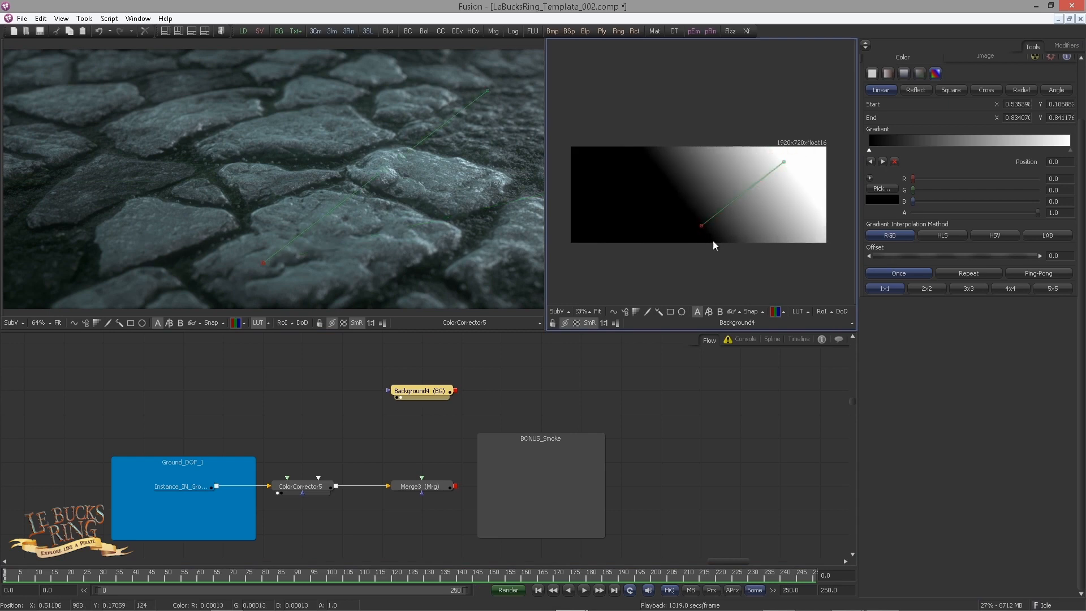
Step: Place the background's gradient from about (0.60, 0.11) to (0.83, 0.95) and color its end stop dark blue with a value of about 0.45
left_click_drag(701, 226, 724, 232)
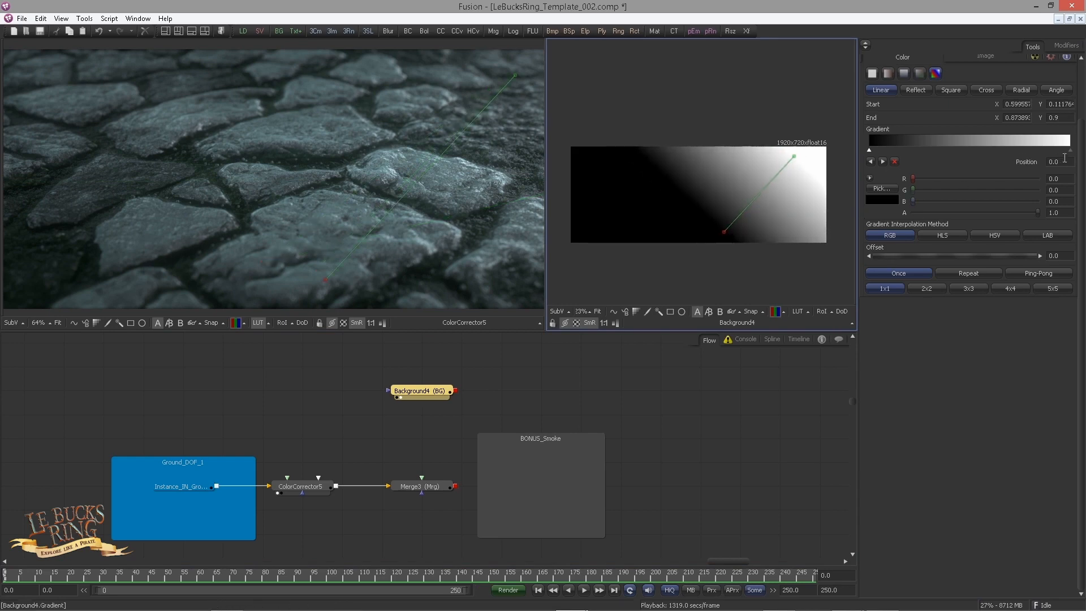
left_click(1071, 151)
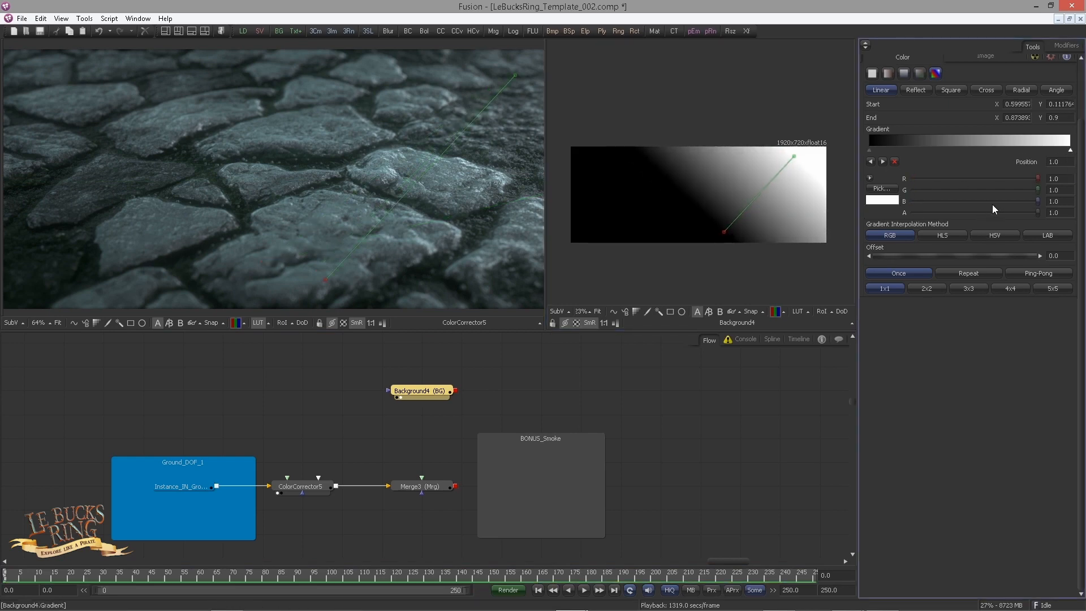
left_click(870, 178)
left_click_drag(911, 220, 900, 230)
left_click_drag(971, 178, 971, 214)
left_click_drag(900, 229, 887, 229)
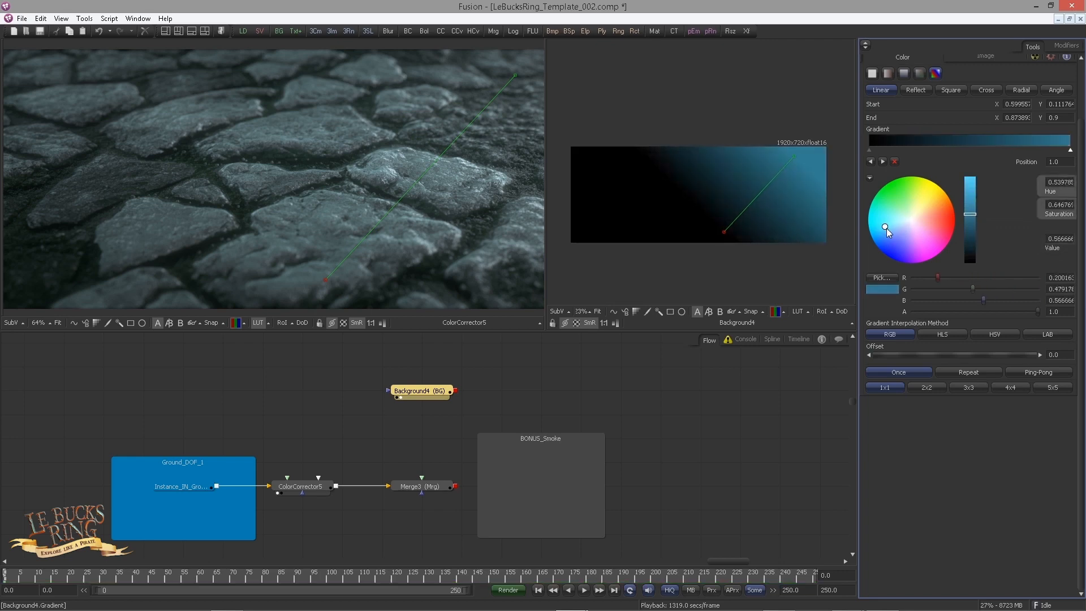
left_click(967, 224)
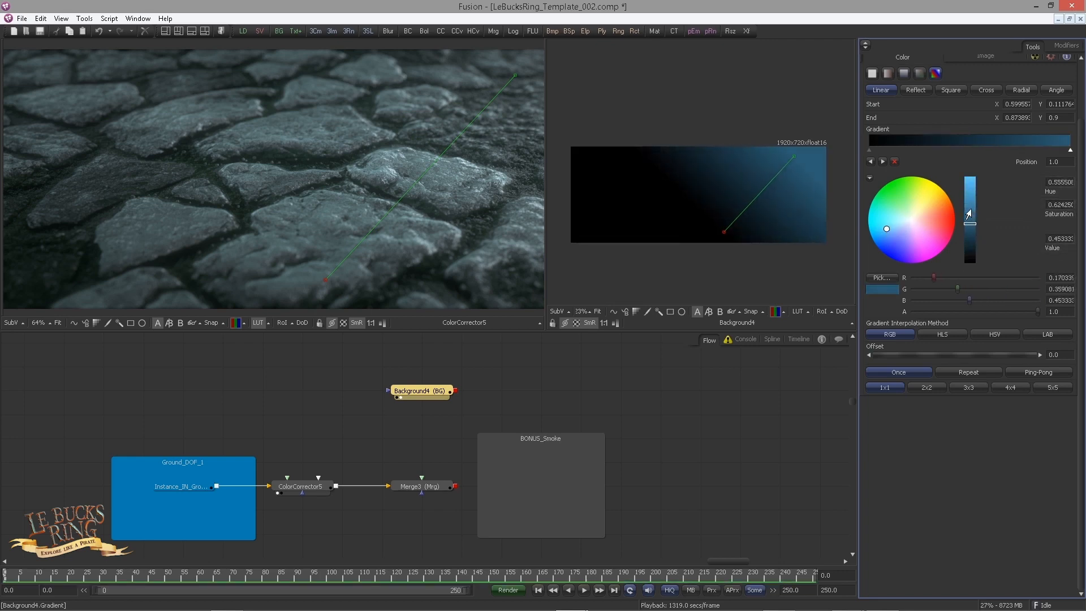
left_click_drag(794, 157, 783, 151)
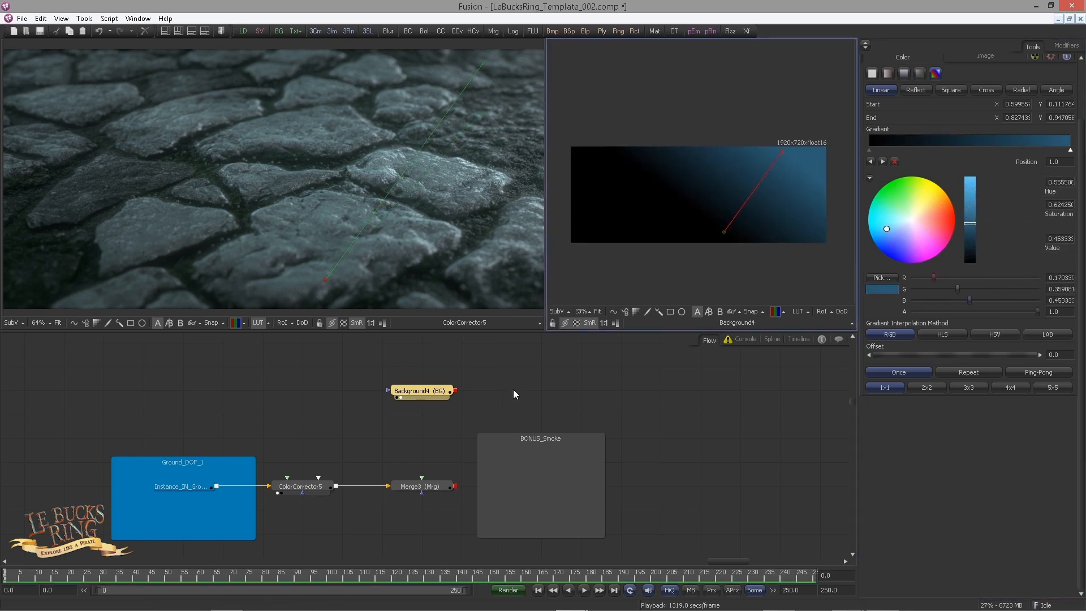
Step: Set the background's image depth to 16bit float and return to its color settings
scroll(1006, 169, "up", 2)
left_click(991, 126)
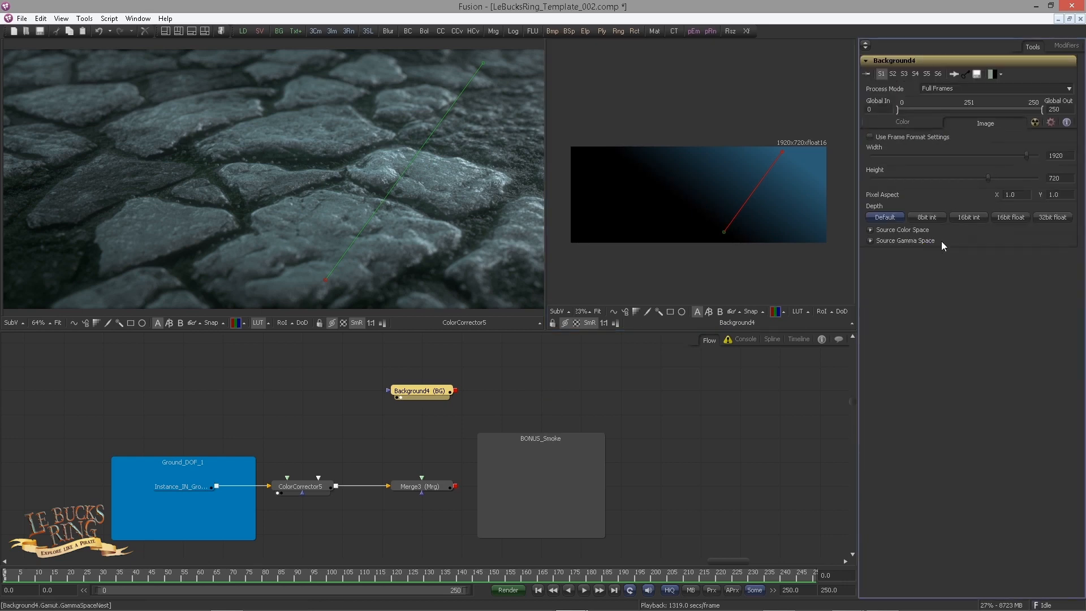
left_click(1012, 217)
left_click(889, 123)
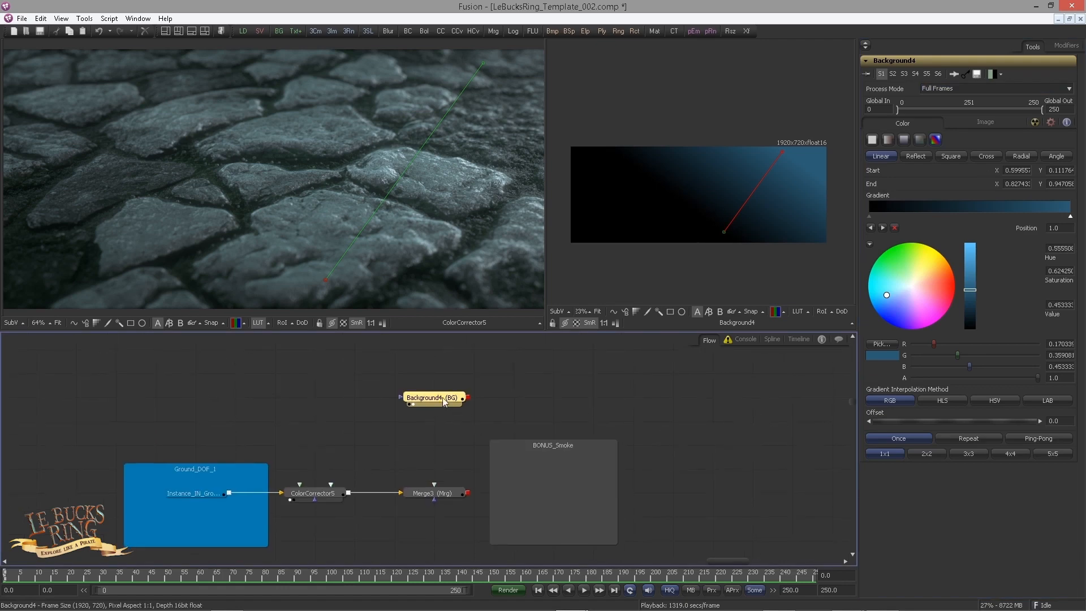
Step: Connect the gradient background to the merge's foreground input and show the merge in the first viewer
left_click_drag(468, 397, 434, 485)
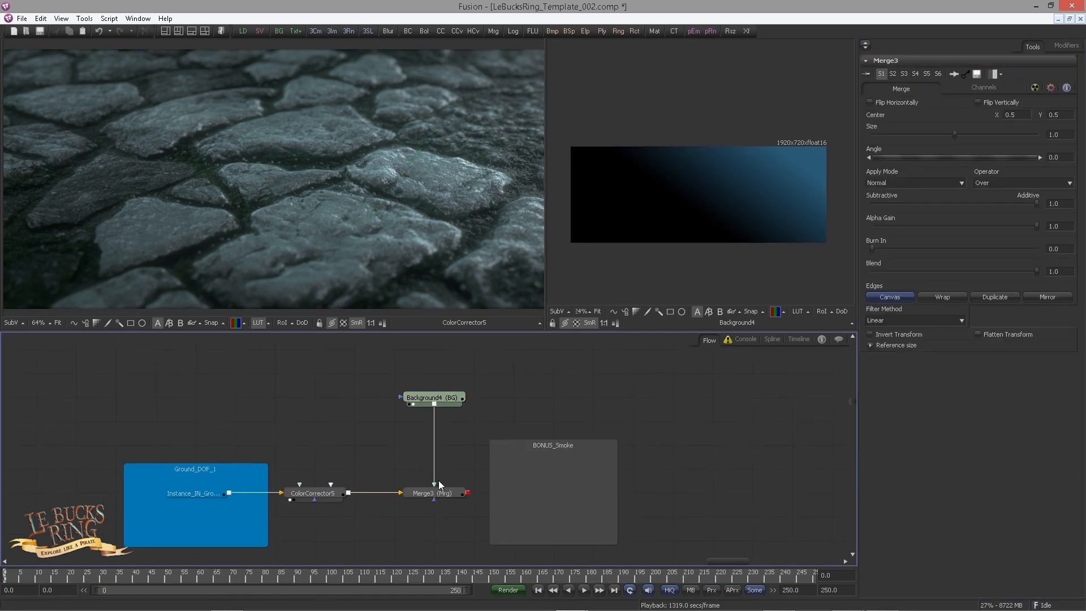
left_click(449, 494)
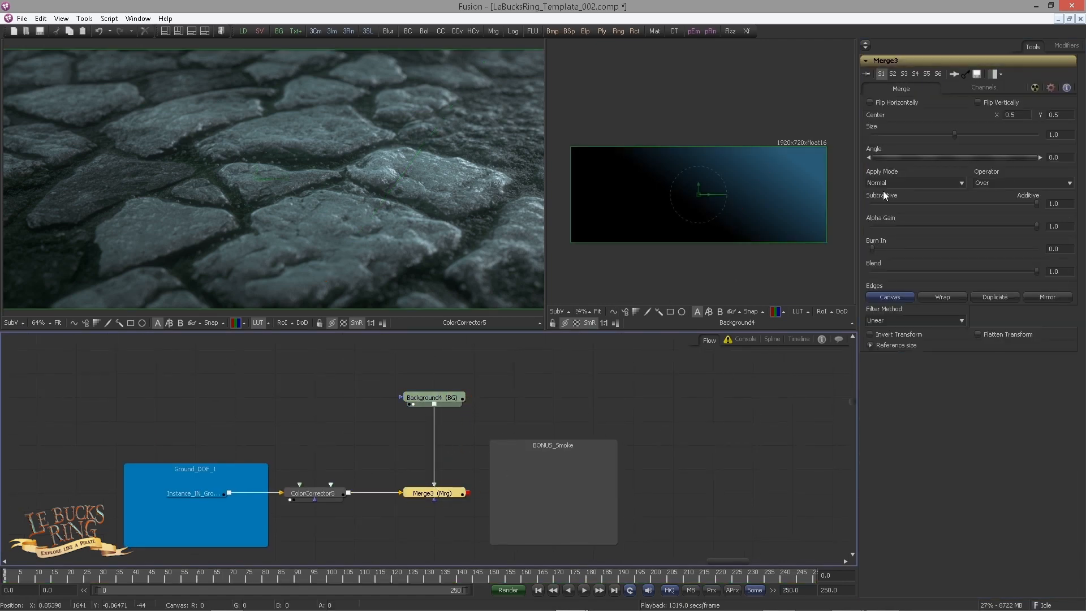
left_click(881, 185)
left_click(463, 478)
left_click(450, 492)
key("1")
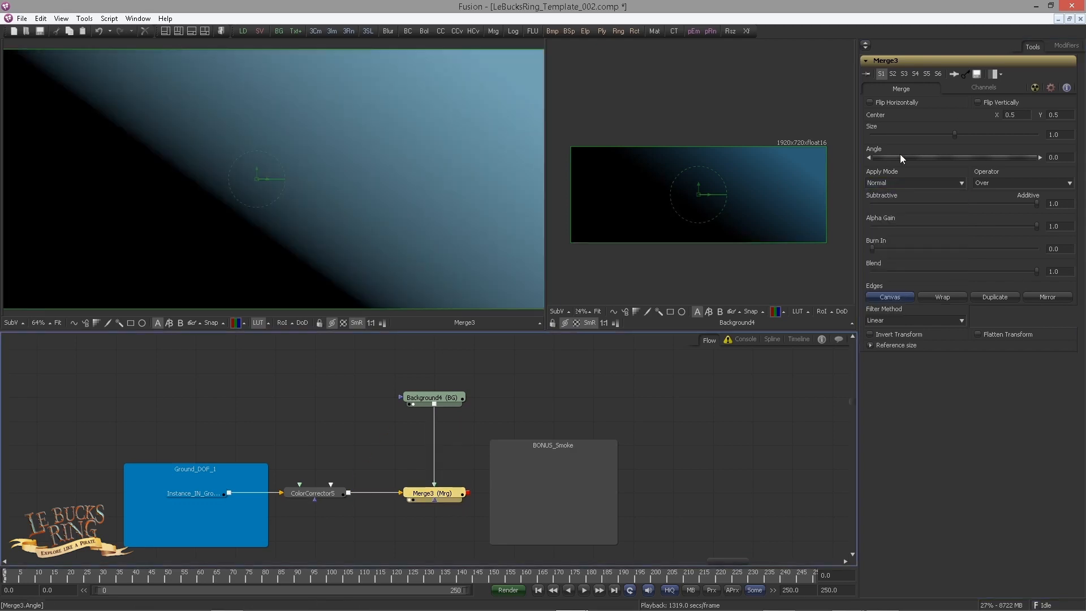
Step: Move the background farther above the merge and insert a Gamut tool between the two
left_click_drag(455, 399, 454, 375)
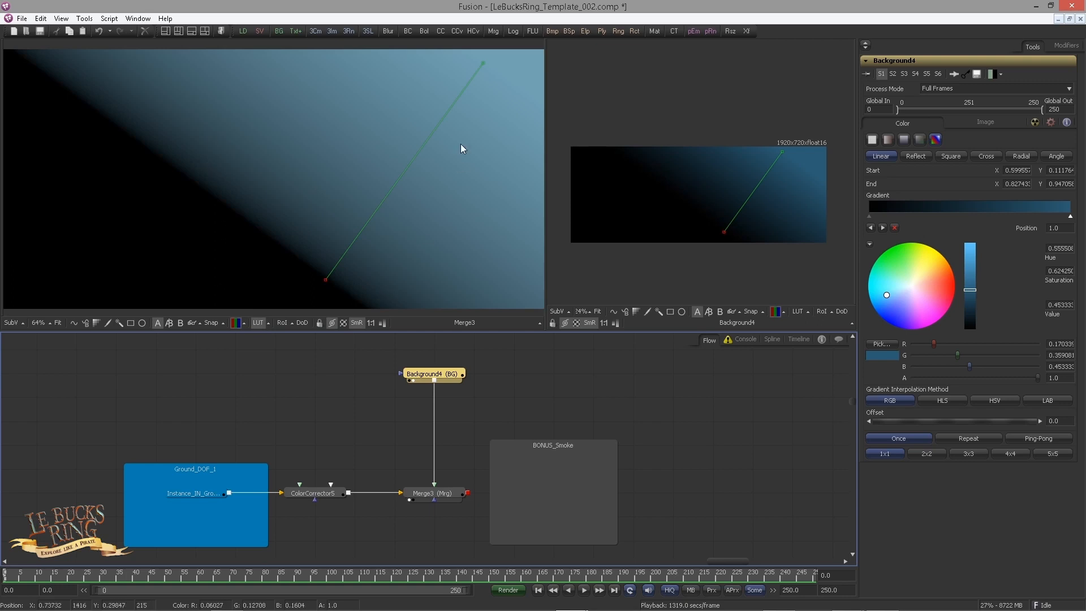
scroll(749, 210, "up", 2)
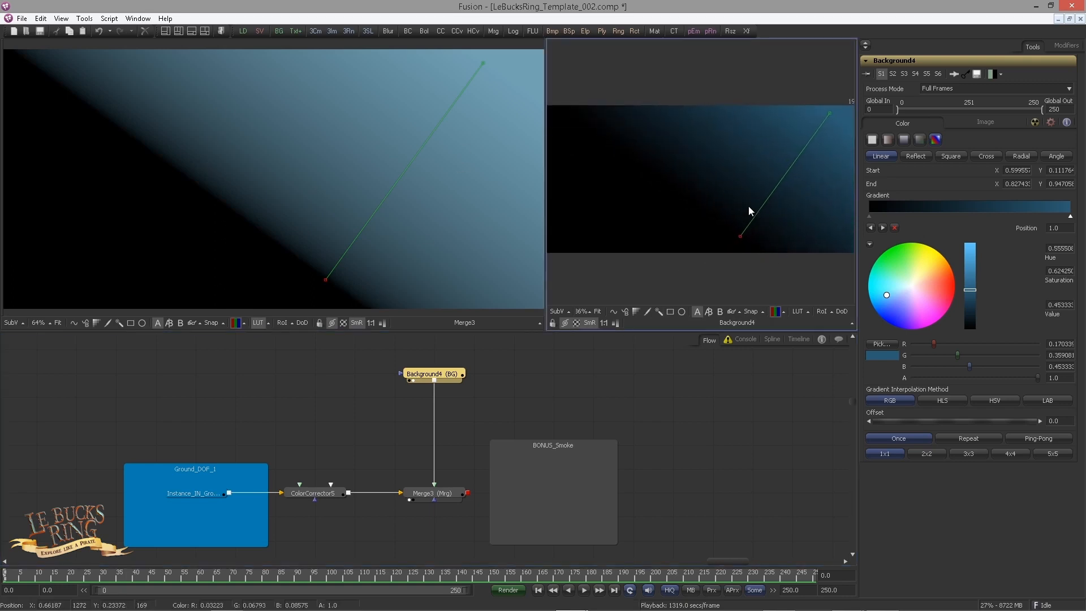
left_click_drag(748, 206, 679, 220)
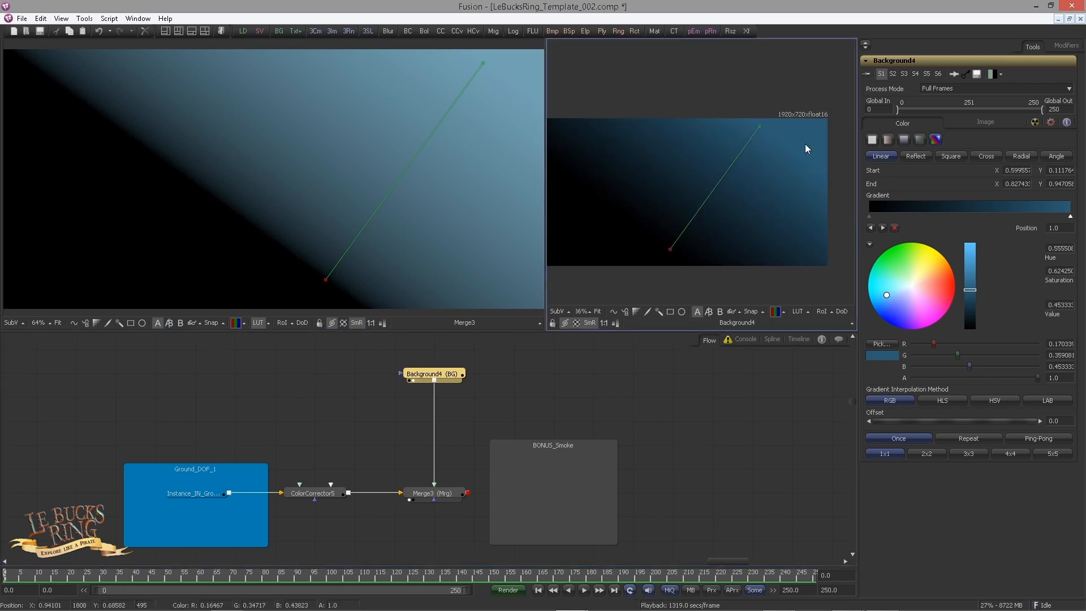
left_click(575, 384)
left_click(443, 374)
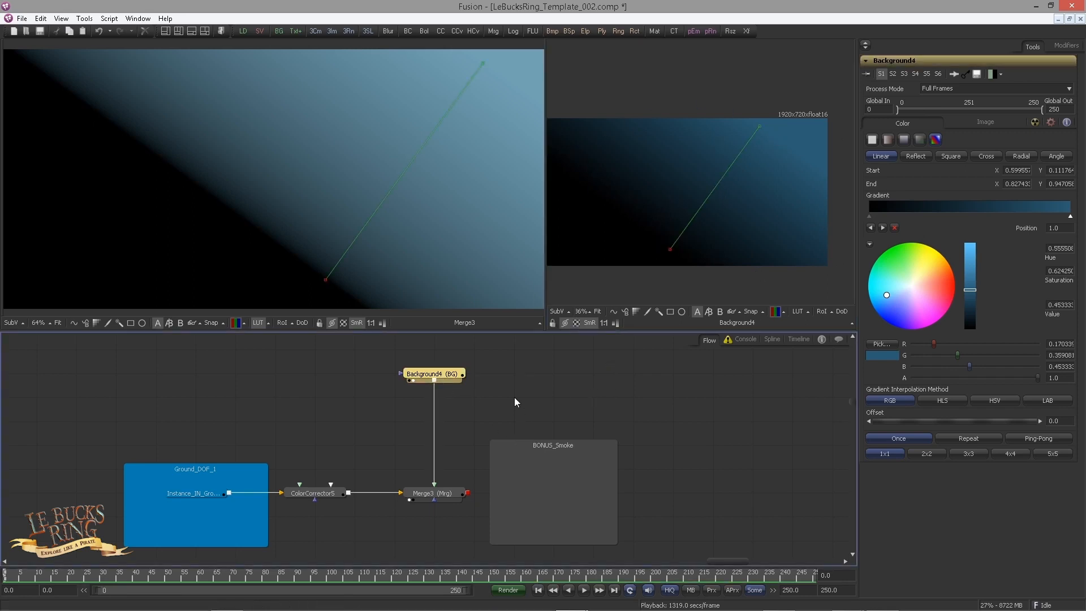
key("ctrl+space")
type("gamut")
key("Return")
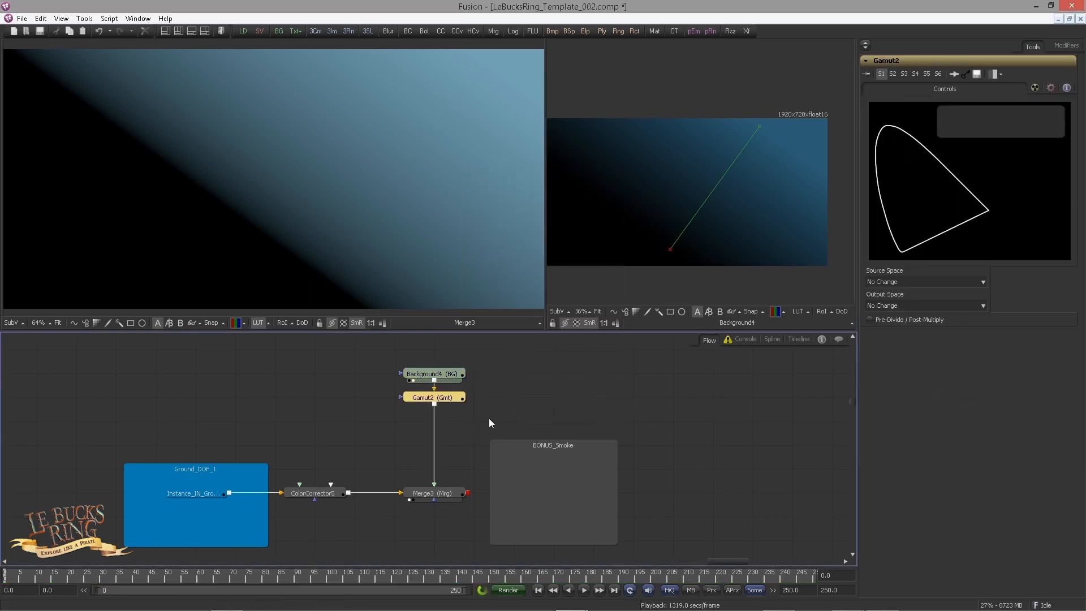
Step: Set the Gamut tool's source space to sRGB
left_click(905, 283)
left_click_drag(983, 328, 985, 381)
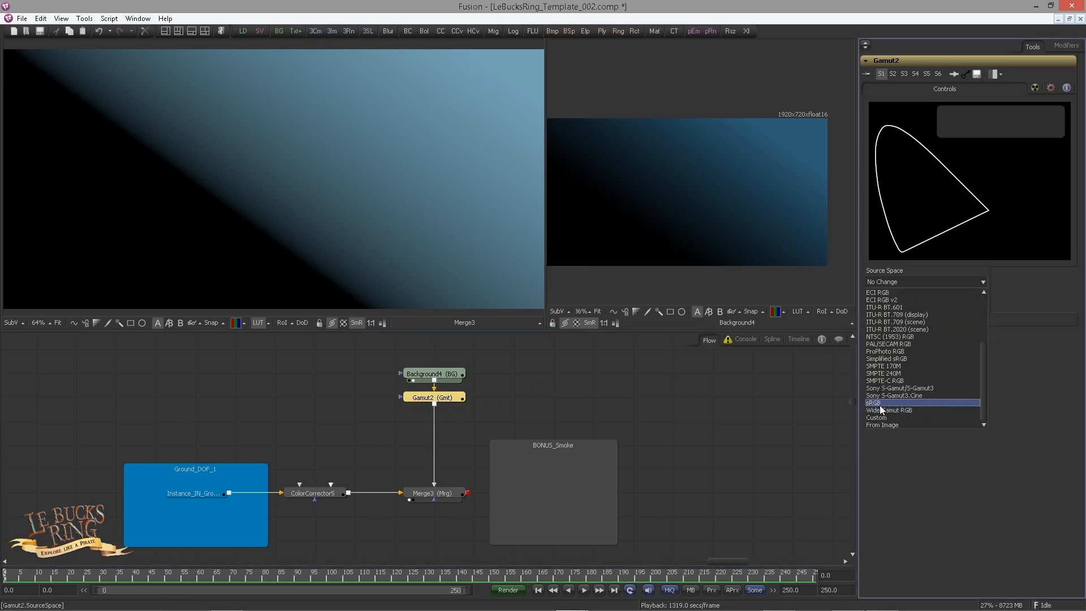
left_click(880, 402)
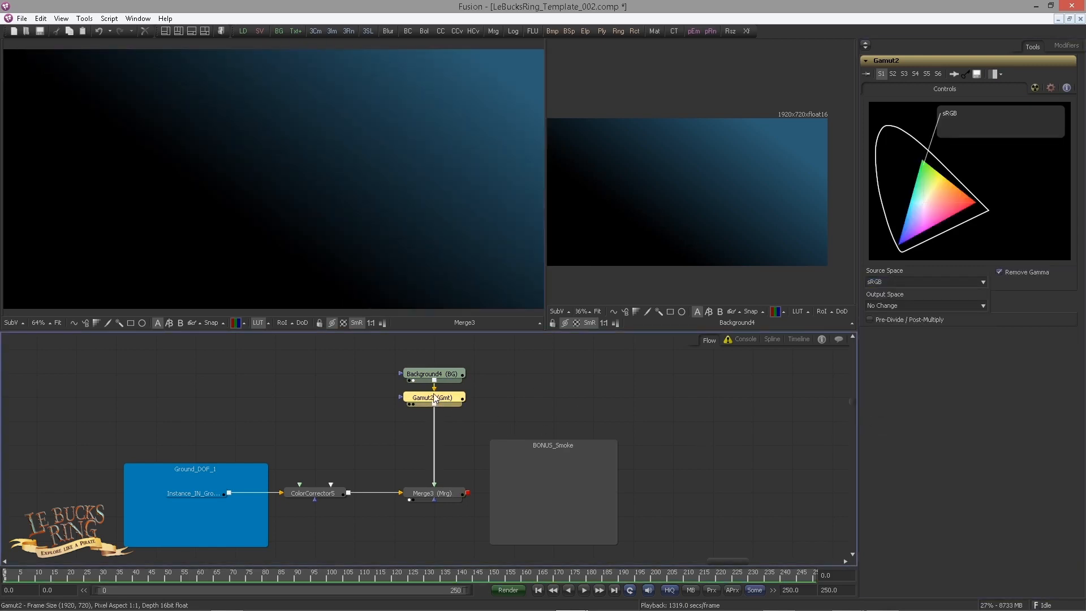
Step: Try removing the gamma curve in the background's own image settings, using curve type Space and gamma space sRGB
left_click(433, 374)
left_click(985, 123)
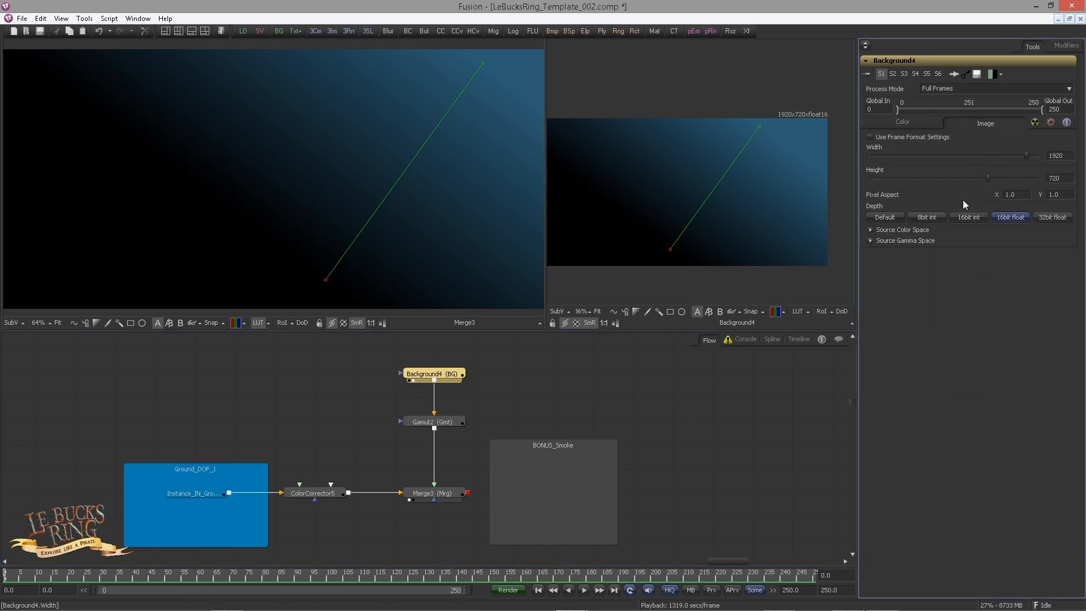
left_click(872, 239)
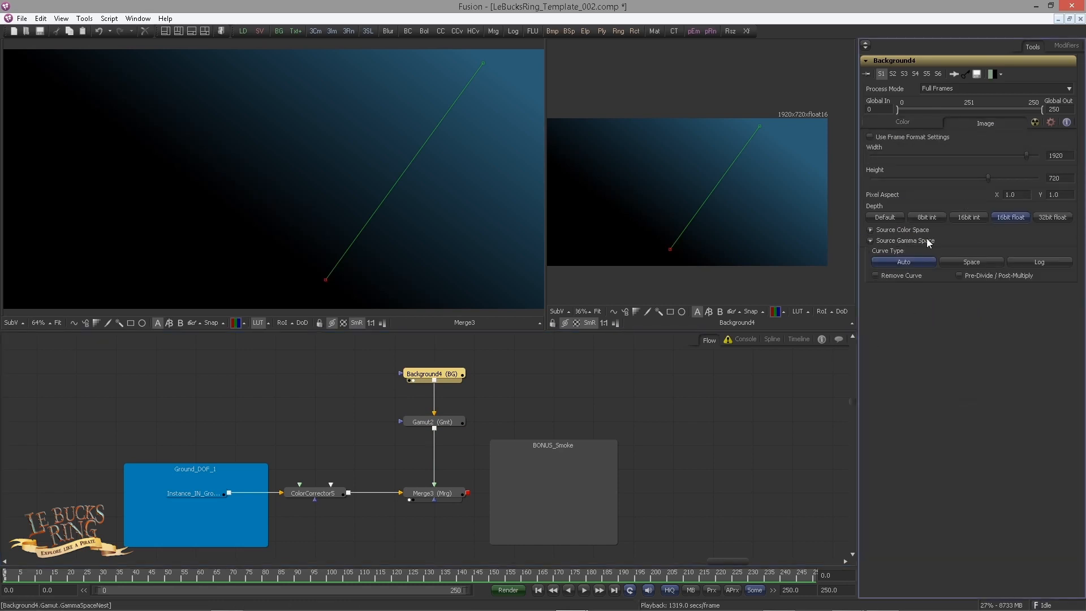
left_click(969, 262)
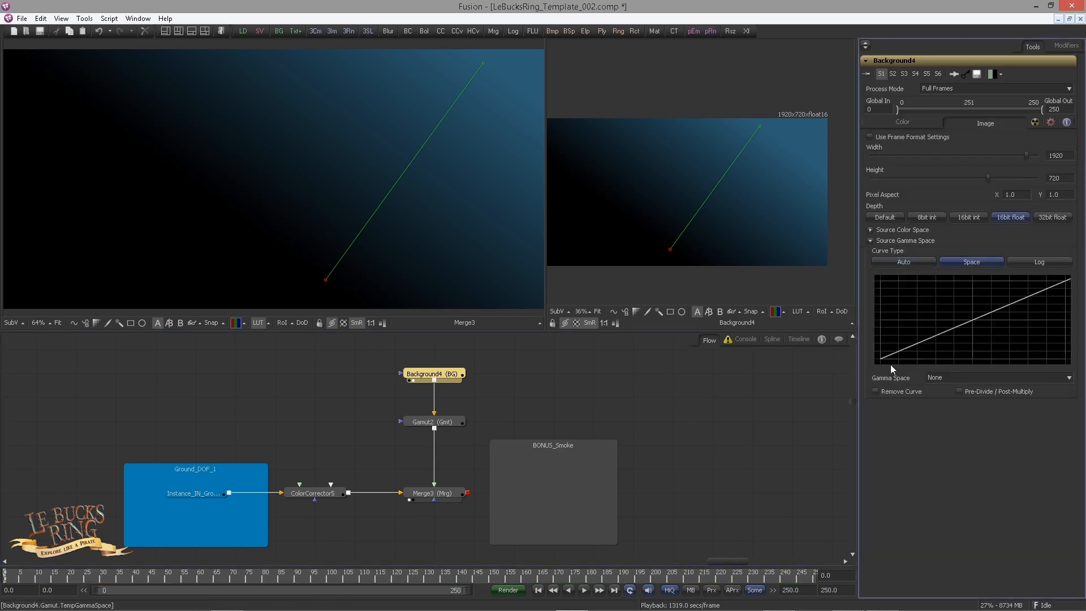
left_click(878, 392)
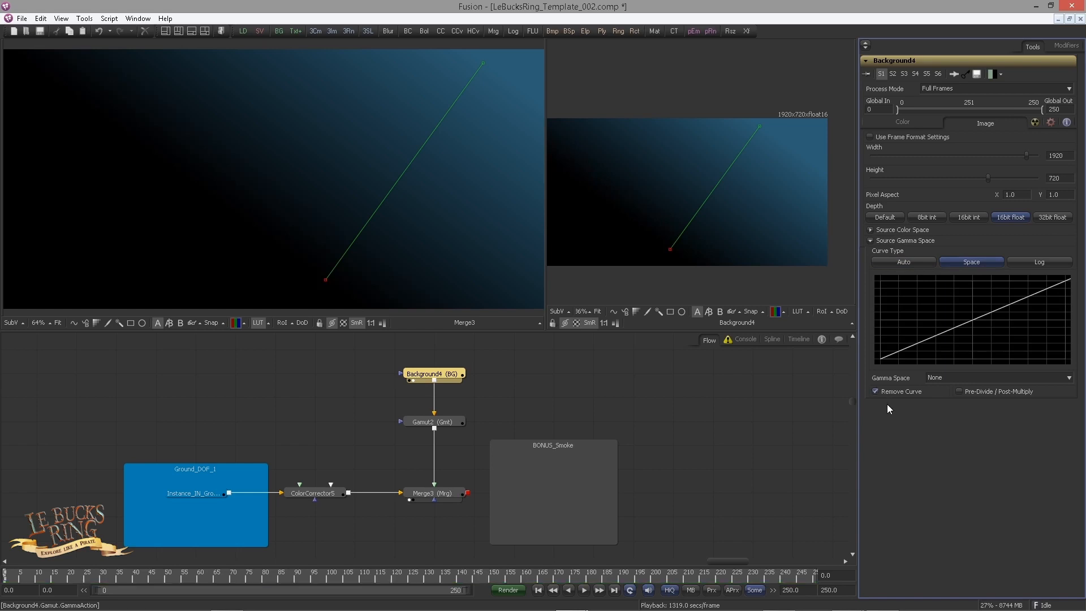
left_click(948, 378)
scroll(956, 492, "down", 2)
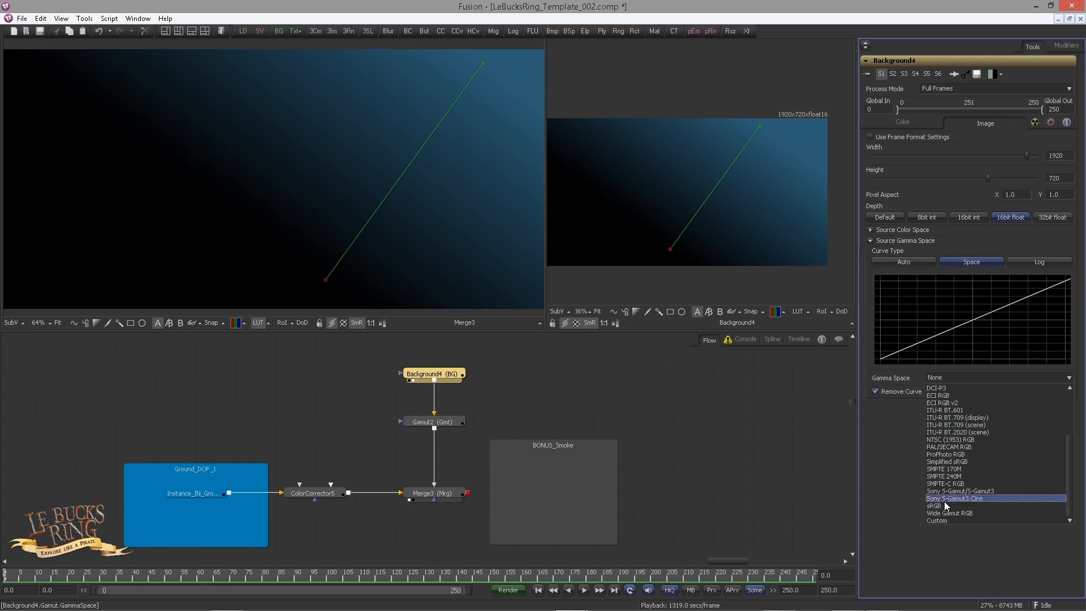
left_click(945, 501)
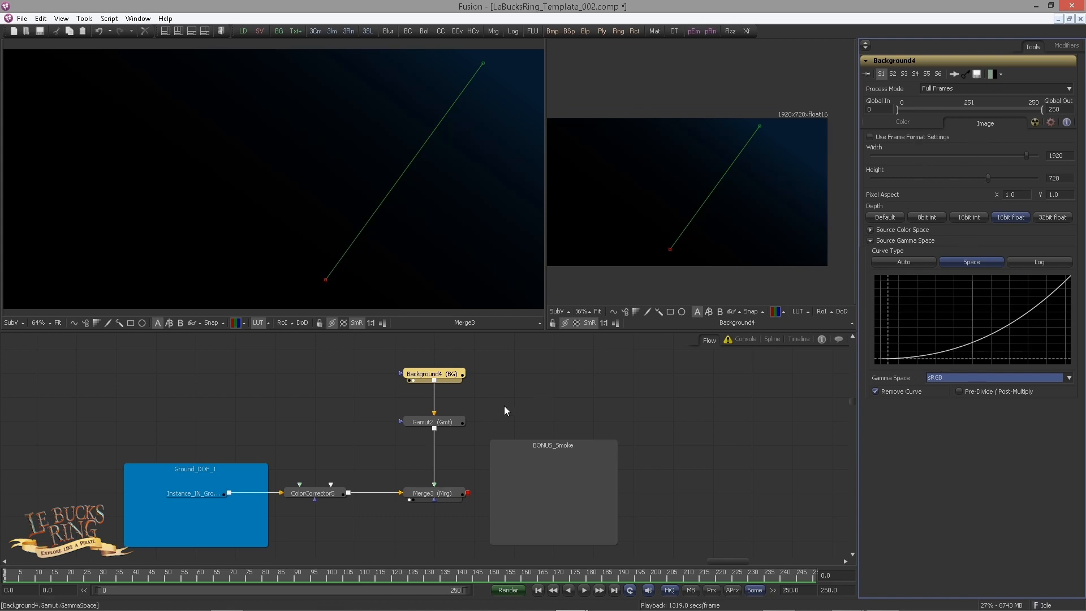
Step: Move the Gamut tool back up under the background and return the background's gamma curve type to Auto
left_click(484, 391)
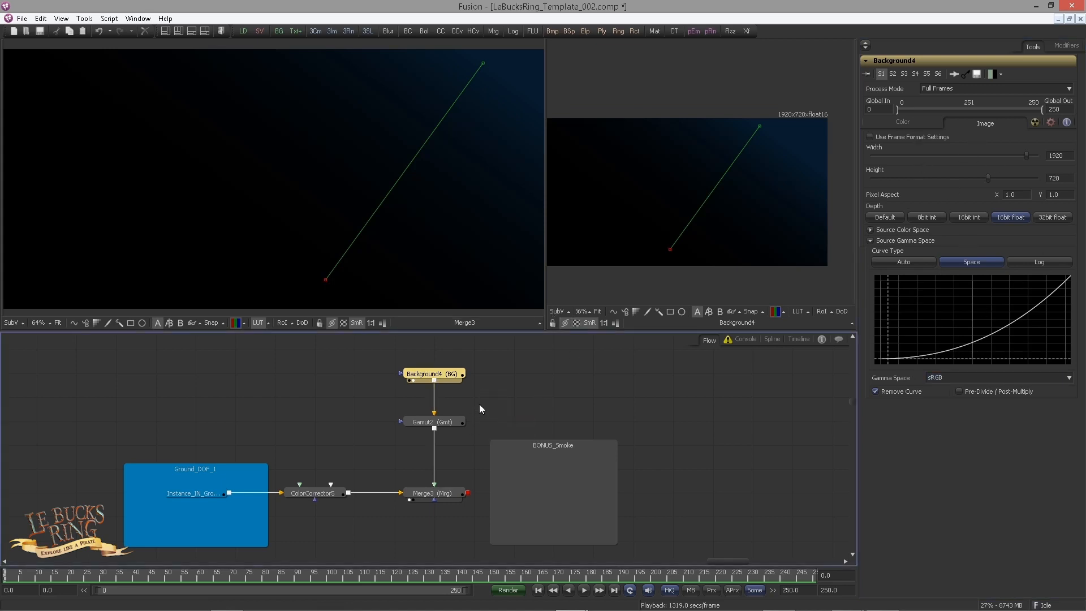
left_click_drag(447, 422, 446, 401)
left_click(451, 377)
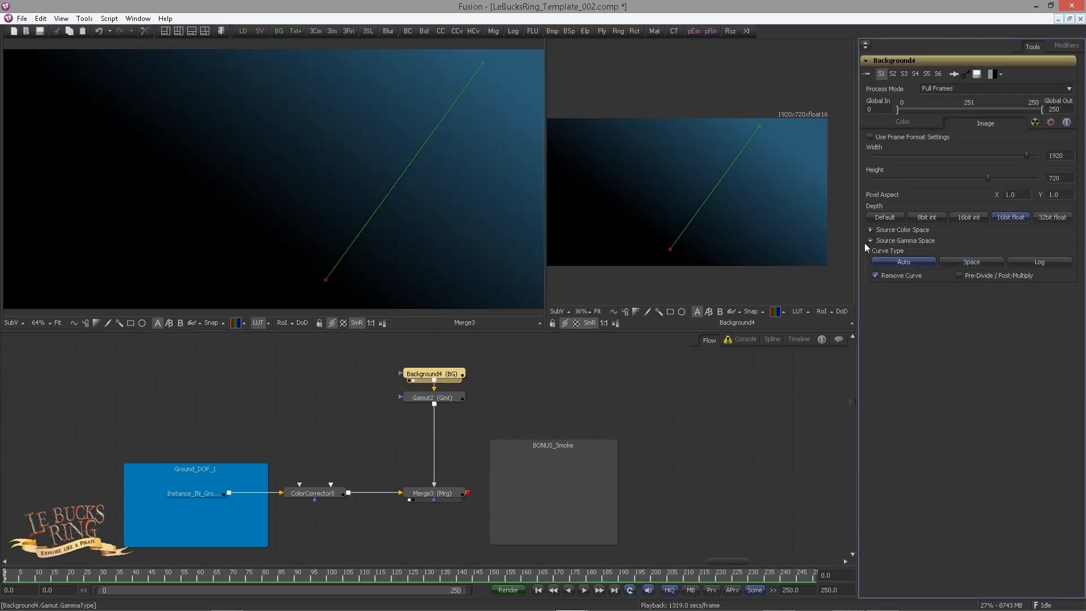
left_click(903, 123)
Step: Set the merge's apply mode to Screen so the blue gradient blends over the ground
left_click(447, 494)
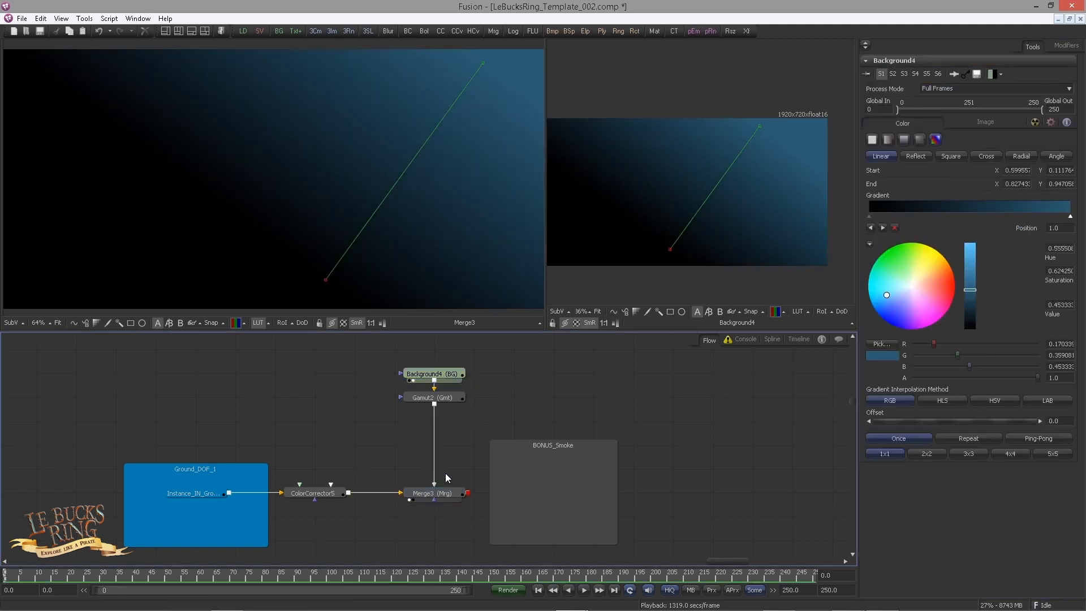
left_click(888, 182)
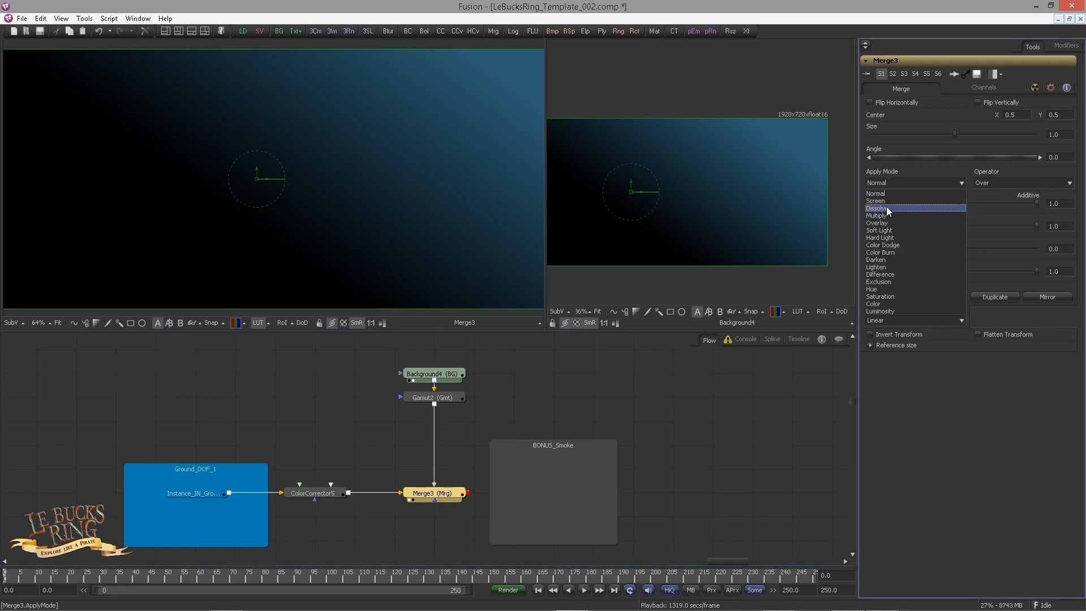
left_click(885, 173)
left_click(882, 184)
left_click(886, 202)
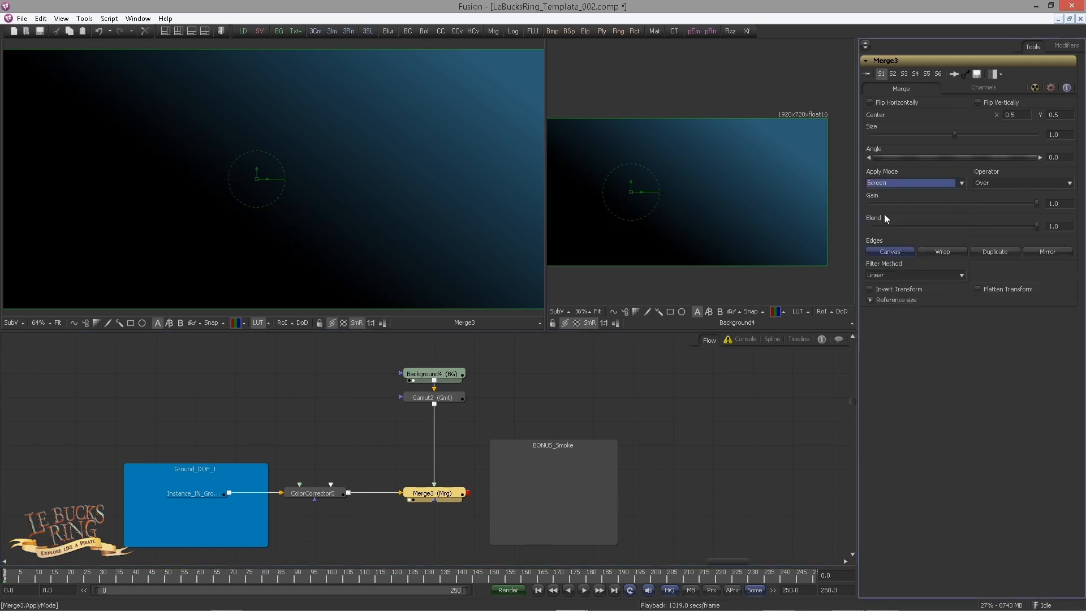
scroll(357, 238, "down", 3)
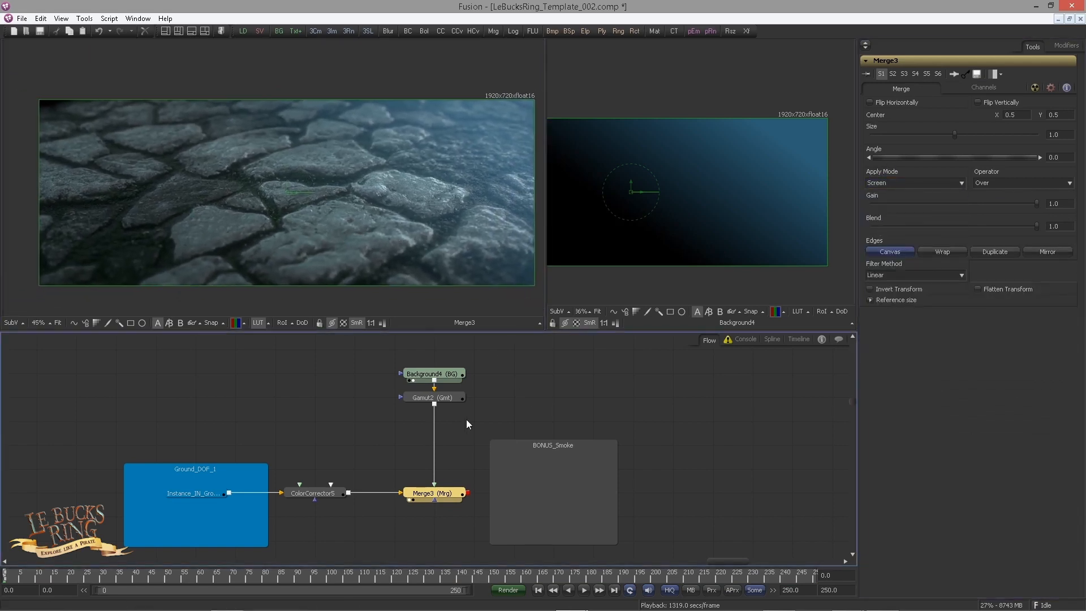
Step: Darken the background gradient's blue end stop to a value of about 0.33
left_click(433, 374)
left_click_drag(973, 298, 973, 301)
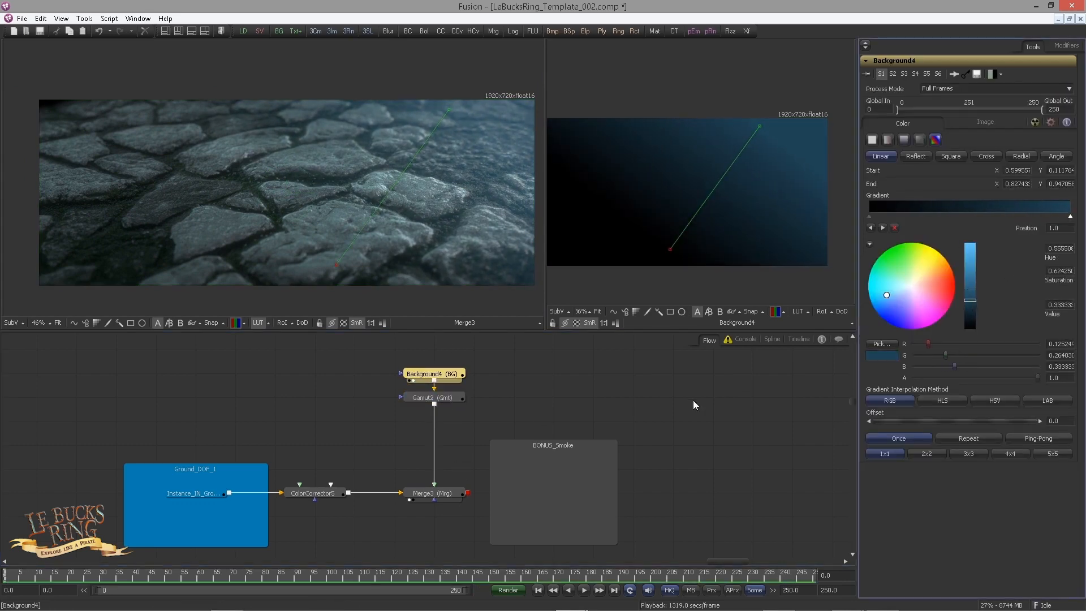
left_click(694, 400)
Step: Add a Color Curves tool after the merge, beyond the BONUS_Smoke underlay
left_click_drag(571, 409, 380, 379)
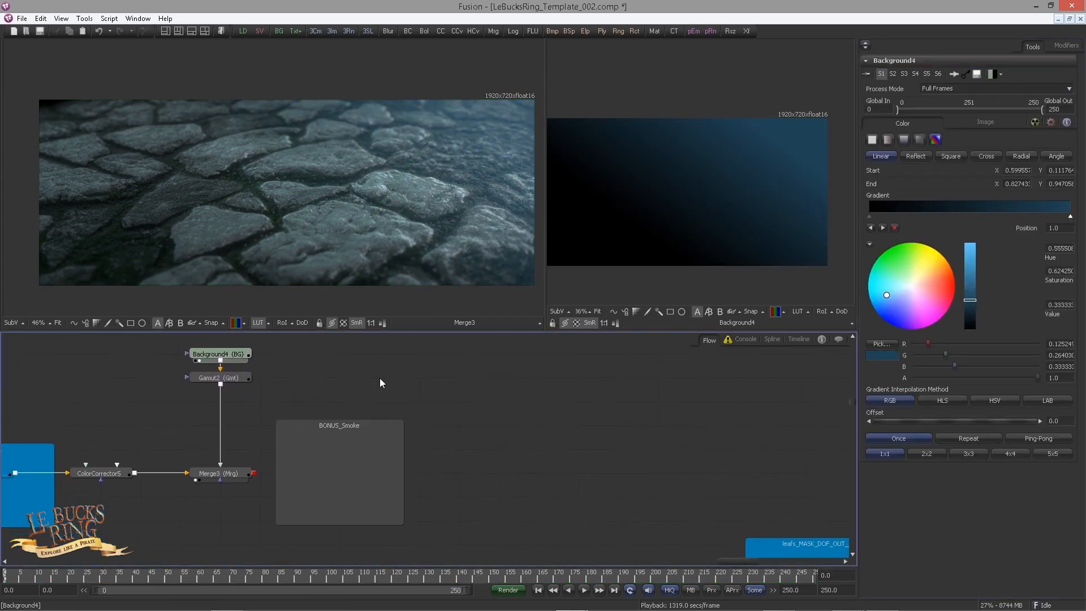
left_click(242, 473)
key("shift+space")
type("cc")
key("Down")
key("Return")
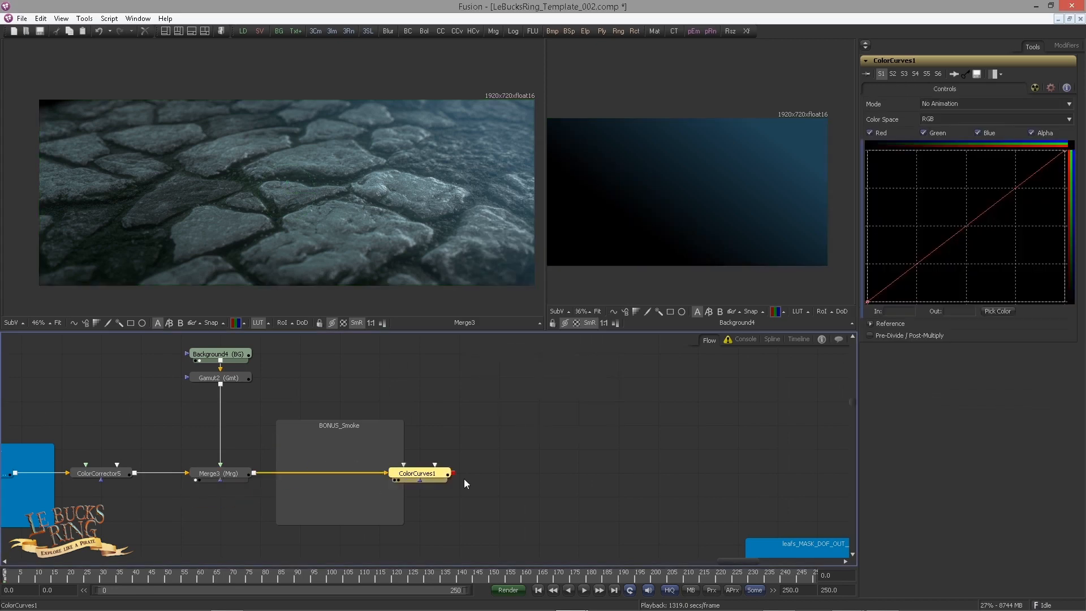
left_click_drag(464, 479, 417, 358)
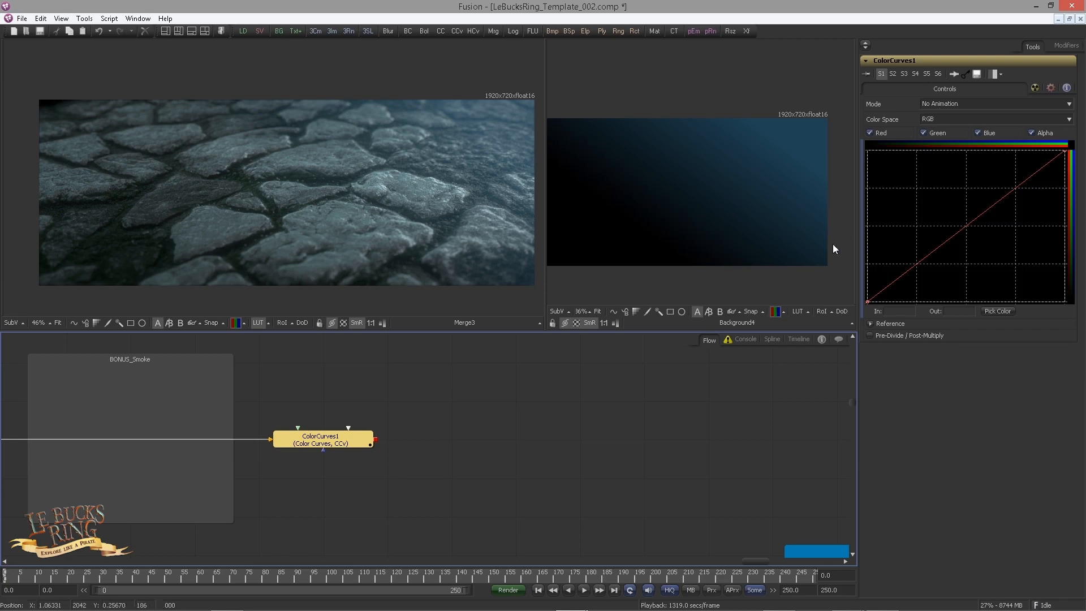
Step: Show the Color Curves tool's red, green and blue curves in the spline editor, fitted to an enlarged graph view
left_click(773, 339)
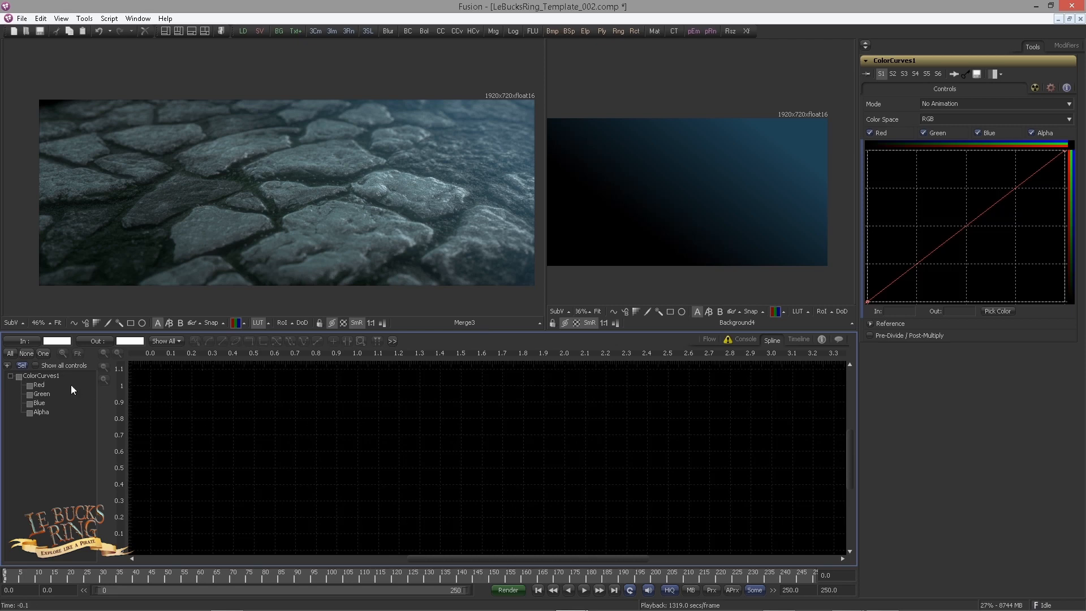
left_click(32, 386)
left_click(30, 395)
left_click(32, 403)
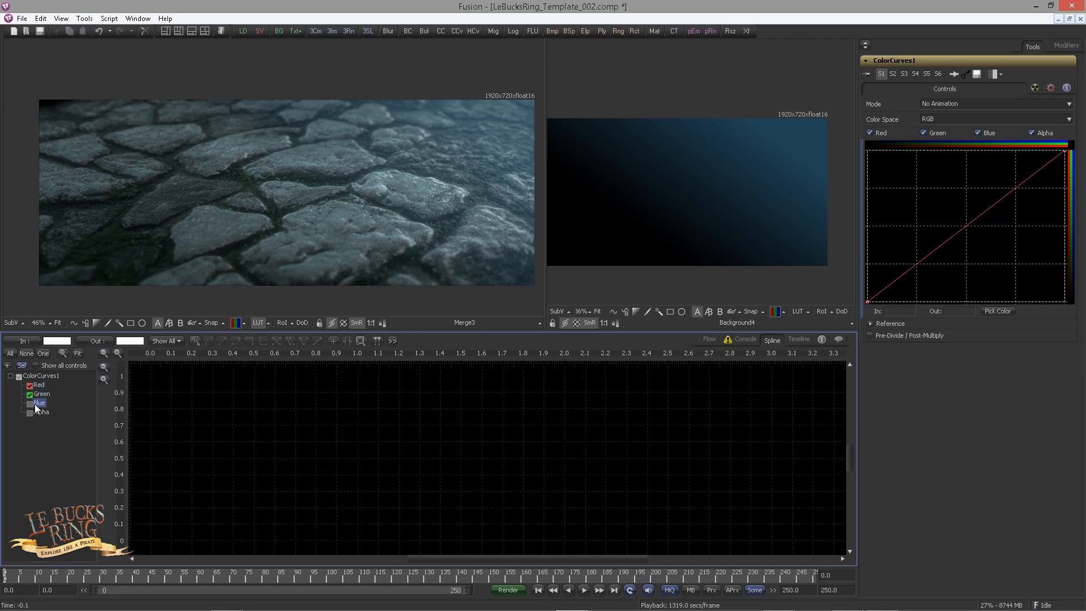
left_click_drag(306, 463, 424, 461)
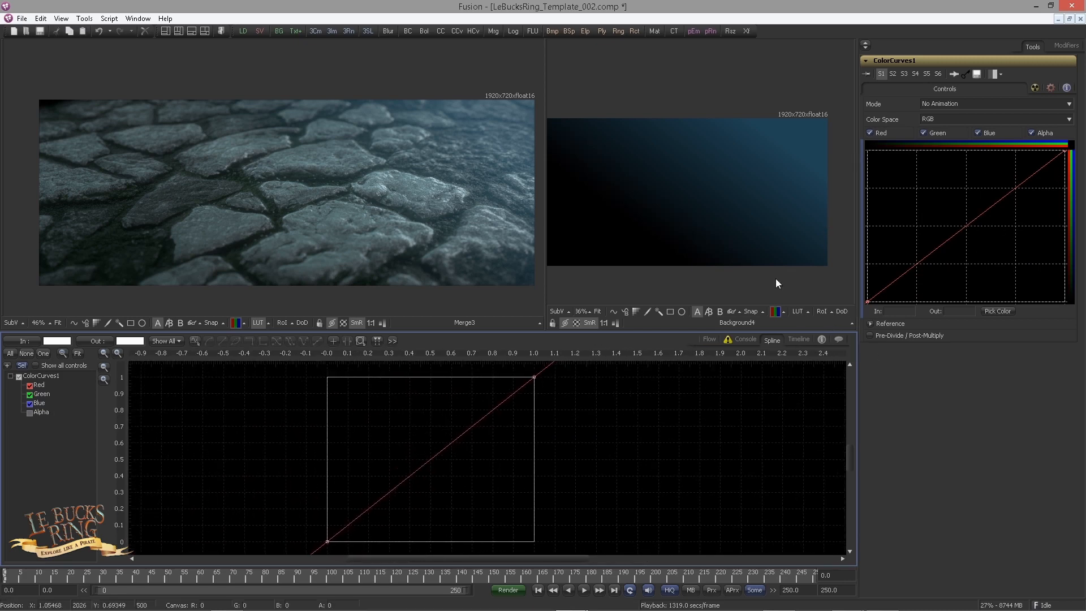
left_click(78, 354)
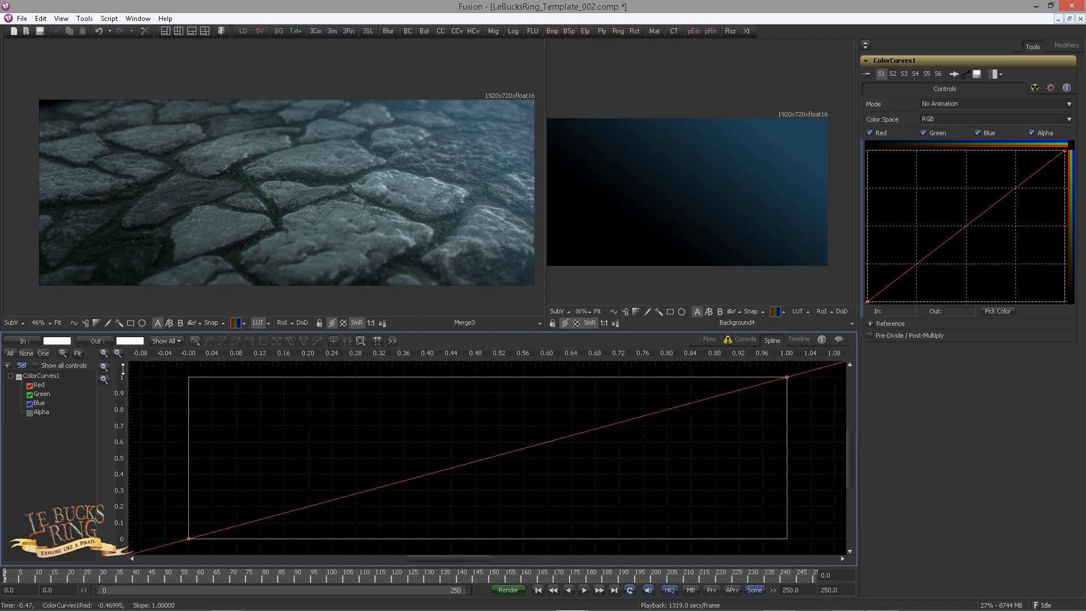
left_click_drag(398, 380, 389, 377)
left_click_drag(452, 331, 453, 254)
left_click_drag(483, 356, 526, 315)
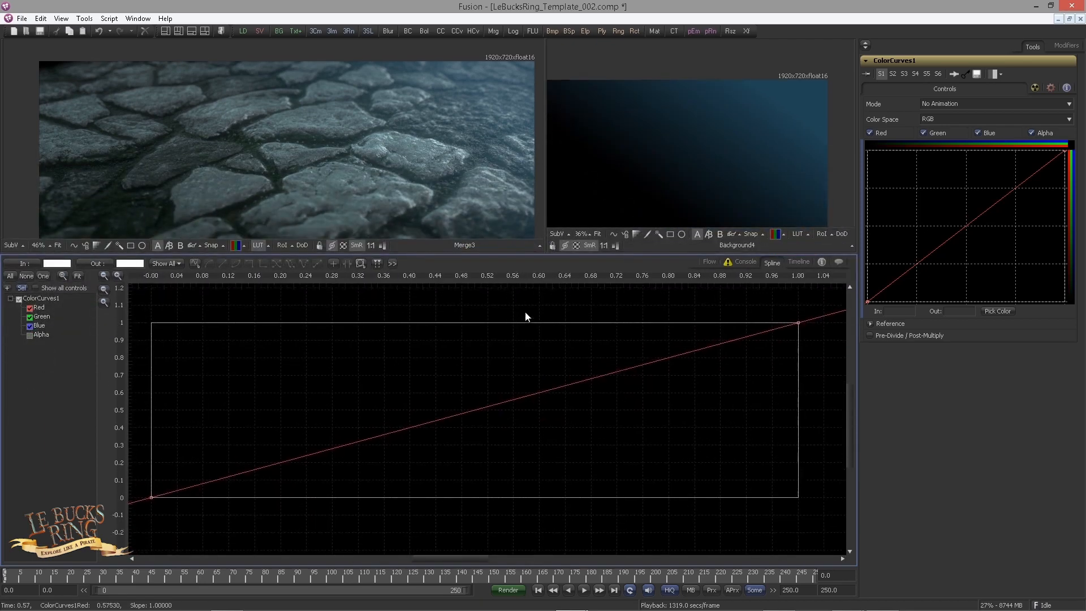
left_click_drag(487, 374, 549, 398)
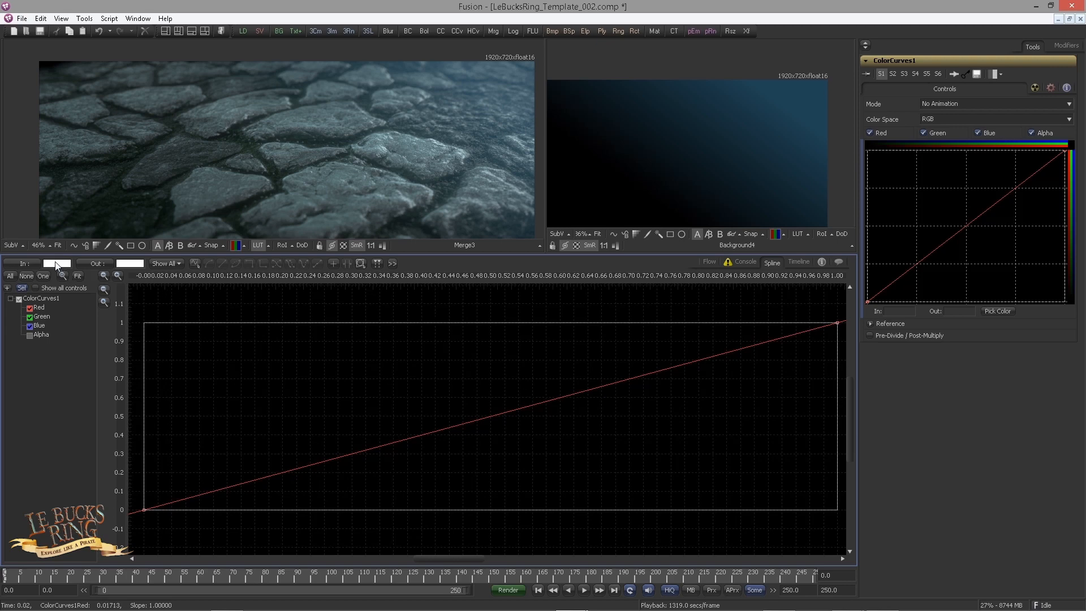
Step: Shape separate RGB curves, raising blue to about 0.65 near 0.49 and lowering green and the darker reds, and view the grade on the ground
left_click(410, 438)
mouse_move(409, 438)
left_mouse_down()
mouse_move(396, 395)
mouse_move(411, 425)
left_mouse_up()
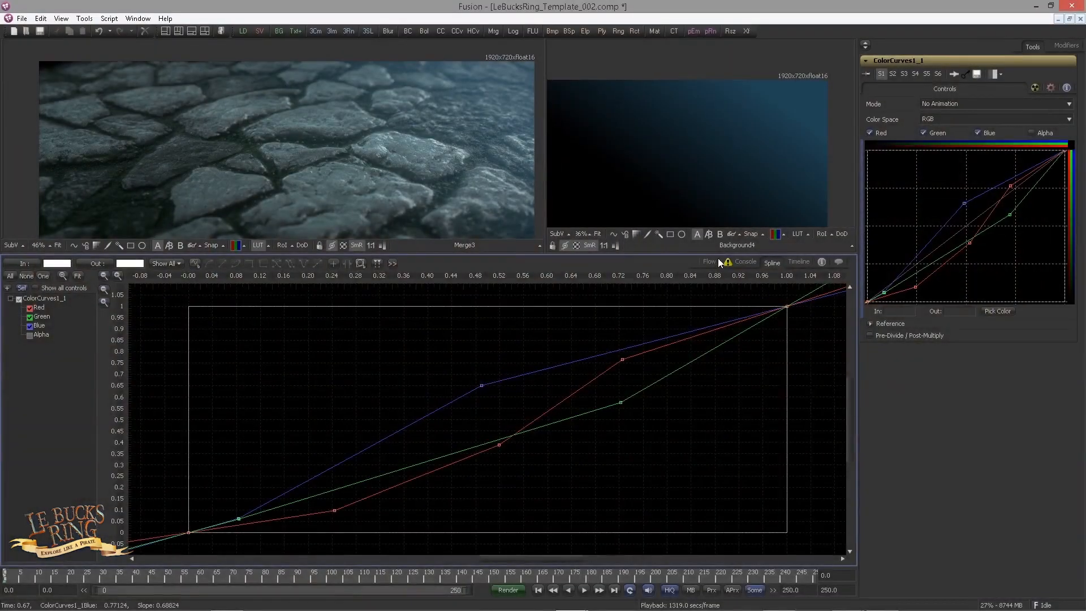
left_click(714, 261)
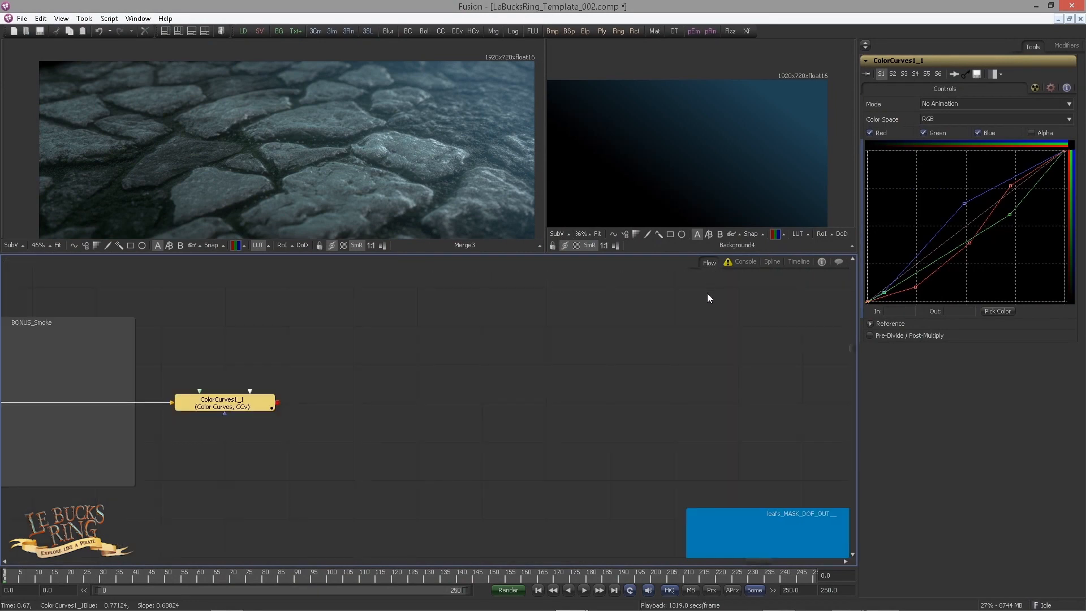
key("1")
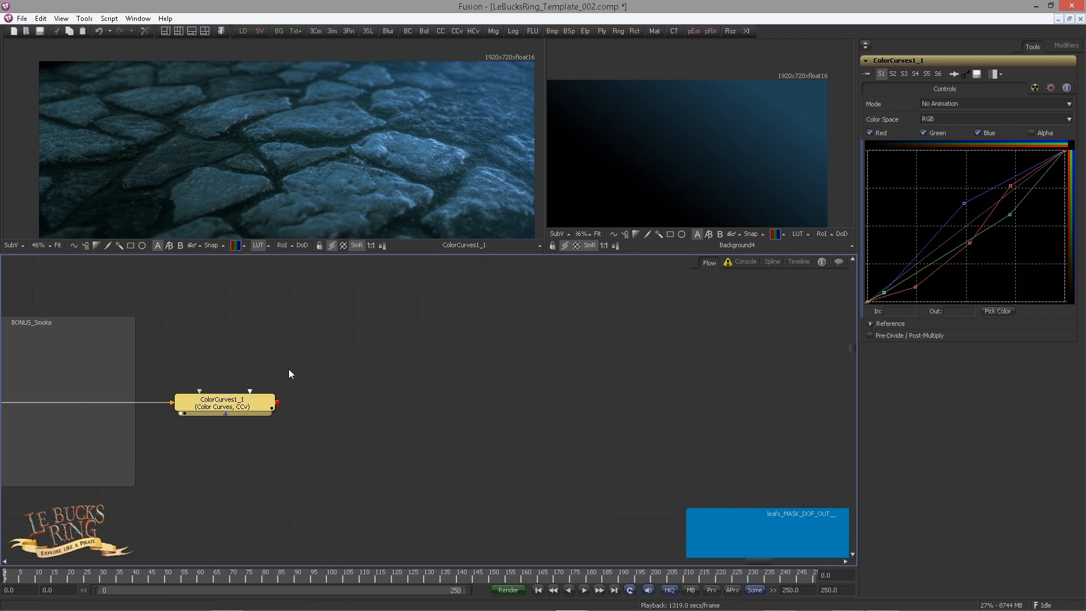
Step: Add a Color Corrector after the Color Curves tool and display its output in the large viewer
key("ctrl+space")
type("cc")
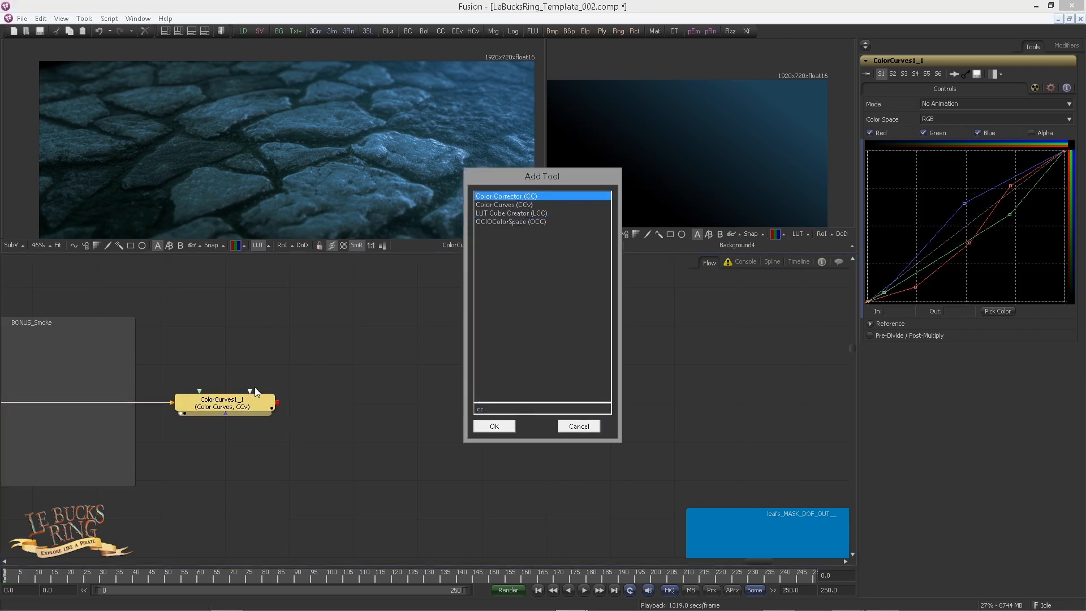
key("Return")
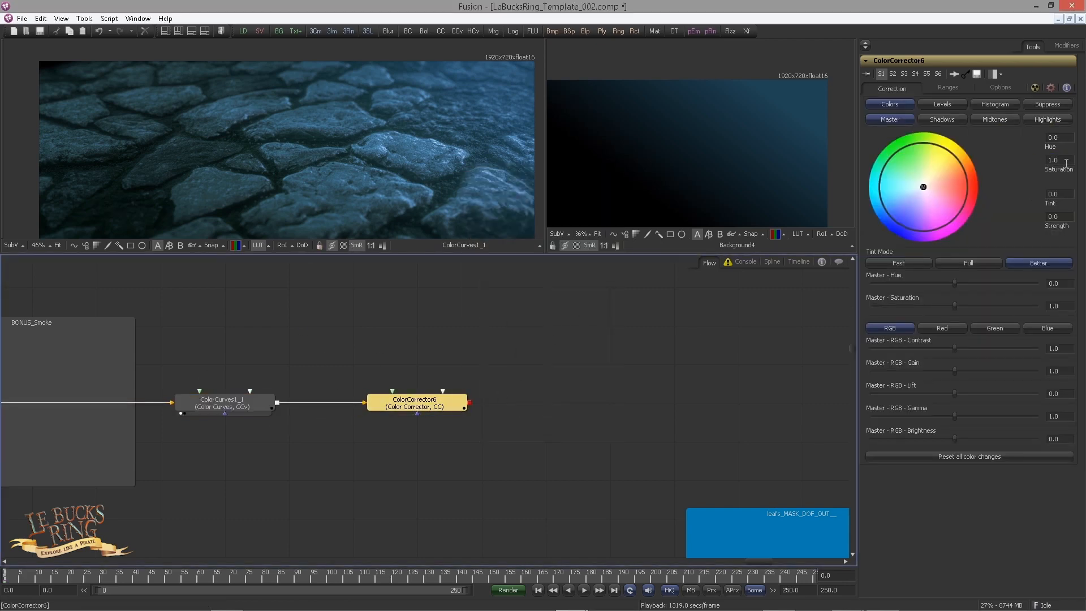
key("1")
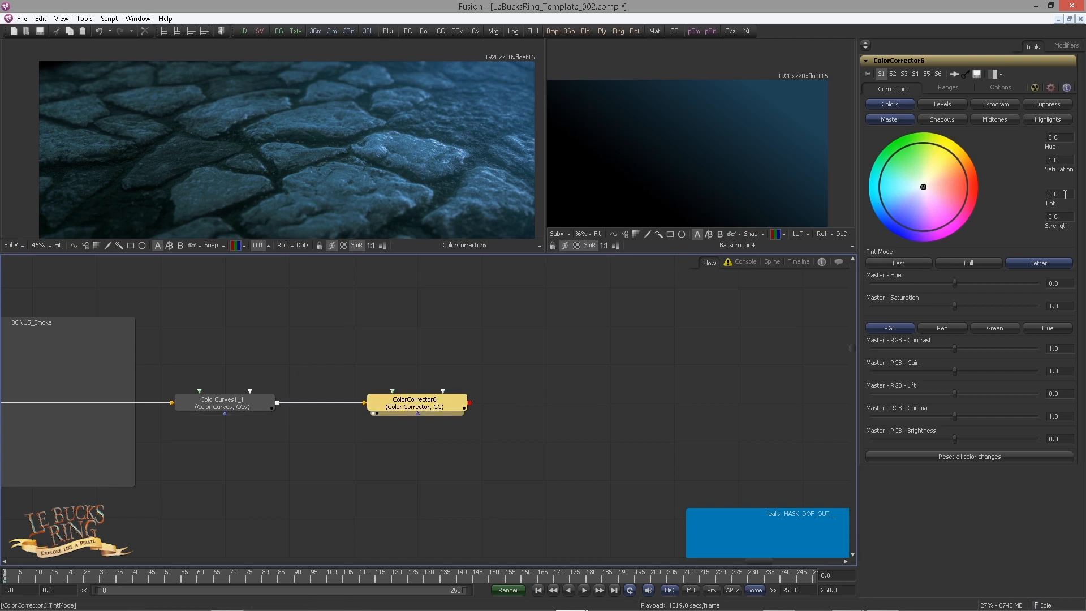
Step: Set the Color Corrector's master tint to -0.3803 and its strength to 0.3203
left_click(1066, 194)
type("-")
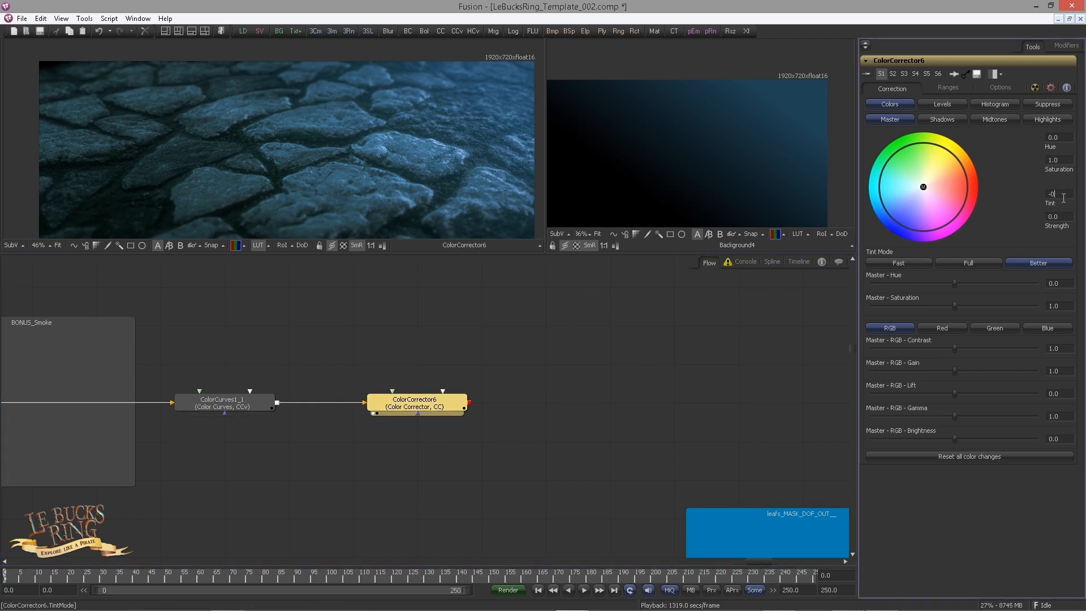
type("0.3803")
left_click(1063, 216)
type("0.3203")
key("Tab")
Step: Set the Color Corrector's master RGB gain to 0.5333 and its master RGB brightness to -0.0019
left_click(1066, 371)
type("0.5333")
key("Tab")
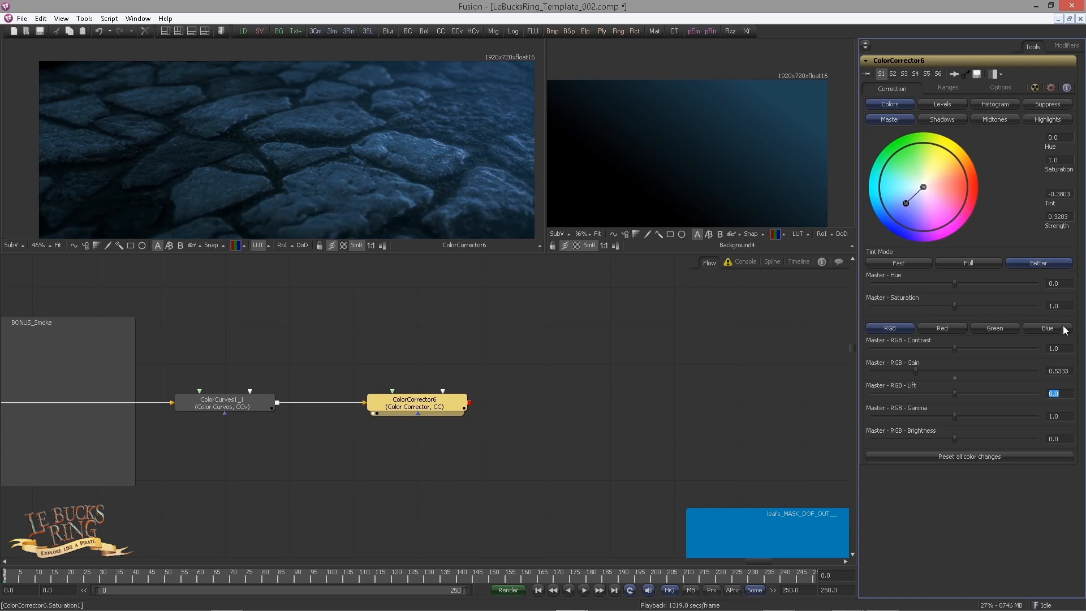
left_click(1051, 436)
type("-0.0019")
key("Return")
Step: Set the green channel's lift in the Color Corrector's shadows range to 0.001
left_click(945, 120)
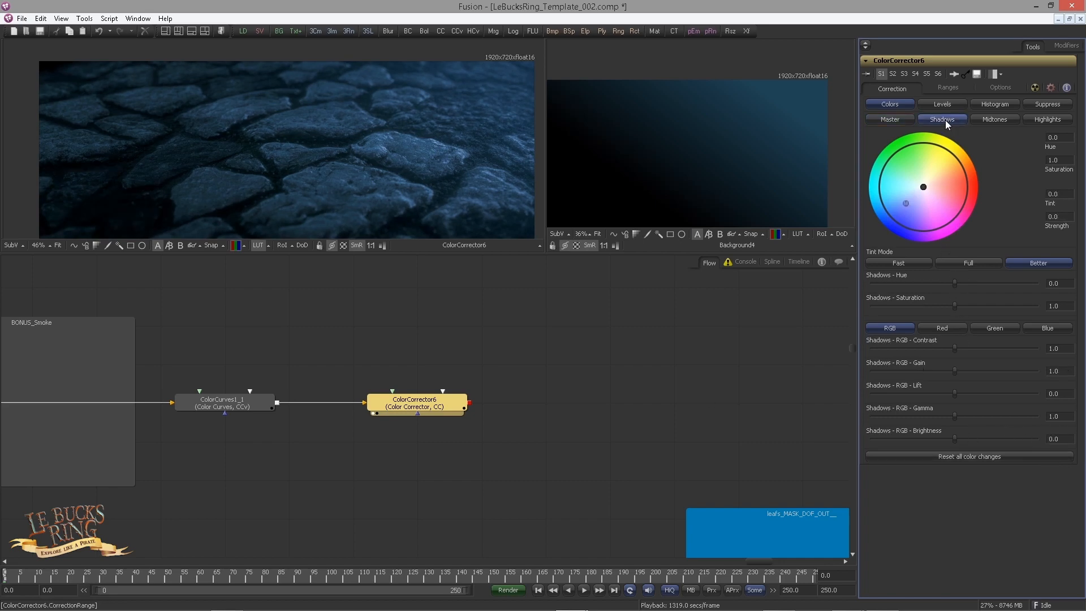
left_click(919, 327)
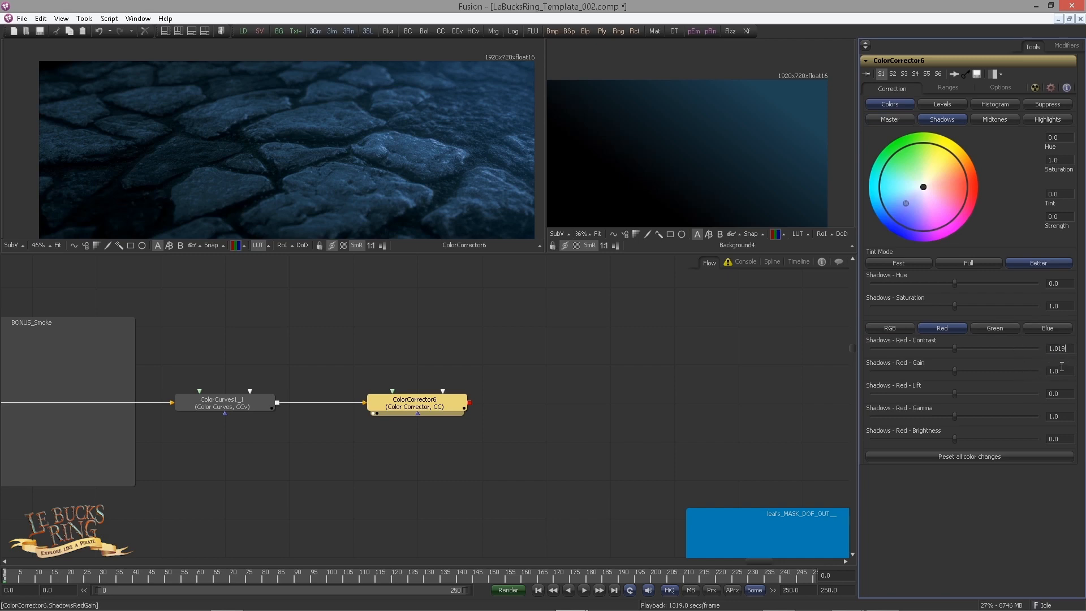
left_click(995, 328)
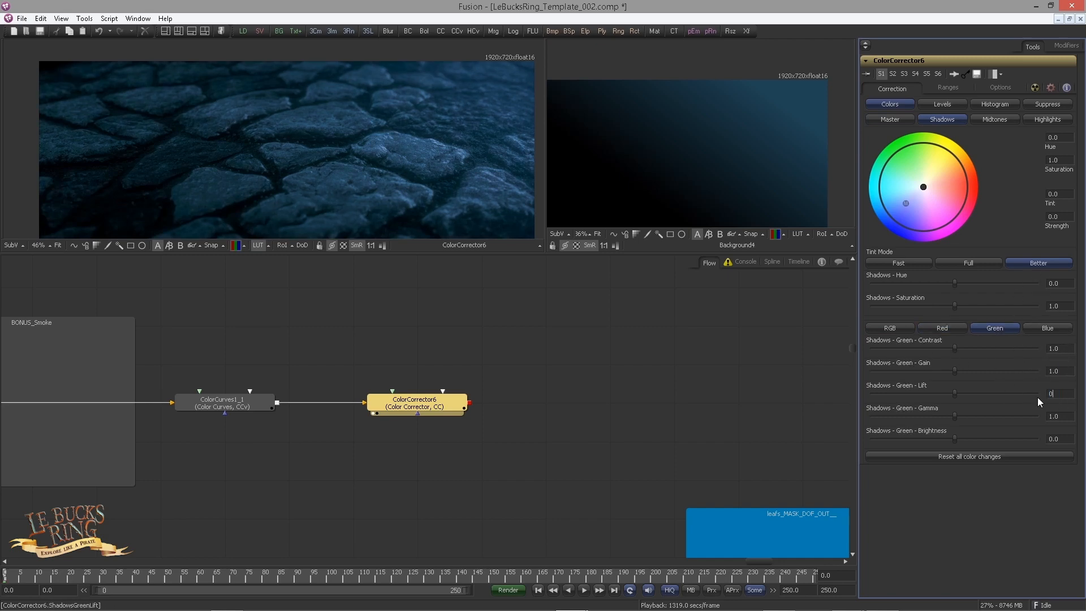
type("0019")
key("Tab")
Step: Adjust the shadows' blue channel, setting its contrast to 1.019 and its gamma to 0.0019
left_click(1041, 331)
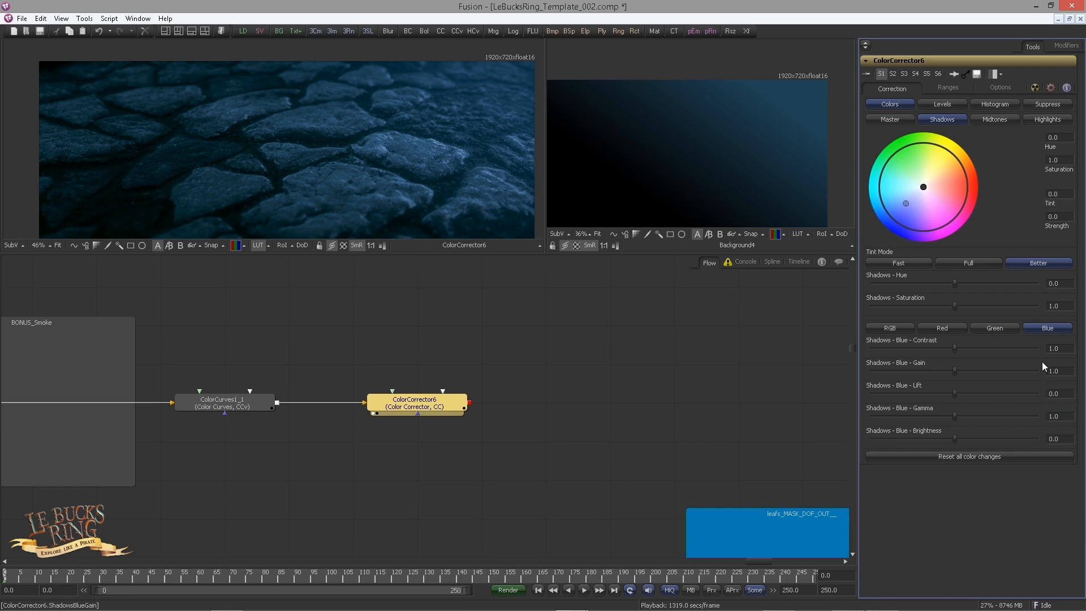
left_click(1053, 348)
type("1.019")
key("Tab")
key("Tab")
left_click(1064, 414)
type("0.0019")
key("Tab")
Step: Set the RGB gain of the Color Corrector's midtones to 4.1619
left_click(996, 120)
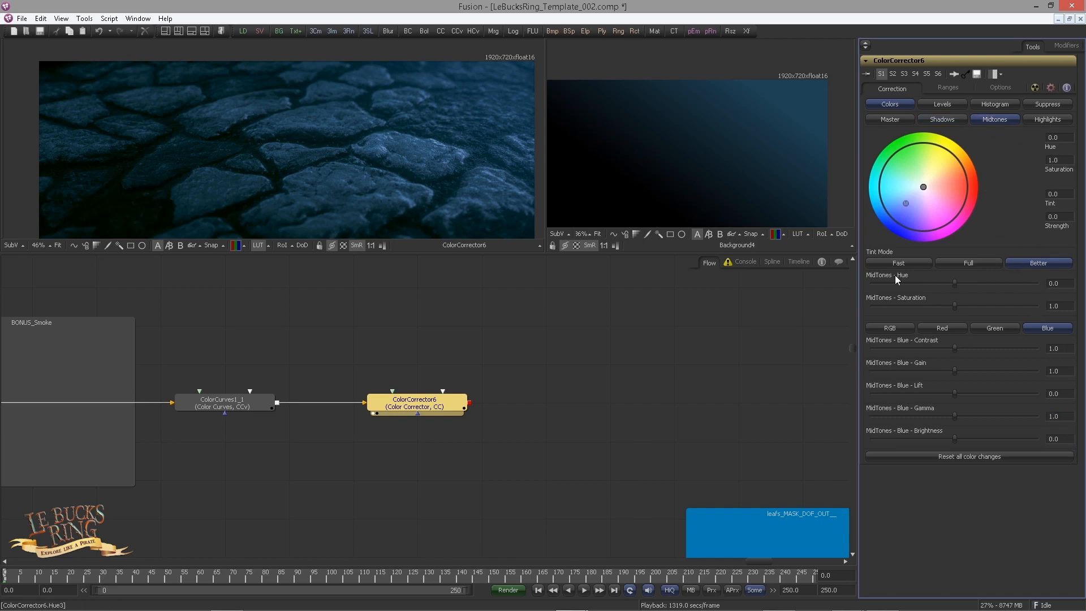
left_click(888, 330)
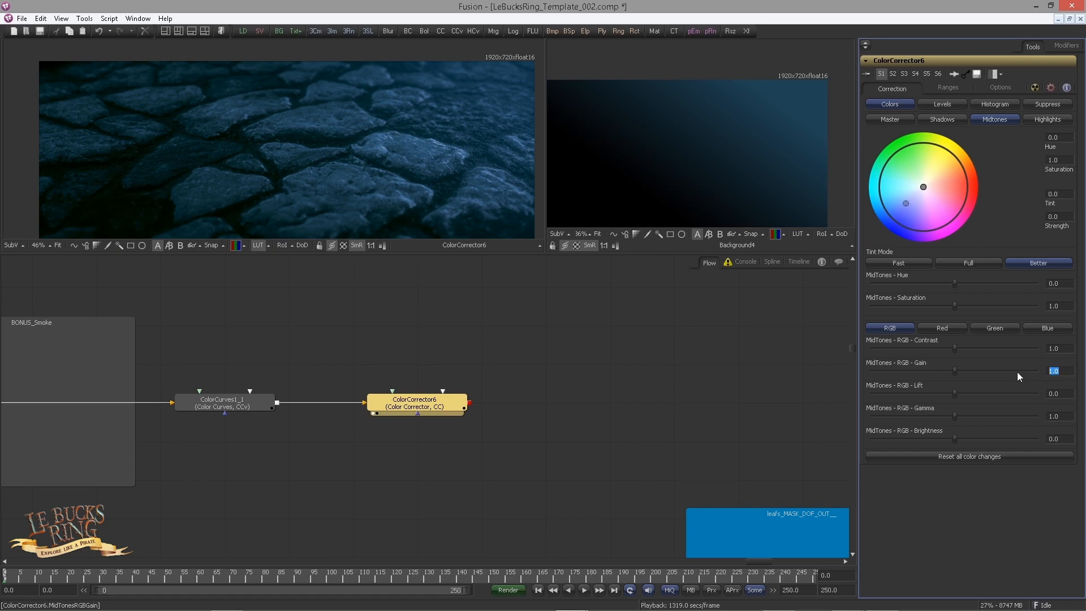
type("4.1619")
key("Return")
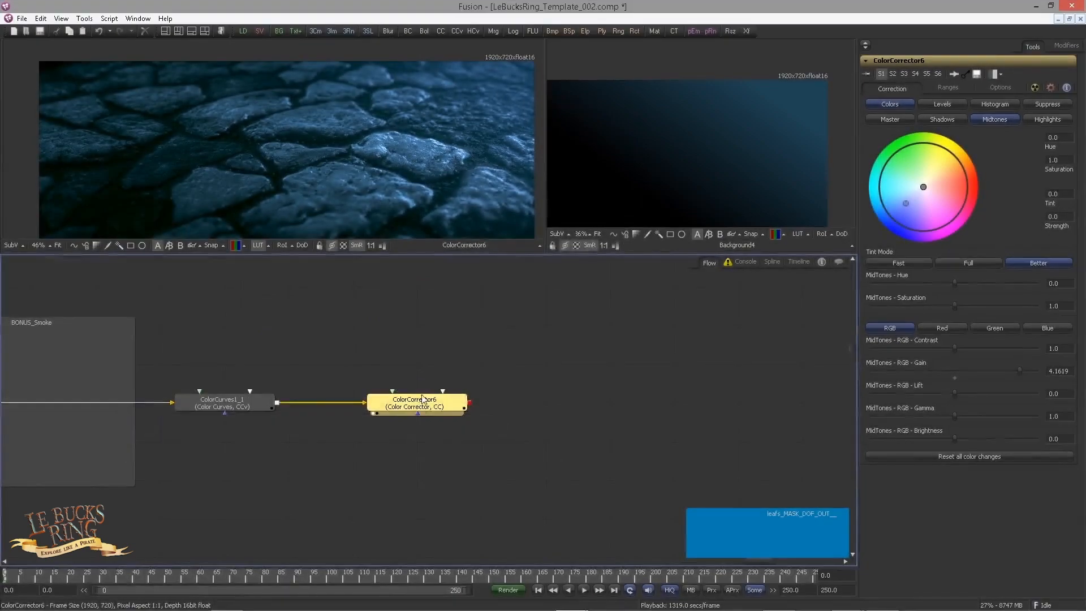
Step: Add a Brightness / Contrast tool after the Color Corrector and enable Clip Black
key("ctrl+space")
type("bc")
key("Return")
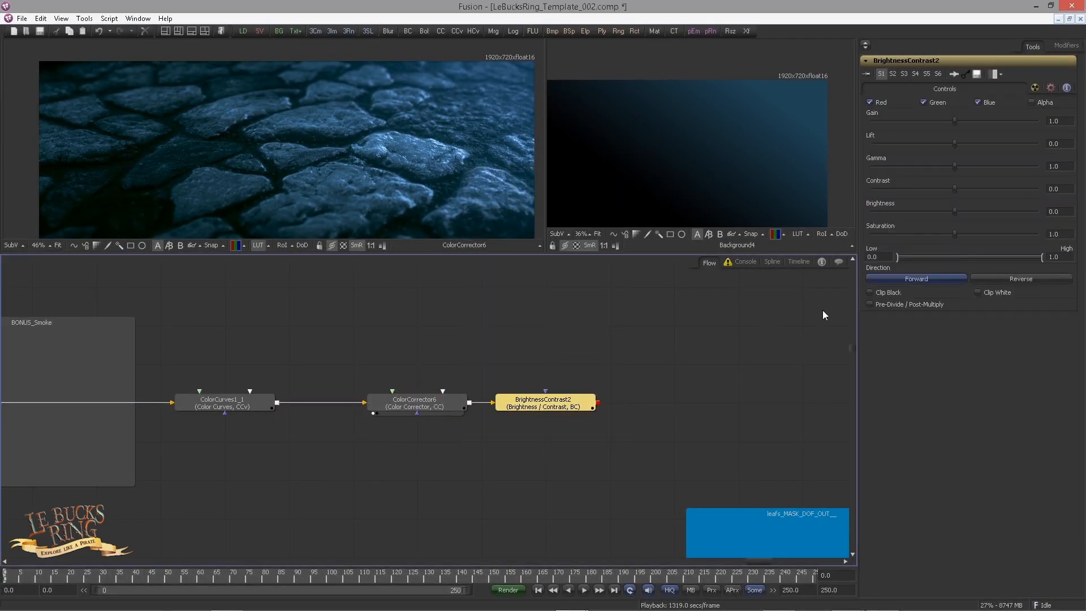
left_click(874, 293)
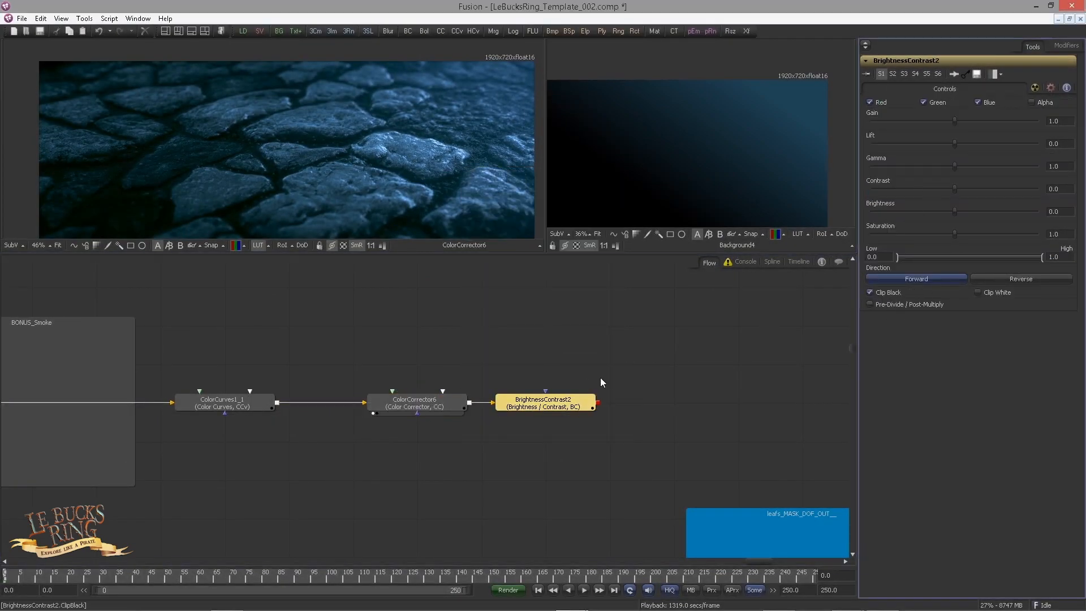
Step: Display the Brightness / Contrast output in the large viewer and move the corrector and this tool closer along the node chain
left_click_drag(577, 401, 254, 221)
left_click_drag(526, 349, 327, 344)
left_click_drag(226, 399, 163, 399)
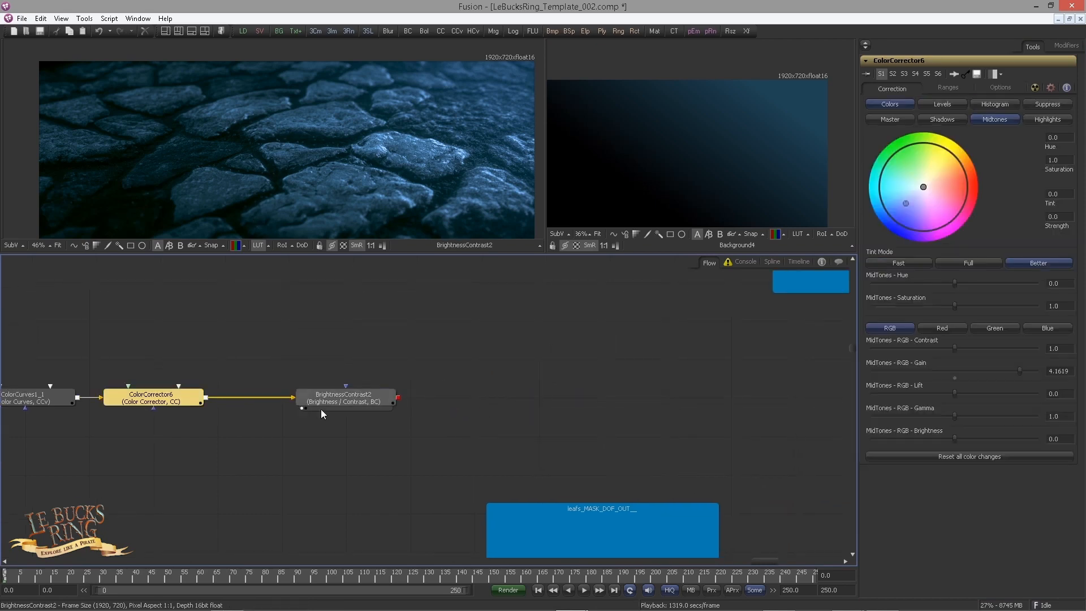
left_click_drag(340, 400, 276, 399)
left_click(333, 394)
left_click_drag(410, 331, 331, 337)
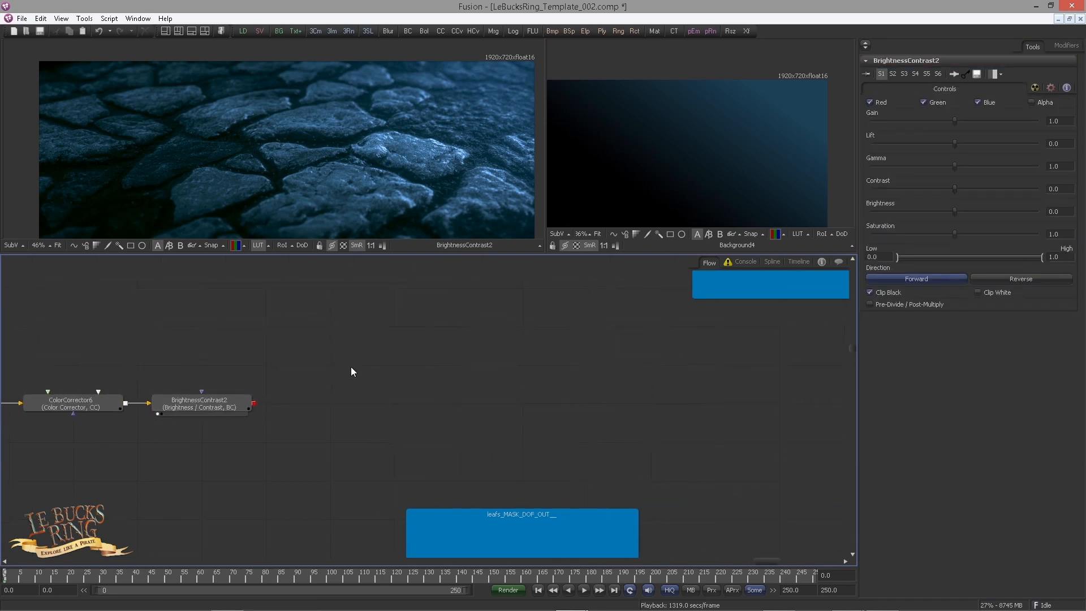
Step: Add a Soft Glow tool after the Brightness / Contrast tool and display its output in the large viewer
left_click(218, 407)
key("ctrl+space")
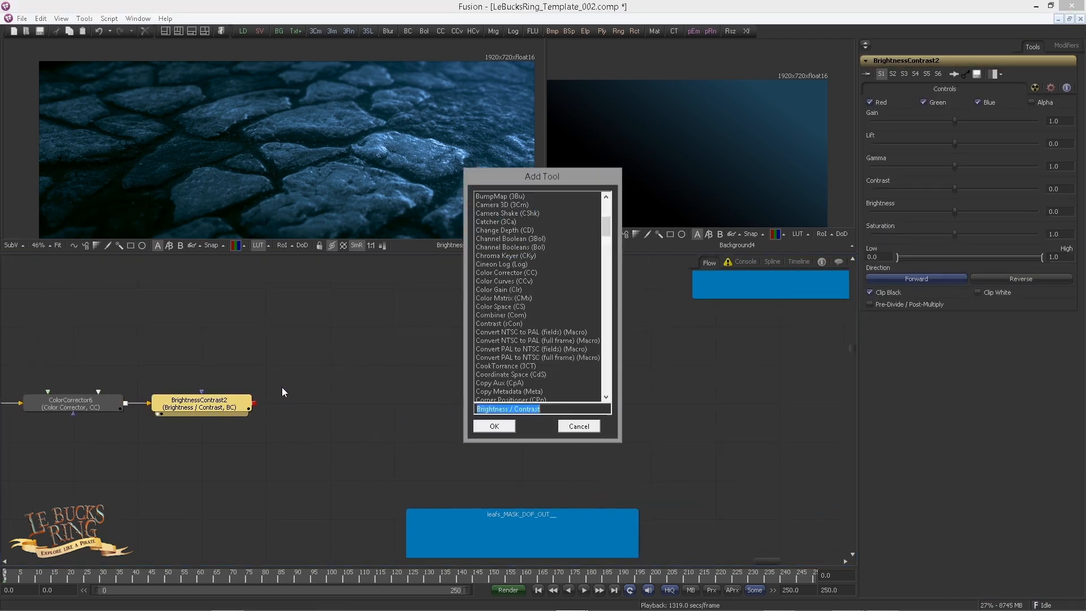
type("sof")
key("Return")
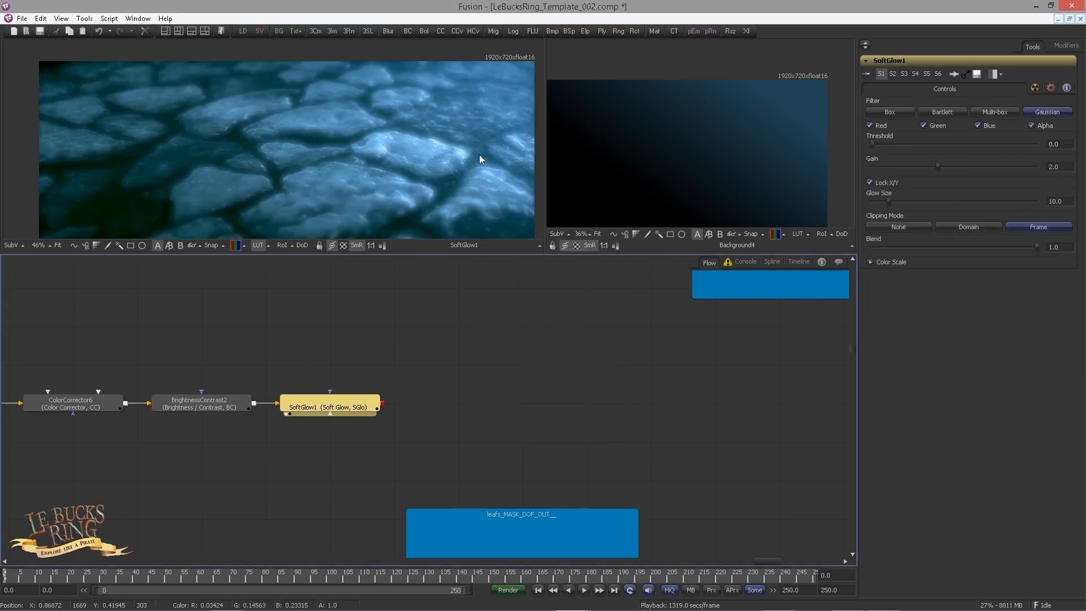
Step: Set the Soft Glow's threshold to 0.1 and its gain to 0.142
left_click(1069, 146)
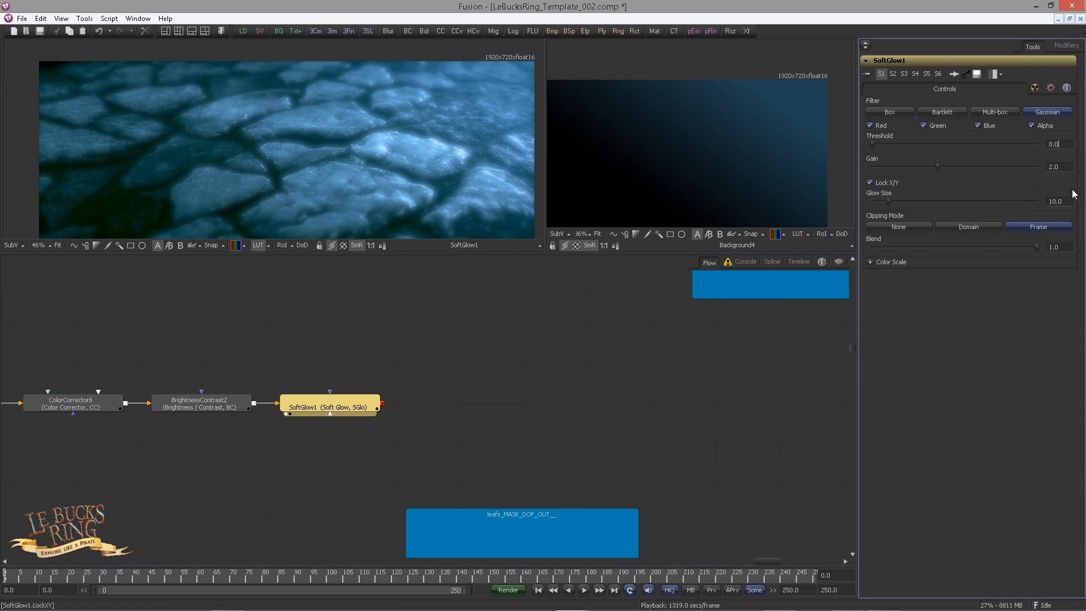
type("1")
key("Tab")
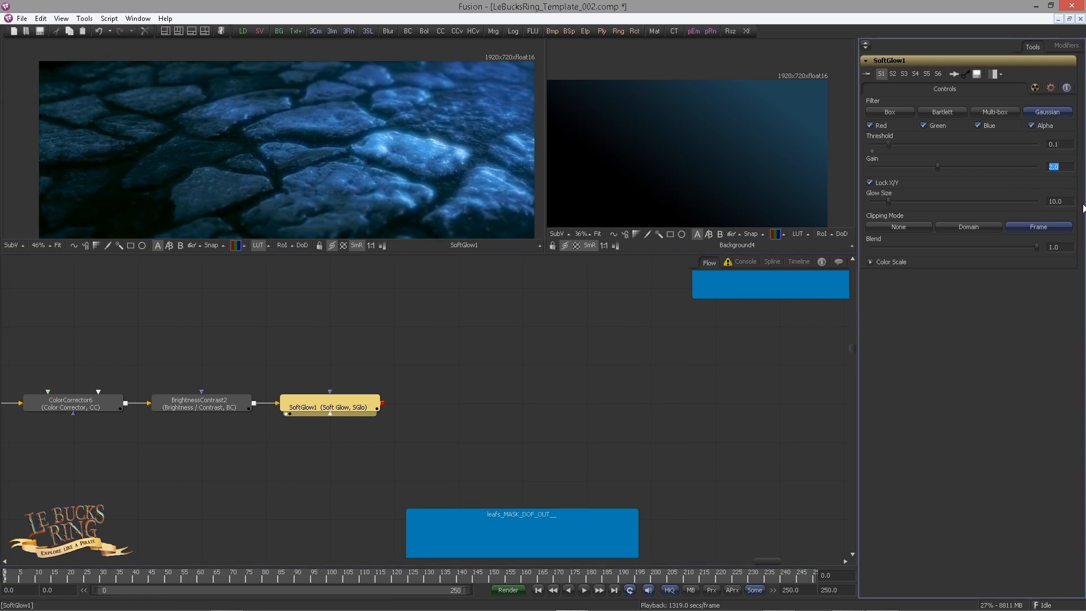
type("0.14")
type("2")
key("Return")
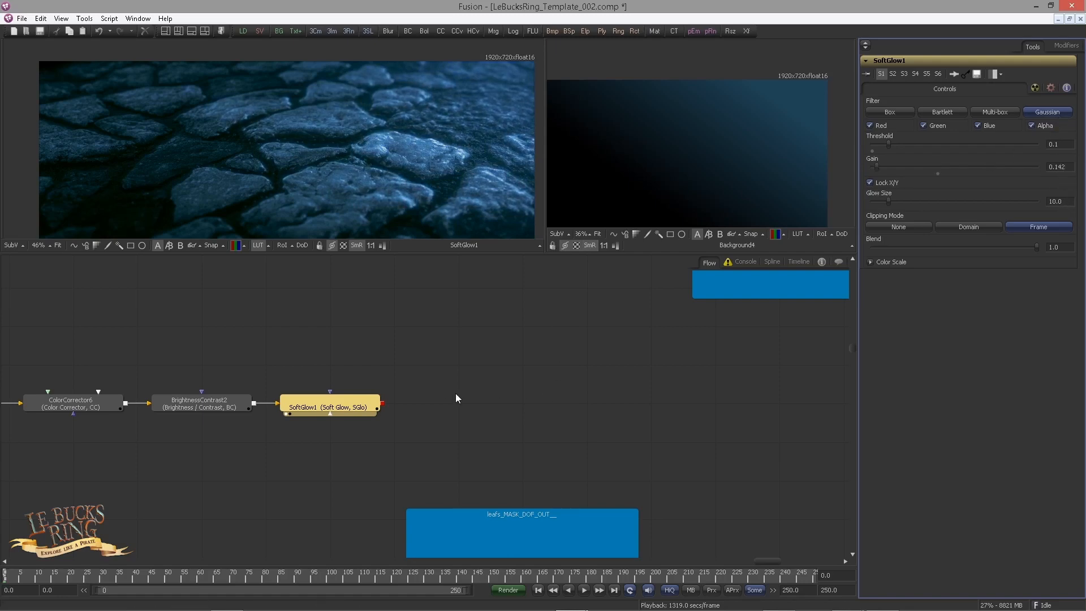
Step: Add a second Color Corrector after the Soft Glow and display its output in the large viewer
left_click_drag(585, 392, 563, 400)
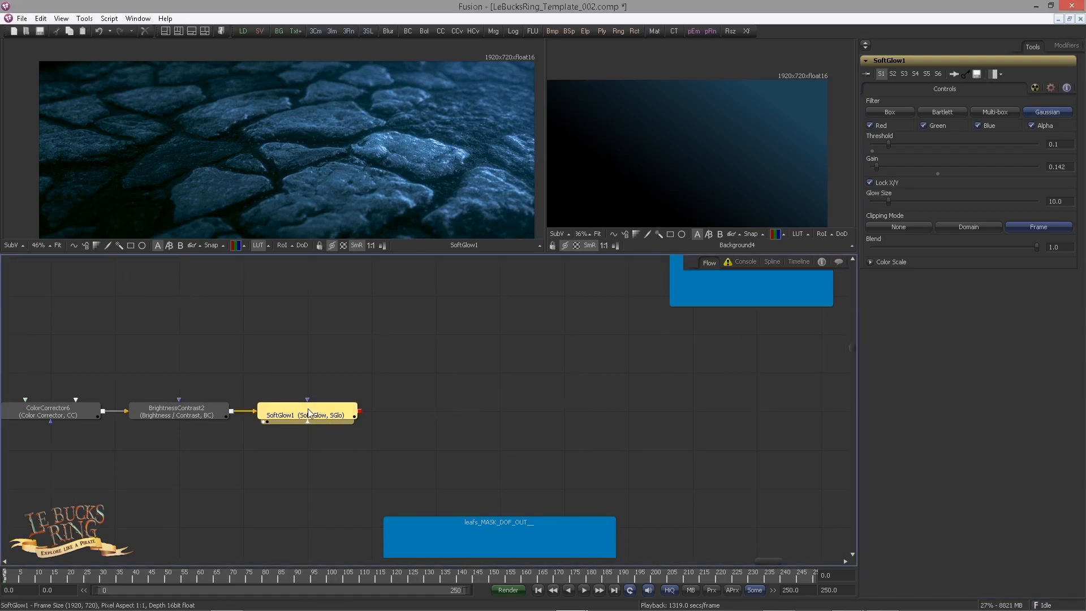
key("ctrl+space")
type("c")
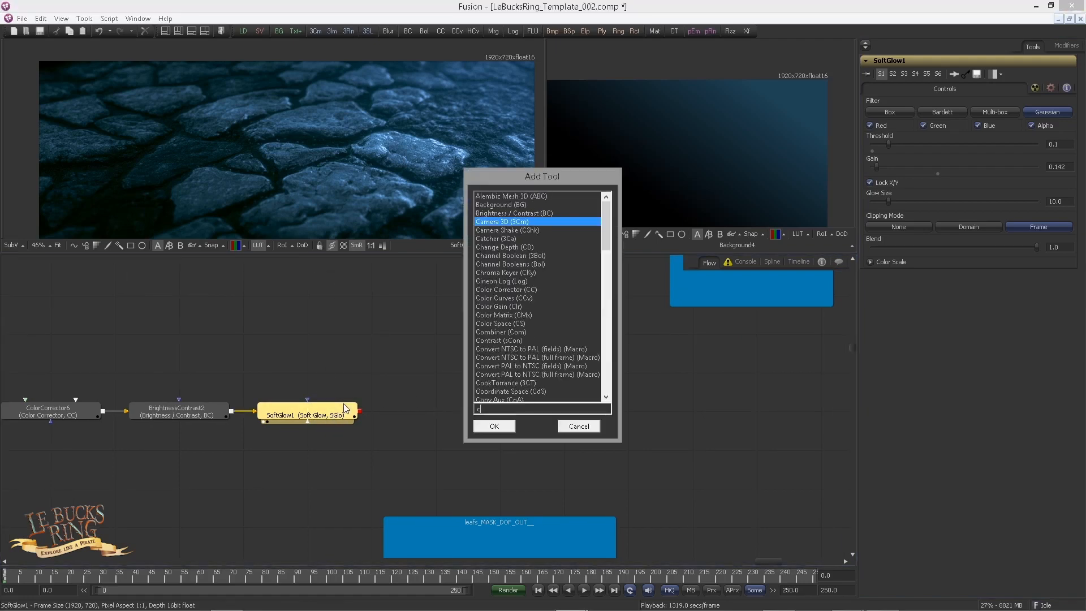
type("c")
key("Return")
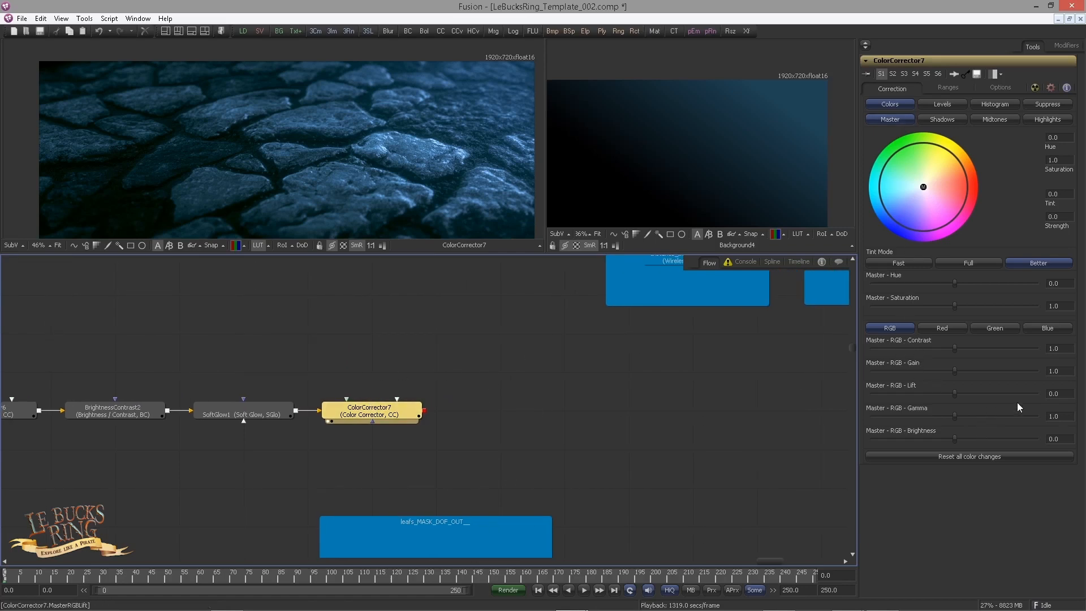
Step: Set the new Color Corrector's master RGB gamma to 0.9 and its master red gamma to 0.771
left_click(1067, 419)
key("shift+Home")
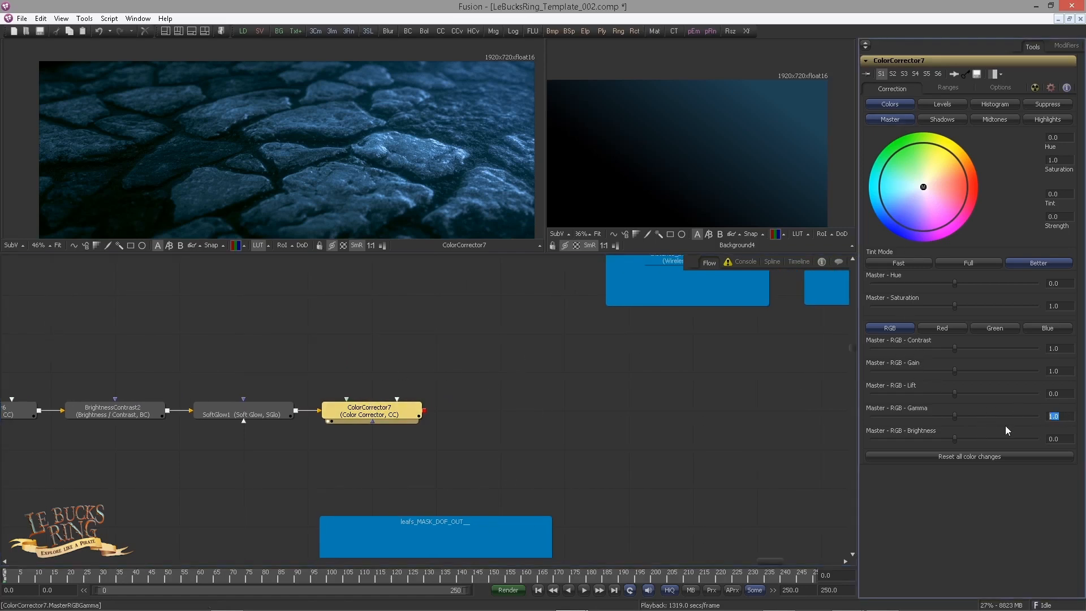
type("0.9")
key("Tab")
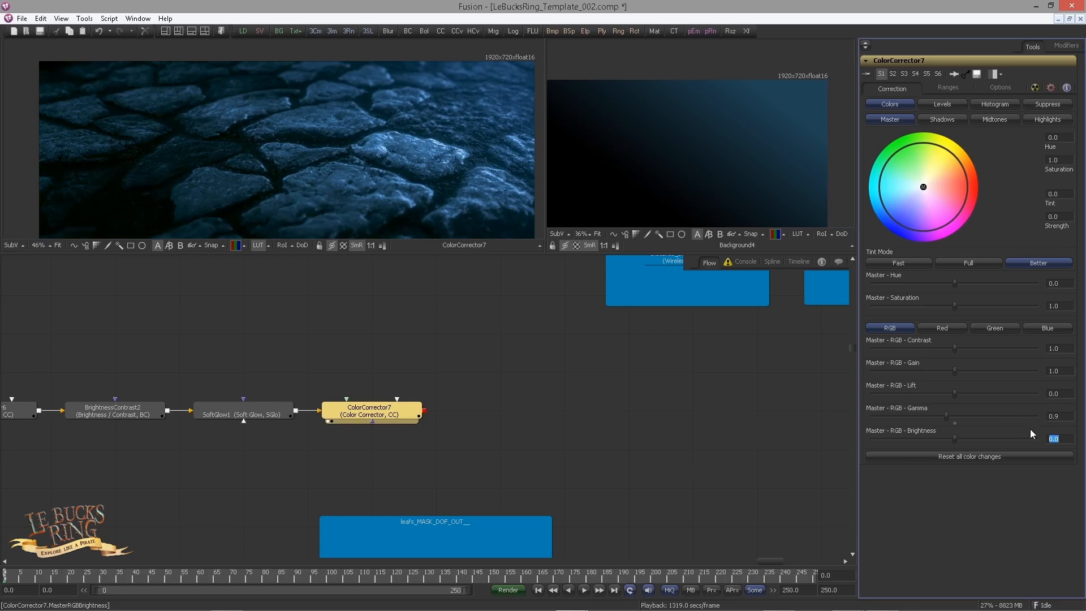
left_click(962, 327)
left_click_drag(1064, 419, 1018, 421)
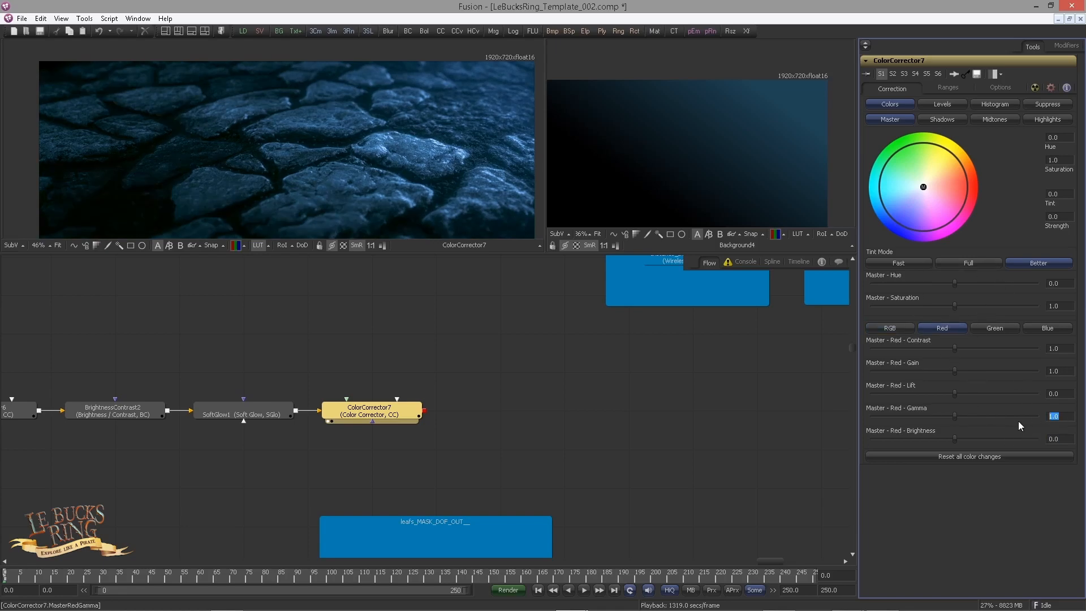
type("0.771")
key("Return")
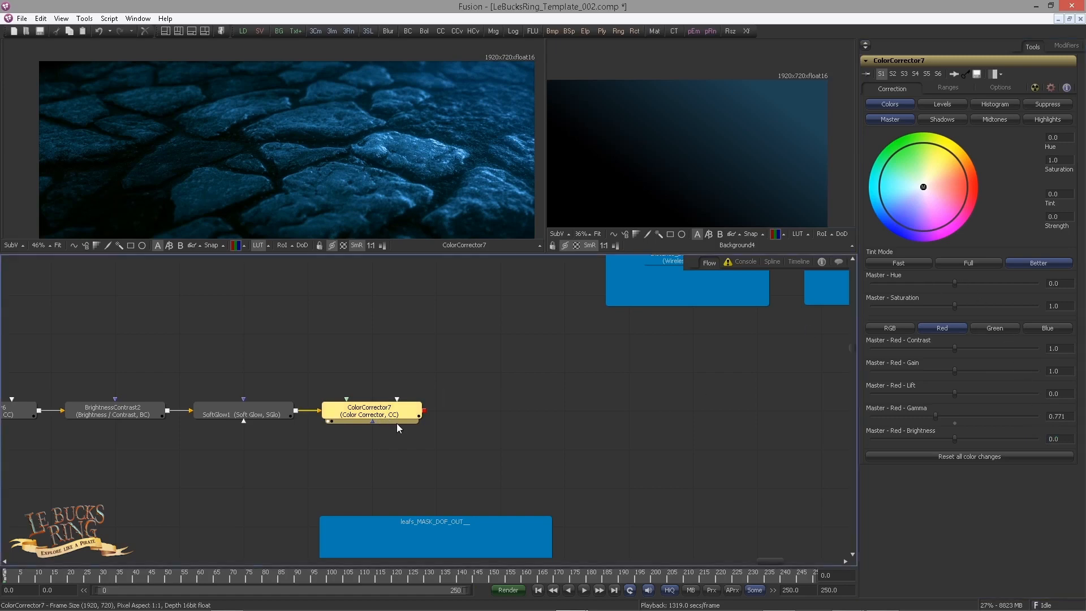
Step: Toggle the new Color Corrector's pass-through repeatedly to compare the ground with and without its correction
key("ctrl+p")
key("ctrl+p")
key("ctrl+p")
key("ctrl+p")
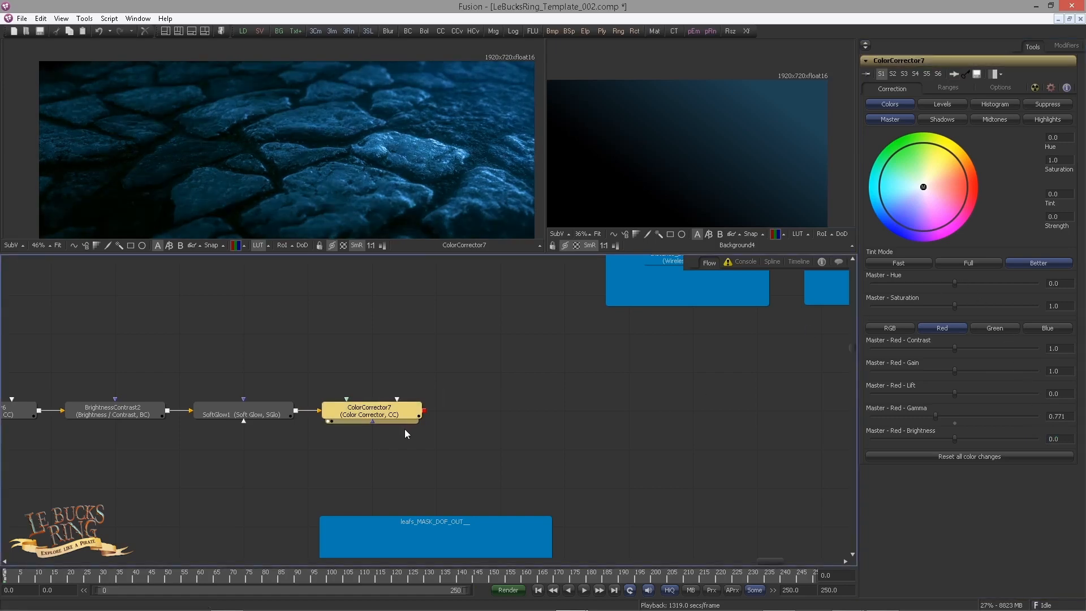
key("ctrl+p")
key("ctrl+p")
key("ctrl+p")
key("ctrl+p")
left_click(453, 423)
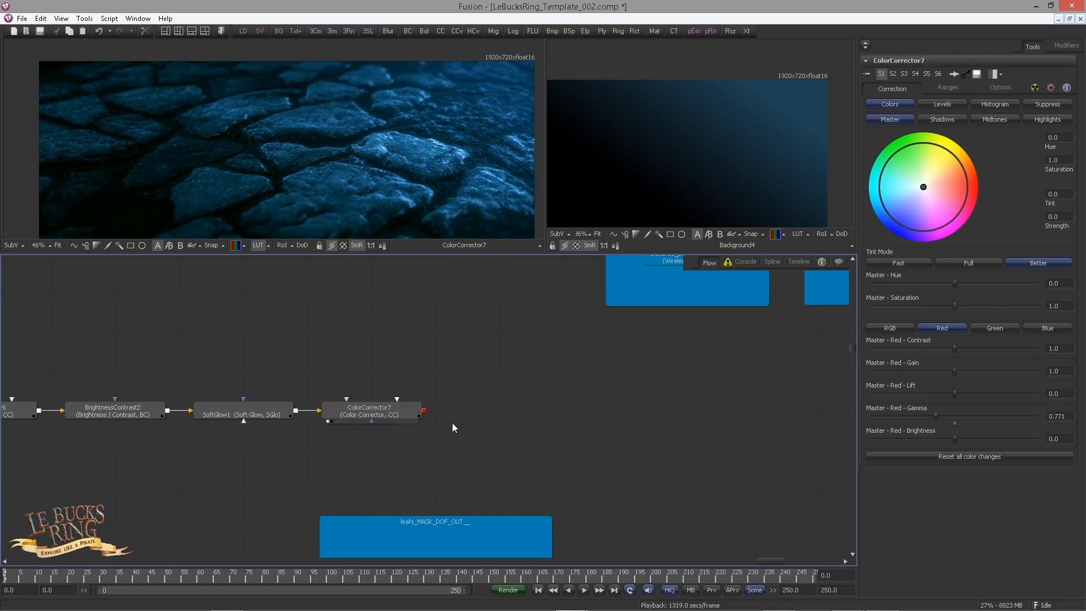
scroll(452, 423, "right", 5)
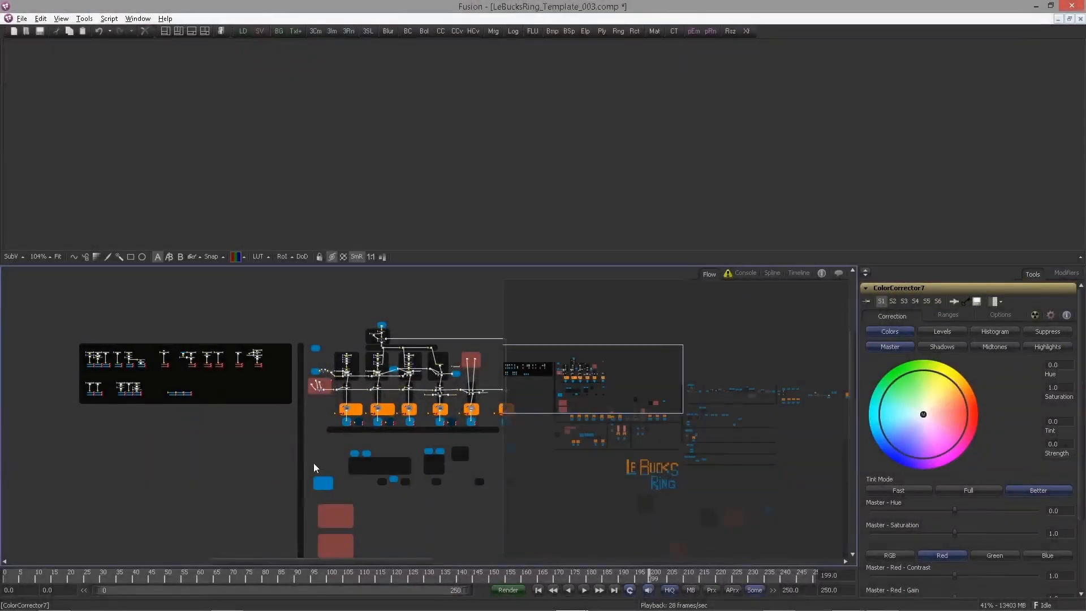
Step: Move the ReflectGloss and ReflectExtra Savers inside their orange render groups beneath the 3D renderers
left_click_drag(332, 469, 310, 517)
left_click_drag(296, 465, 298, 521)
scroll(300, 521, "up", 2)
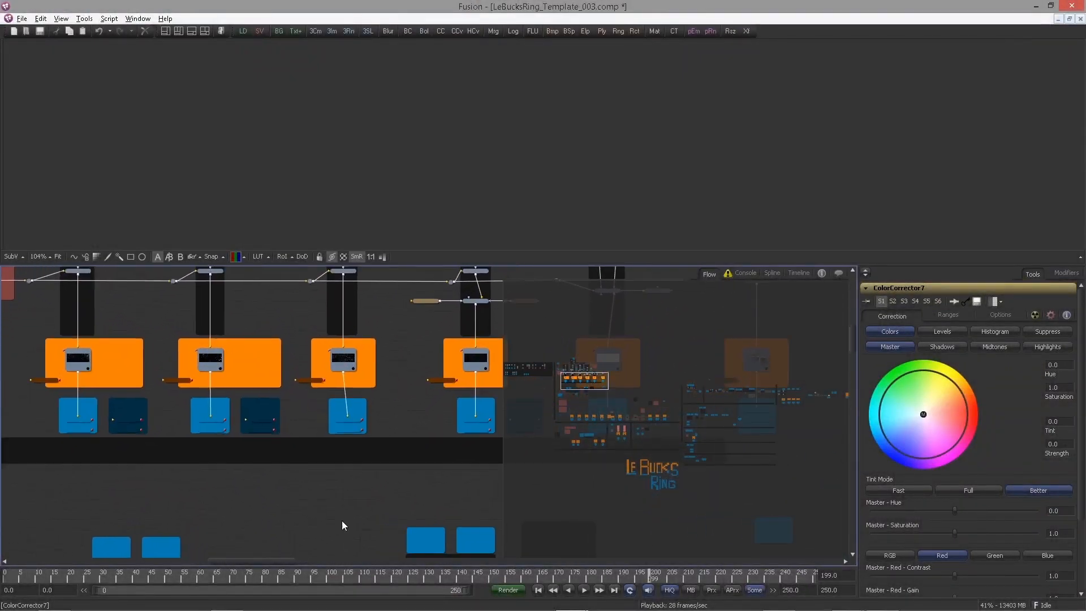
left_click_drag(436, 462, 416, 491)
left_click_drag(190, 471, 547, 468)
left_click_drag(305, 429, 182, 442)
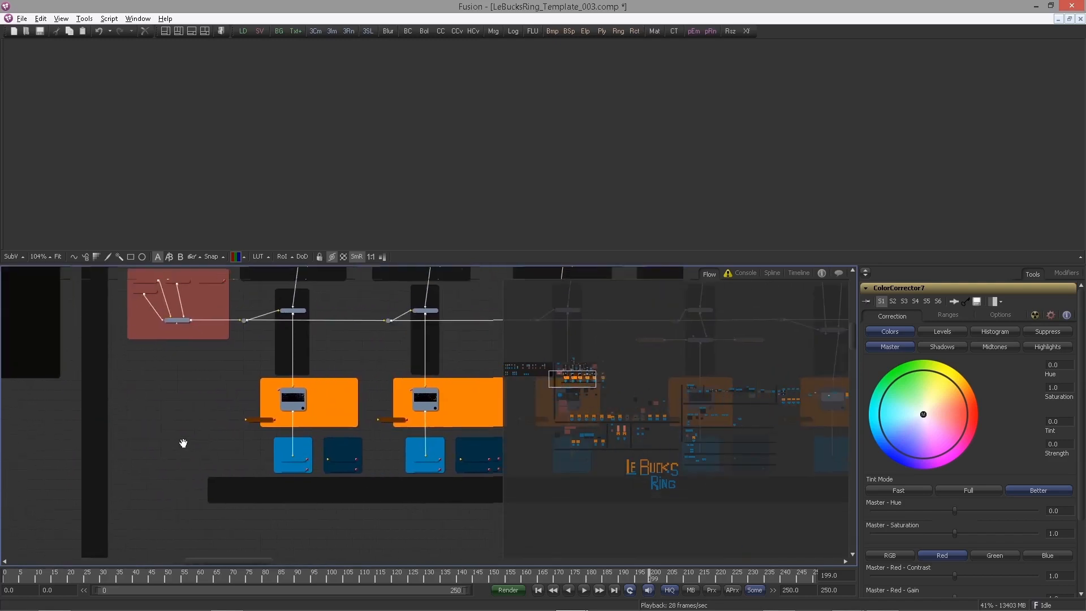
scroll(271, 433, "up", 4)
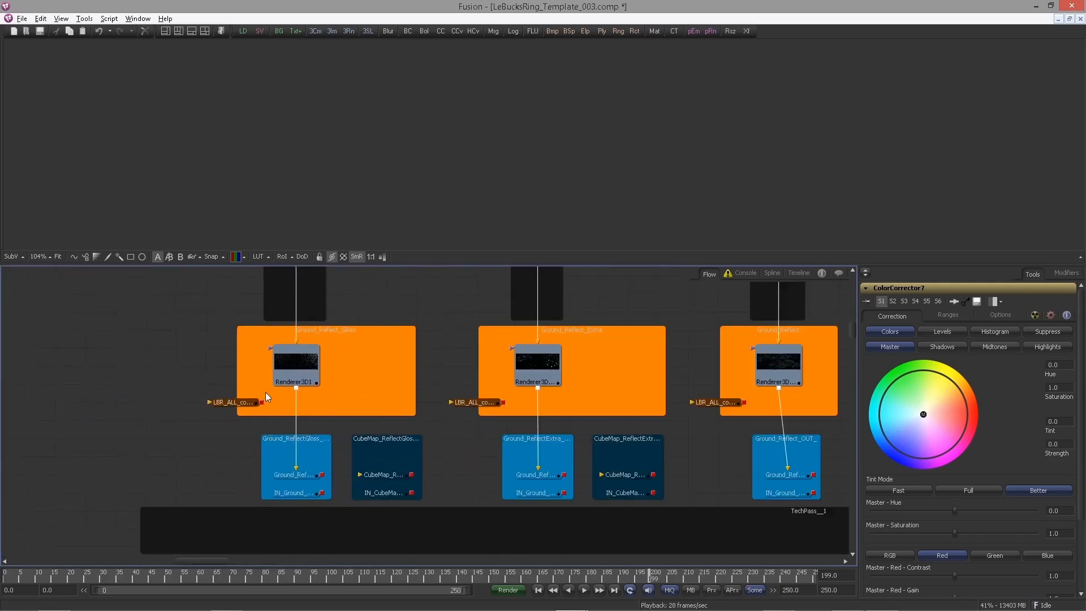
scroll(265, 400, "up", 4)
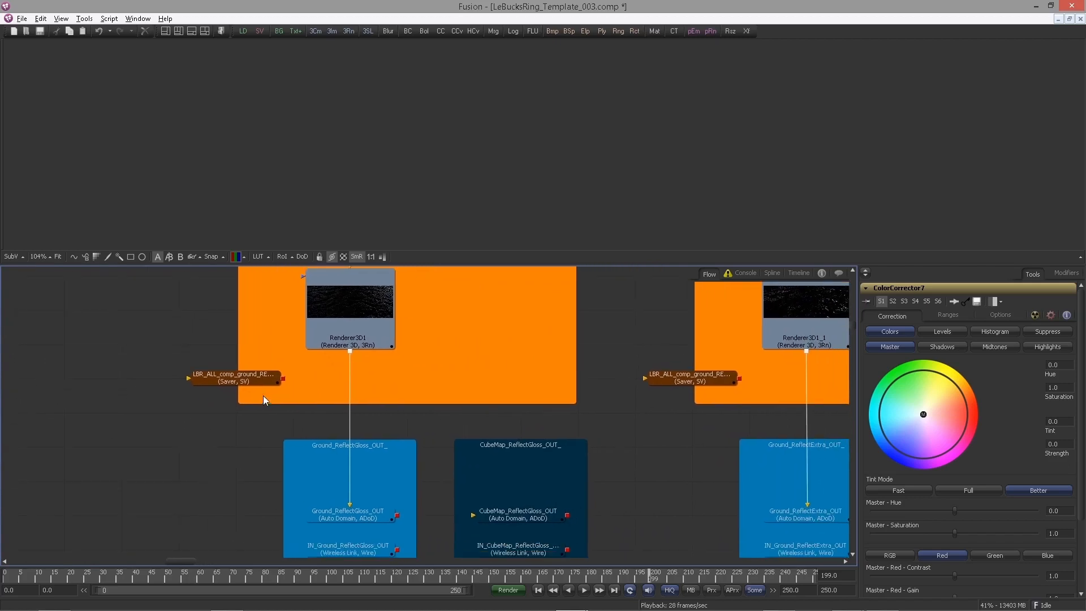
left_click_drag(220, 384, 286, 381)
left_click_drag(703, 382, 743, 385)
left_click_drag(664, 383, 634, 393)
mouse_move(399, 394)
left_mouse_down()
mouse_move(456, 386)
mouse_move(441, 364)
left_mouse_up()
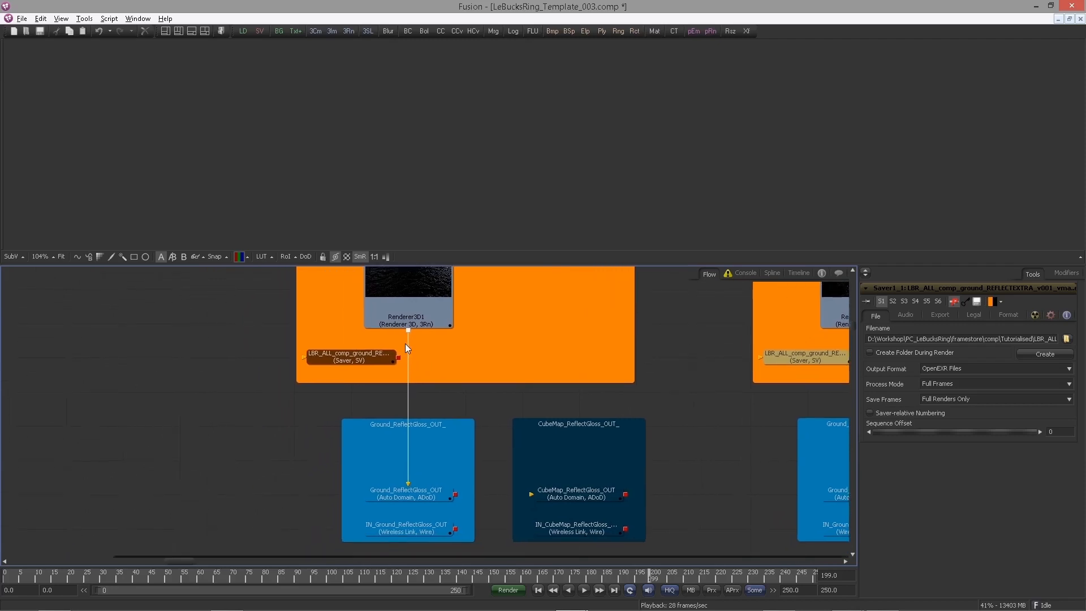
Step: Connect the outputs of the ReflectGloss, ReflectExtra and Reflect ground renderers to their Savers
left_click_drag(409, 330, 359, 361)
left_click_drag(561, 351, 263, 373)
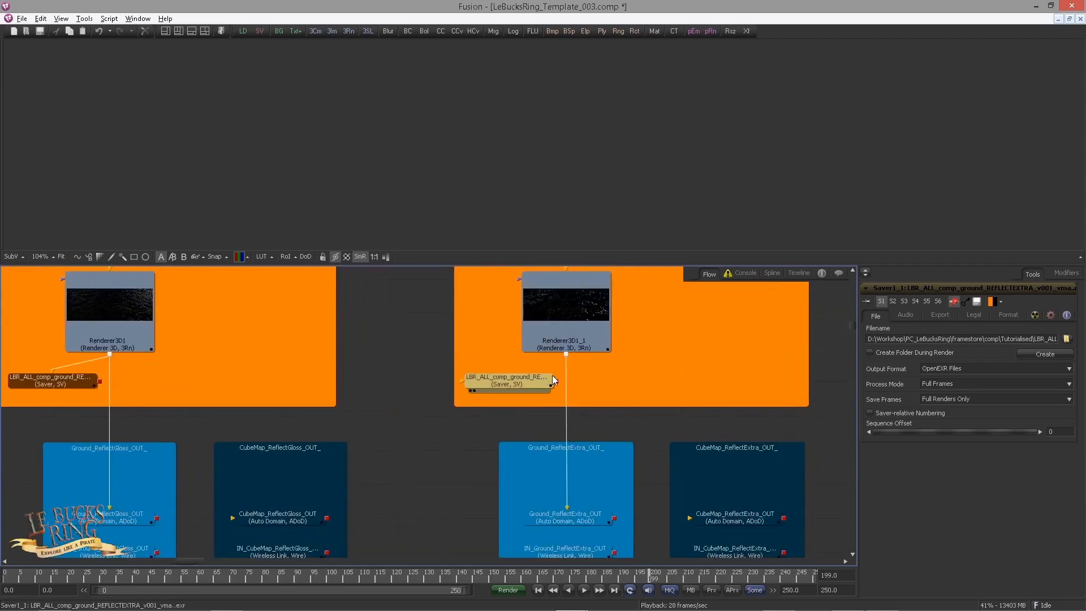
left_click_drag(566, 354, 548, 378)
left_click_drag(628, 362, 271, 382)
left_click_drag(667, 375, 606, 399)
Step: Connect the outputs of the Diffuse, TechPass and remaining ground renderers to their Savers
left_click_drag(809, 384, 487, 377)
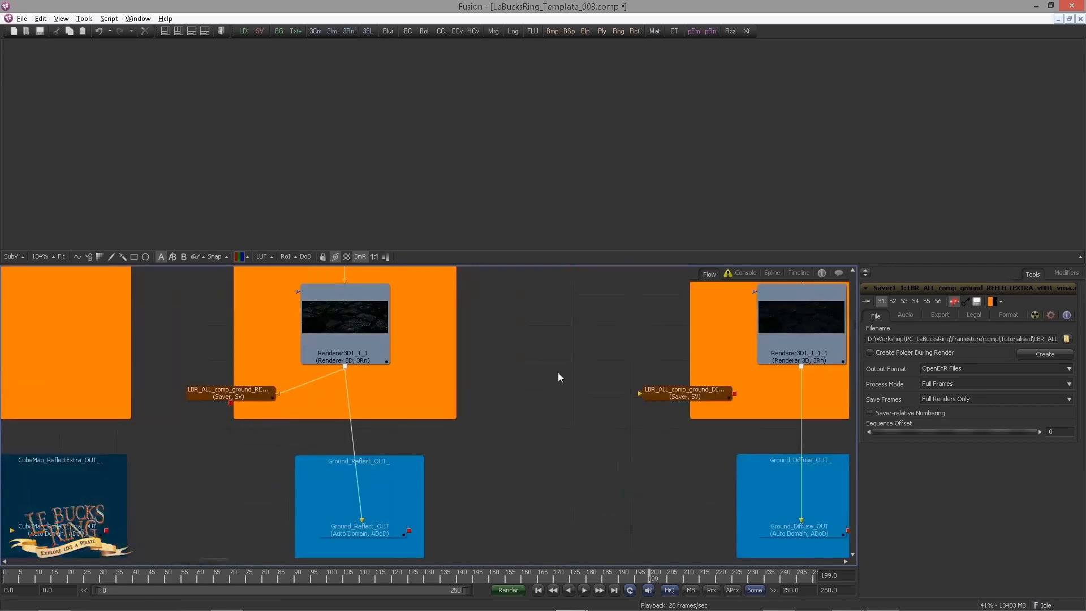
left_click_drag(679, 368, 537, 386)
left_click_drag(781, 368, 444, 380)
left_click_drag(776, 372, 687, 396)
left_click_drag(804, 396, 406, 379)
left_click_drag(827, 382, 476, 412)
left_click_drag(541, 384, 436, 412)
Step: Return to the ReflectGloss Saver and examine its output path and file name
scroll(438, 410, "down", 4)
left_click_drag(464, 413, 815, 403)
left_click_drag(261, 403, 769, 403)
scroll(311, 370, "up", 5)
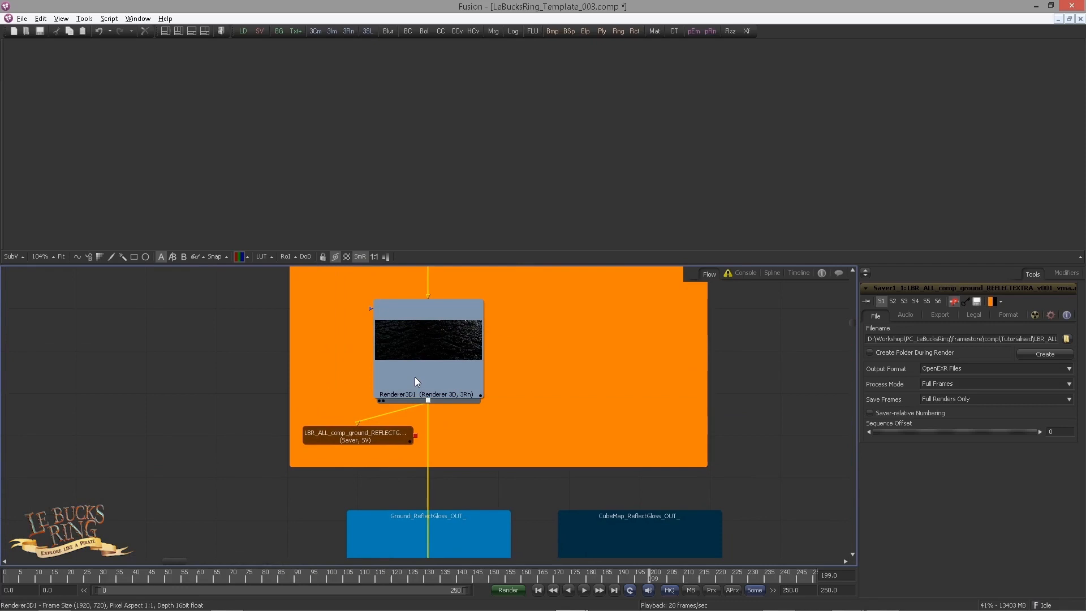
left_click(369, 436)
left_click(972, 338)
left_click(972, 338)
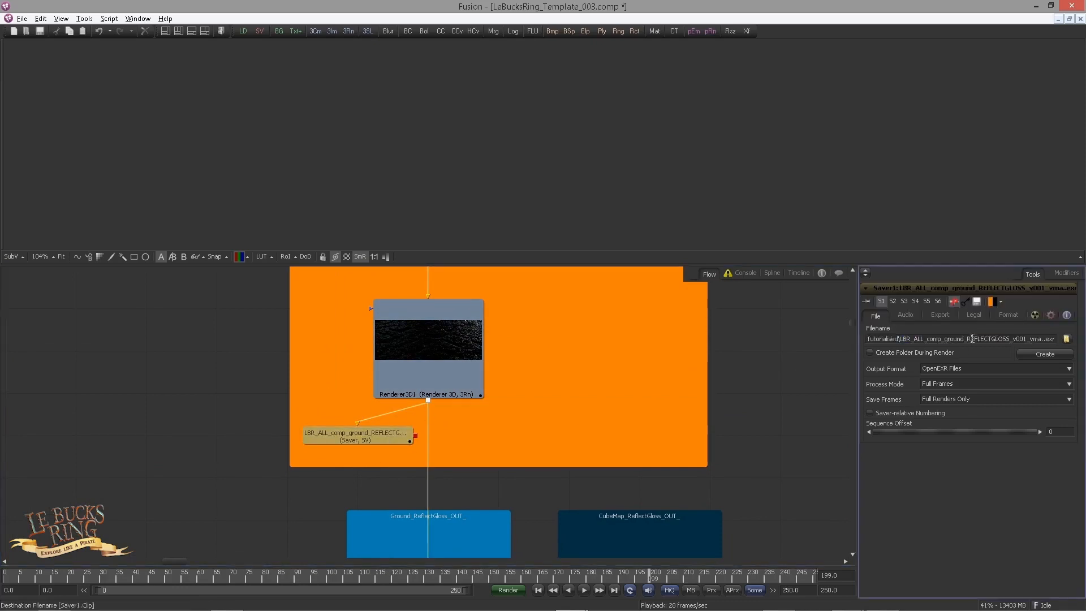
left_click(281, 409)
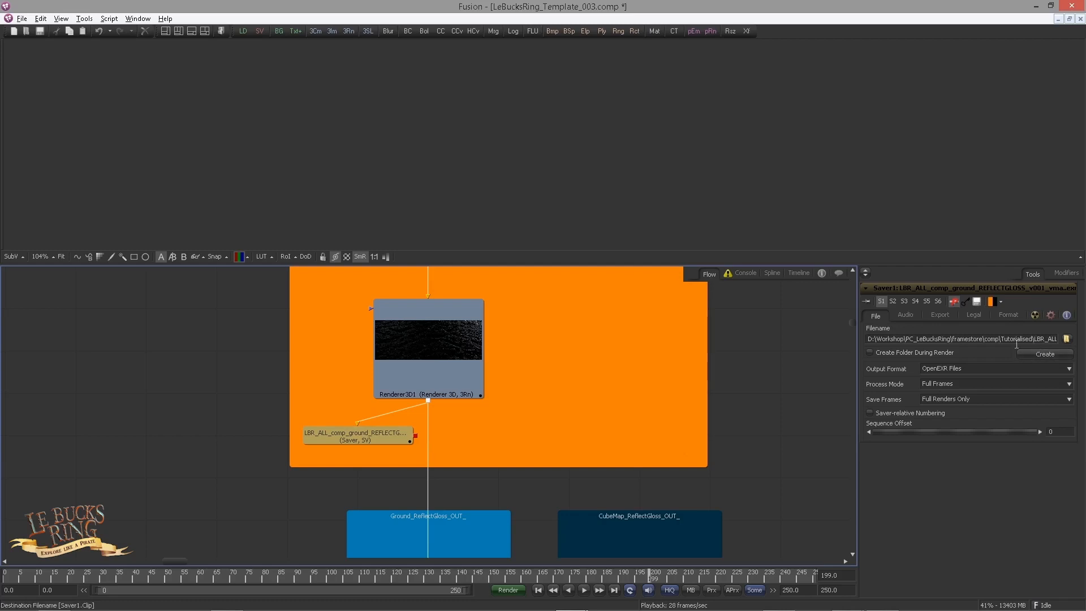
left_click_drag(1026, 339, 1064, 338)
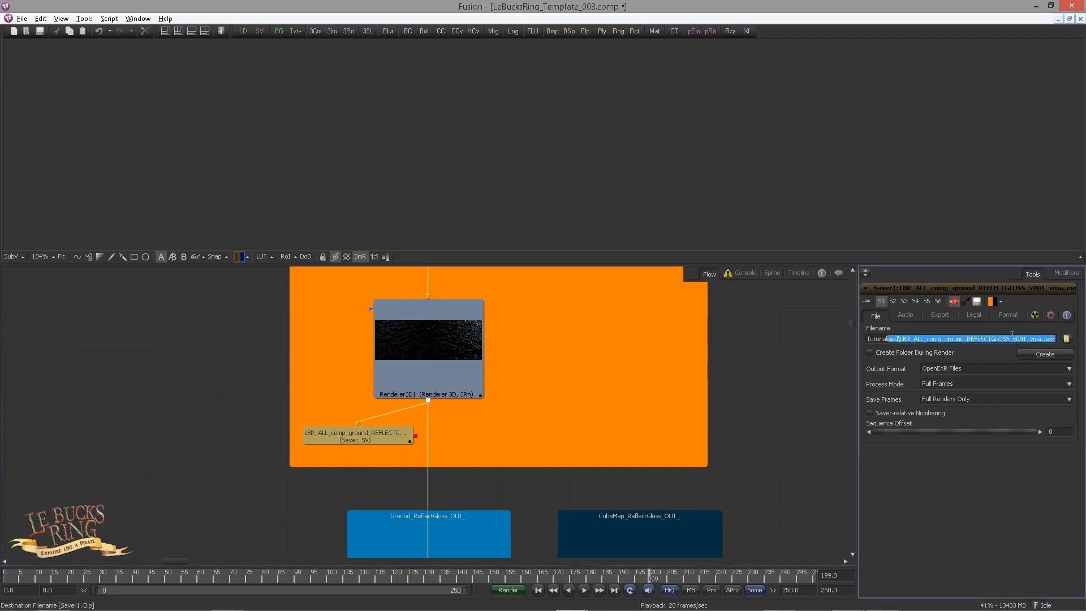
left_click(1011, 337)
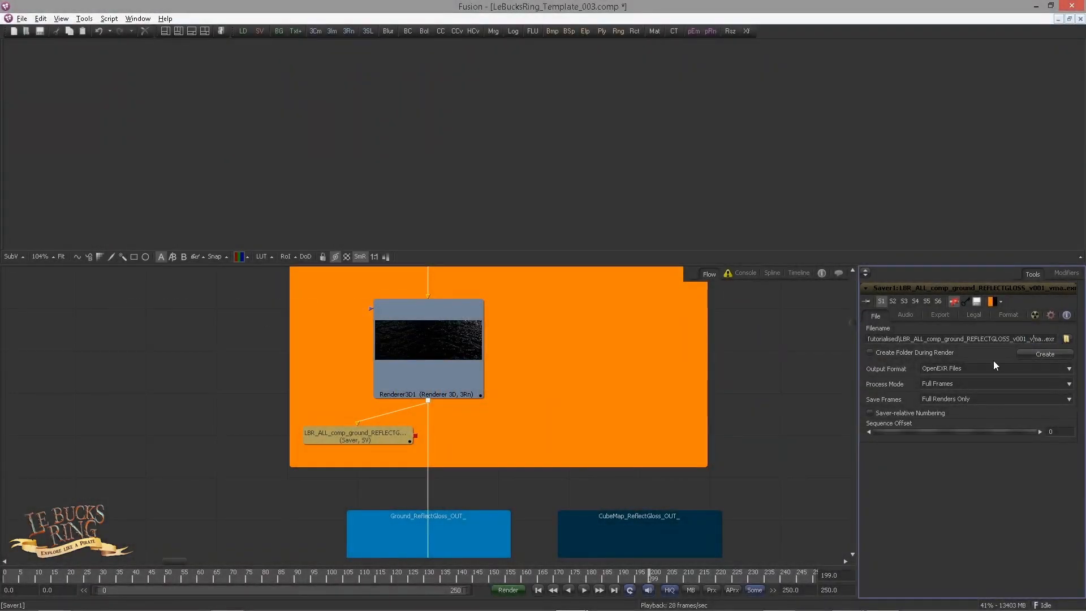
Step: Examine the ReflectGloss Saver's process mode and the channels listed in its OpenEXR format settings
left_click(924, 386)
left_click(933, 392)
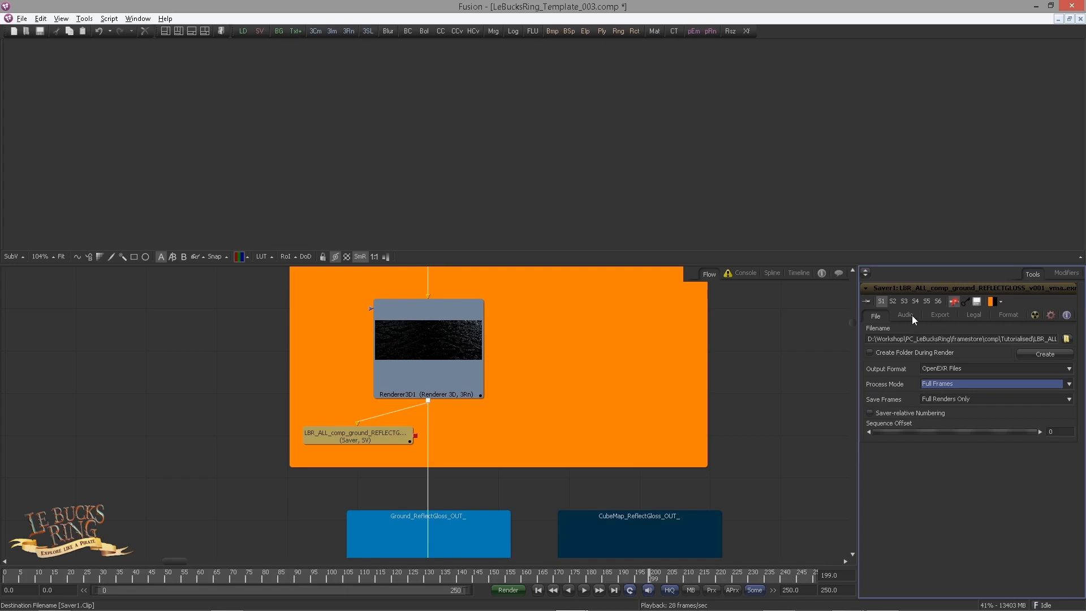
left_click(1007, 317)
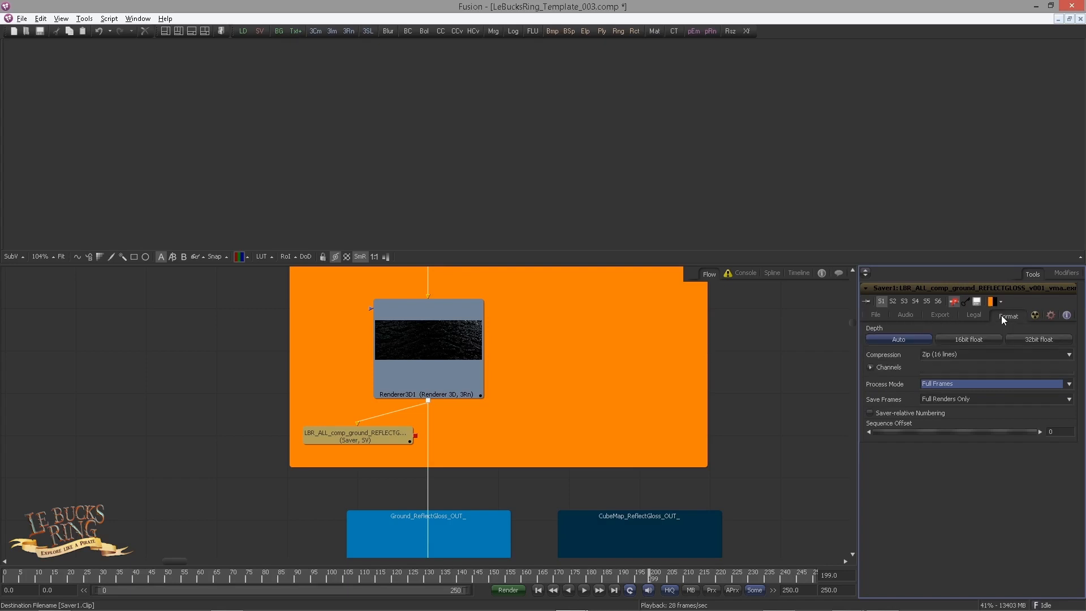
left_click(870, 366)
scroll(965, 489, "down", 3)
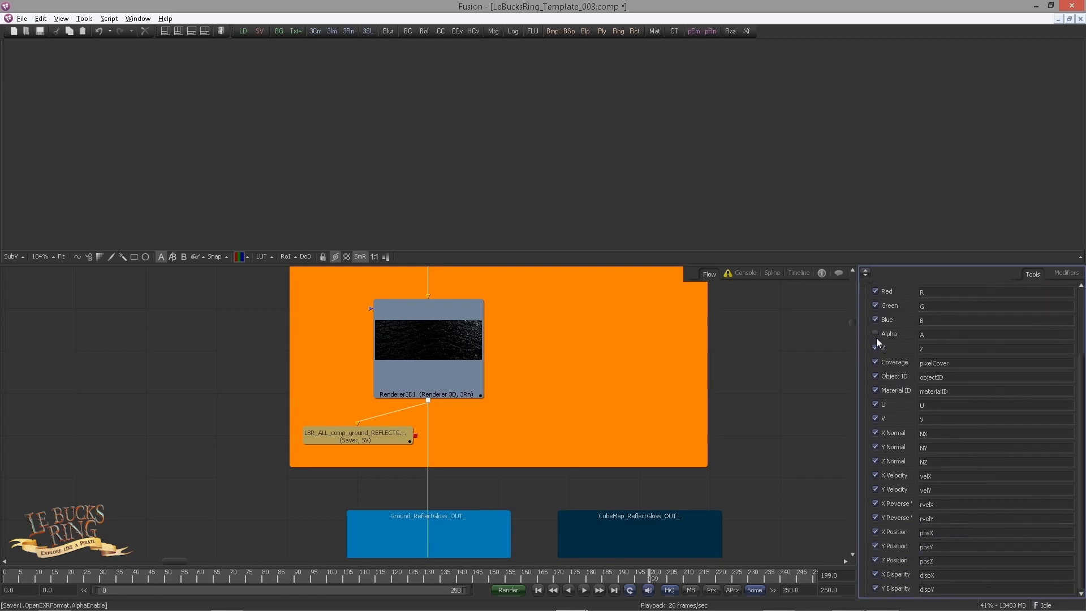
scroll(908, 343, "up", 1)
scroll(908, 343, "down", 1)
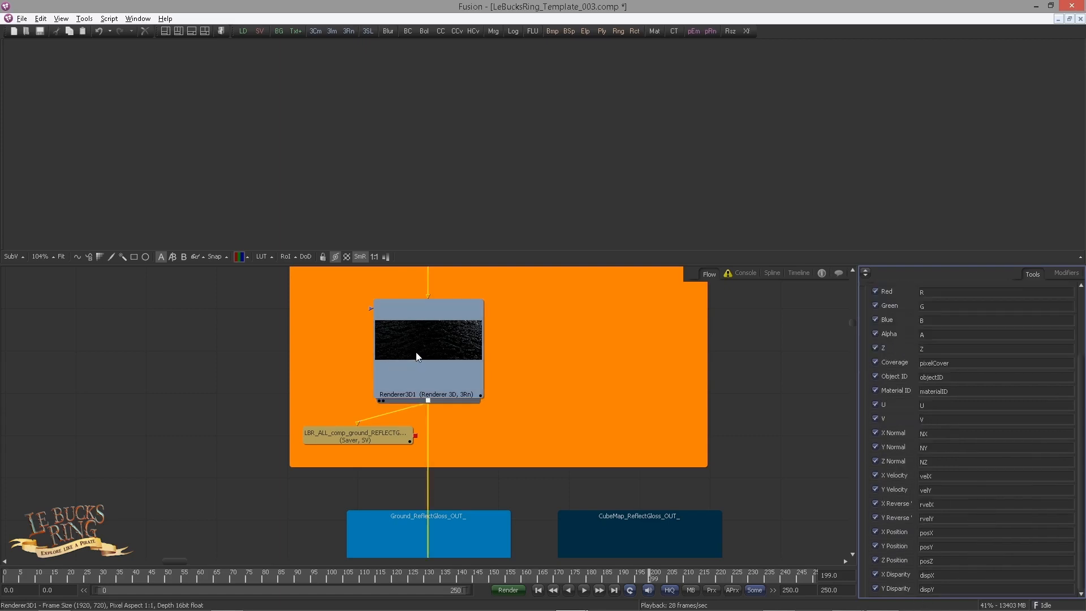
scroll(905, 339, "up", 5)
Step: Recheck the ReflectGloss Saver's file name and enable the Saver by turning off its pass-through
left_click(877, 314)
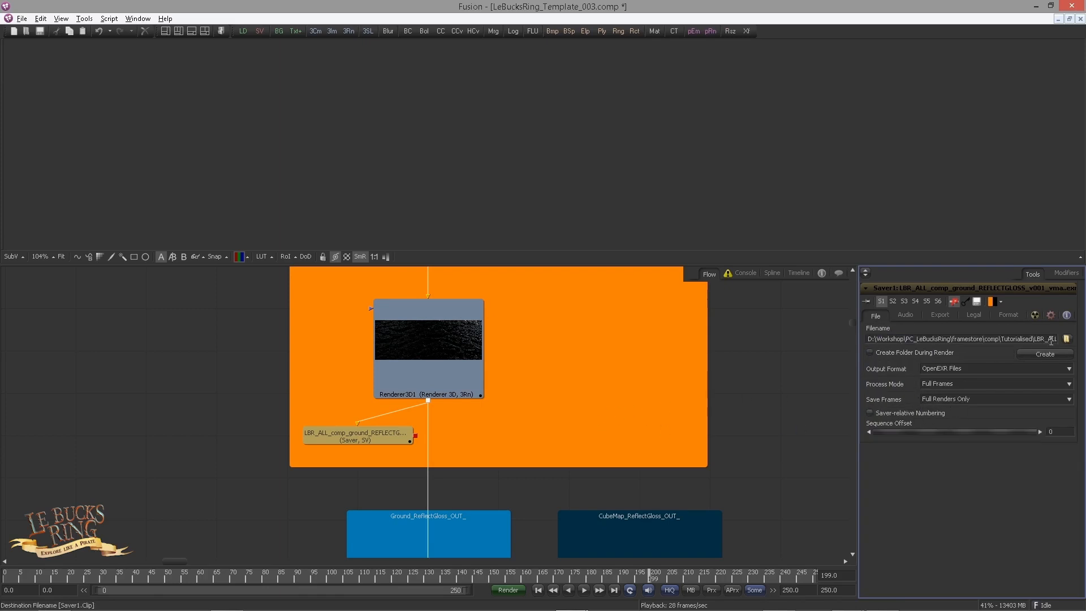
left_click_drag(1051, 340, 1057, 340)
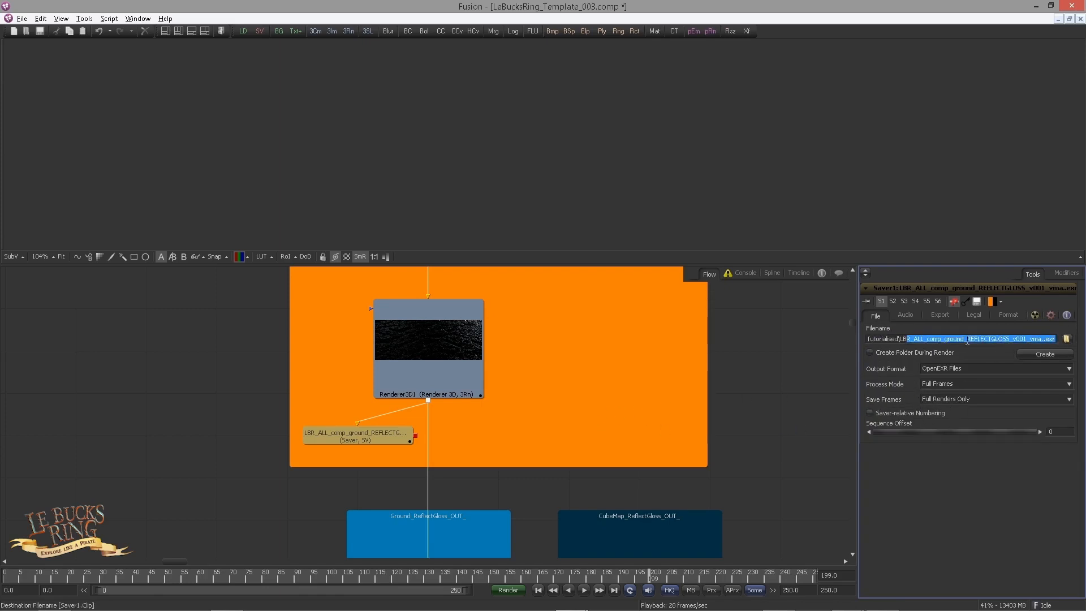
left_click(903, 338)
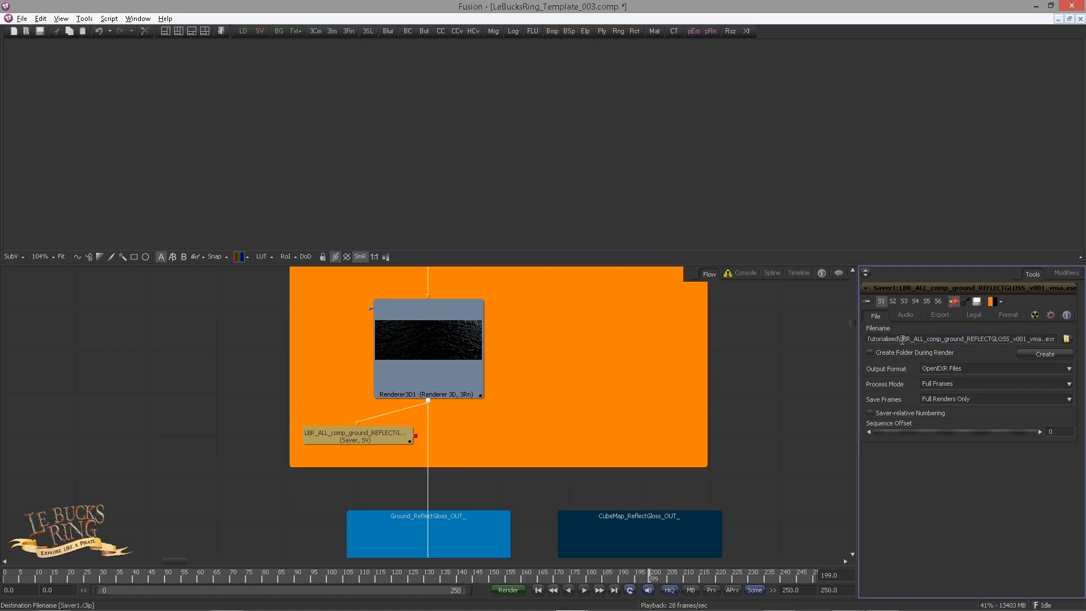
left_click_drag(901, 339, 1063, 344)
left_click(348, 442)
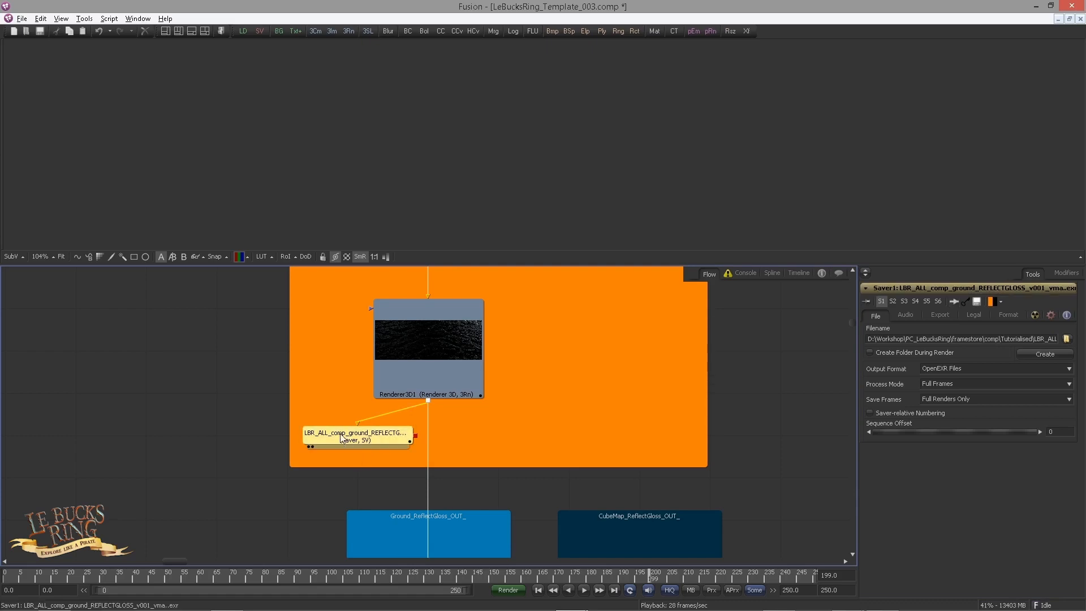
left_click(257, 429)
left_click(363, 441)
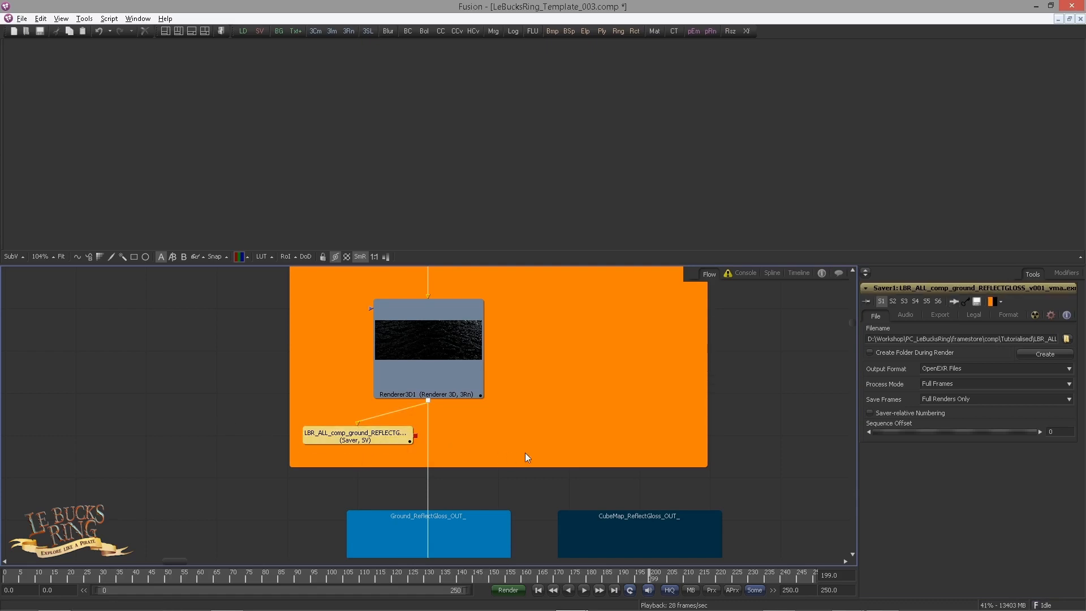
Step: Check the ReflectExtra Saver's file name and widen the tool settings area to make more of the path readable
scroll(449, 405, "down", 3)
left_click_drag(525, 453, 332, 361)
scroll(436, 382, "up", 1)
left_click_drag(678, 345, 291, 424)
scroll(291, 424, "up", 1)
left_click(290, 425)
left_click_drag(1032, 340, 1059, 341)
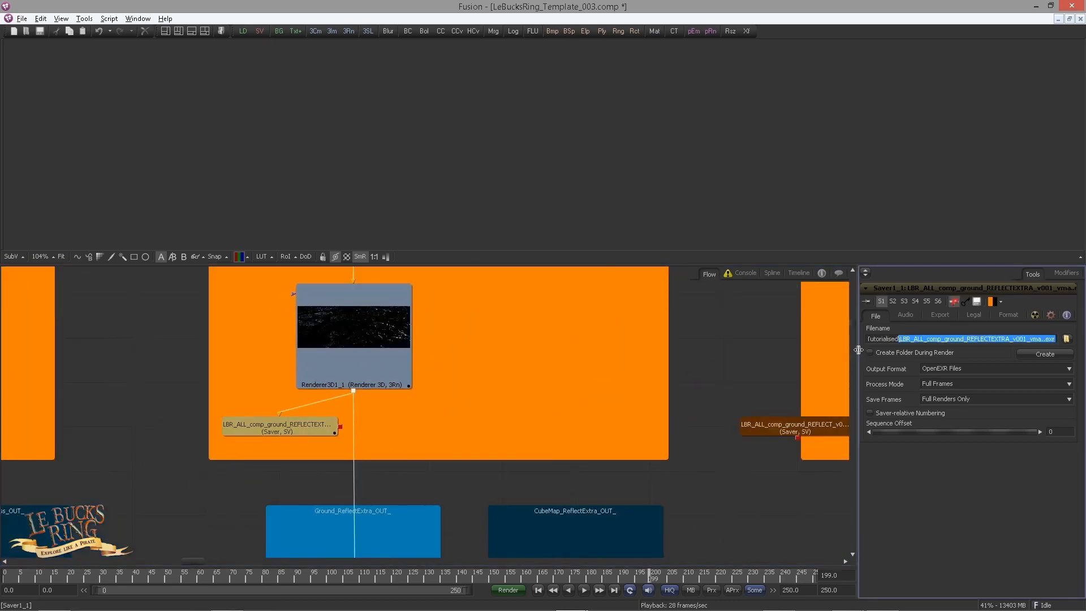
mouse_move(857, 350)
left_mouse_down()
mouse_move(657, 350)
mouse_move(854, 338)
left_mouse_up()
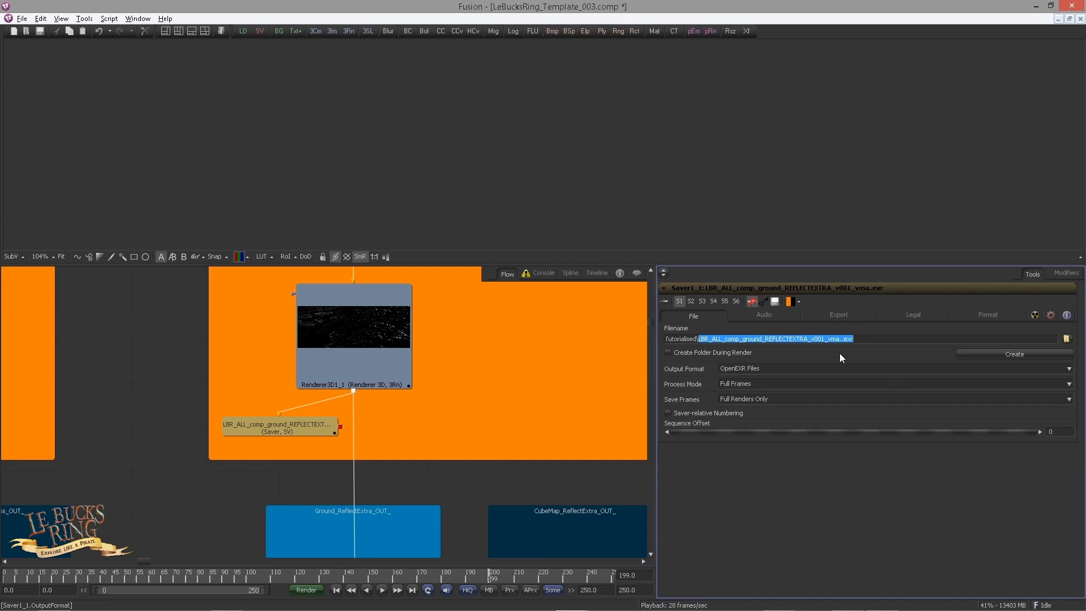
Step: Inspect the output file settings of the ground Reflect Saver
left_click_drag(321, 422, 287, 416)
left_click(468, 415)
left_click_drag(467, 415, 156, 413)
scroll(396, 417, "down", 1)
left_click(403, 421)
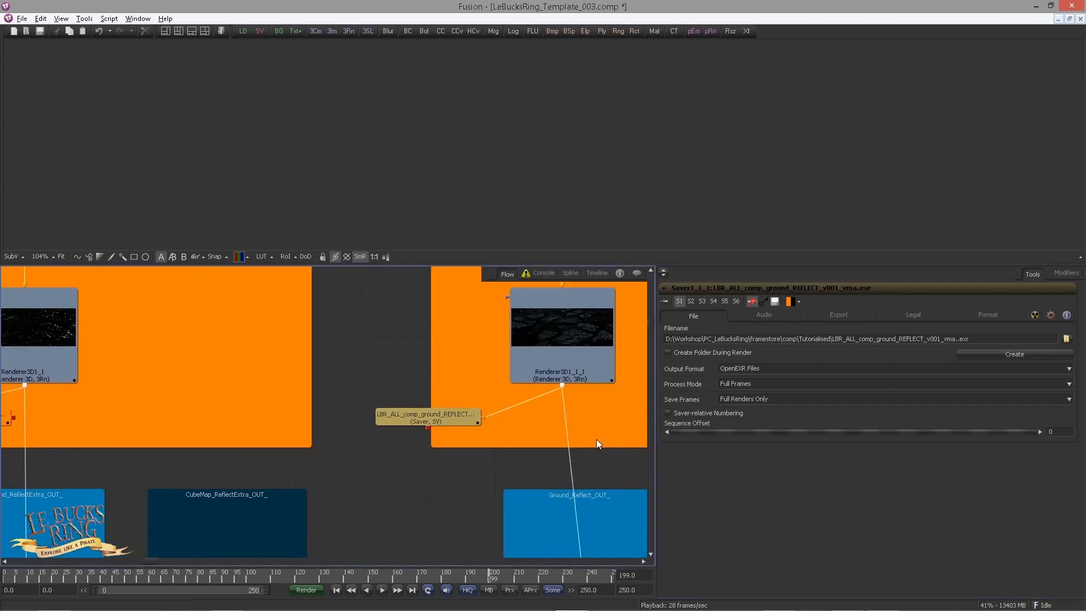
Step: Enable the ground Diffuse Saver by turning off its pass-through
left_click_drag(560, 400, 300, 408)
left_click(391, 422)
left_click_drag(443, 449, 363, 433)
key("ctrl+p")
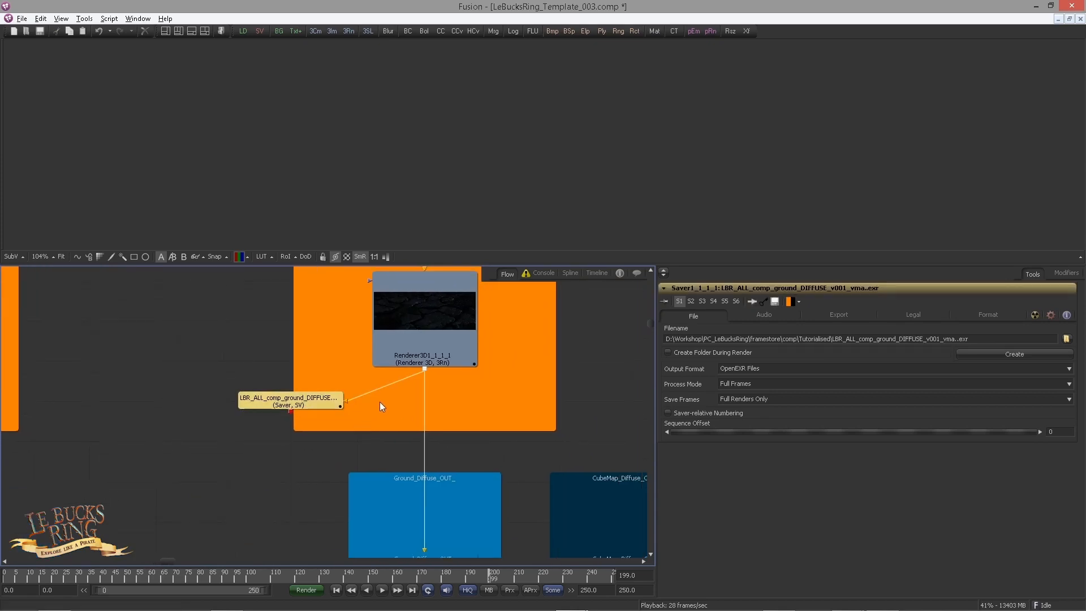
left_click(402, 409)
Step: Enable the ground TechPass Saver by turning off its pass-through
left_click_drag(488, 424, 97, 429)
left_click(426, 416)
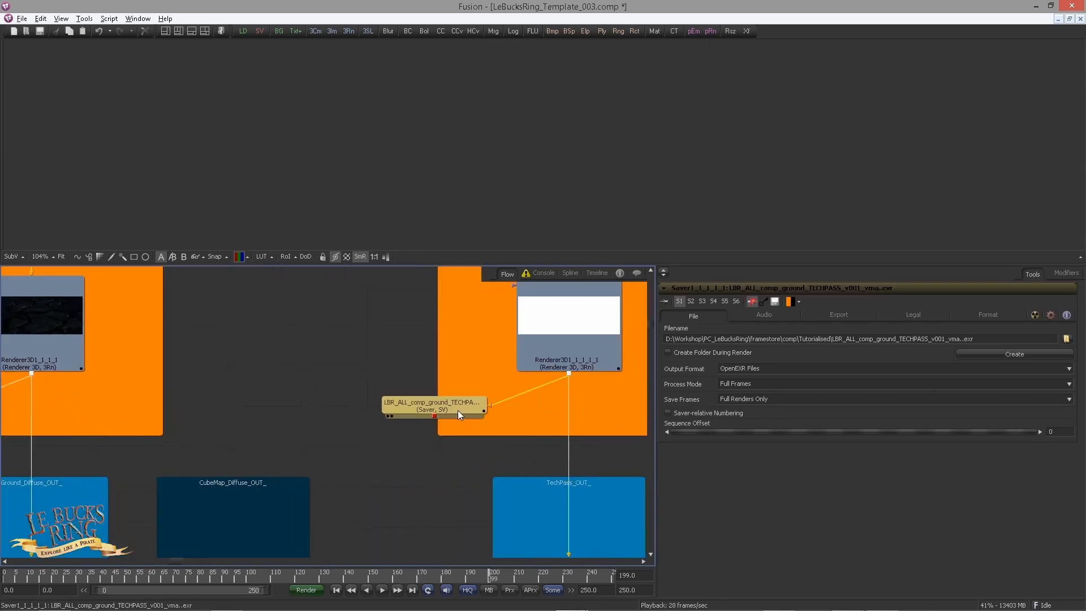
key("ctrl+p")
left_click(399, 371)
left_click_drag(520, 399, 323, 373)
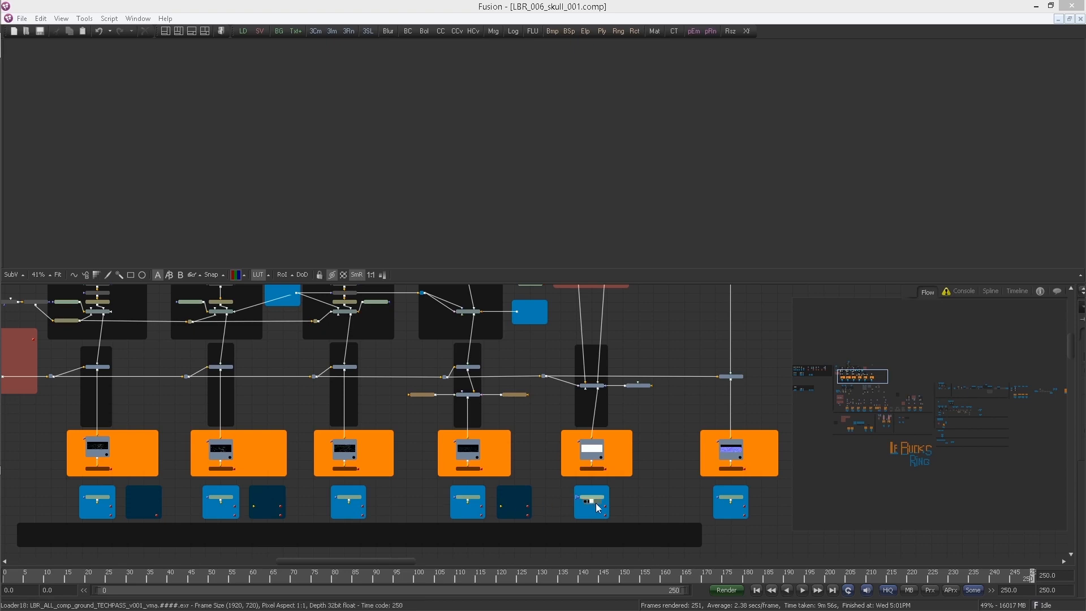
Step: Display the rendered ReflectGloss and ReflectExtra ground Loaders in the viewer, one after the other
left_click_drag(103, 437, 296, 400)
left_click_drag(237, 454, 306, 389)
left_click_drag(237, 421, 293, 403)
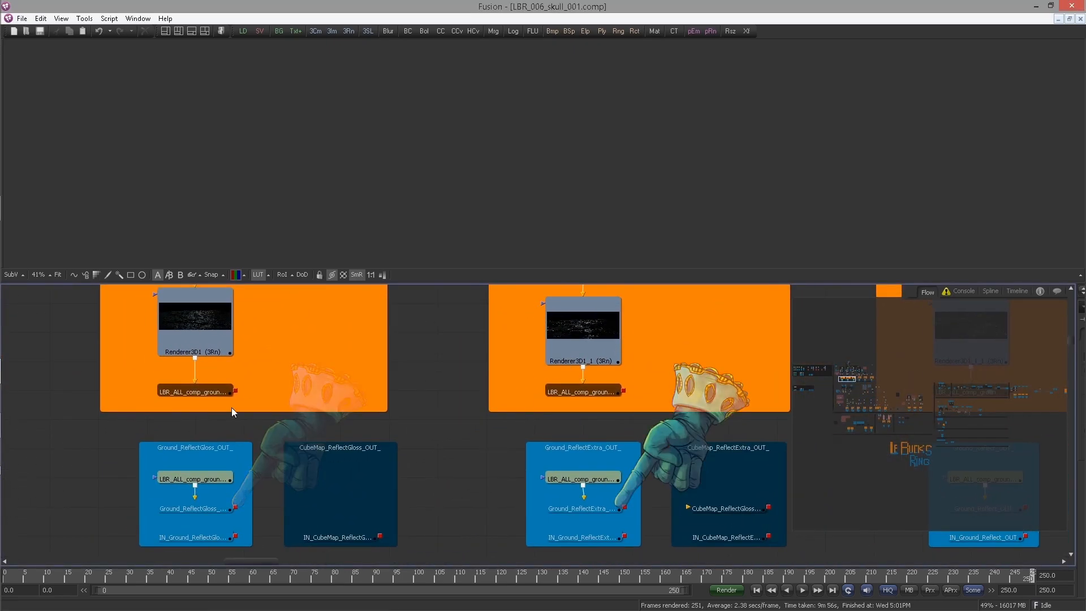
left_click_drag(214, 480, 234, 185)
left_click_drag(255, 396, 247, 395)
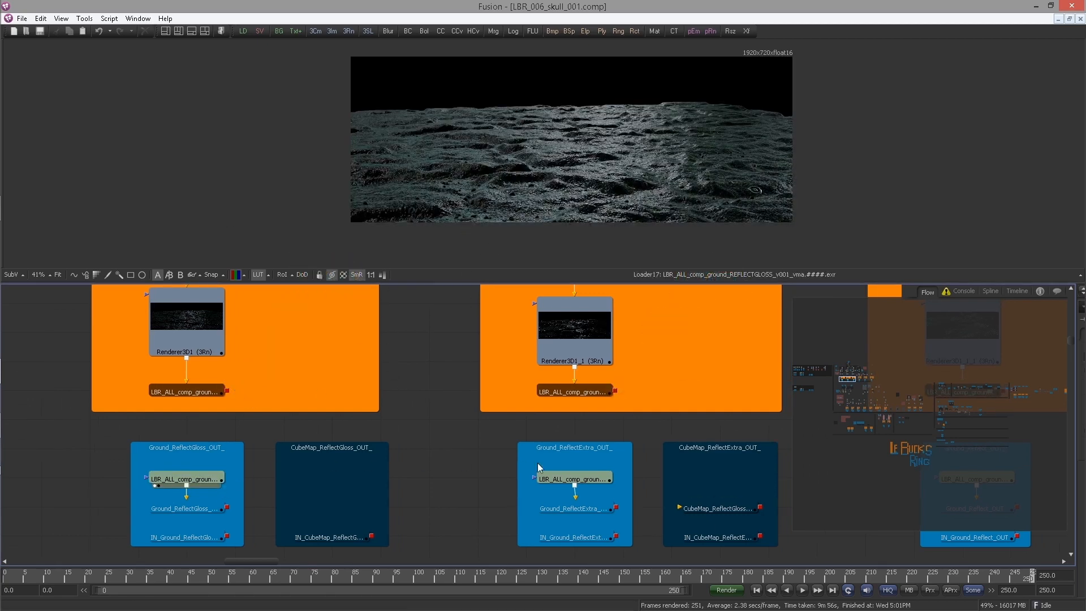
left_click_drag(481, 468, 298, 461)
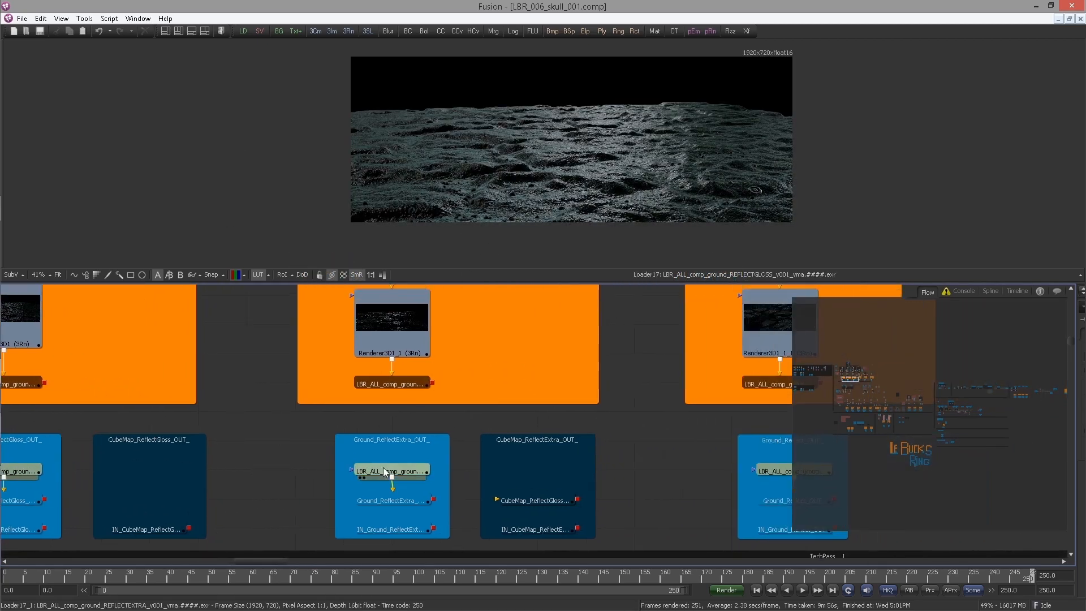
left_click_drag(372, 466, 421, 175)
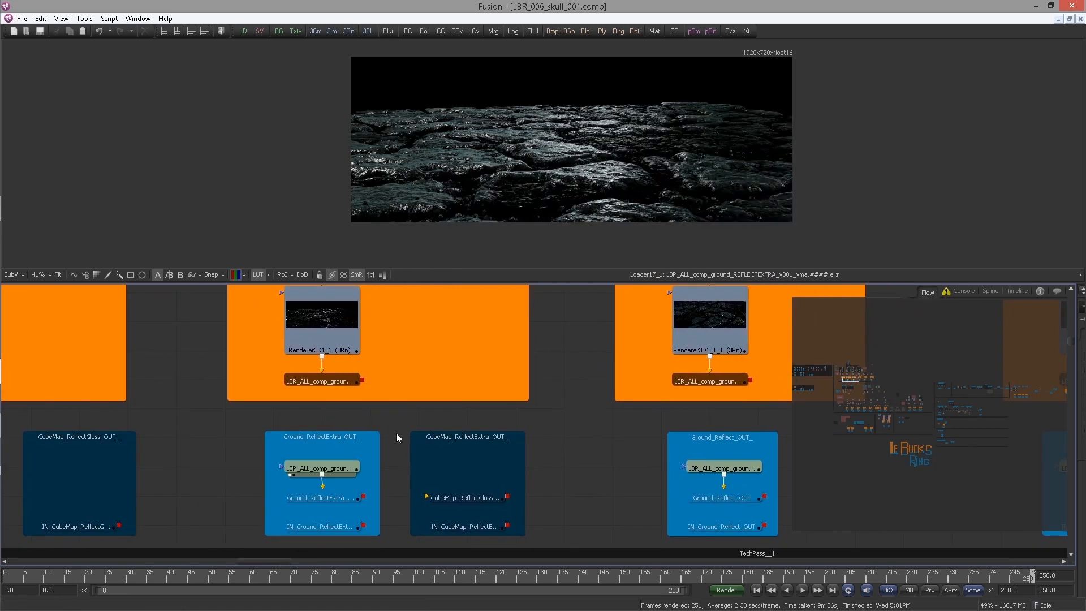
Step: Display the rendered ground Reflect and Diffuse Loaders in the viewer, one after the other
left_click_drag(367, 437, 132, 434)
left_click_drag(479, 463, 497, 215)
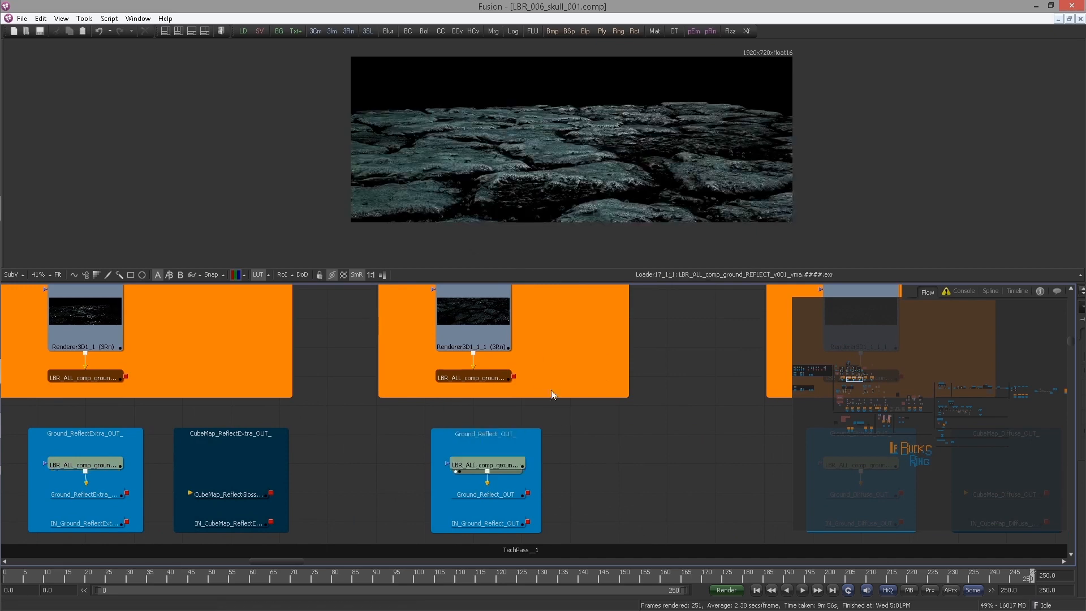
left_click_drag(501, 421, 160, 434)
left_click_drag(430, 427, 360, 404)
left_click_drag(478, 453, 410, 203)
Step: Display the rendered TechPass and Ground_Normals Loaders in the viewer in turn, checking the viewer's channel list
left_click_drag(456, 420, 240, 399)
left_click_drag(504, 427, 478, 227)
left_click_drag(501, 434, 238, 417)
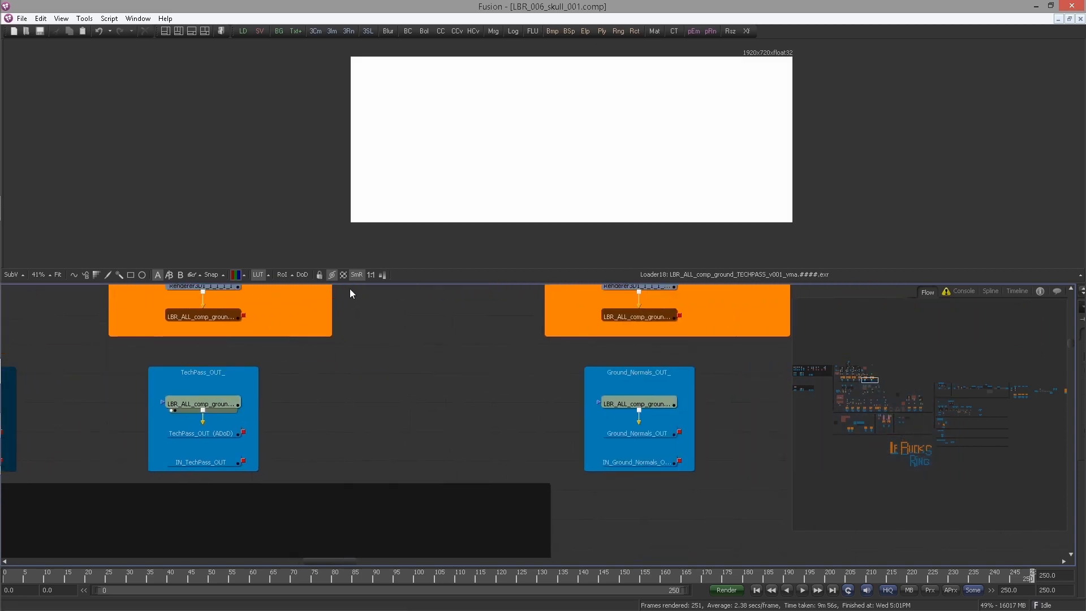
left_click_drag(574, 378, 466, 352)
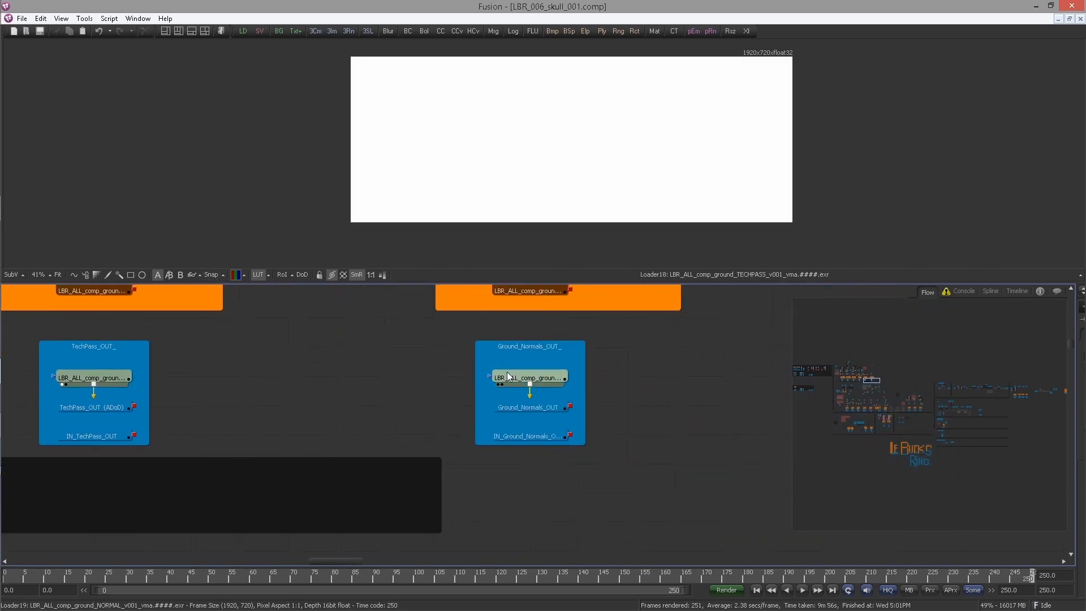
left_click(243, 276)
left_click(440, 389)
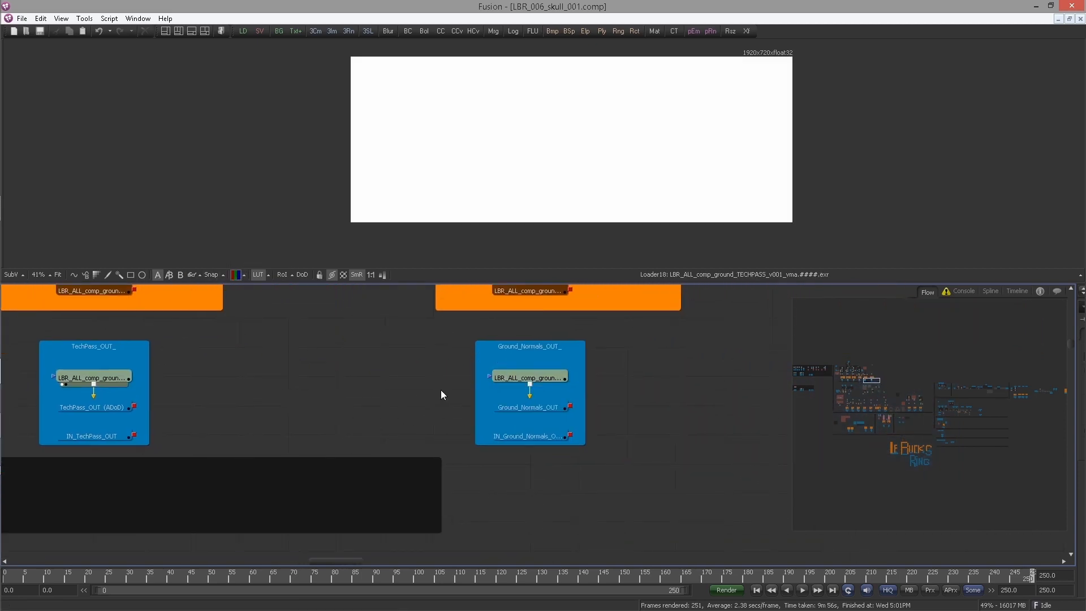
left_click(514, 385)
key("1")
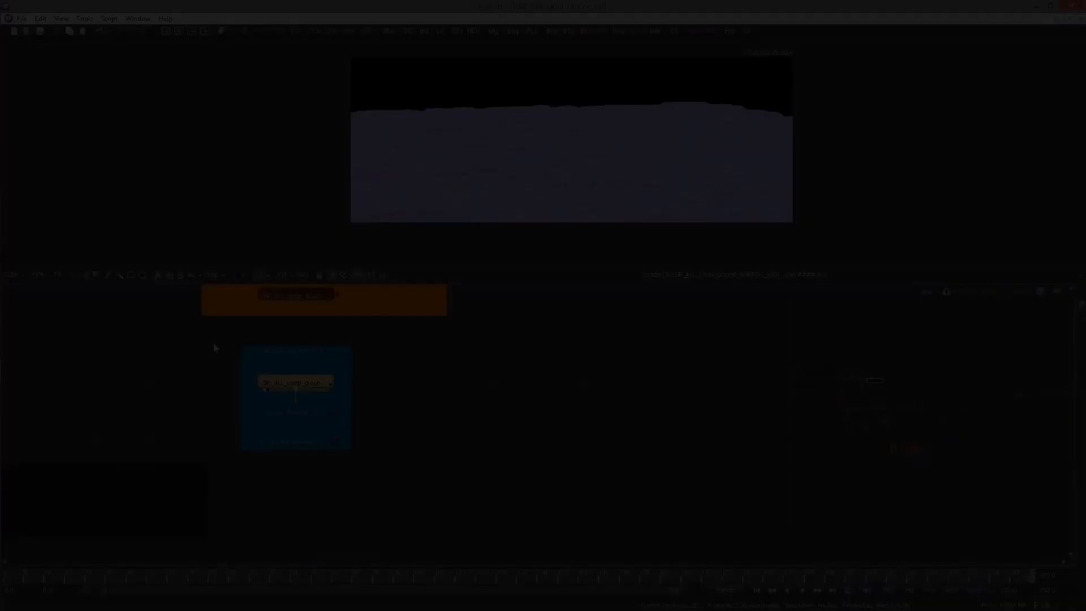